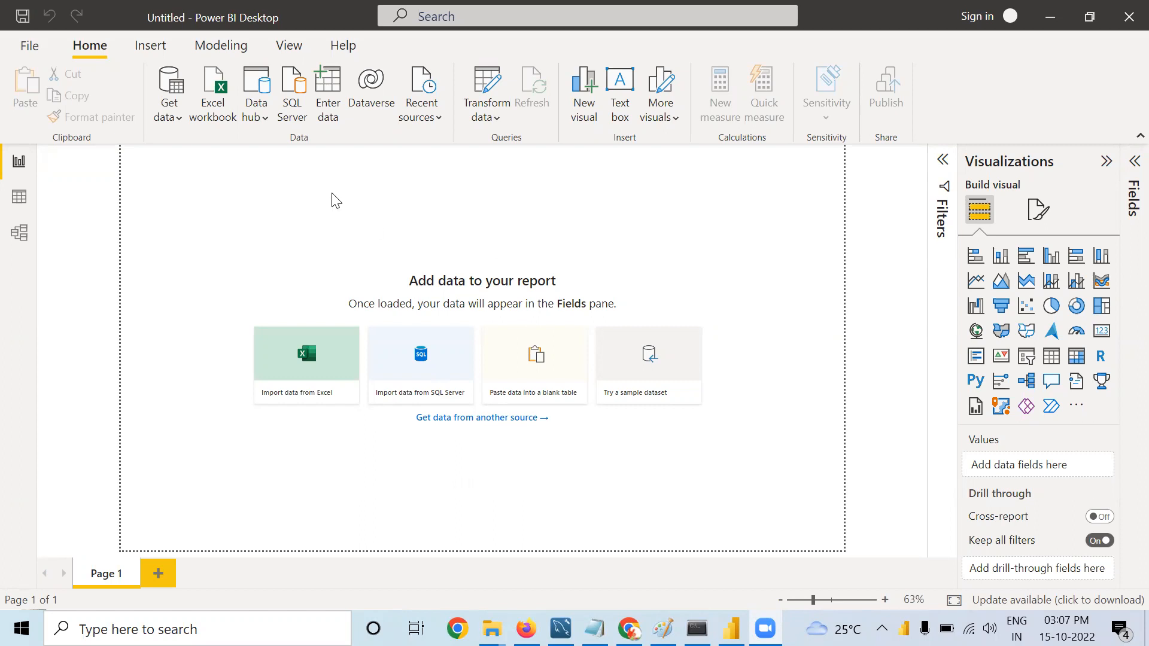
# Step: Load Sheet1 of the Excel workbook zomatoclean.xlsx into the report
pyautogui.click(175, 82)
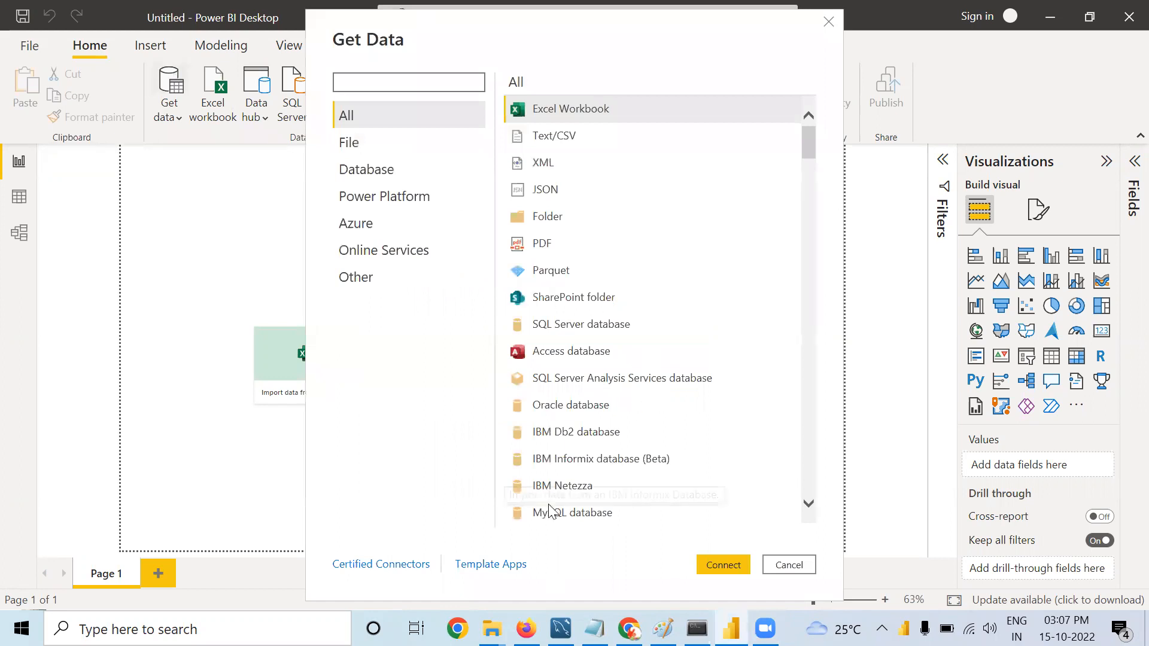
pyautogui.click(564, 119)
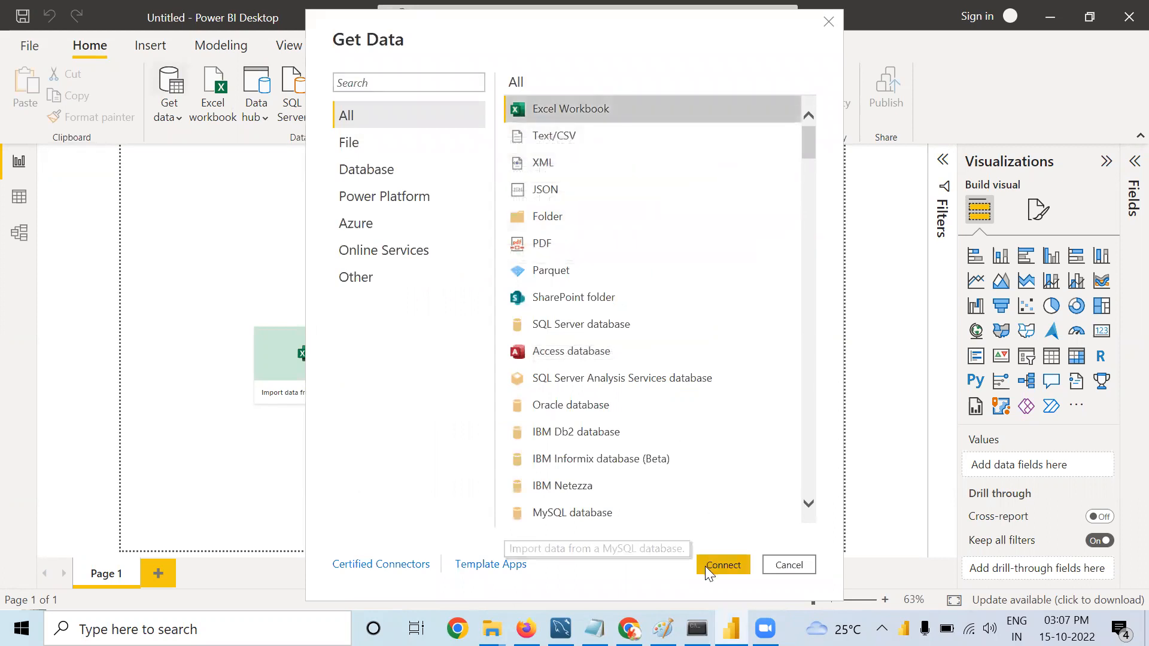
pyautogui.click(721, 564)
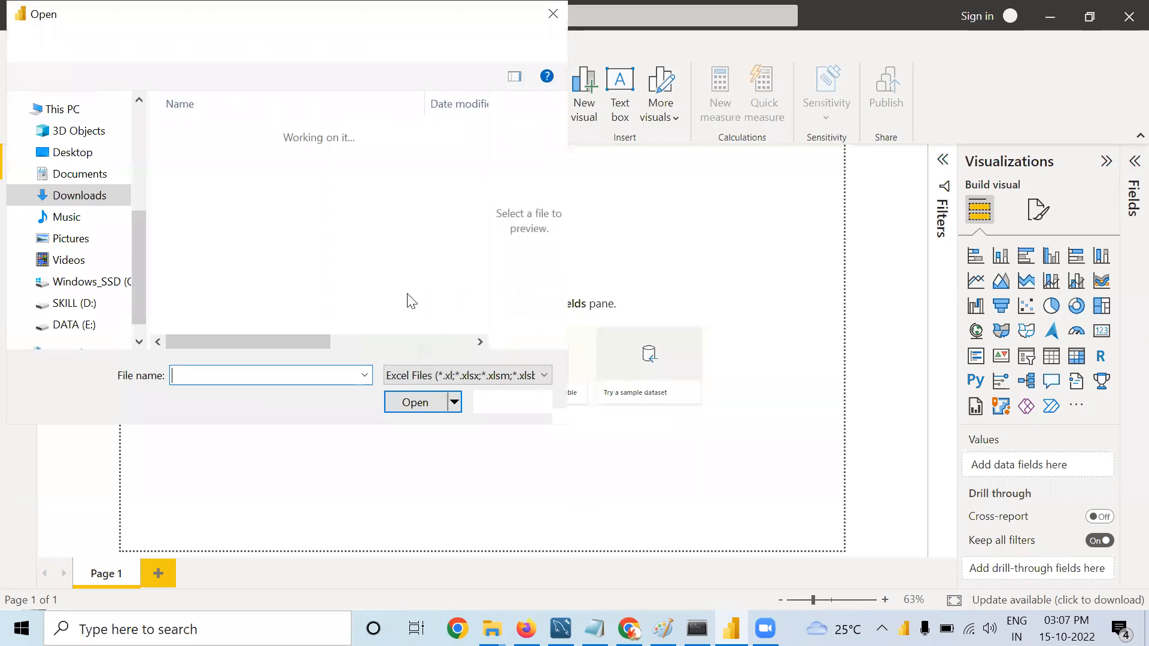
pyautogui.click(221, 243)
pyautogui.click(412, 402)
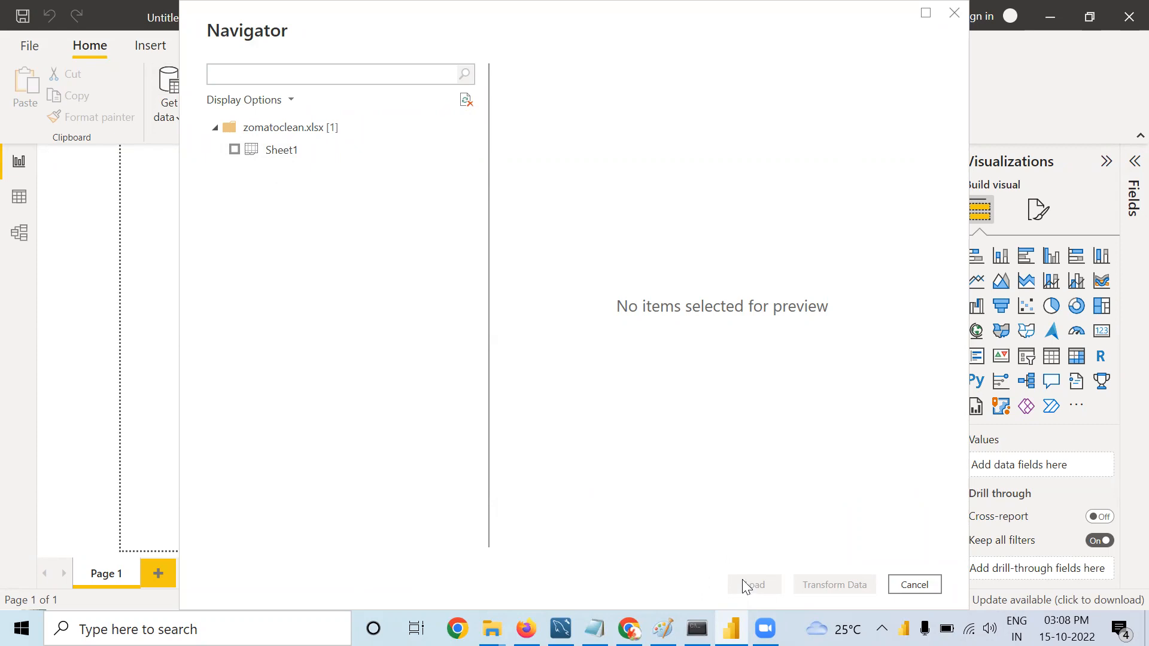
pyautogui.click(235, 149)
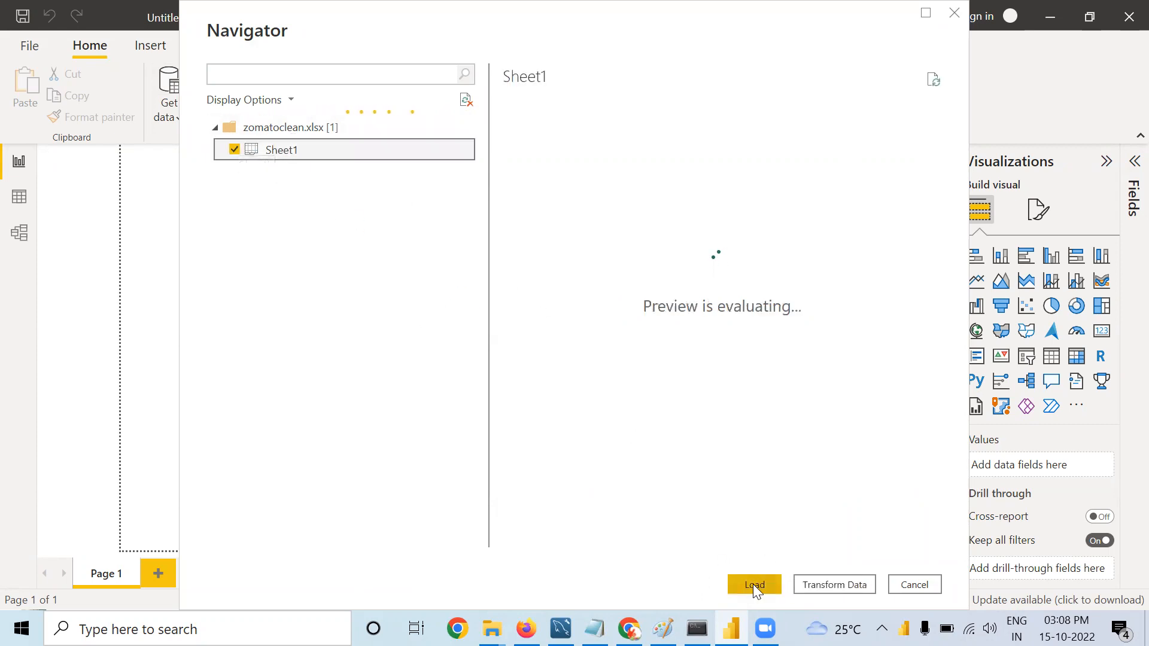
pyautogui.click(755, 585)
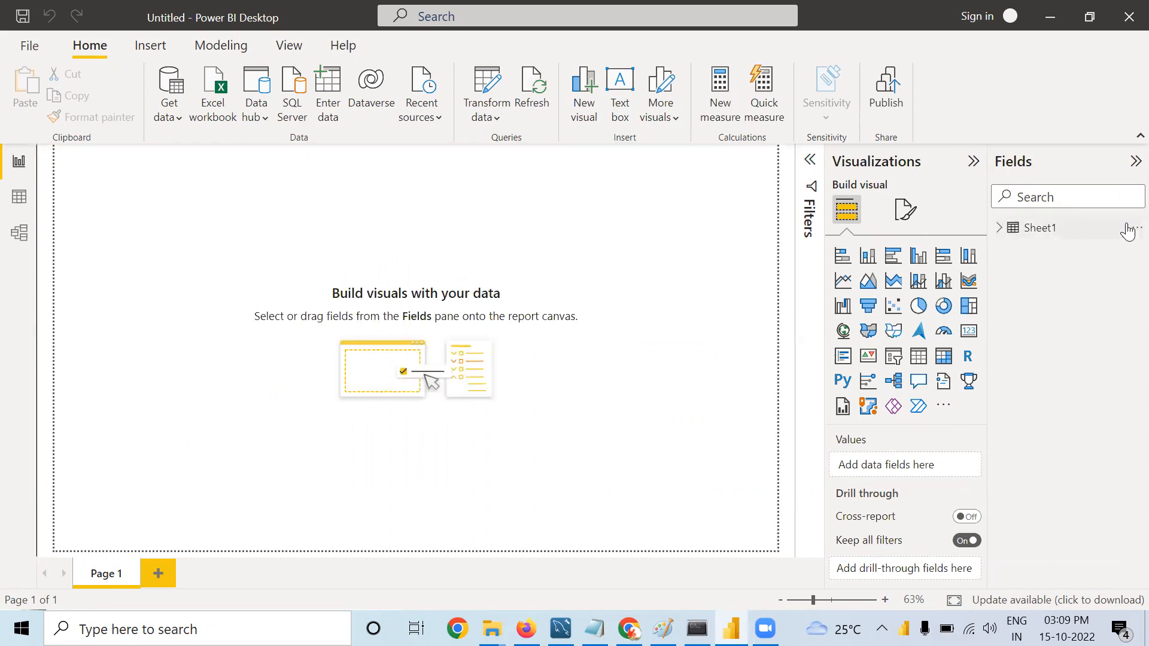
# Step: Rename the Sheet1 table as zomato and expand its list of fields
pyautogui.rightClick(1123, 226)
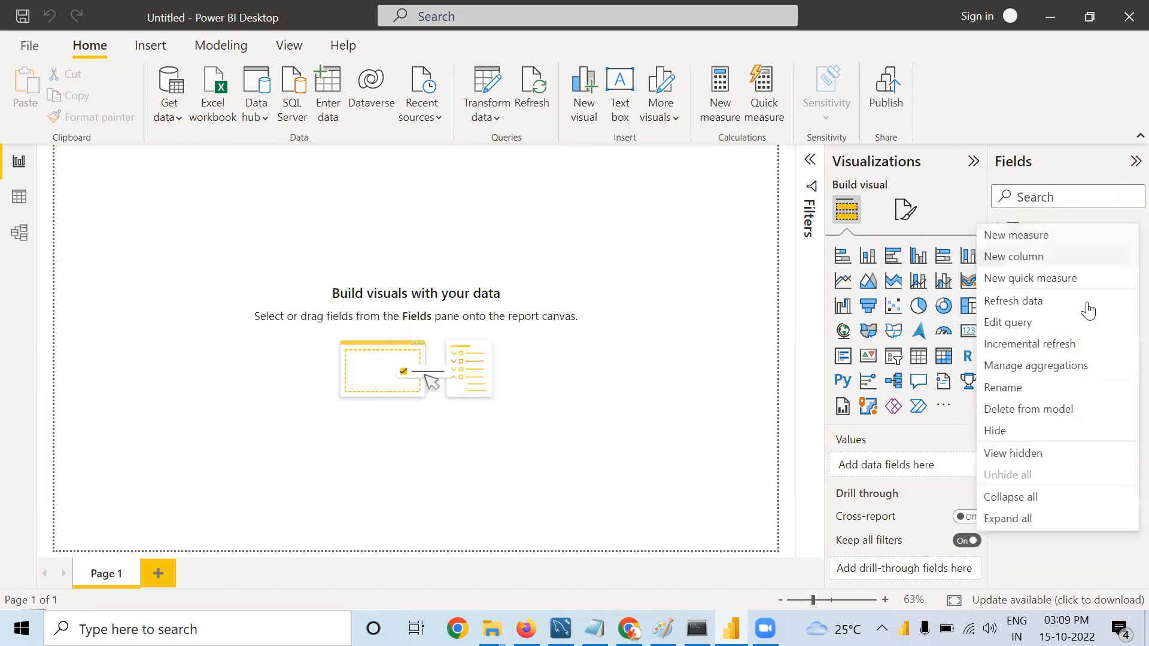
pyautogui.click(1038, 387)
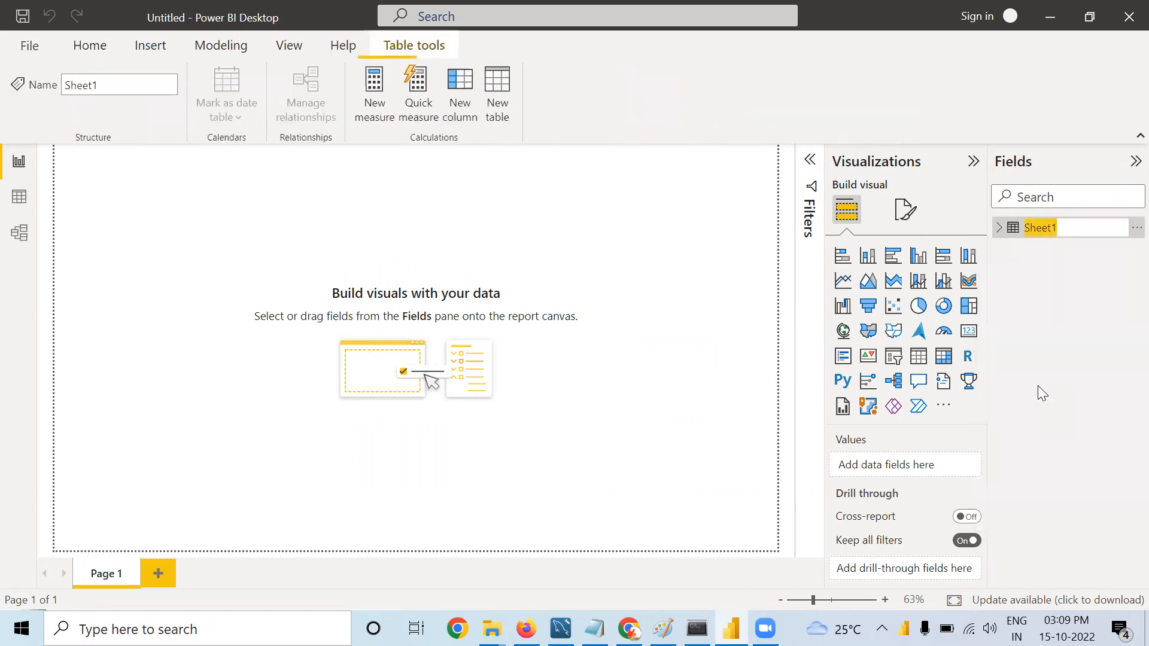
pyautogui.write('zomato')
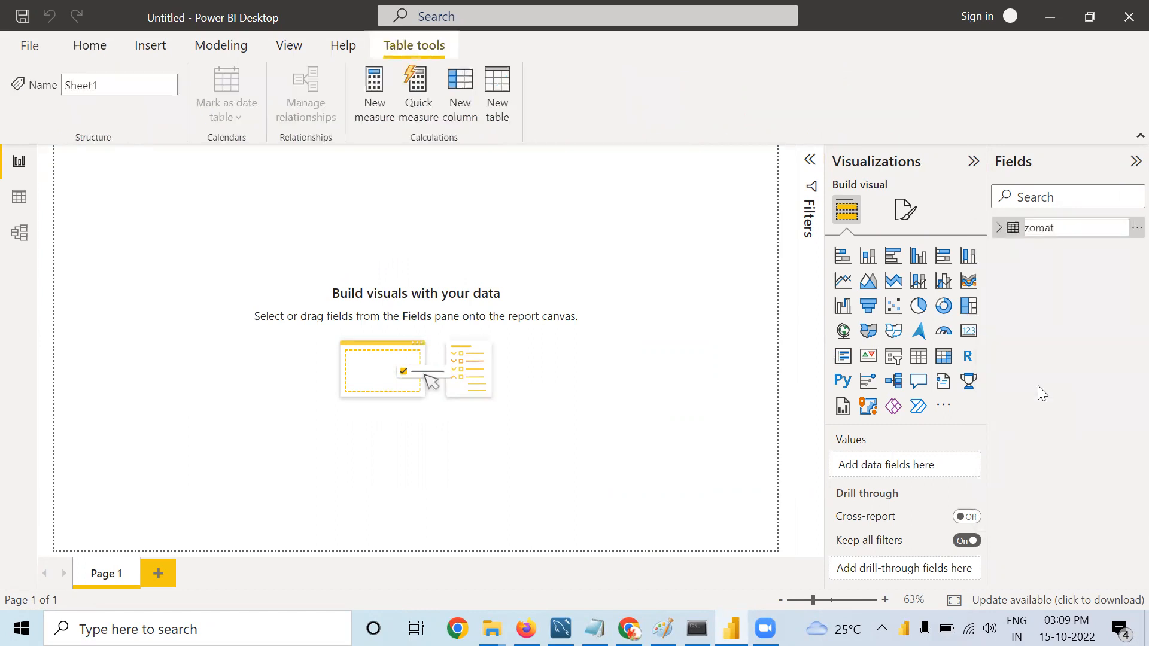
pyautogui.press('Return')
pyautogui.click(998, 228)
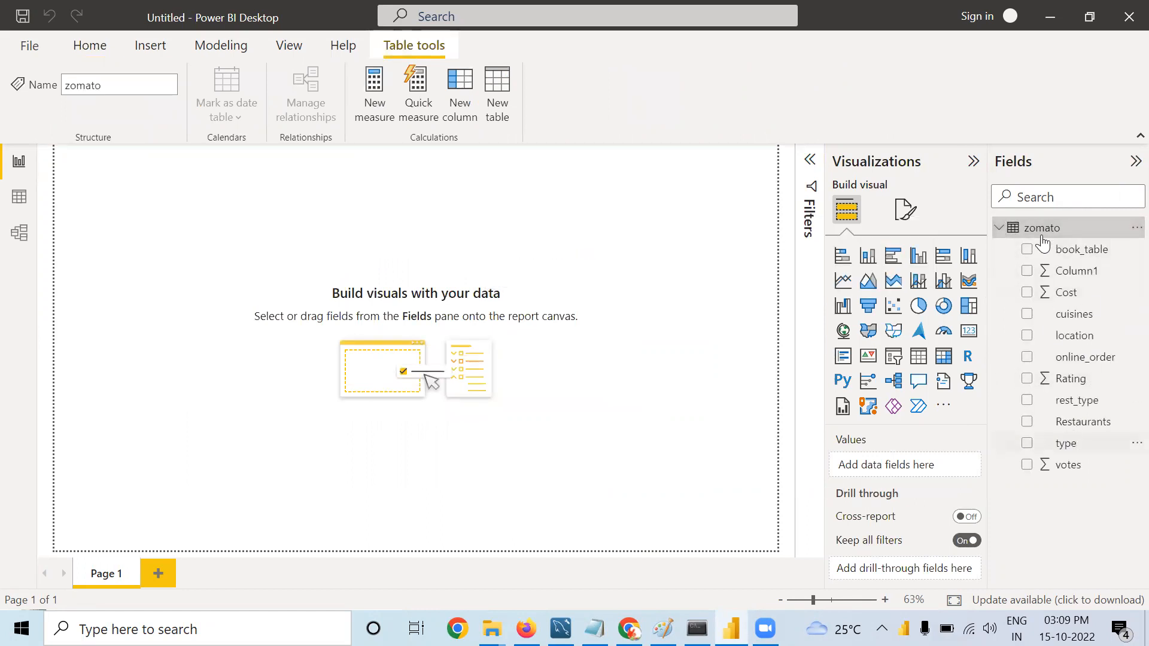
# Step: Delete Column1 from the zomato table in the data view
pyautogui.click(19, 197)
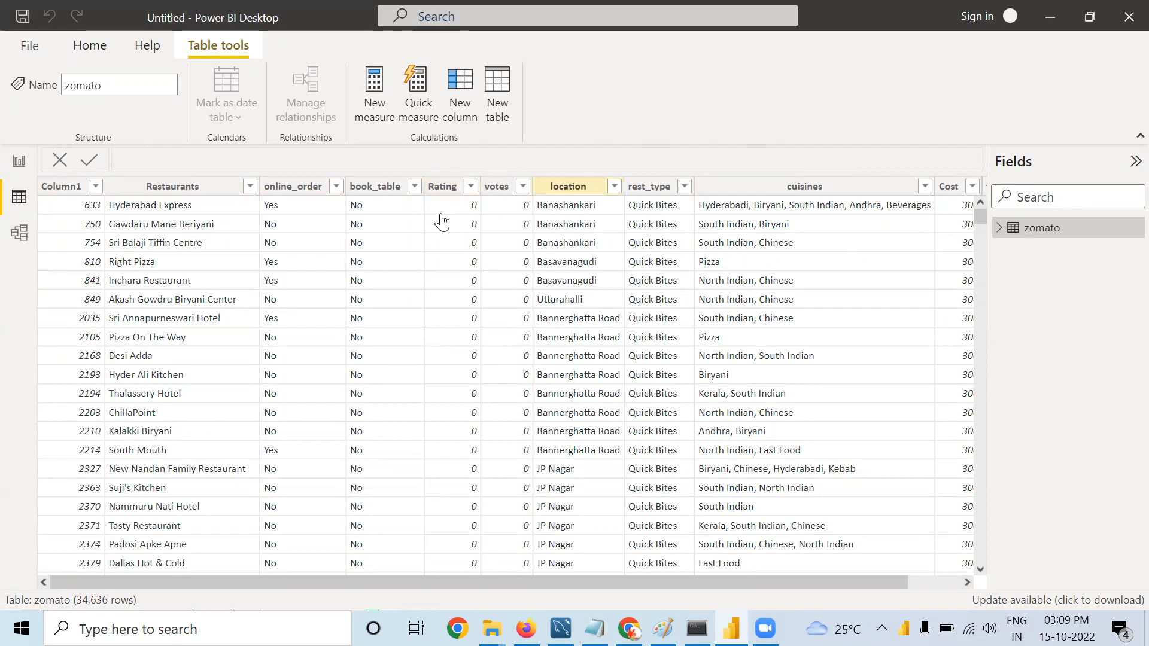
pyautogui.click(58, 186)
pyautogui.rightClick(58, 186)
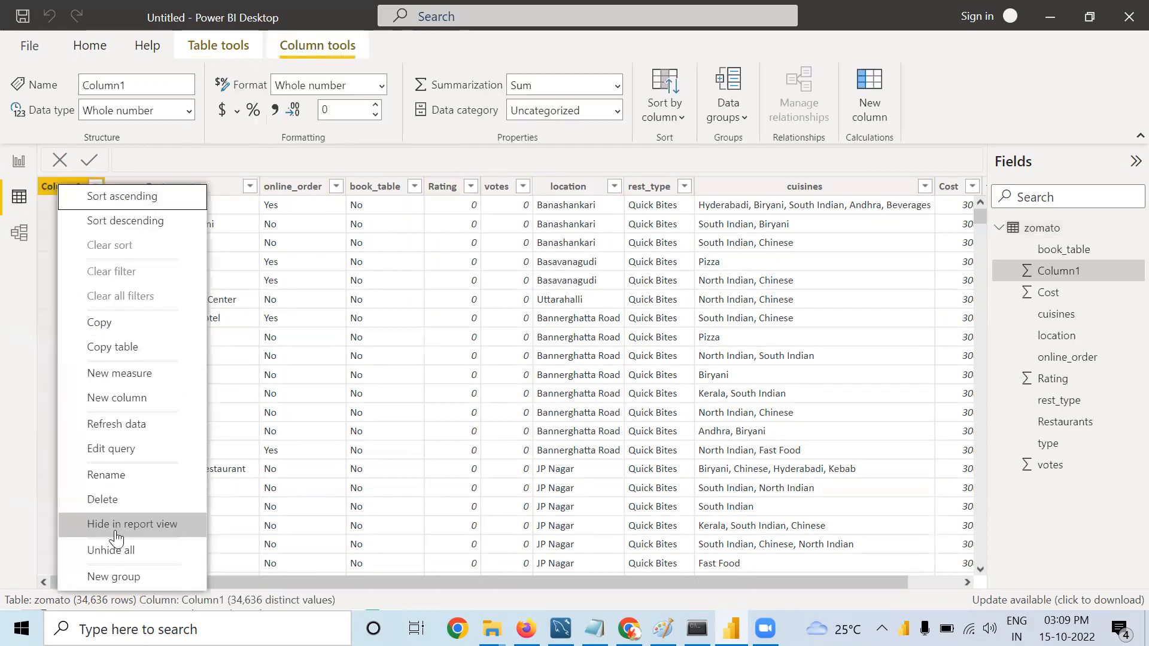
pyautogui.click(106, 500)
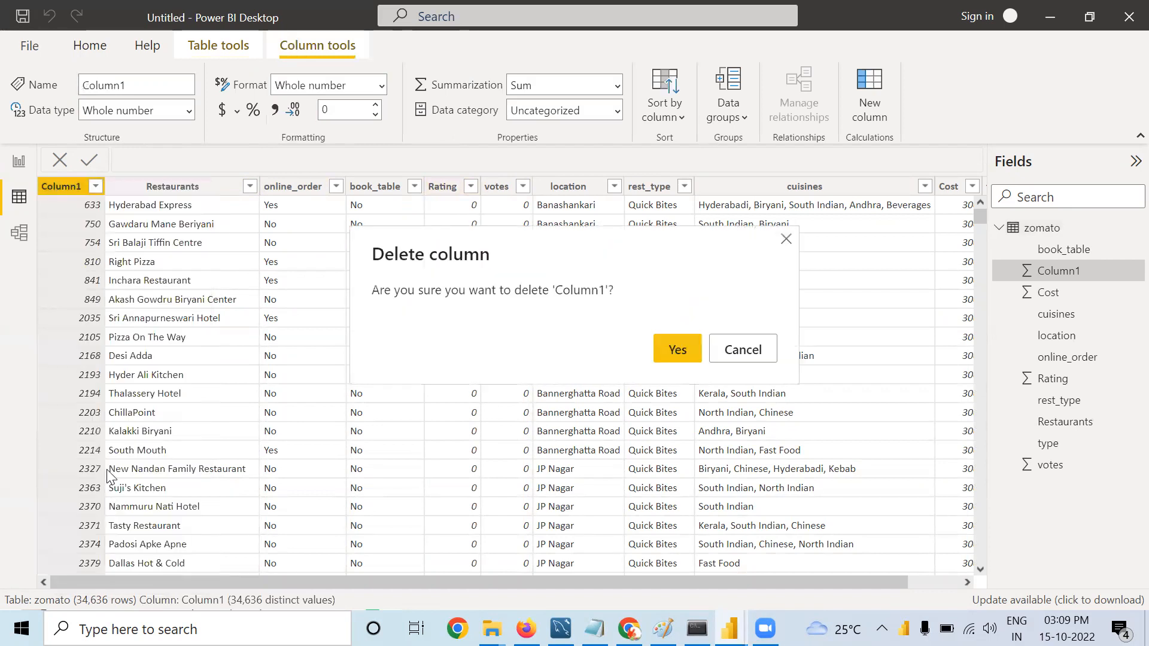
pyautogui.click(669, 348)
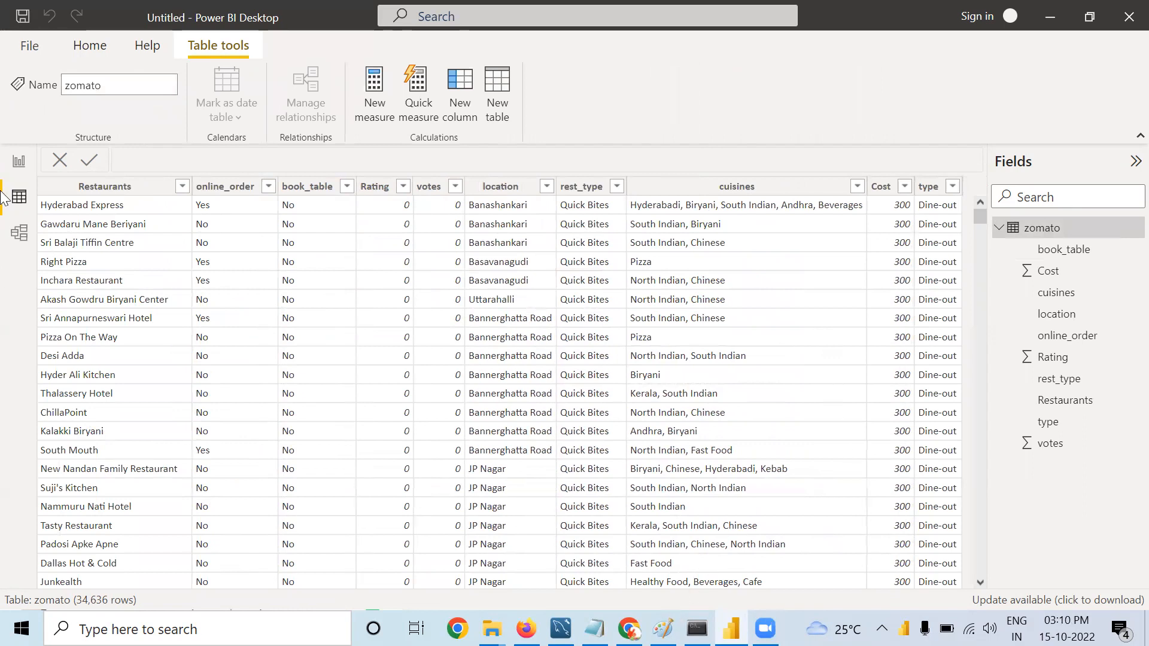
# Step: Build a table visual in the report view with cuisines, Rating, votes and Cost, and enlarge it to fit all four columns
pyautogui.click(18, 162)
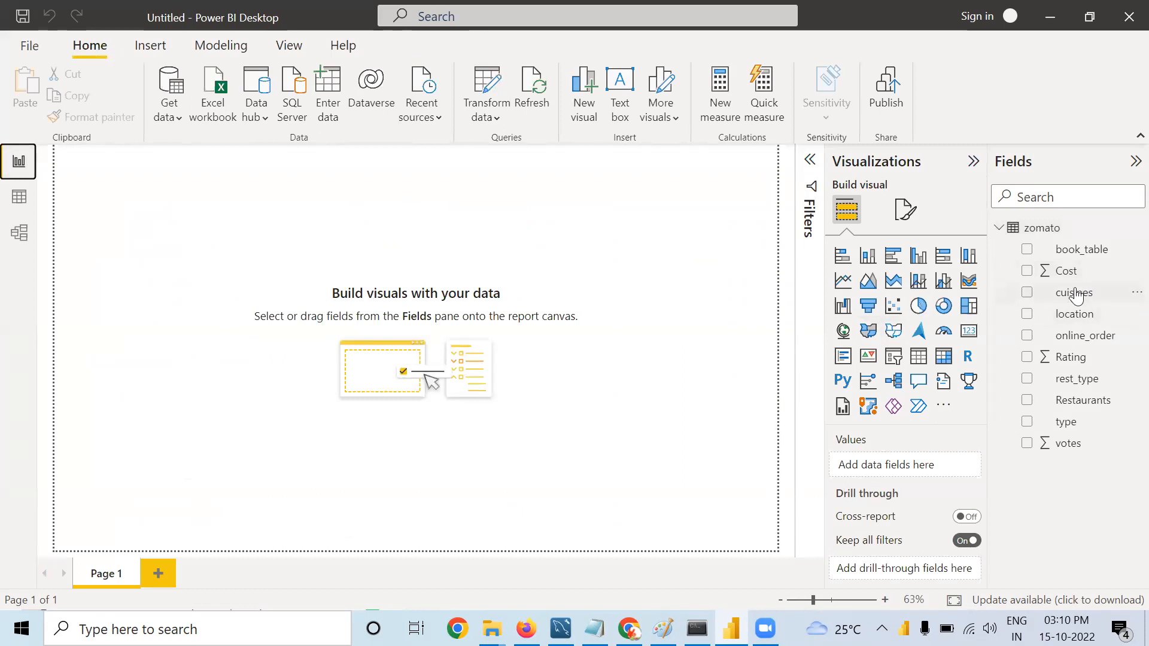
pyautogui.moveTo(1078, 299); pyautogui.dragTo(910, 462)
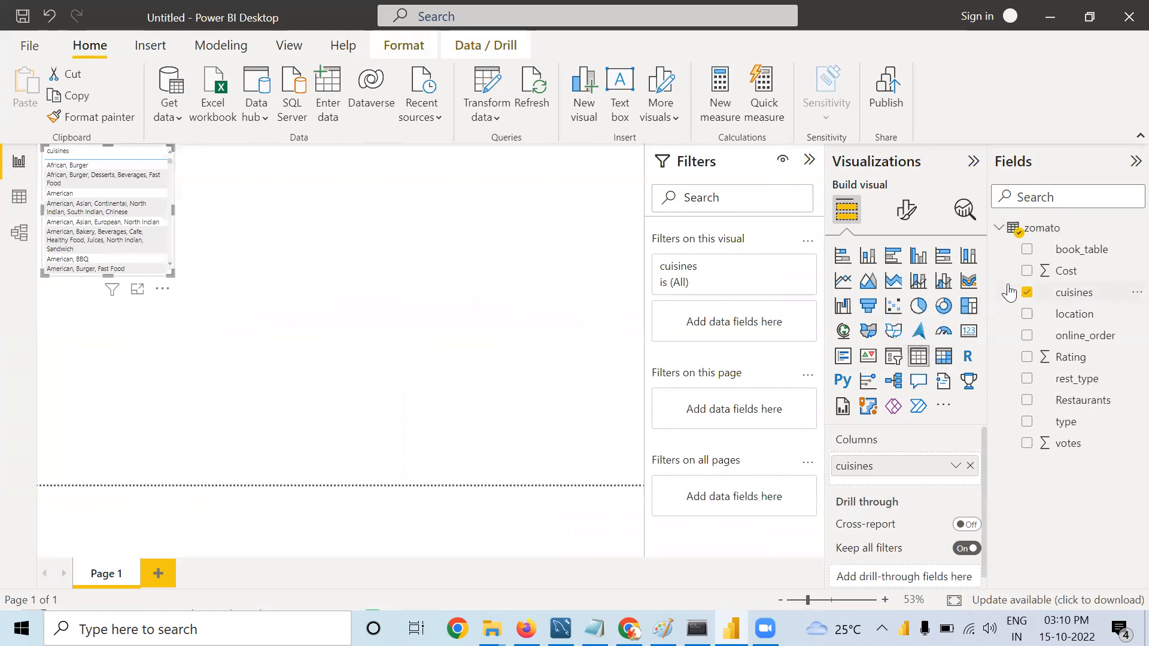
pyautogui.moveTo(1078, 366); pyautogui.dragTo(941, 489)
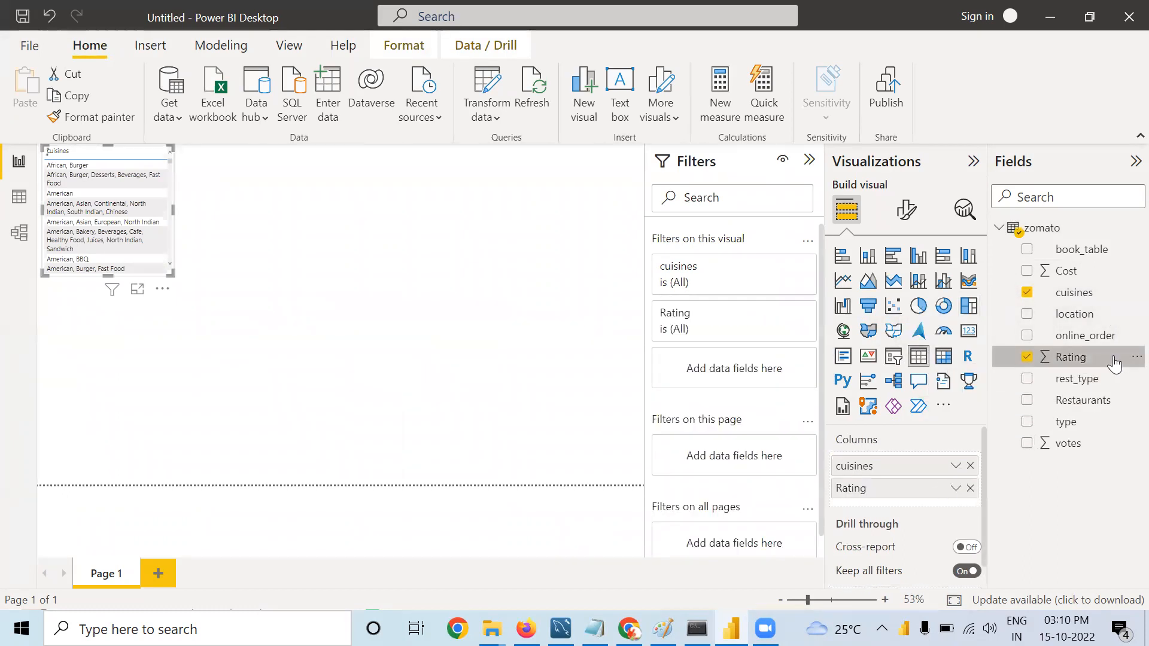
pyautogui.moveTo(1068, 453); pyautogui.dragTo(939, 504)
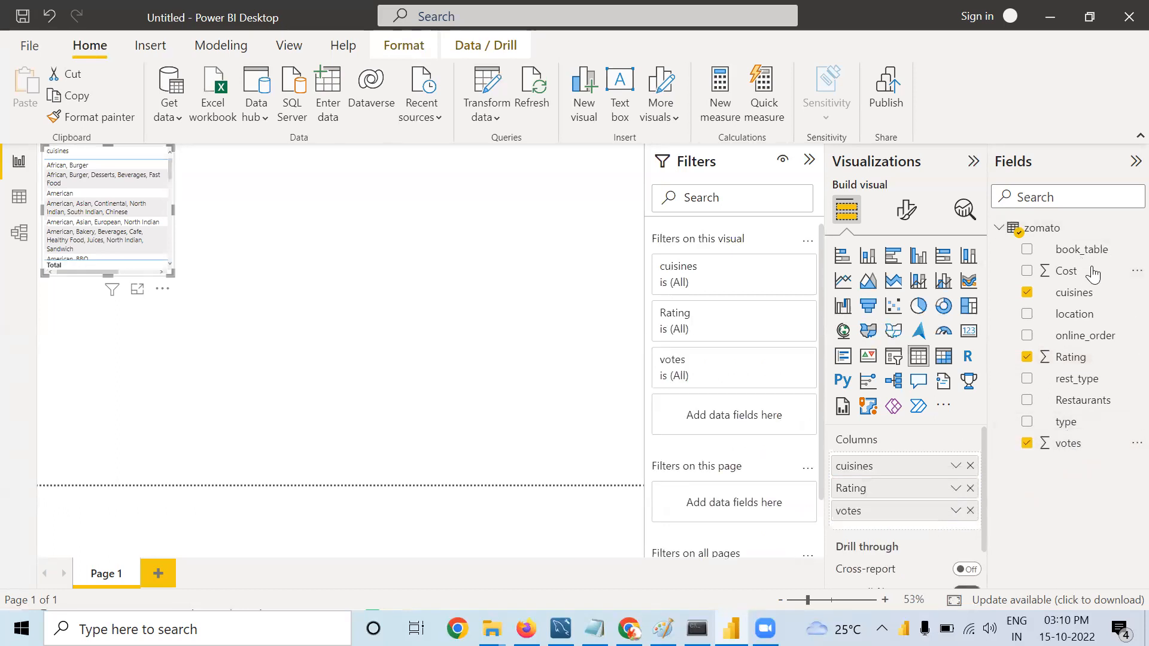
pyautogui.moveTo(1086, 270); pyautogui.dragTo(955, 531)
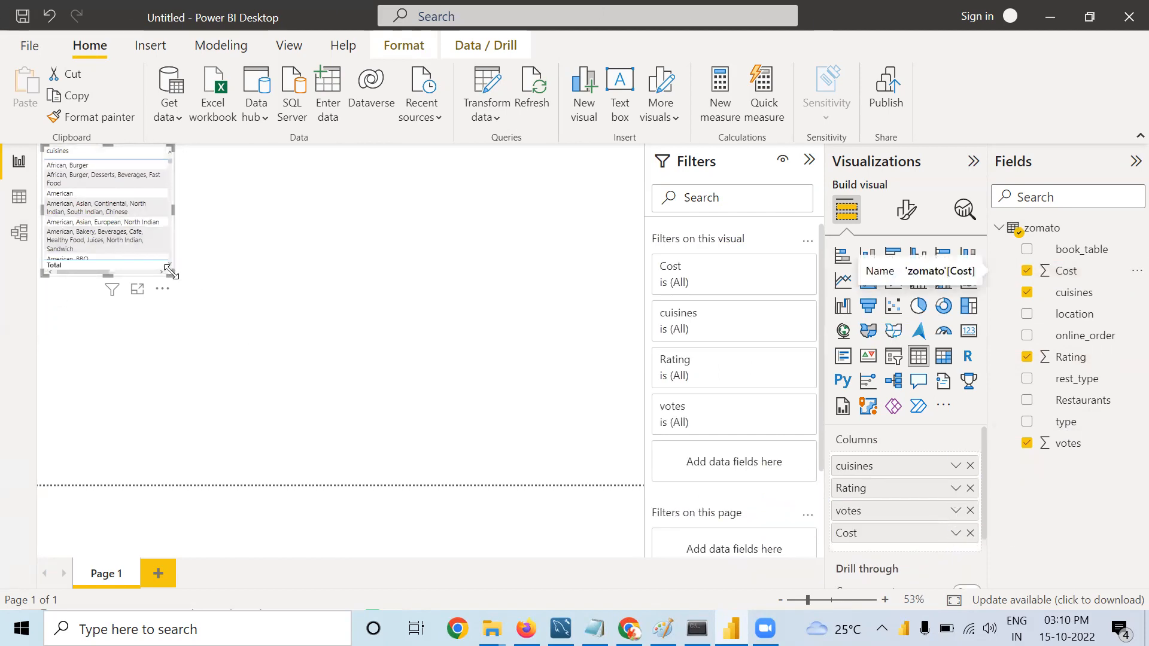
pyautogui.moveTo(190, 336); pyautogui.dragTo(215, 393)
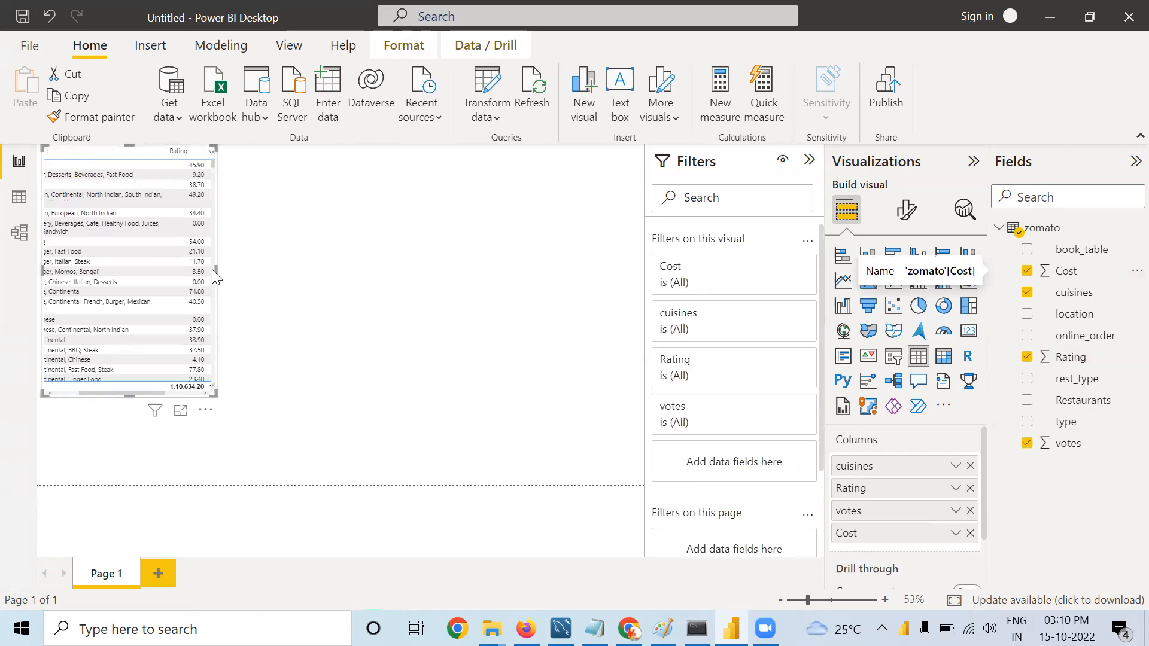
pyautogui.moveTo(231, 276); pyautogui.dragTo(417, 276)
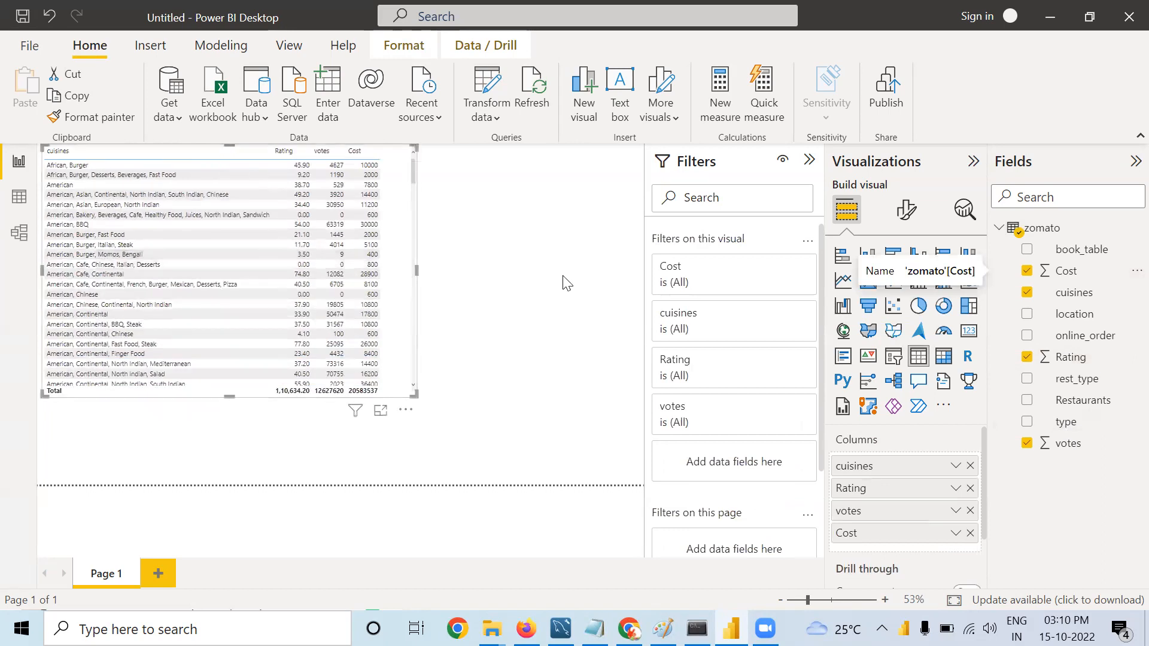
# Step: Try the Flashy rows style preset on the table visual and restore the Default preset
pyautogui.click(904, 212)
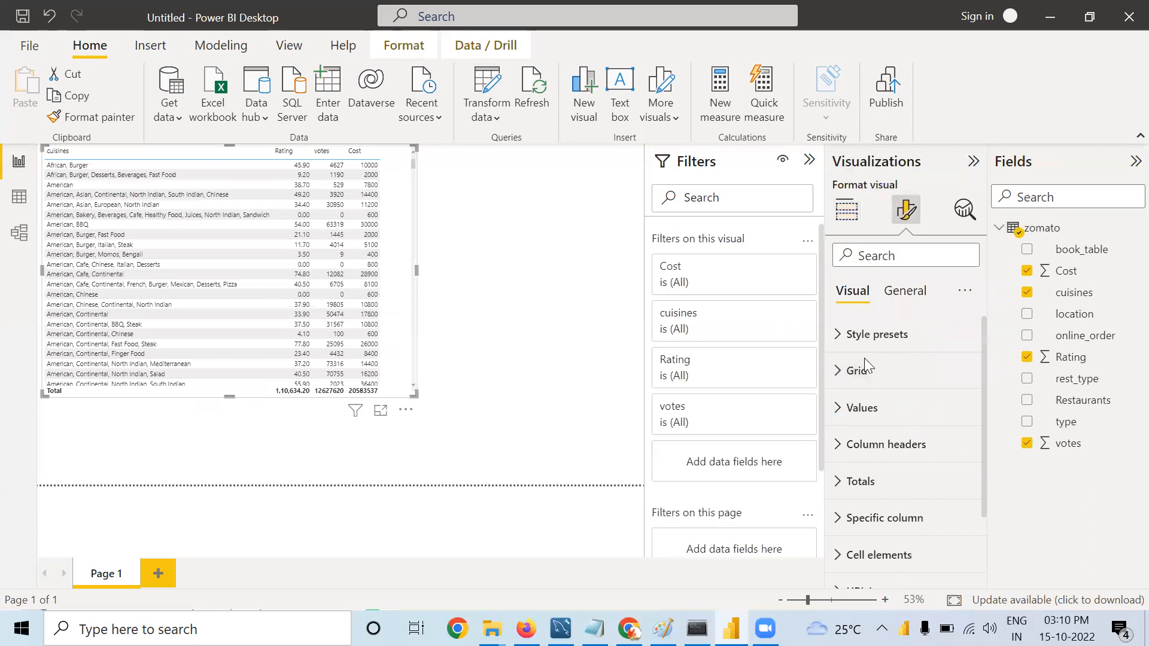
pyautogui.click(855, 347)
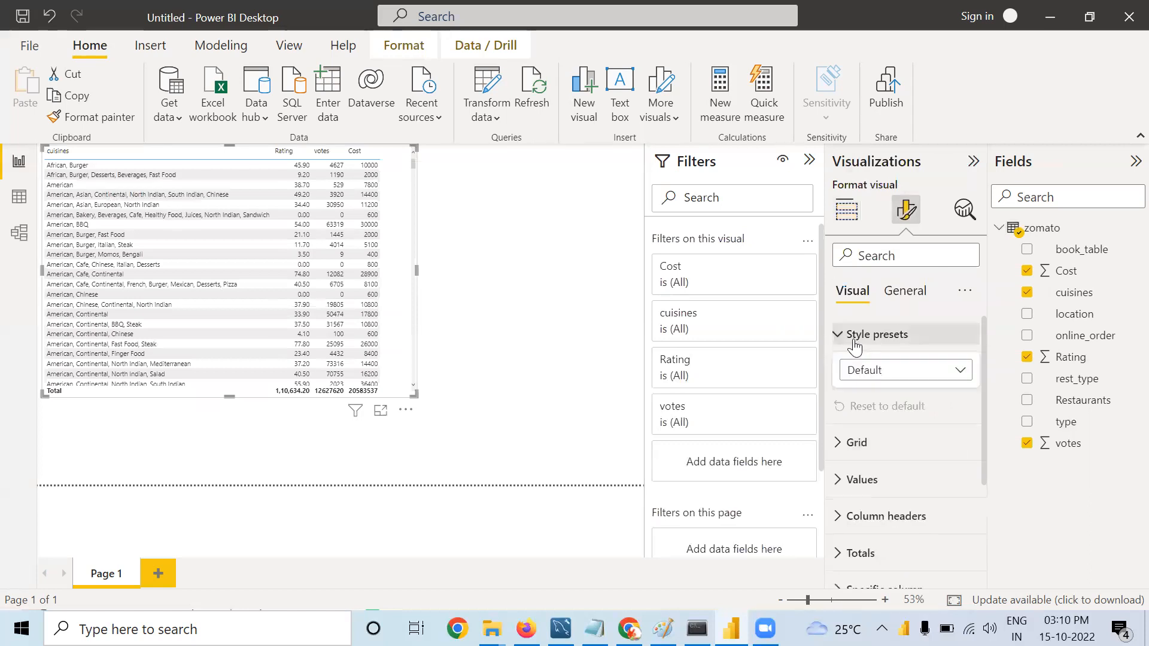
pyautogui.click(864, 371)
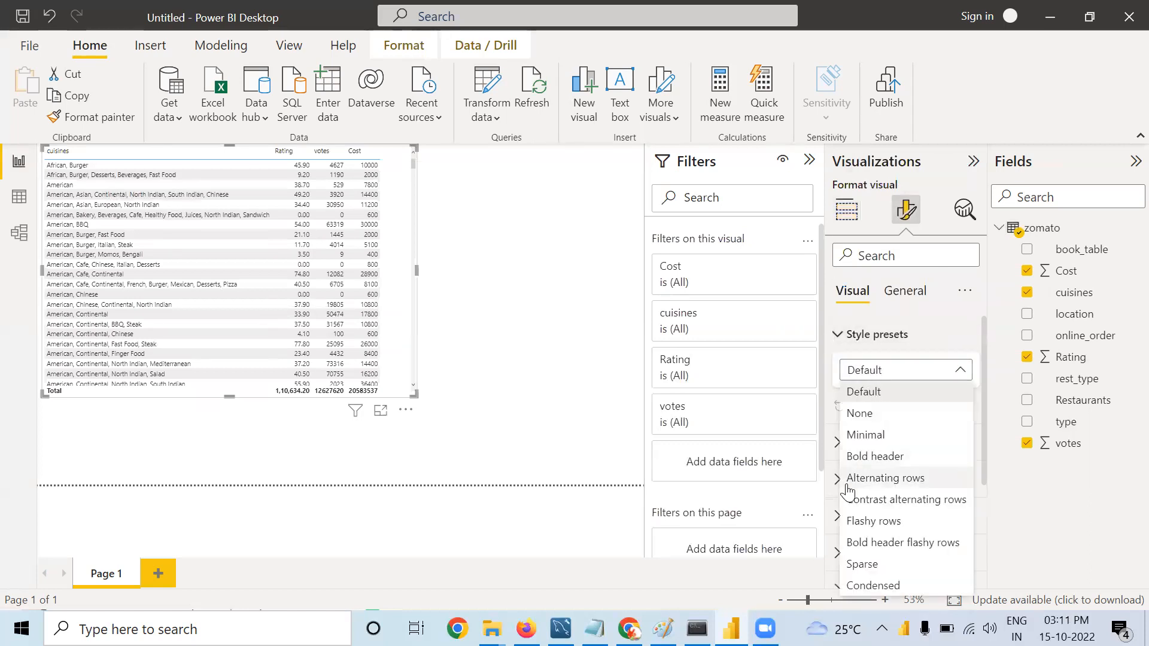
pyautogui.click(874, 521)
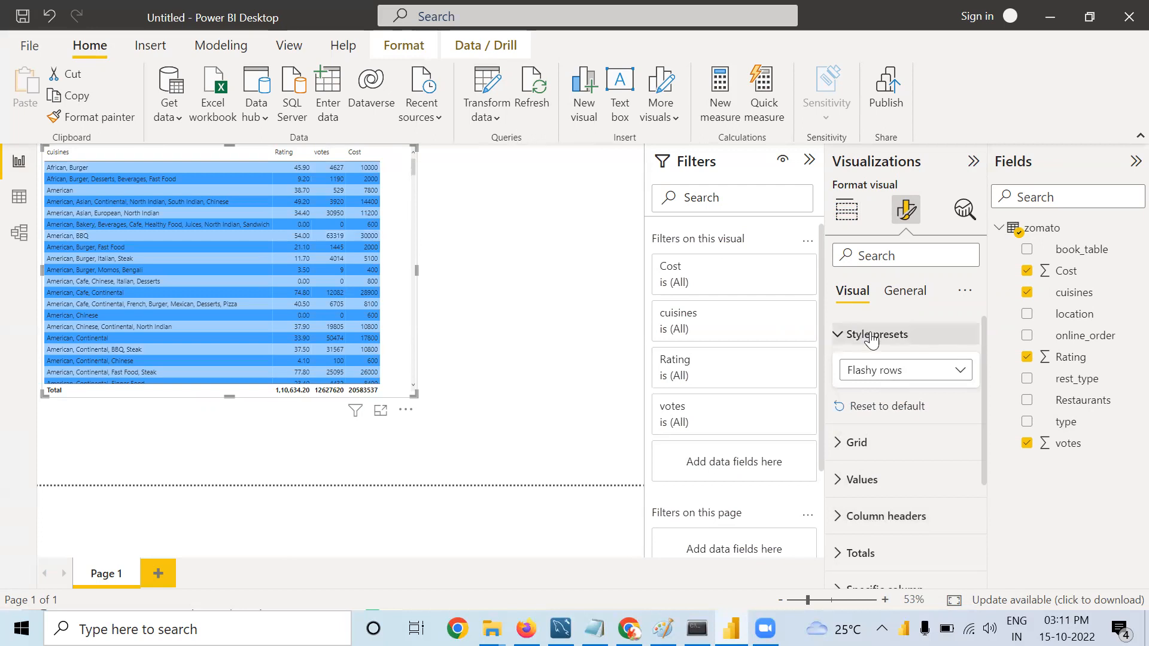
pyautogui.click(843, 444)
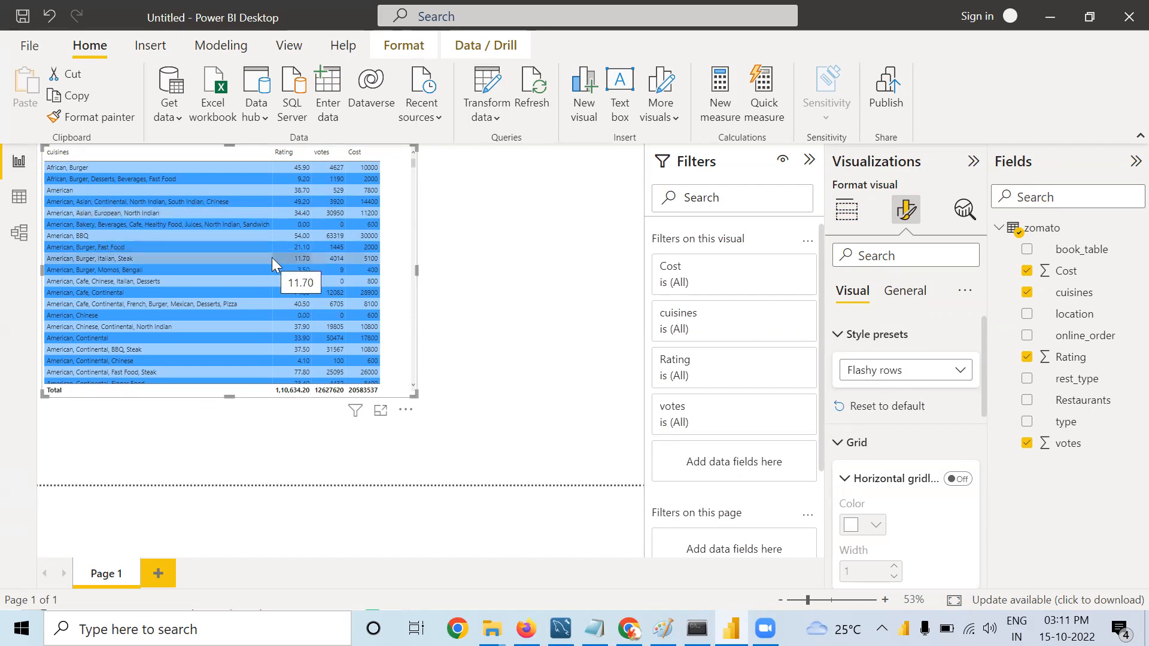
pyautogui.click(926, 372)
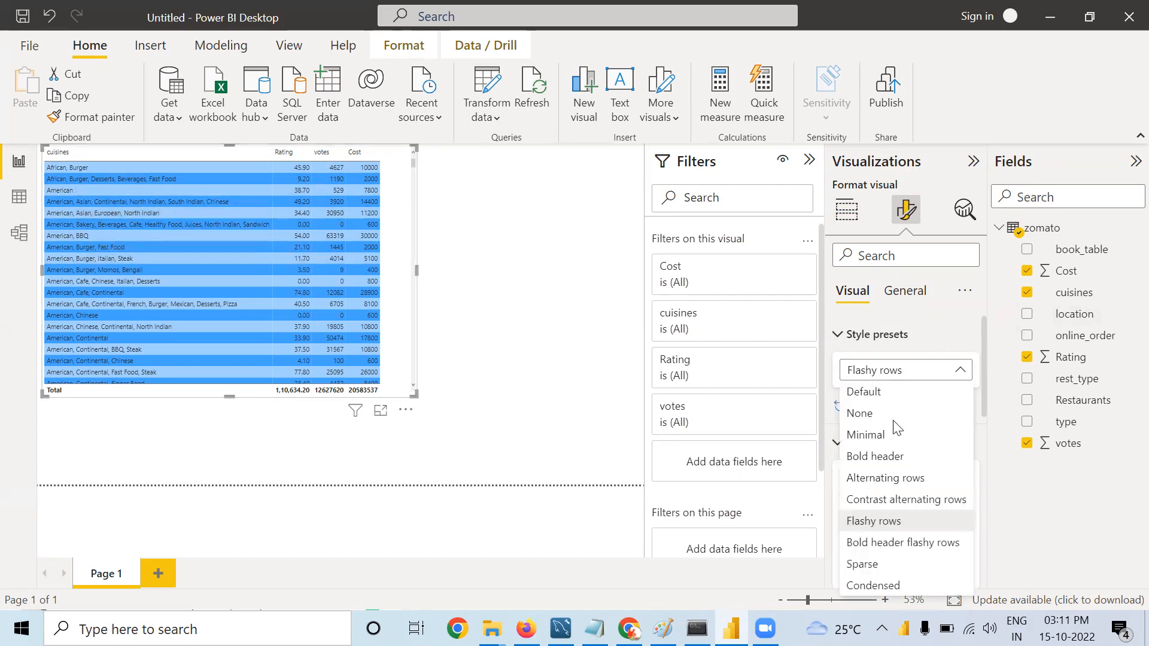
pyautogui.click(865, 399)
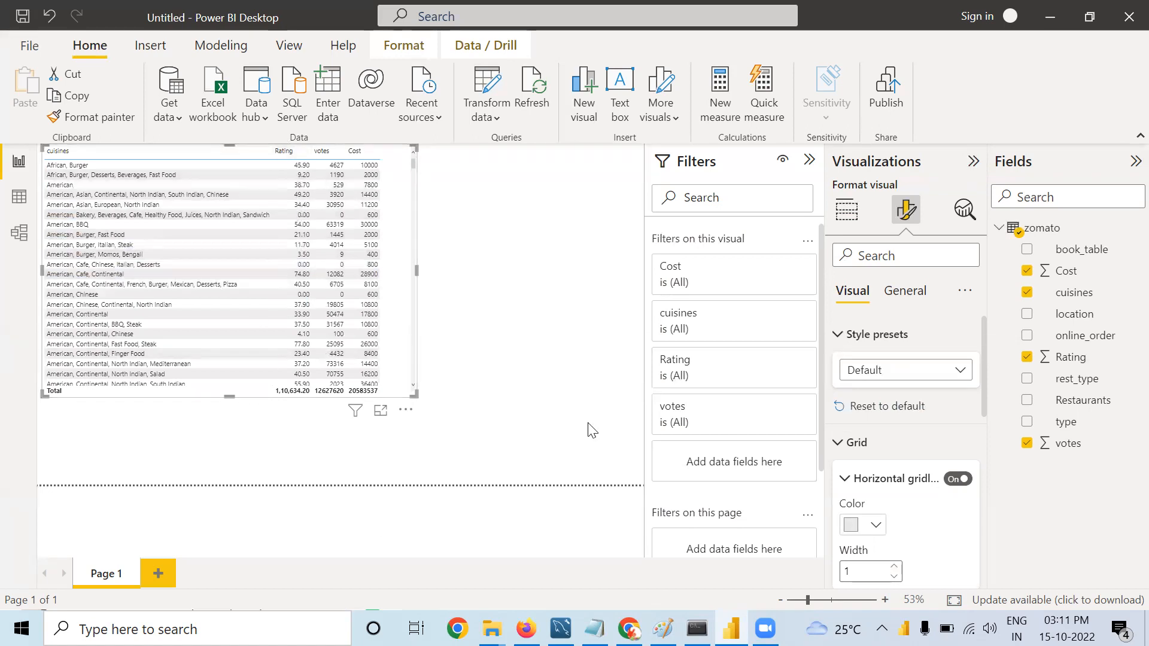
# Step: Set the color of the table visual's horizontal gridlines to black
pyautogui.scroll(-2, 885, 510)
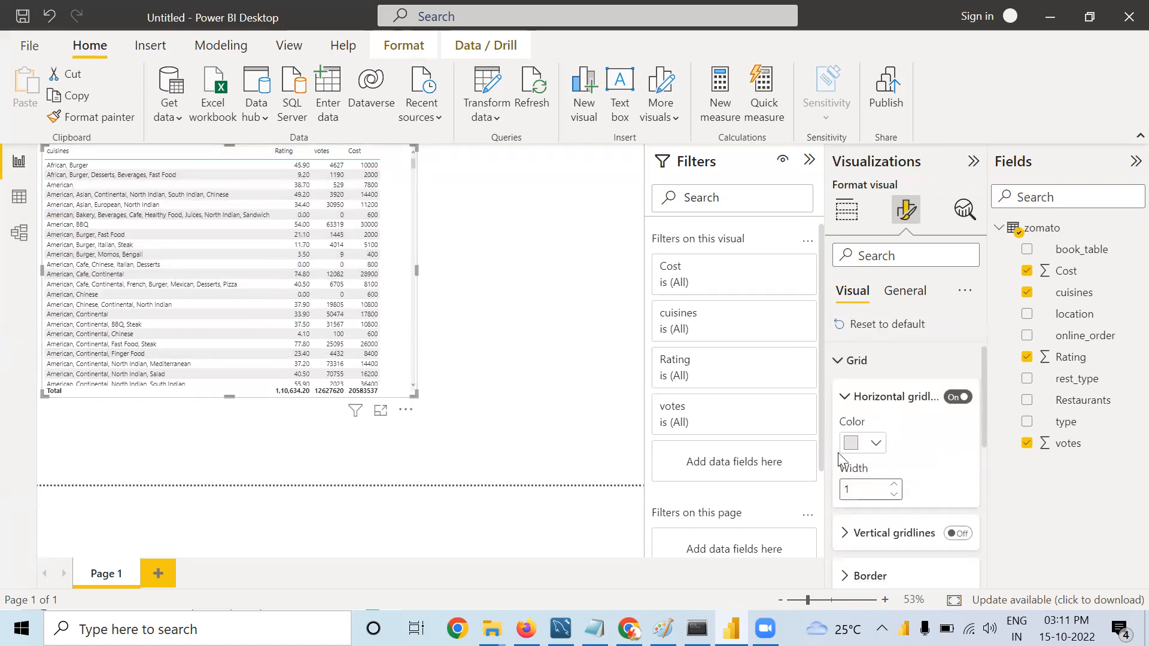
pyautogui.click(879, 448)
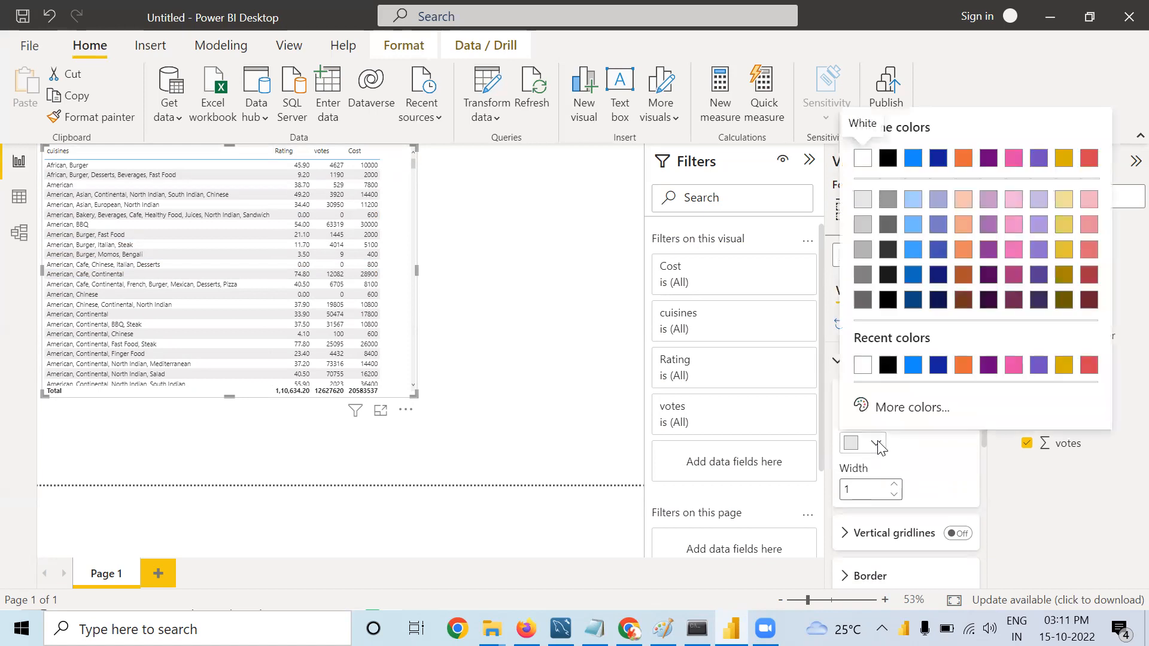
pyautogui.click(885, 367)
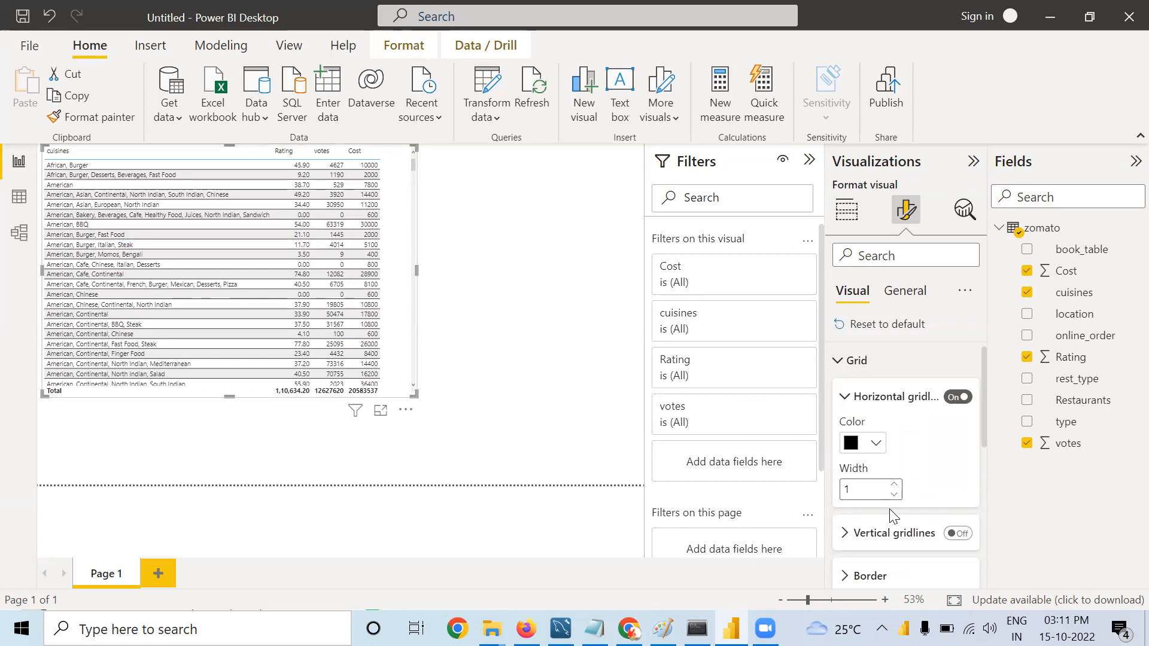
# Step: Turn on vertical gridlines for the table visual and set their color to black
pyautogui.scroll(-1, 891, 516)
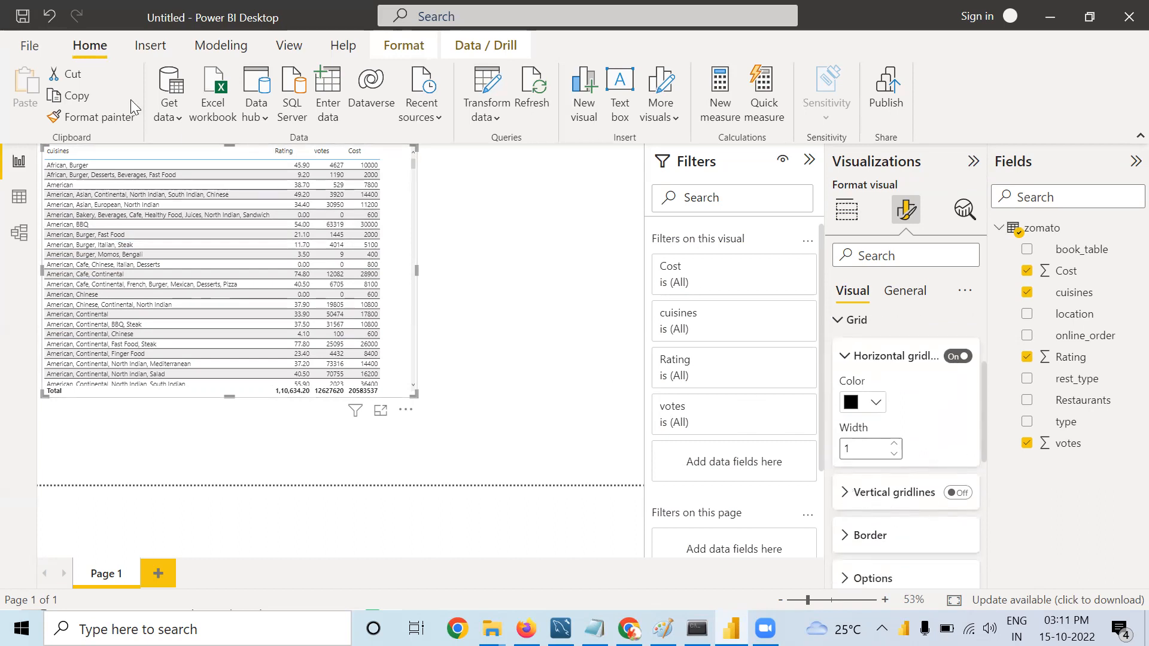
pyautogui.click(959, 493)
pyautogui.click(844, 494)
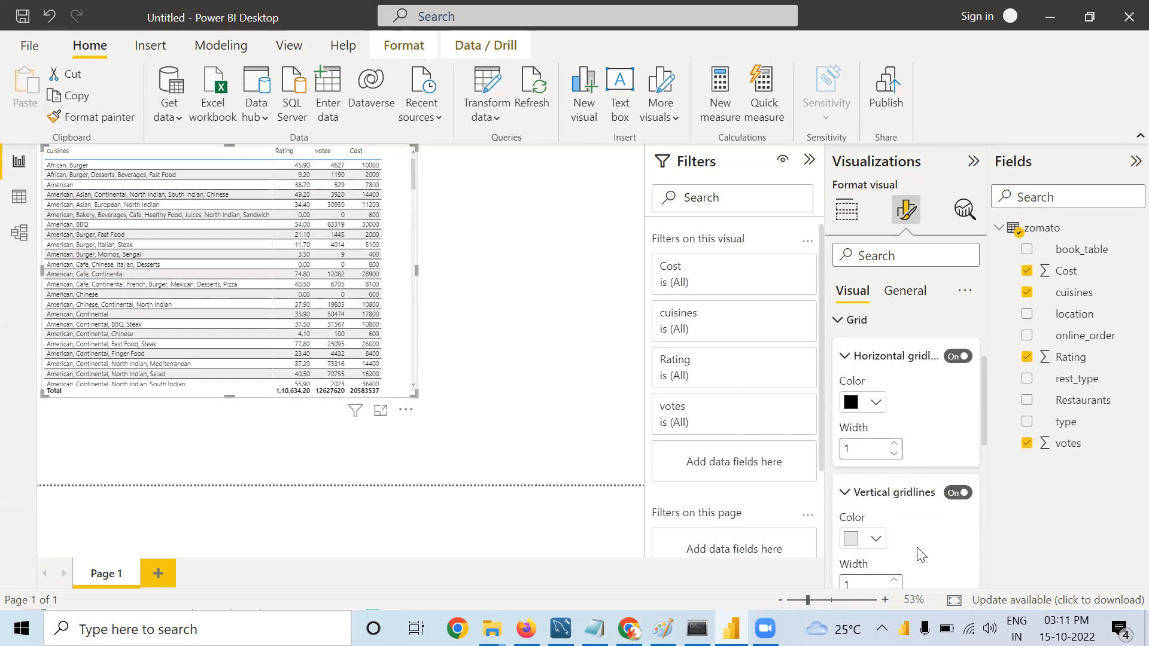
pyautogui.scroll(-2, 920, 554)
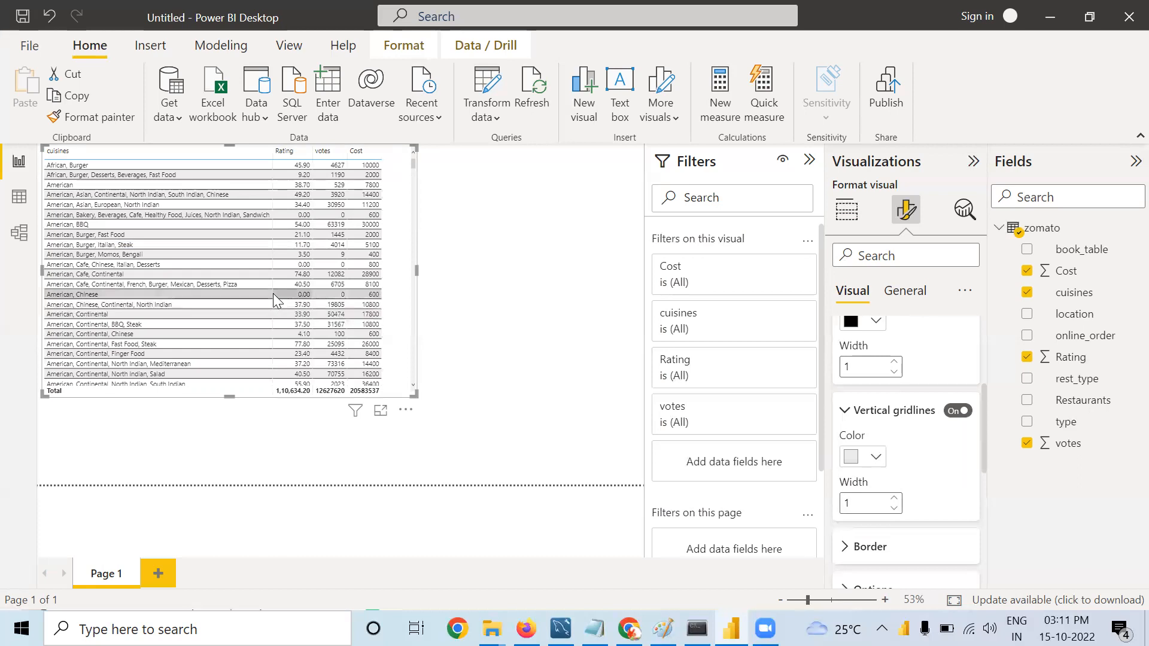
pyautogui.click(877, 457)
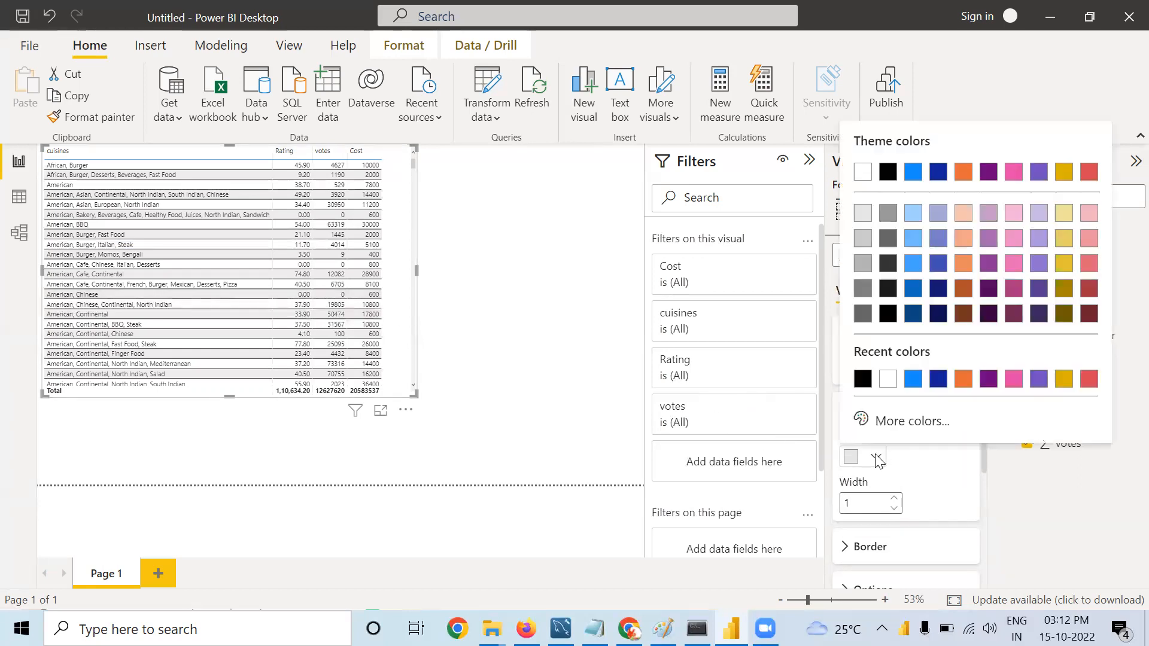
pyautogui.click(862, 379)
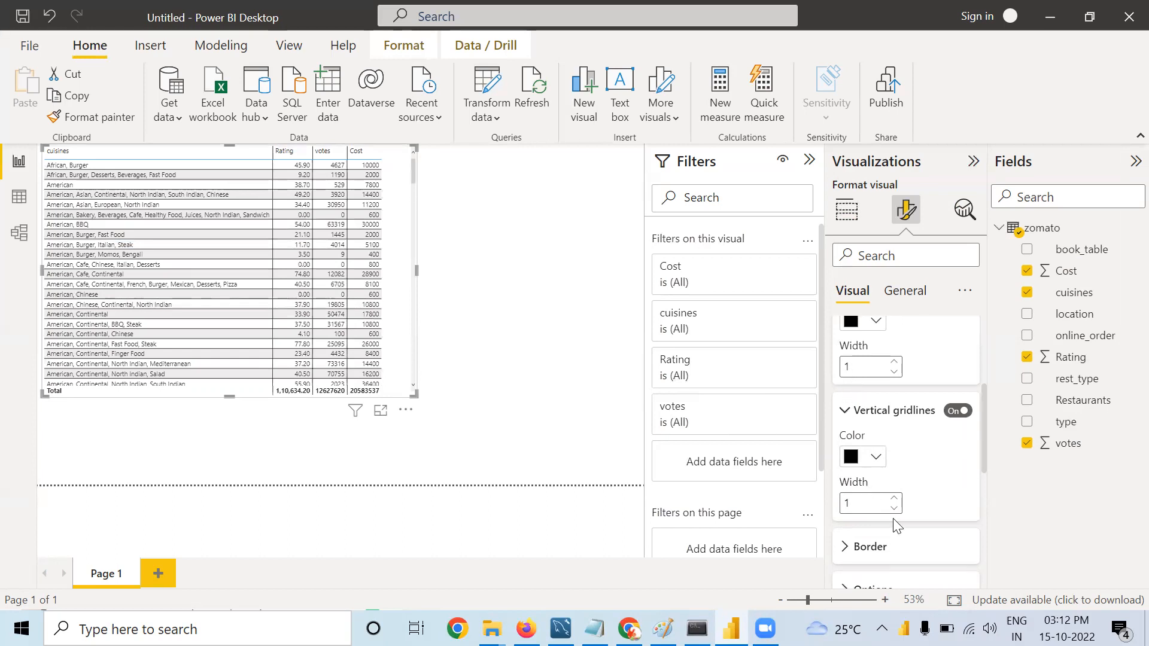
# Step: Add a border at the top, bottom, left and right of all sections of the table visual
pyautogui.scroll(-3, 923, 533)
pyautogui.click(843, 471)
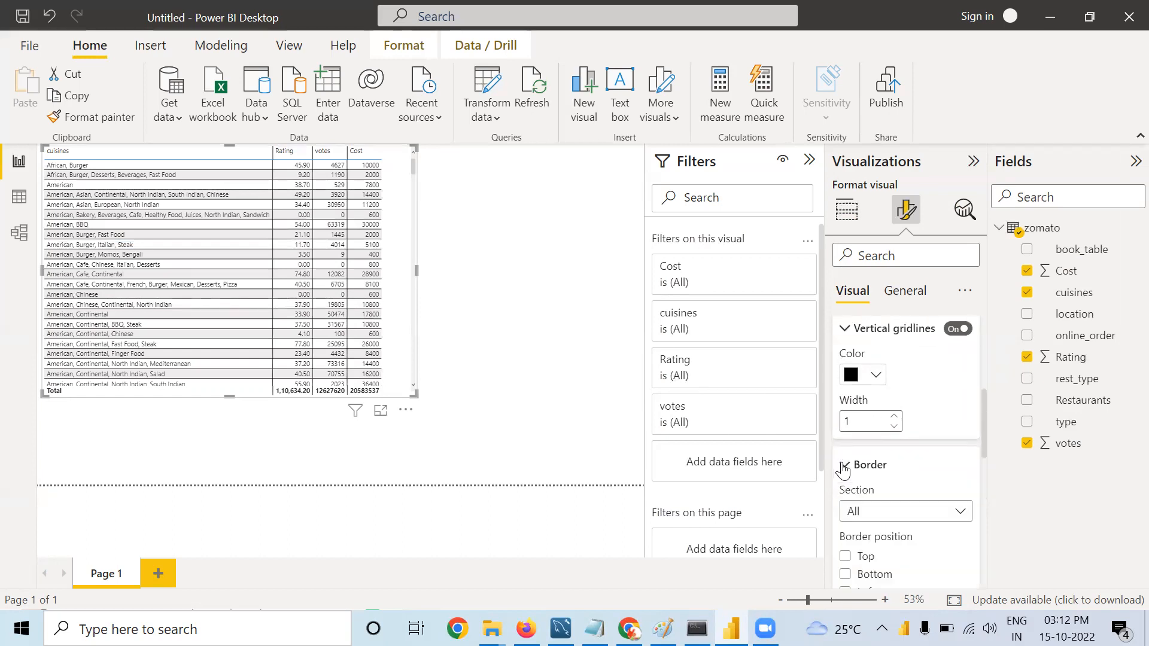
pyautogui.scroll(-3, 850, 479)
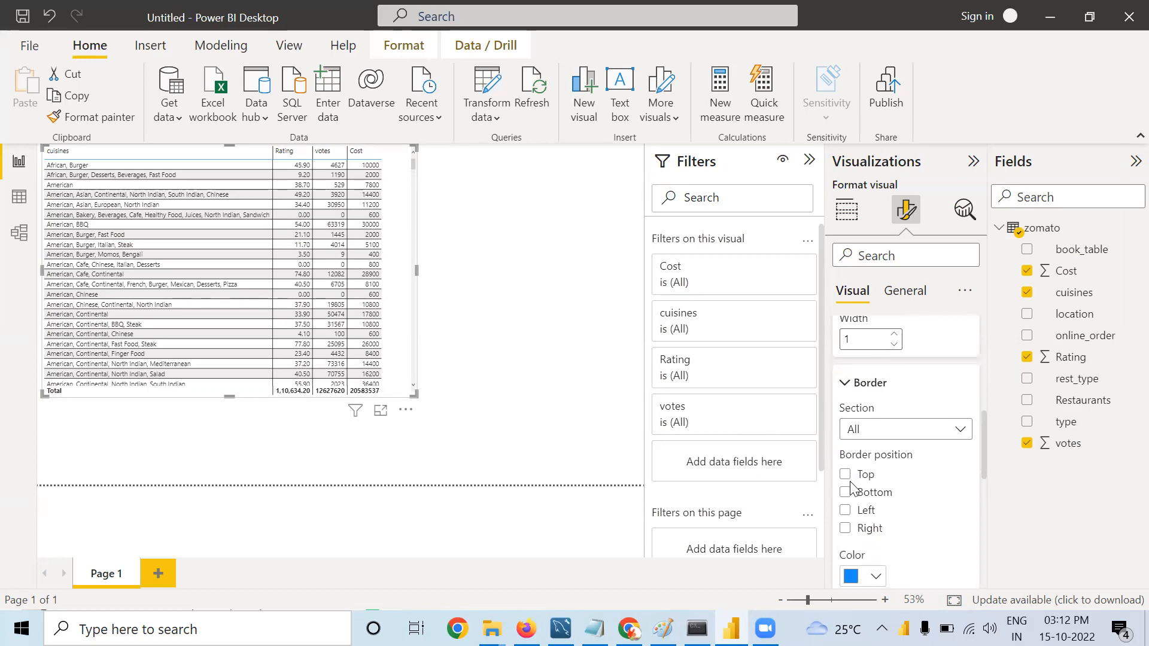
pyautogui.click(846, 475)
pyautogui.click(844, 492)
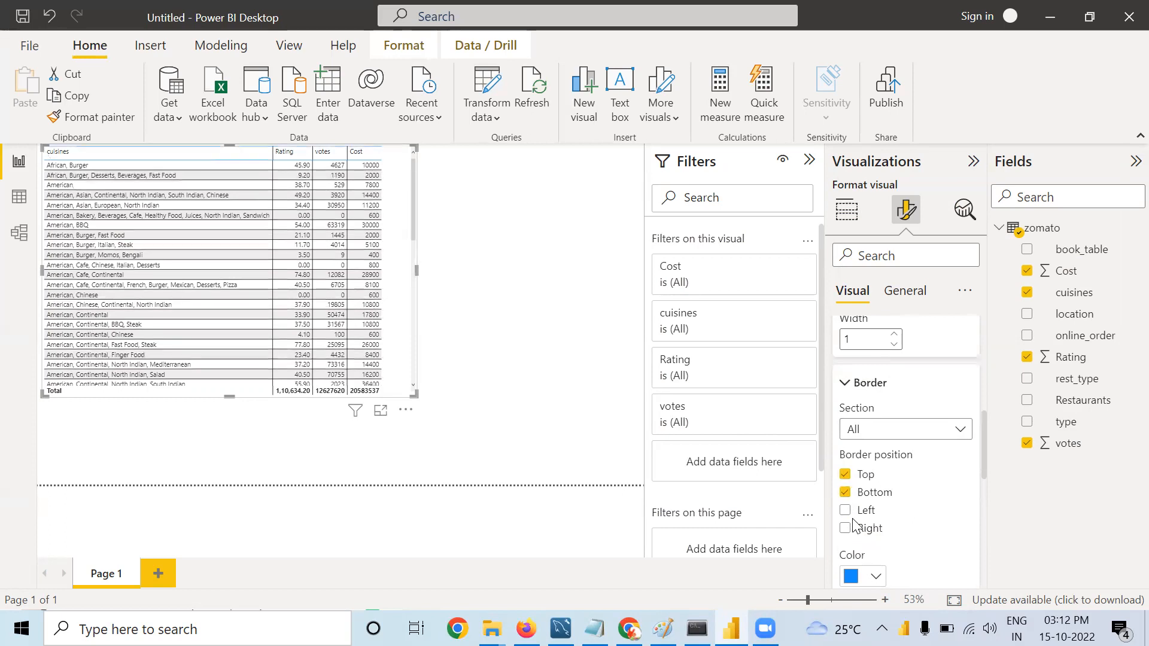
pyautogui.click(844, 510)
pyautogui.click(844, 528)
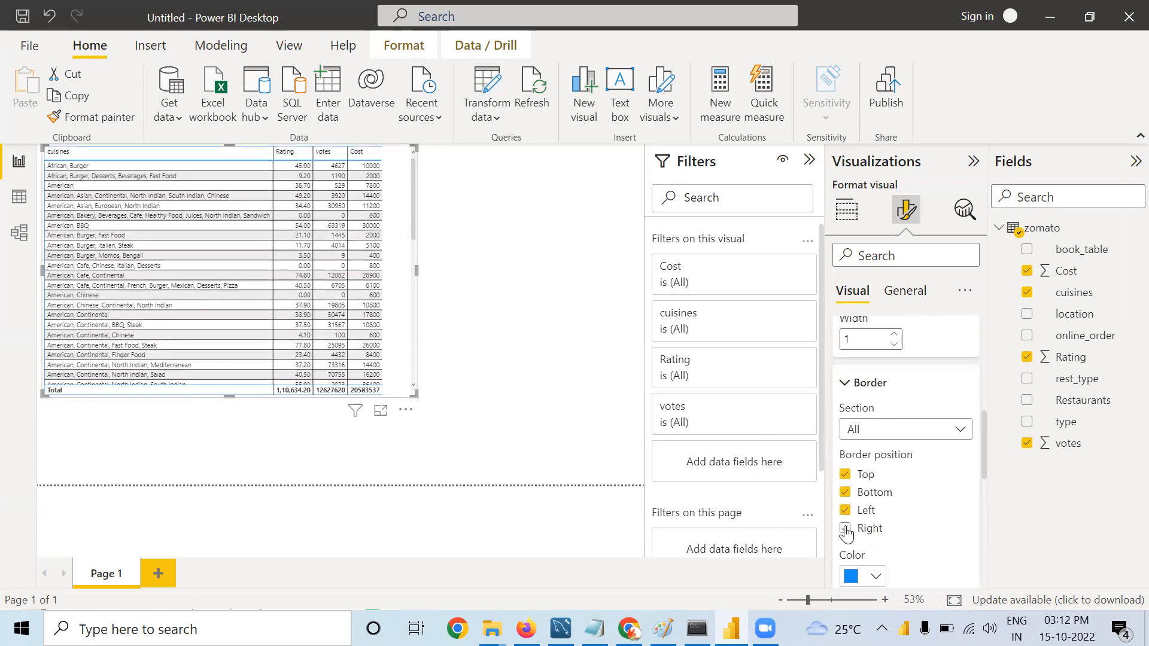
# Step: Set the table visual's border color to red and its width to 4
pyautogui.scroll(-1, 920, 518)
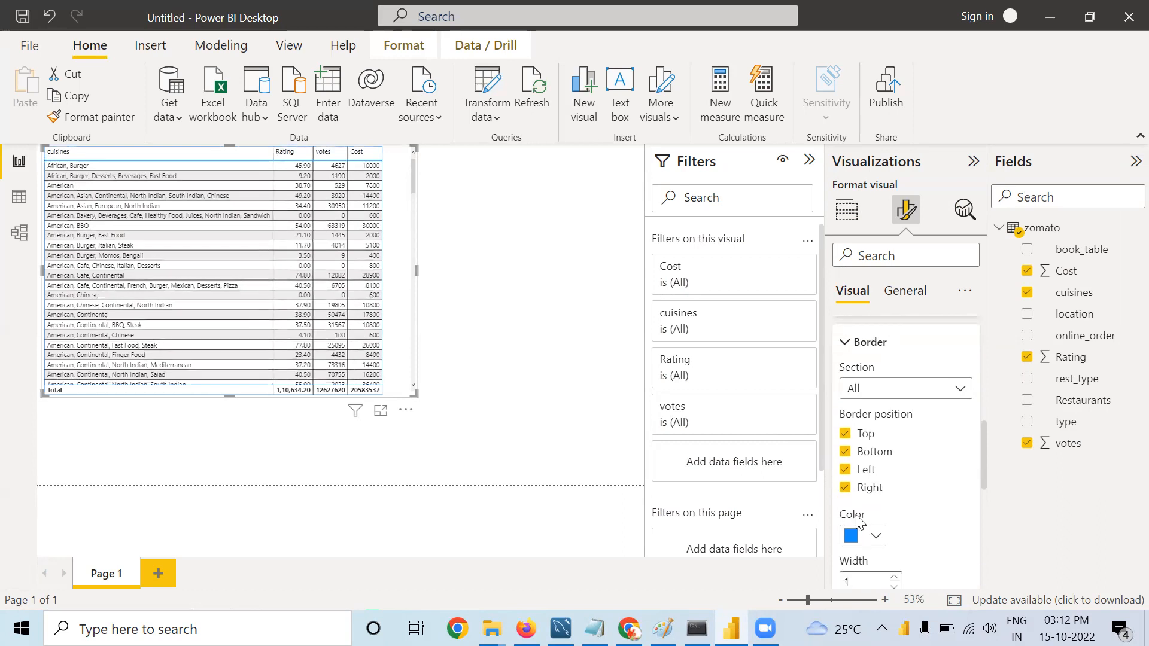
pyautogui.click(874, 537)
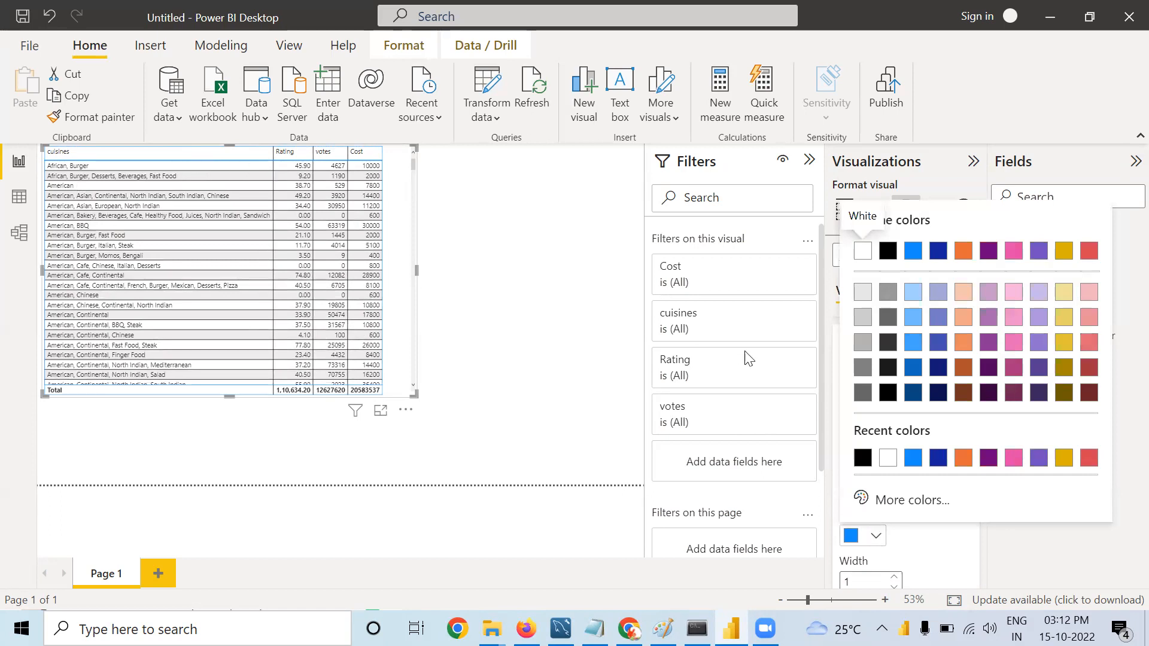
pyautogui.click(1089, 458)
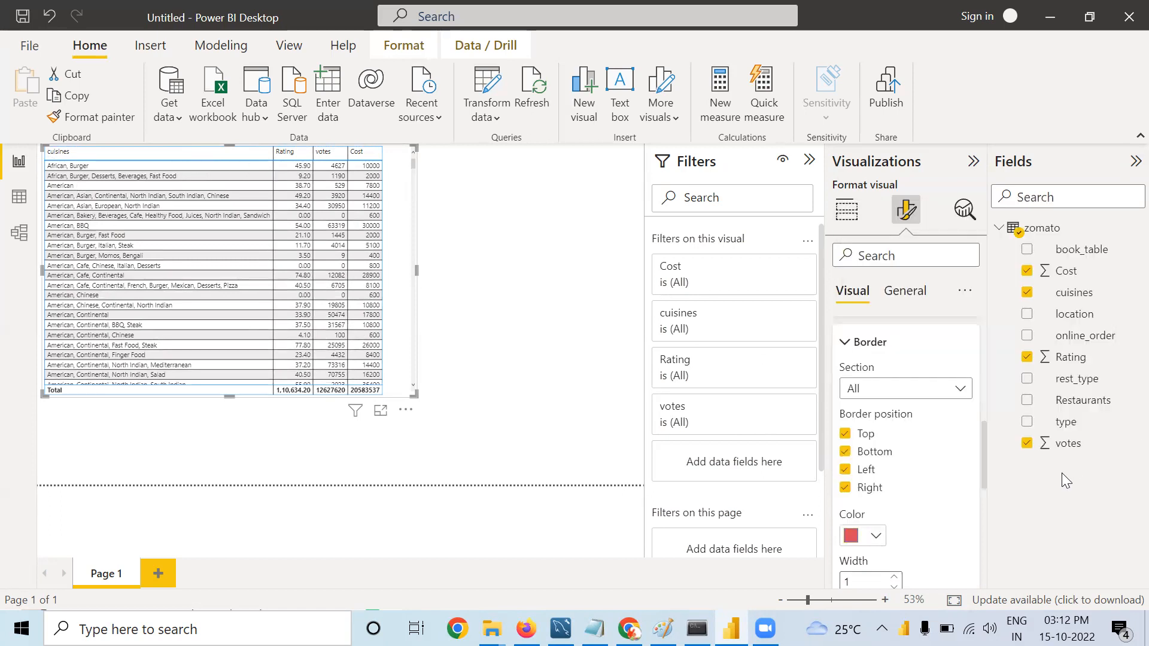
pyautogui.scroll(-2, 908, 556)
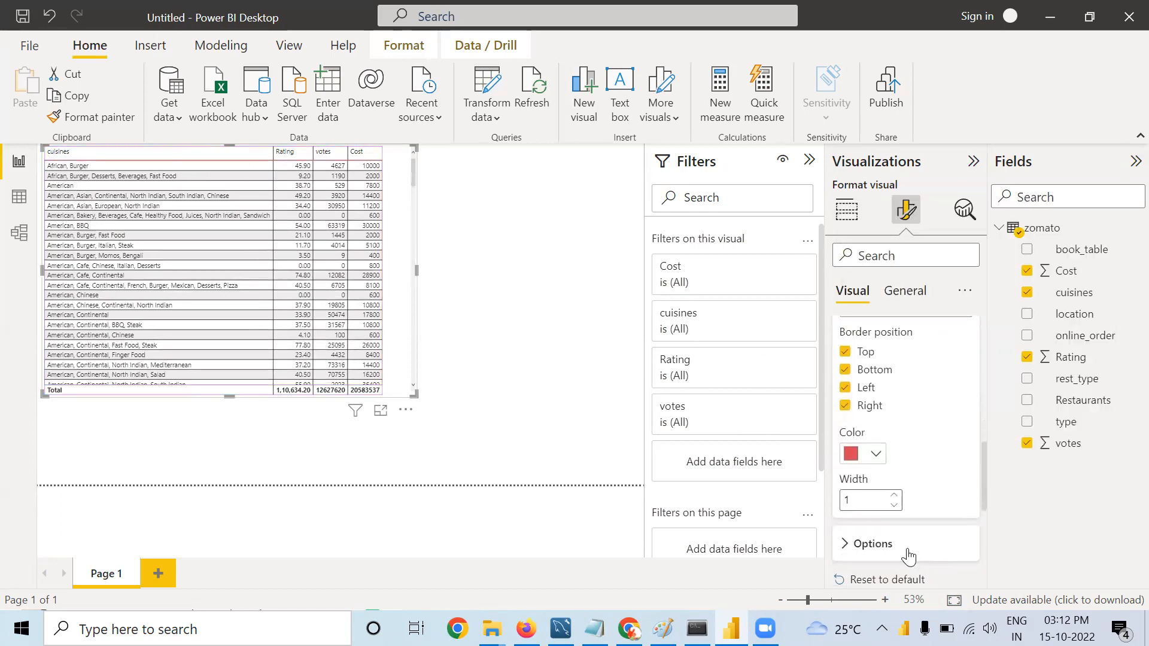
pyautogui.scroll(-2, 860, 556)
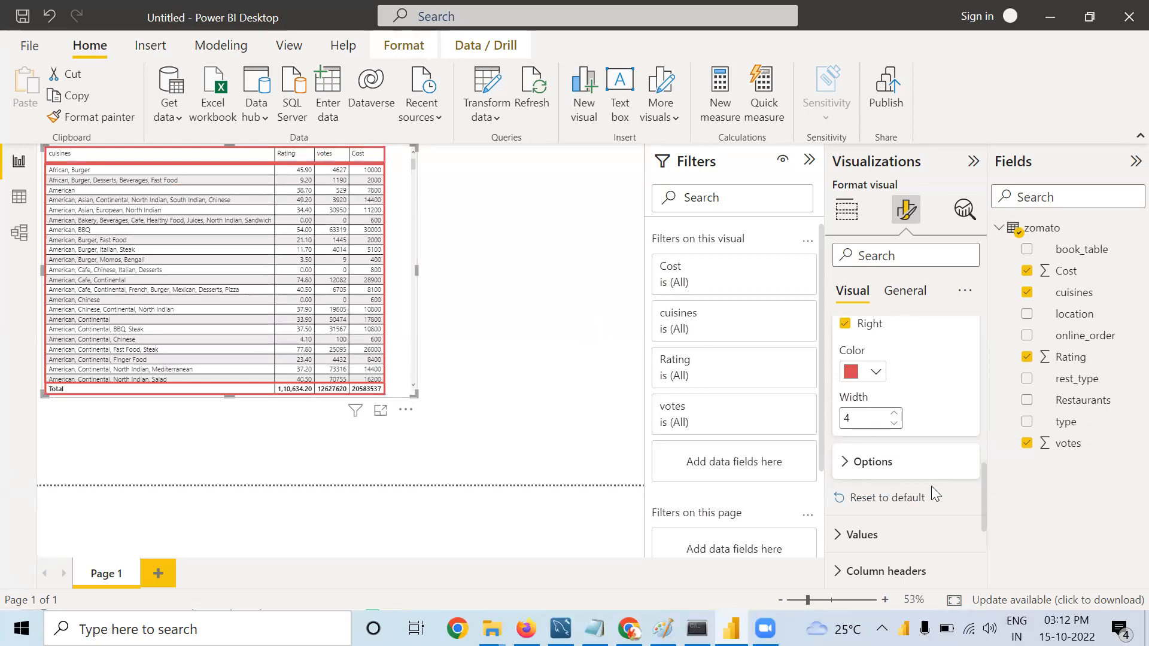
# Step: Increase the font size of the table's values to 22 and enlarge the table visual in both directions
pyautogui.scroll(-1, 926, 487)
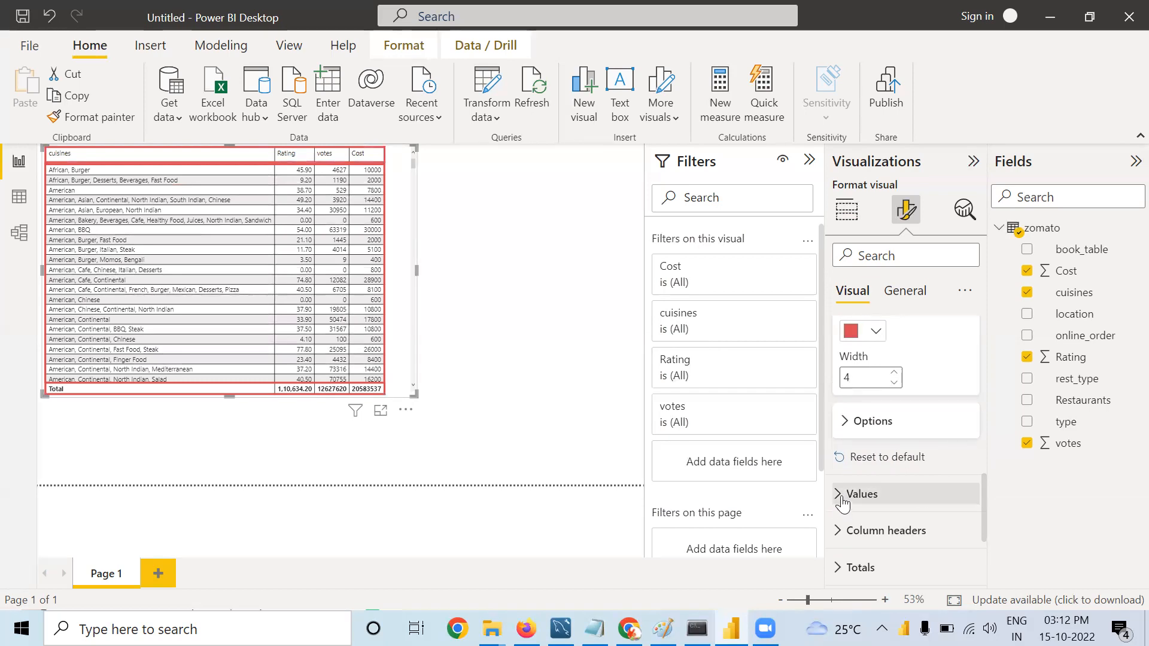
pyautogui.click(858, 494)
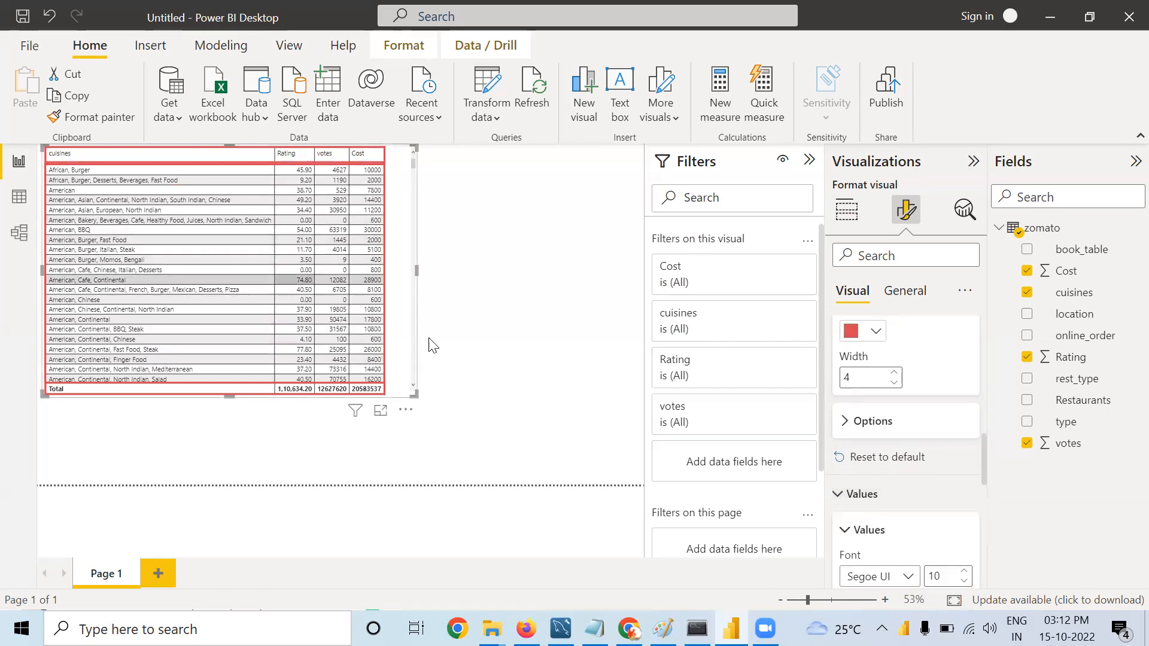
pyautogui.scroll(-2, 920, 497)
pyautogui.click(964, 491)
pyautogui.click(963, 491)
pyautogui.click(964, 490)
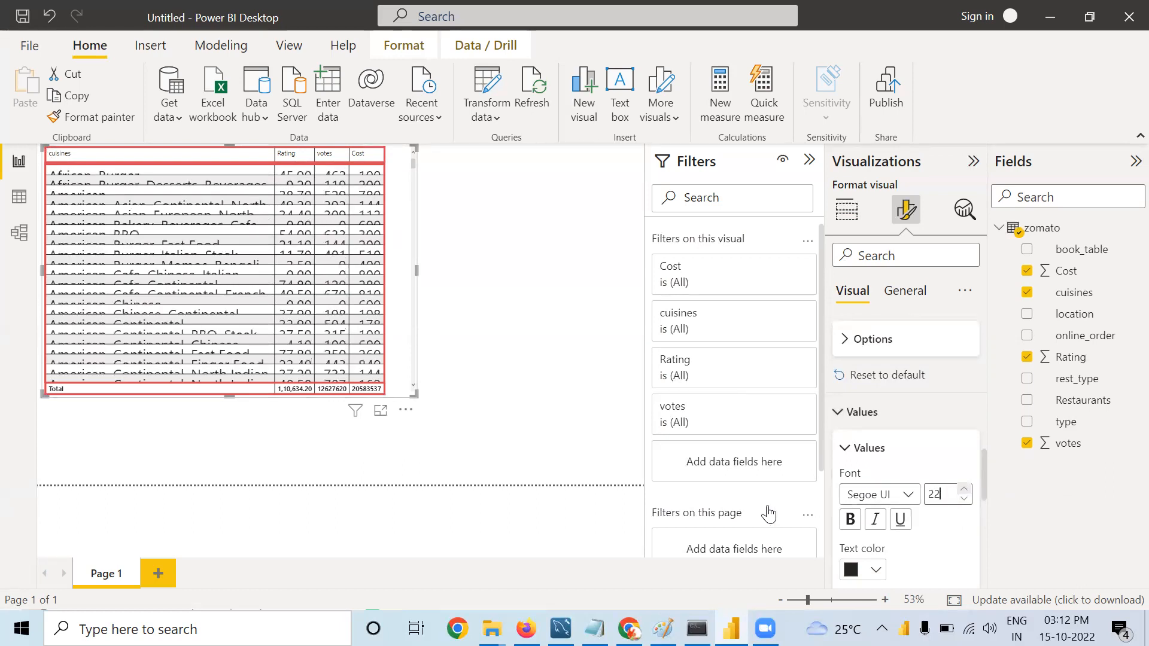
pyautogui.moveTo(416, 395); pyautogui.dragTo(522, 507)
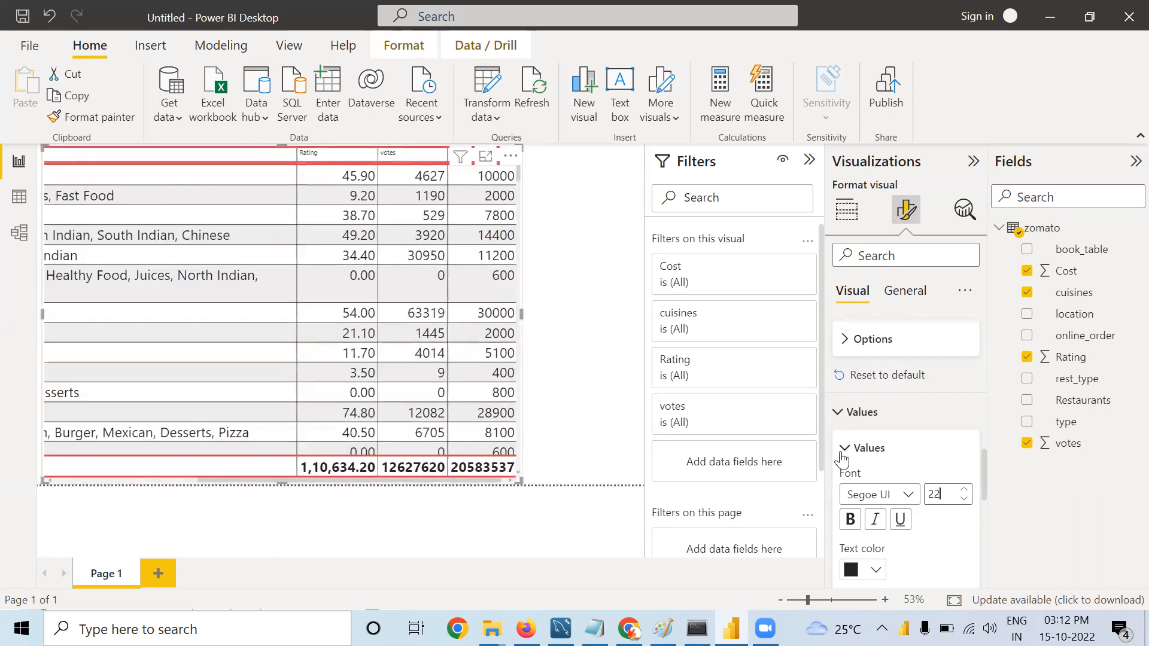
# Step: Reduce the font size of the table's values to 17
pyautogui.click(964, 500)
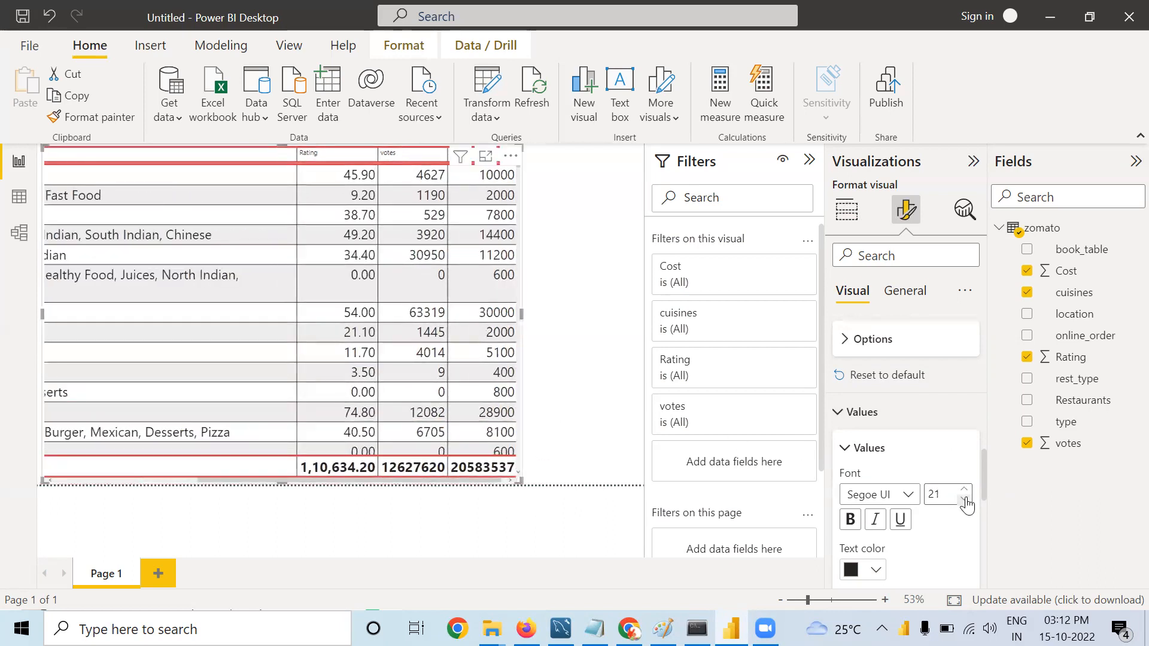
pyautogui.click(964, 500)
pyautogui.click(965, 501)
pyautogui.click(964, 500)
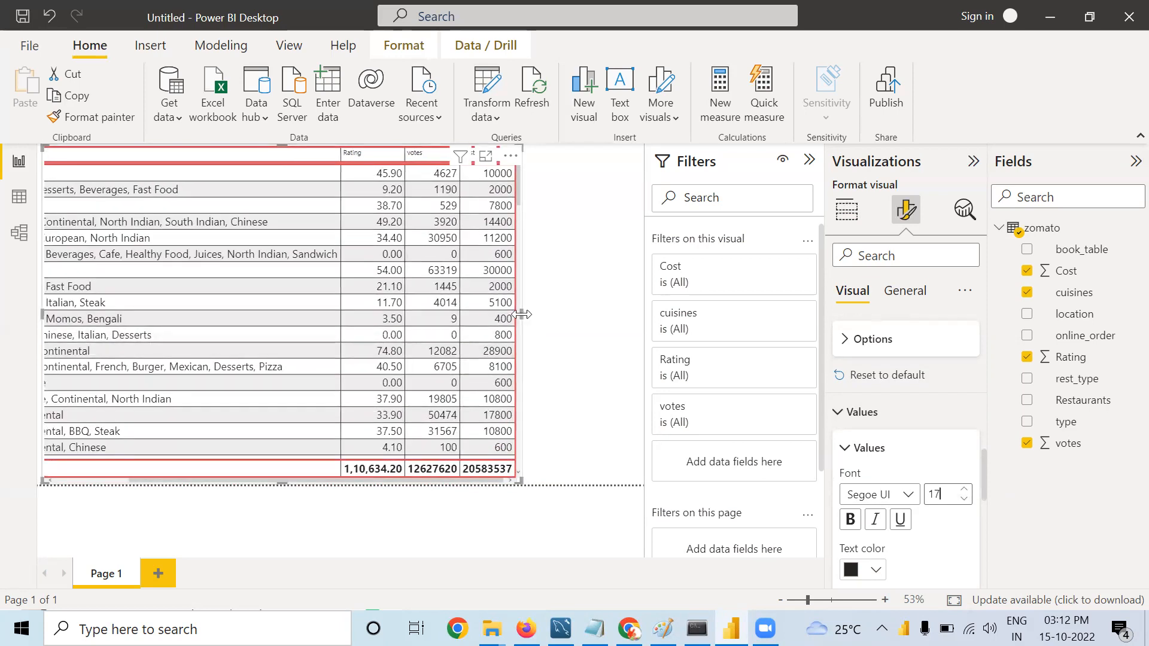
# Step: Sort the table visual by votes in descending order
pyautogui.click(595, 326)
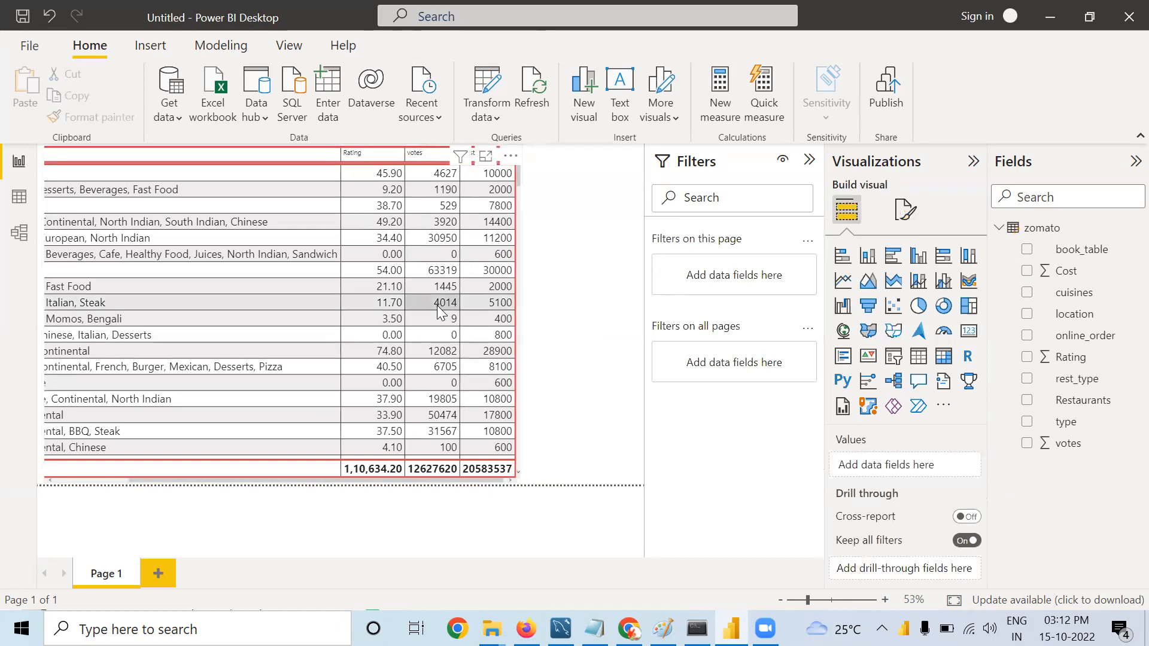
pyautogui.click(512, 304)
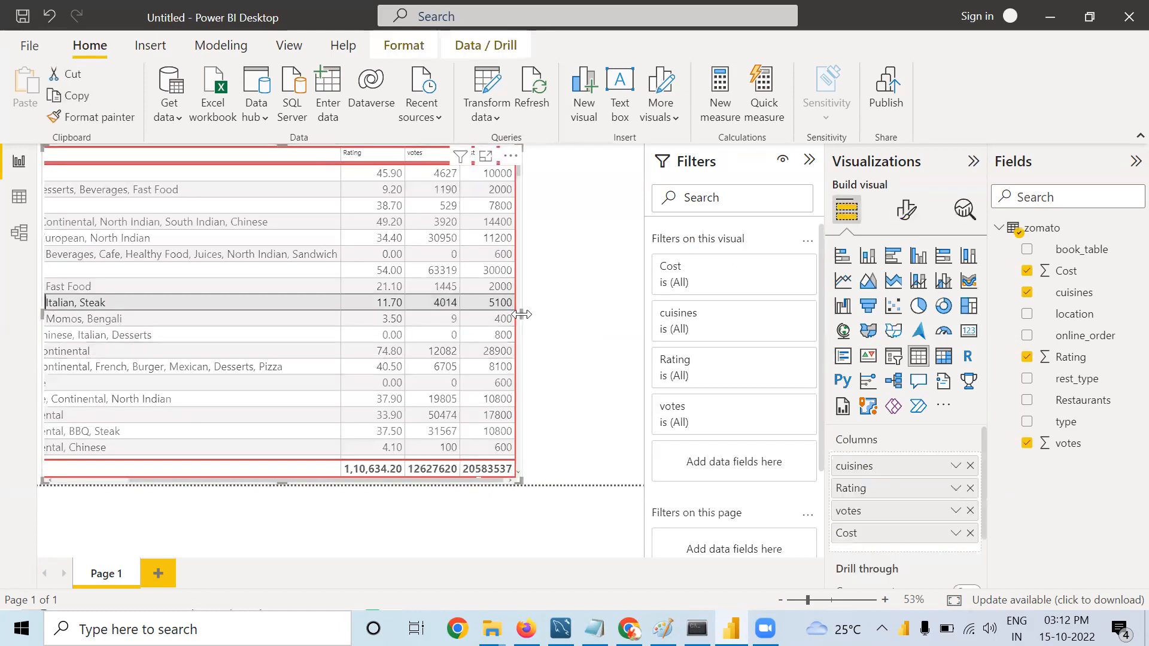
pyautogui.click(538, 323)
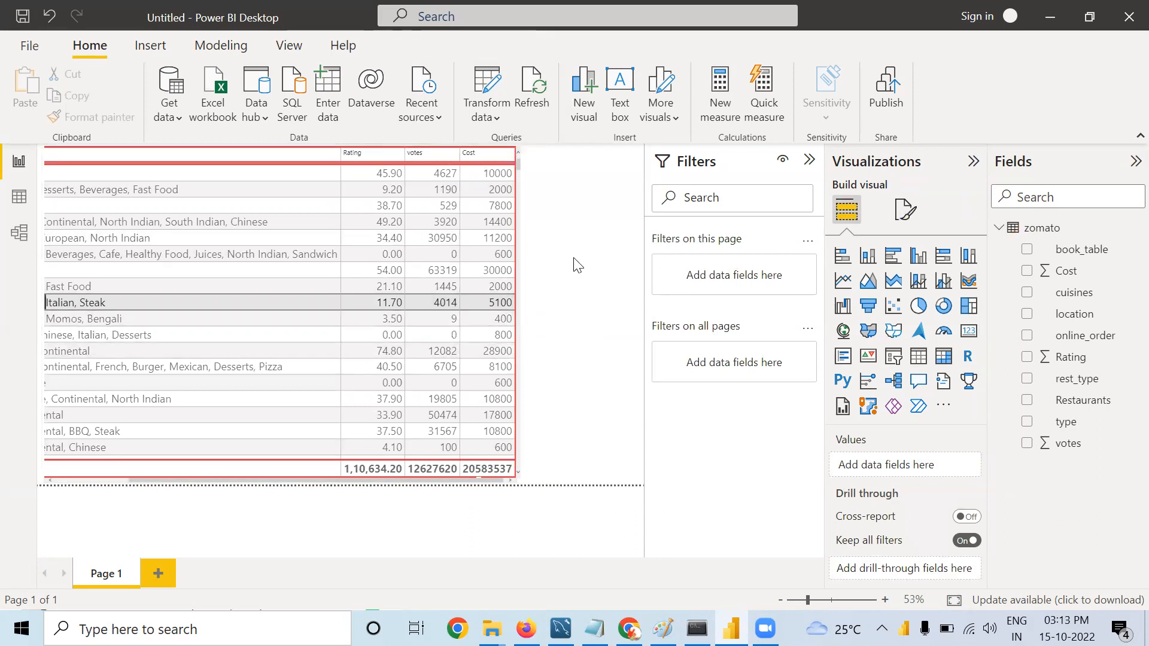
pyautogui.click(421, 152)
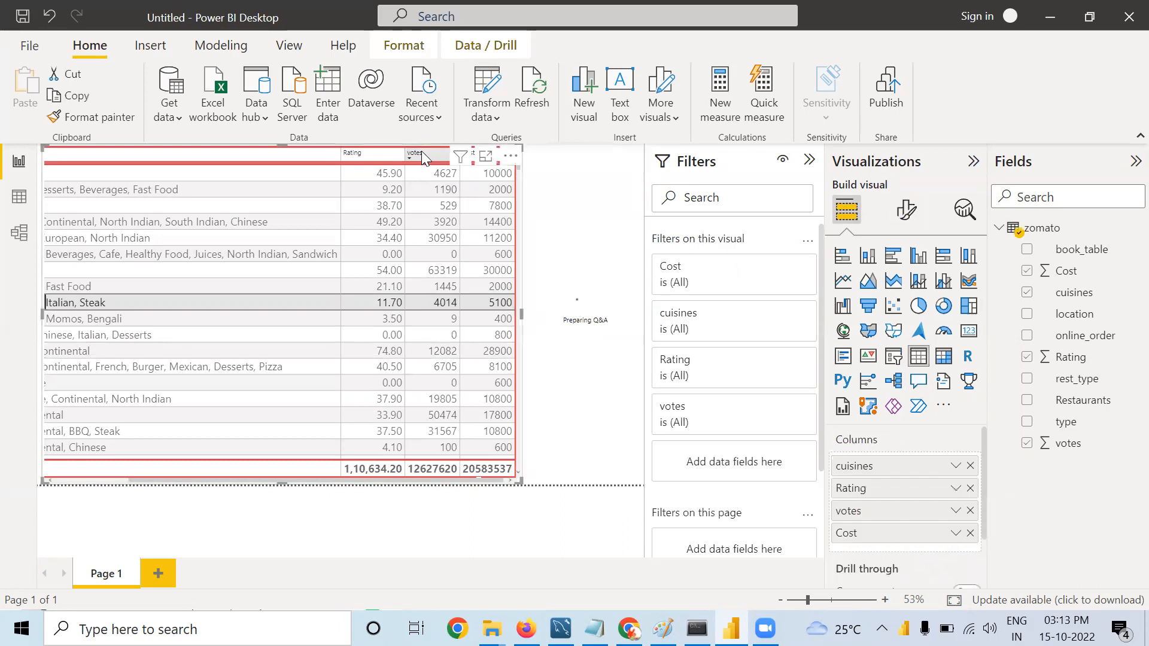
# Step: Remove the Q&A visual beside the table from the report page
pyautogui.click(526, 319)
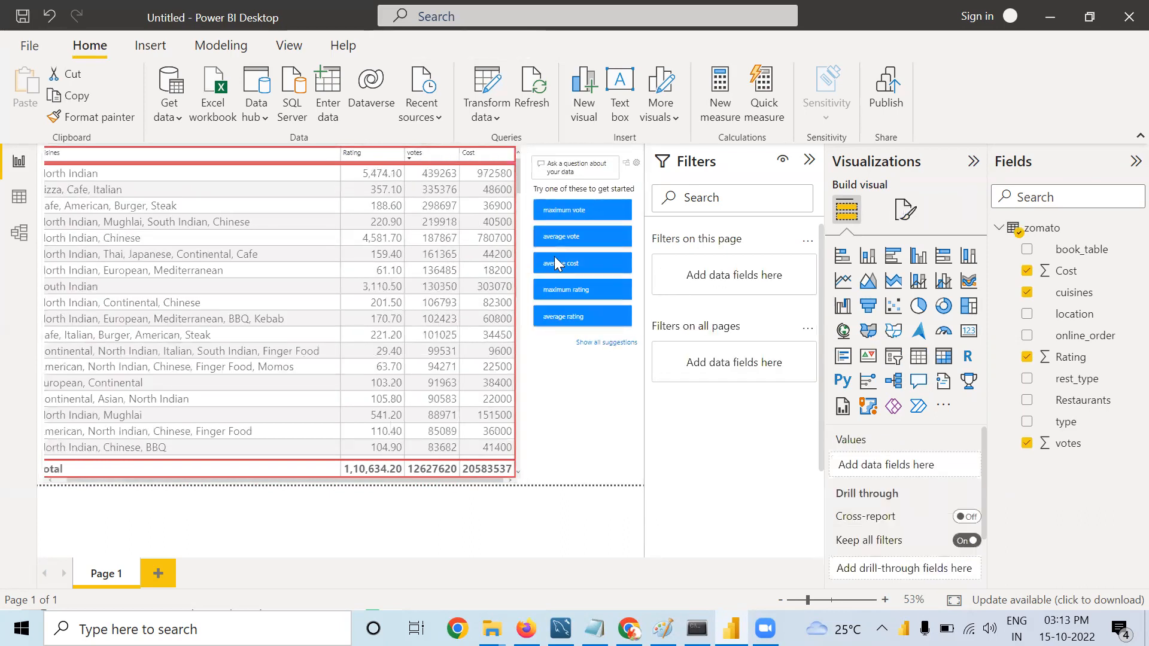
pyautogui.click(641, 162)
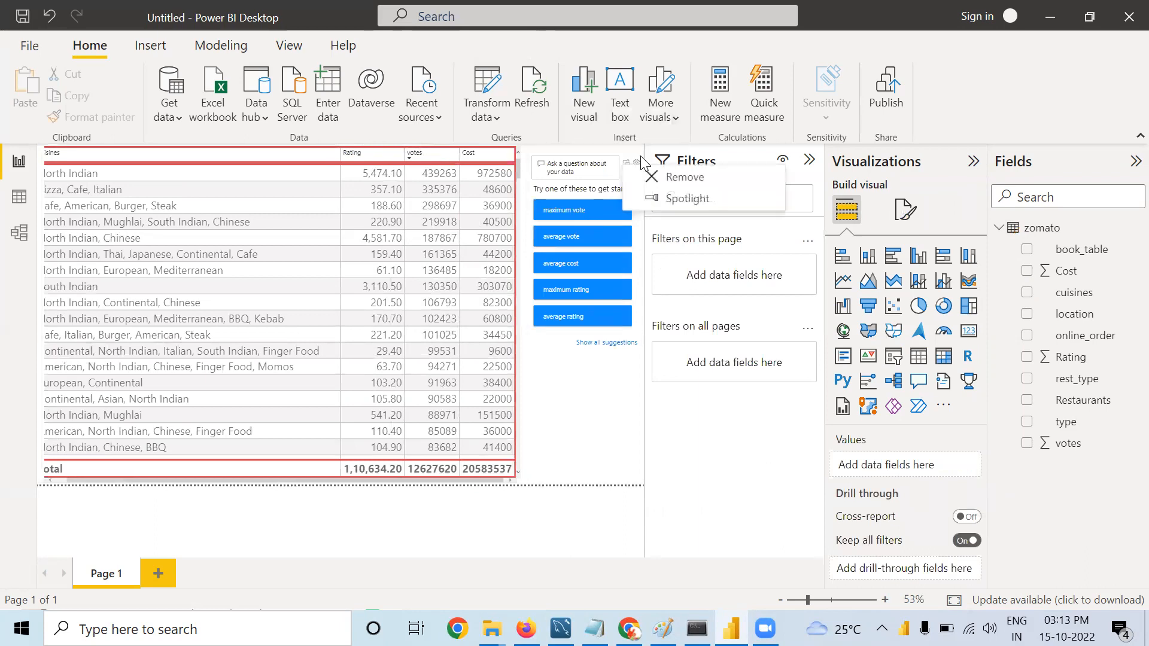
pyautogui.click(663, 177)
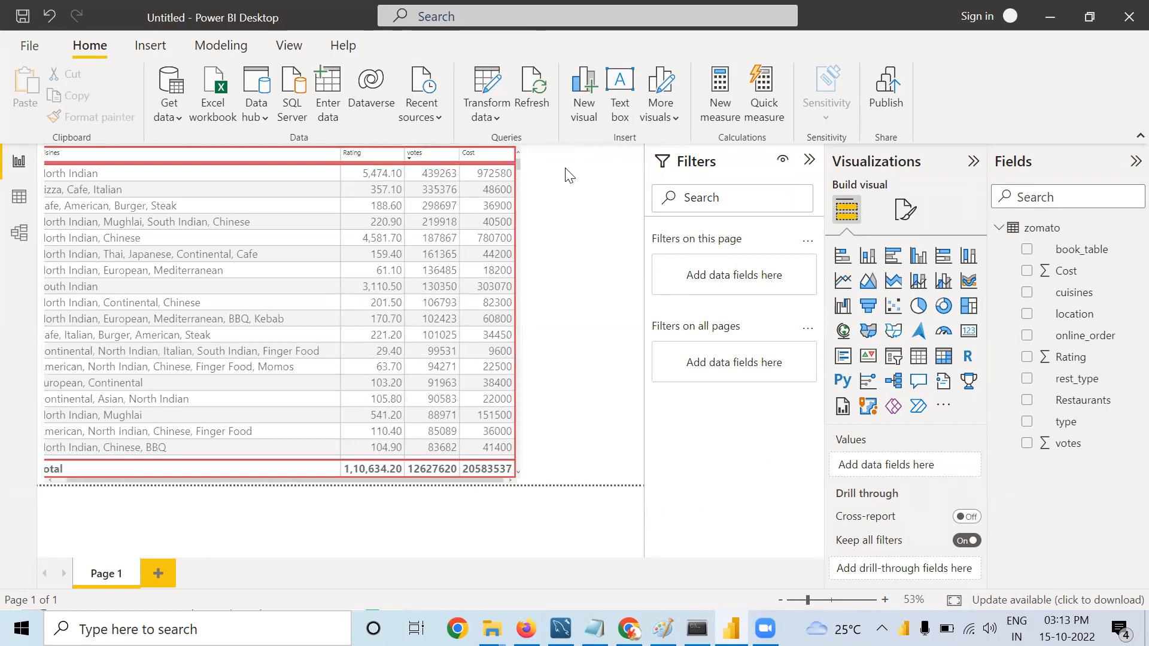
# Step: Widen the table visual so the cuisines, Rating, votes and Cost columns fit without horizontal scrolling
pyautogui.click(339, 455)
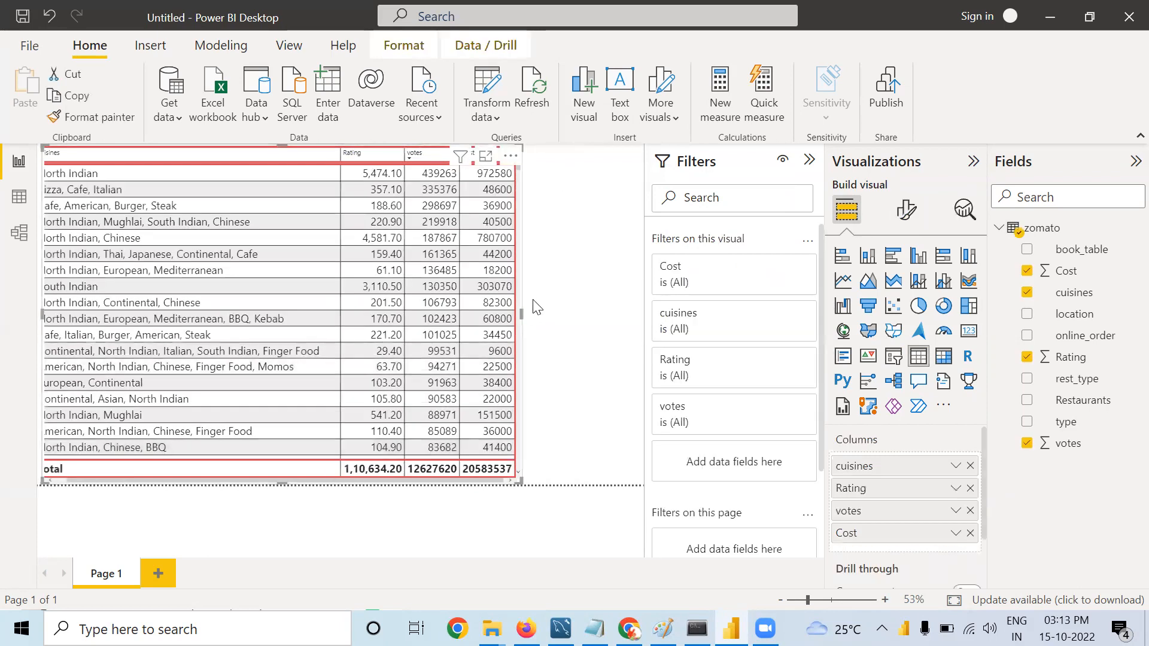
pyautogui.moveTo(521, 310); pyautogui.dragTo(599, 313)
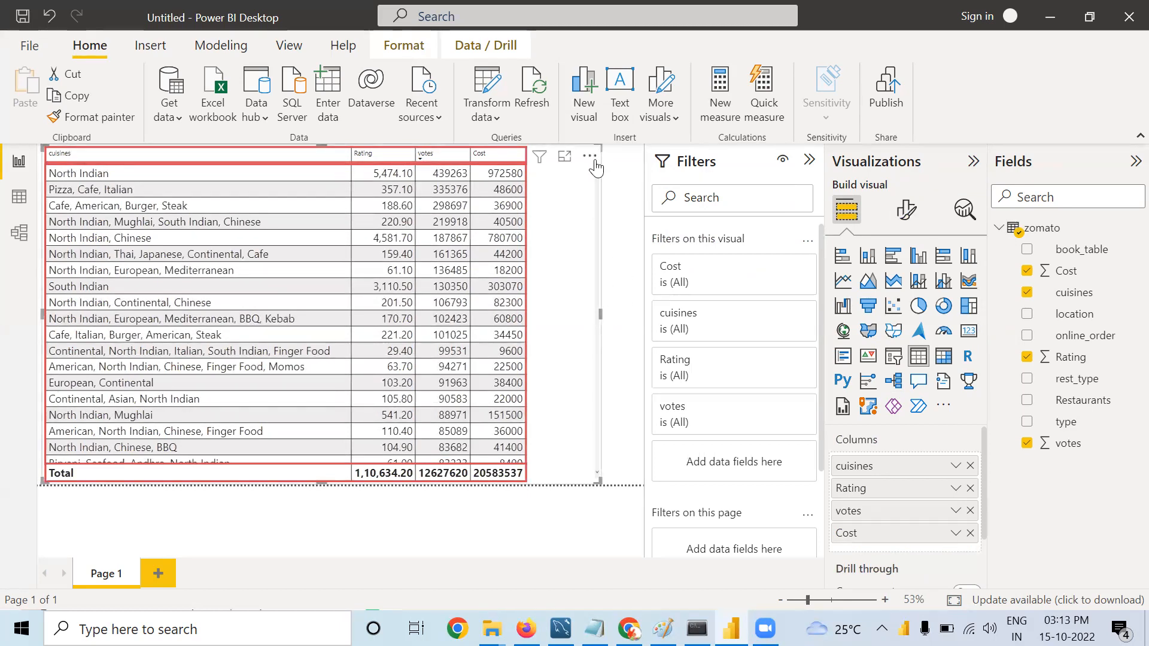
pyautogui.moveTo(598, 169); pyautogui.dragTo(598, 223)
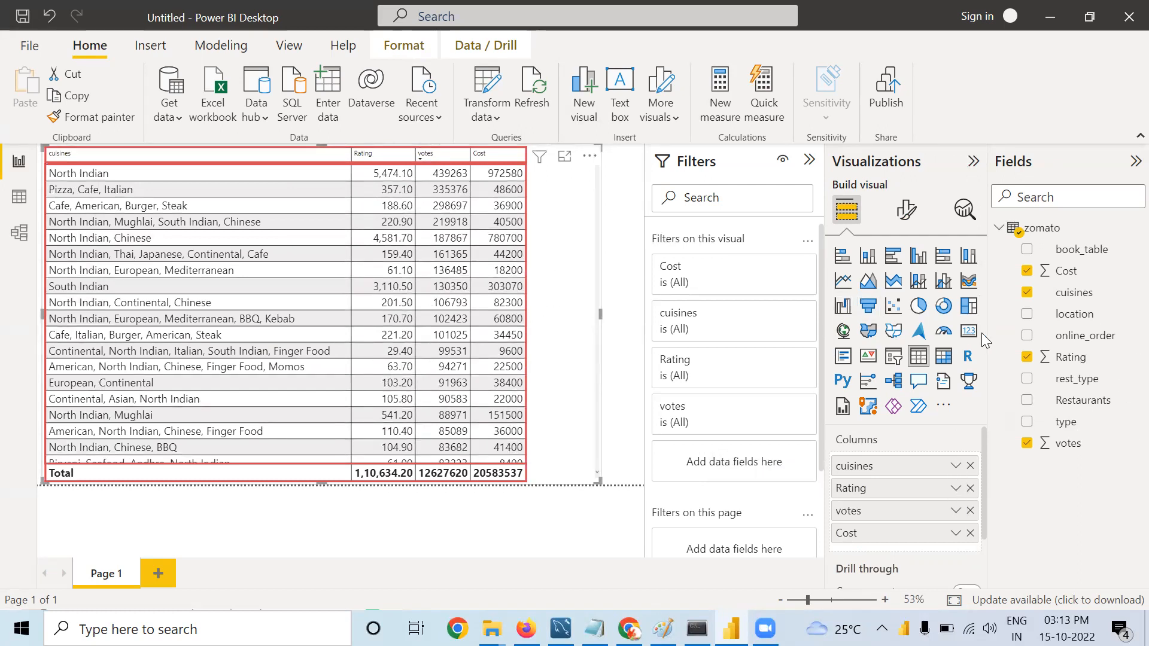
# Step: Change the label of the table visual's totals row to "Sum"
pyautogui.click(908, 209)
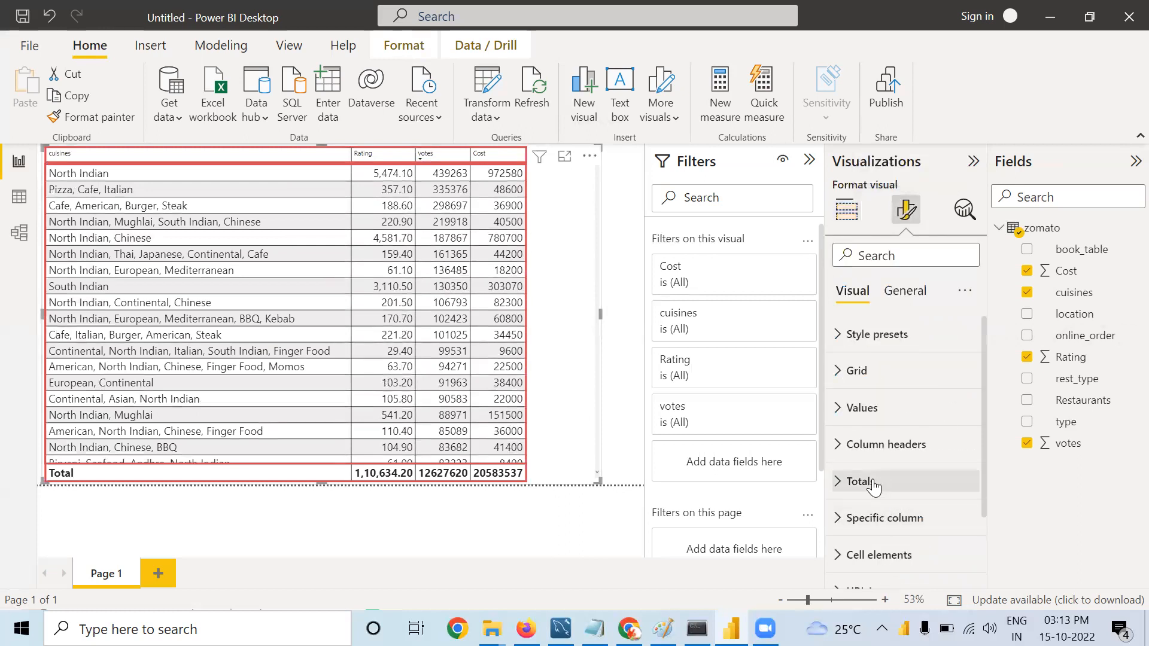
pyautogui.click(873, 483)
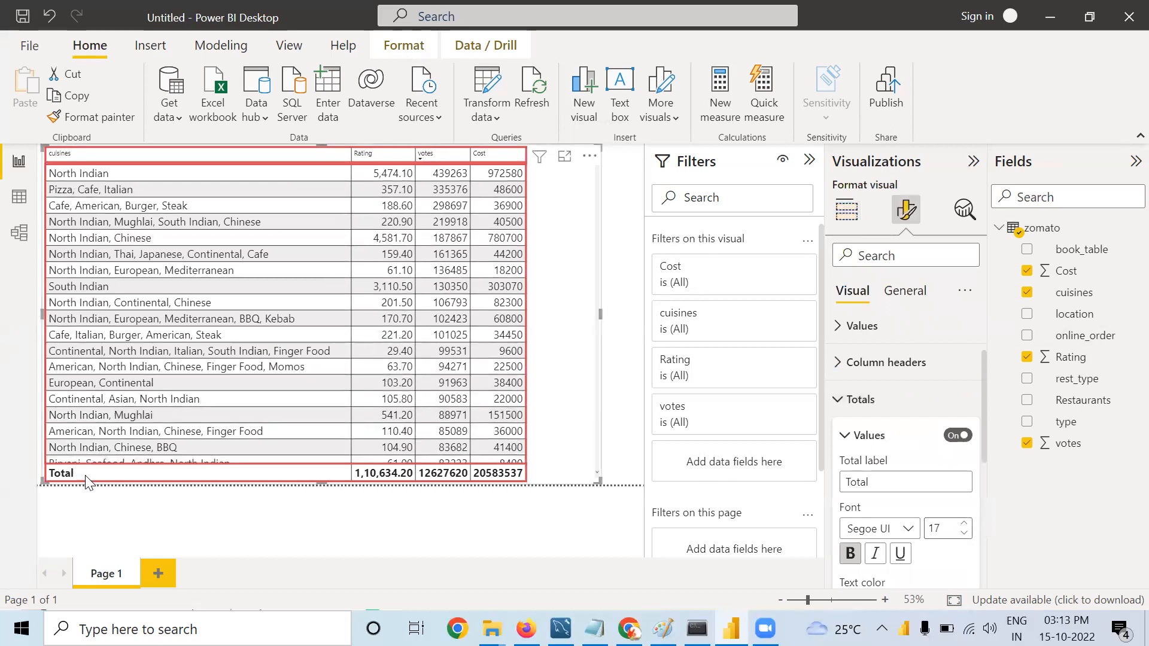
pyautogui.click(889, 481)
pyautogui.press('BackSpace')
pyautogui.write('Sum')
pyautogui.scroll(-2, 917, 502)
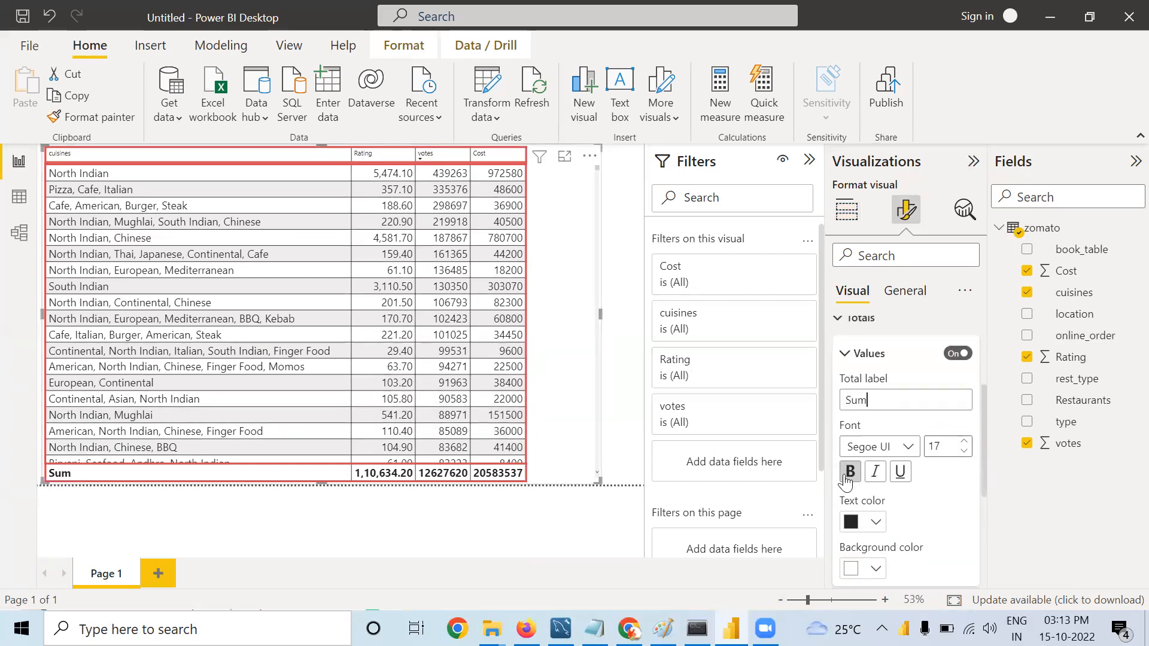
# Step: Give the values of the cuisines column a light purple background through the column-specific formatting
pyautogui.scroll(-3, 868, 542)
pyautogui.click(867, 527)
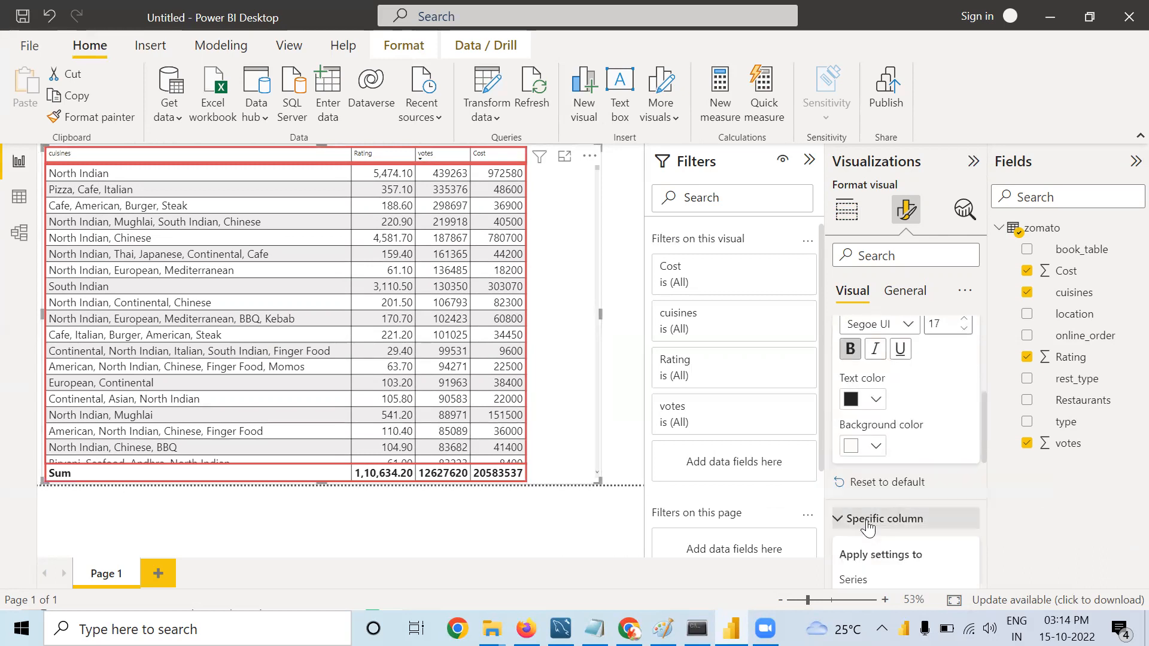
pyautogui.scroll(-3, 869, 527)
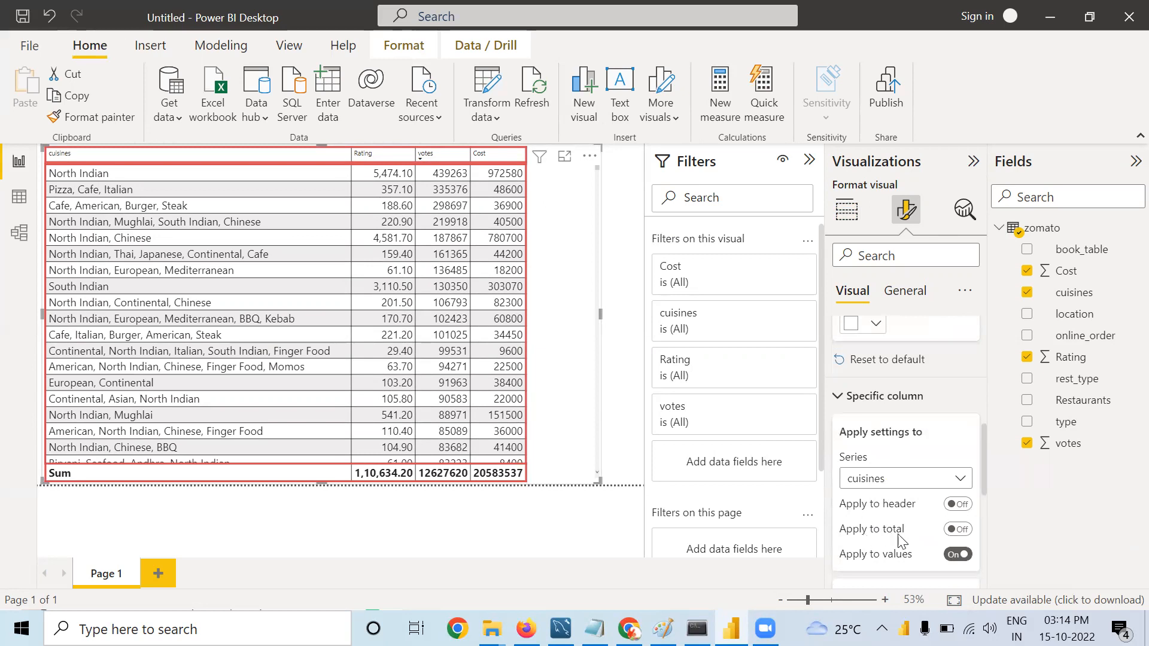
pyautogui.scroll(-5, 901, 541)
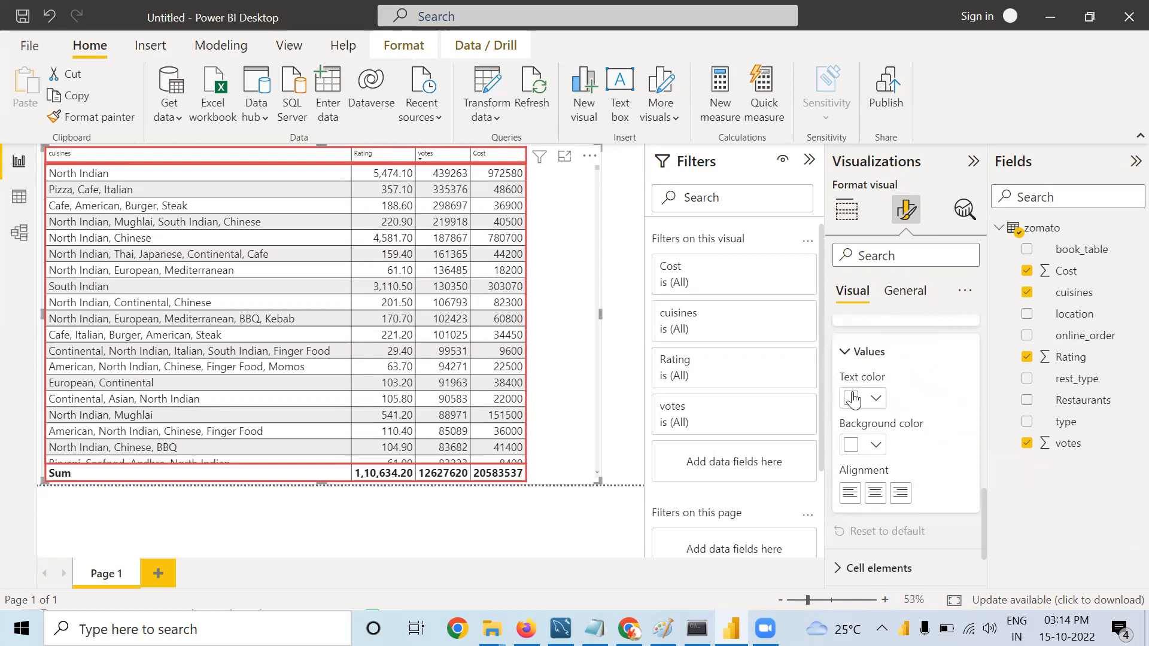
pyautogui.click(875, 444)
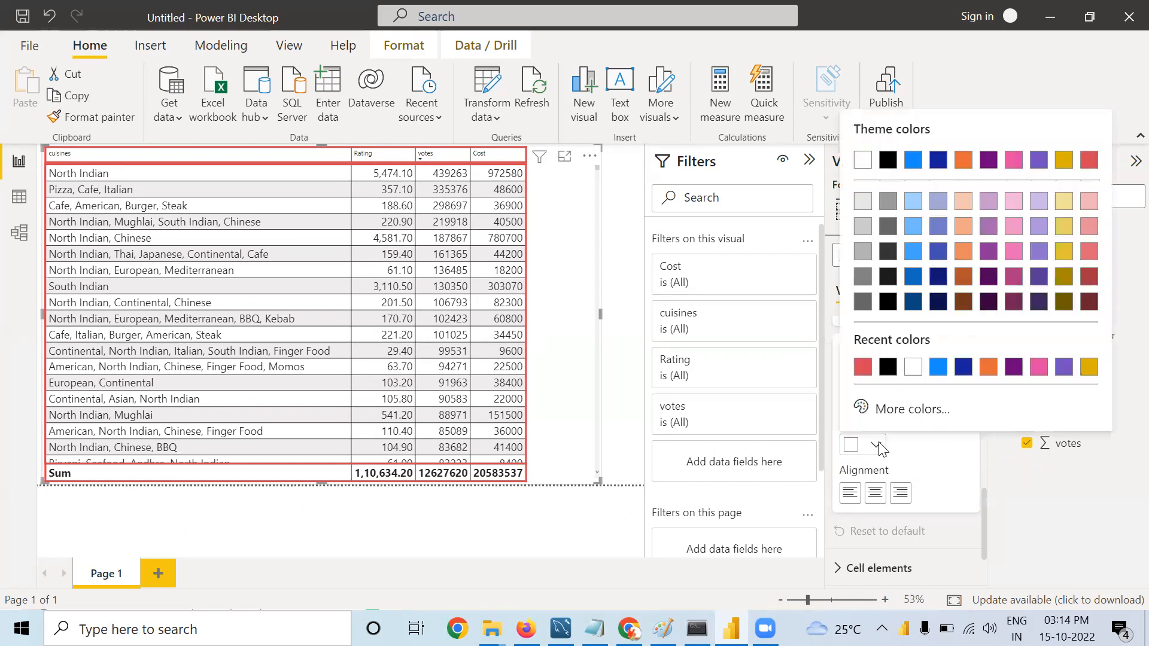
pyautogui.click(990, 204)
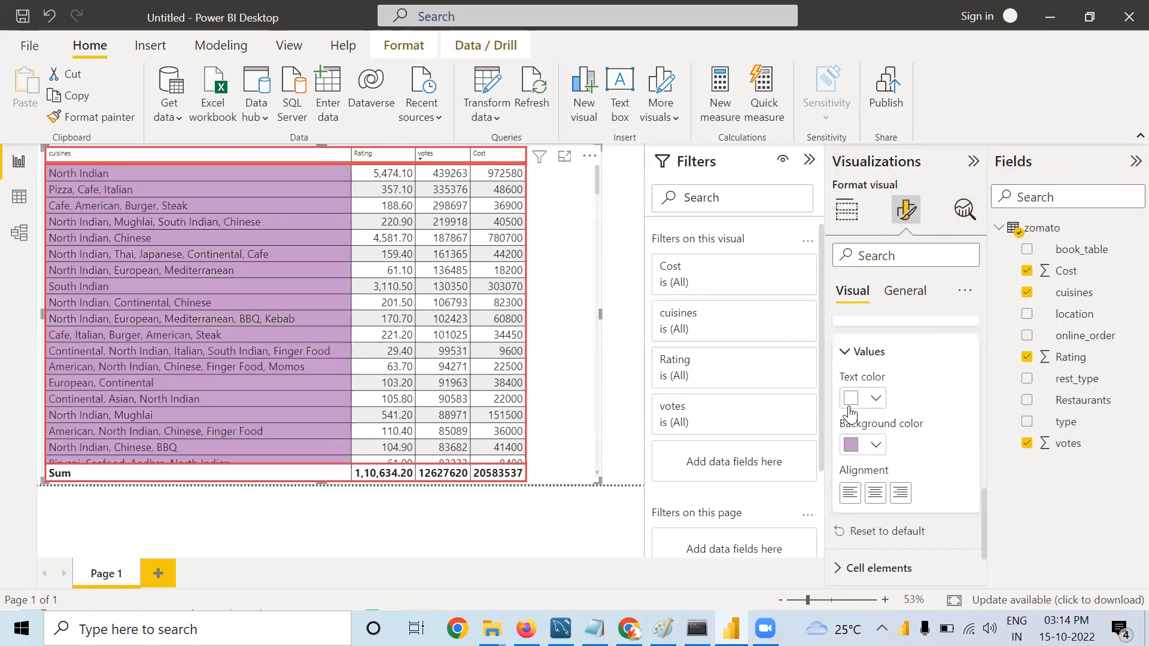
# Step: Set the background color of the cuisines column's values to white
pyautogui.click(870, 447)
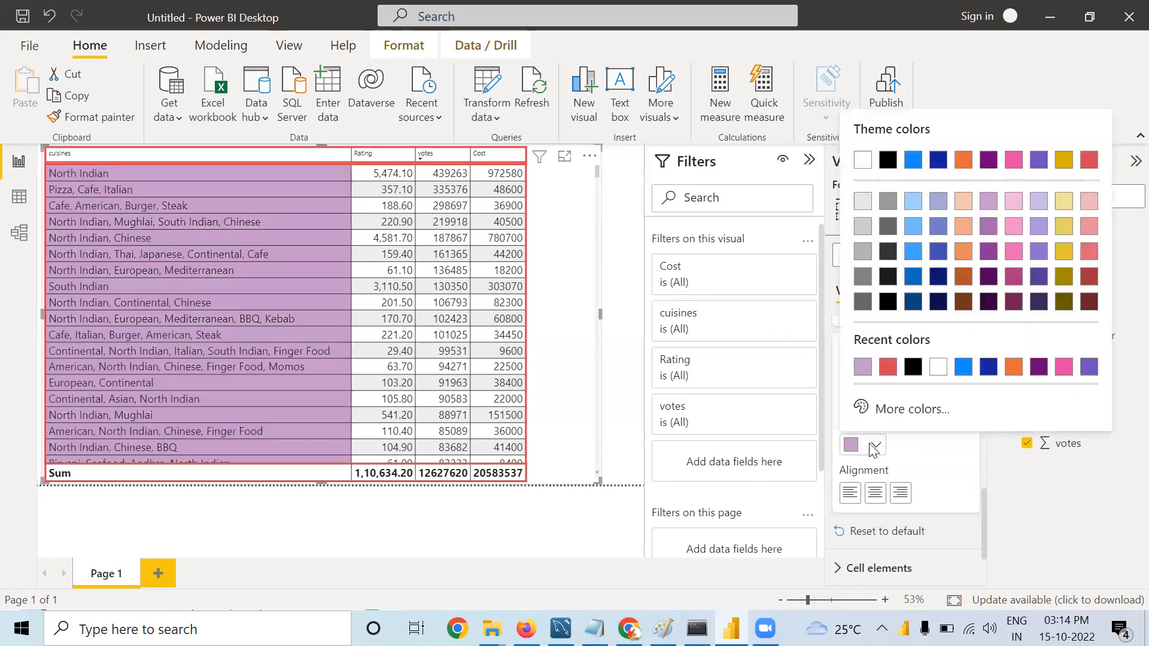
pyautogui.click(938, 366)
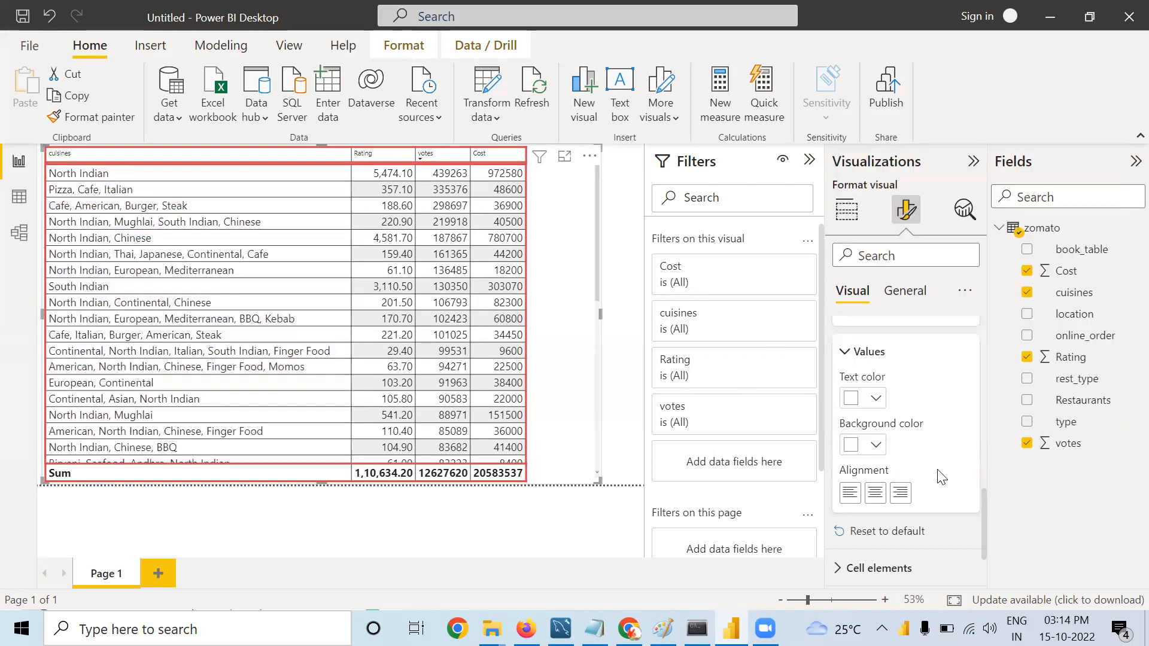
# Step: Examine the cell element options available for the Rating column and the remaining format settings of the table visual
pyautogui.scroll(-2, 938, 478)
pyautogui.click(919, 464)
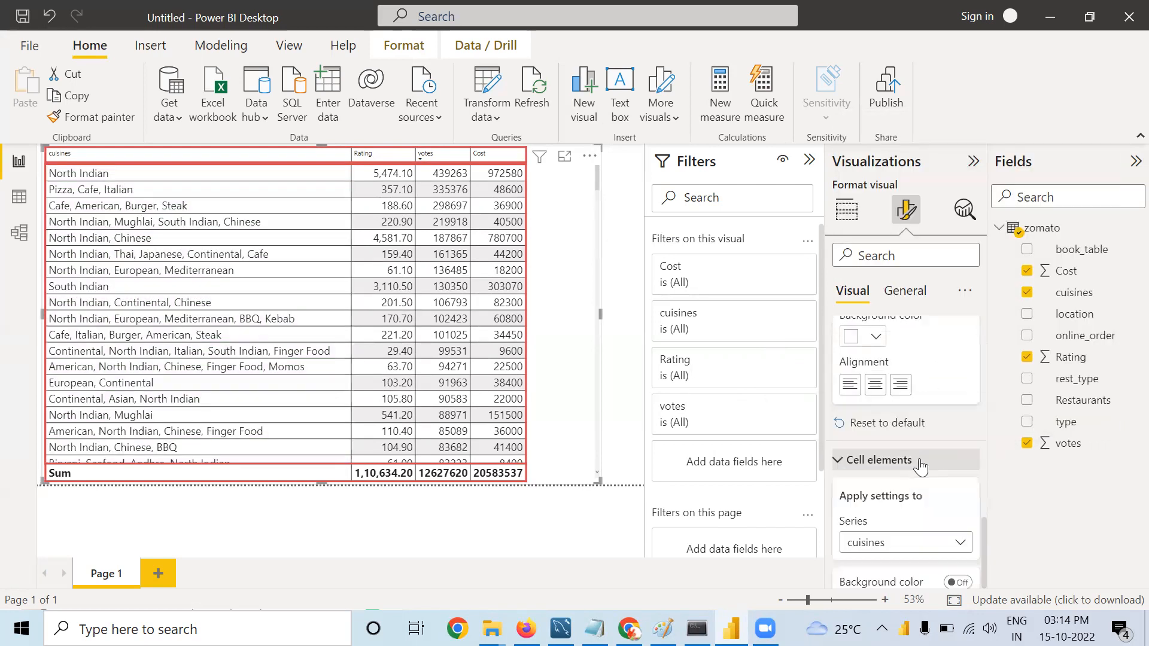
pyautogui.scroll(-2, 919, 464)
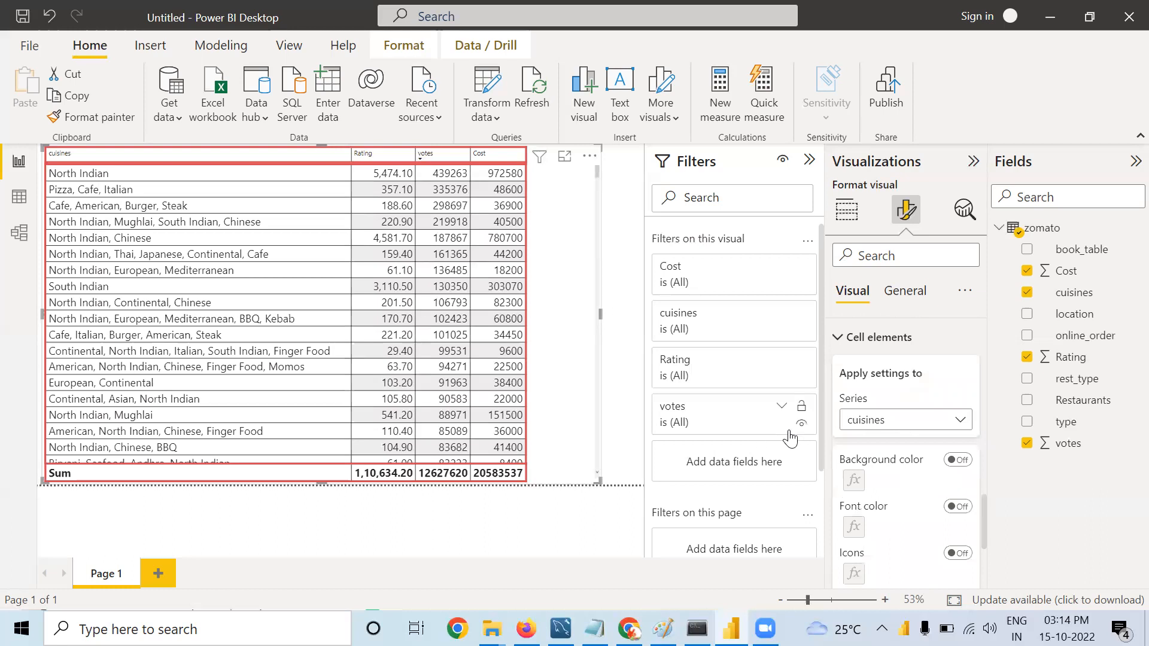
pyautogui.click(888, 426)
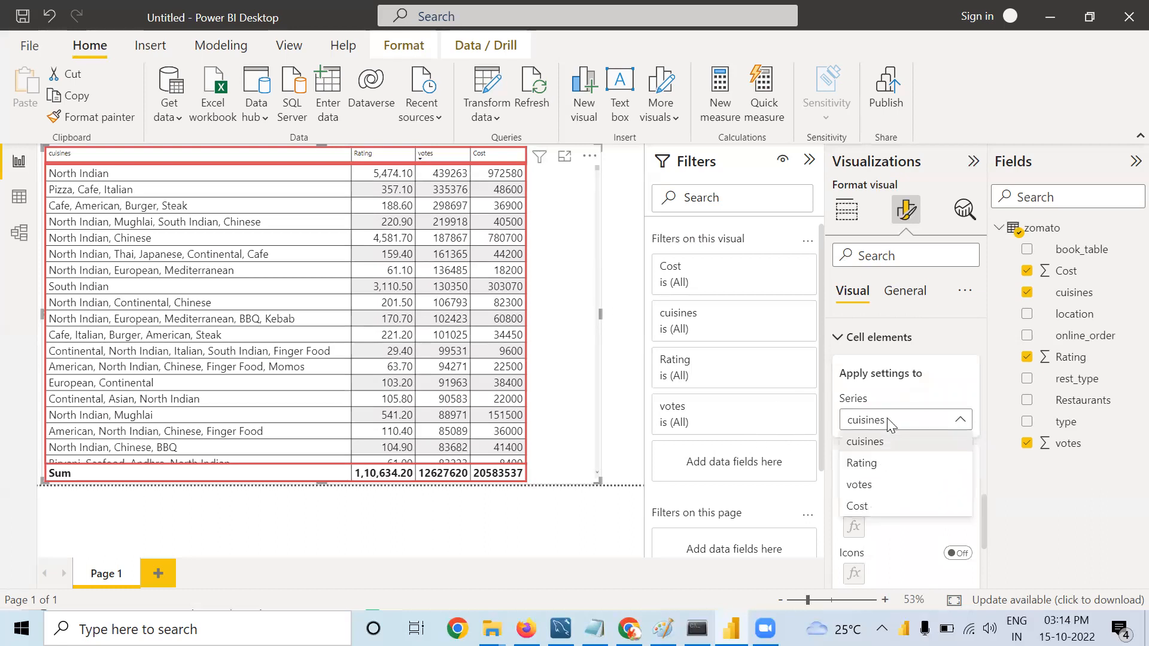
pyautogui.click(864, 464)
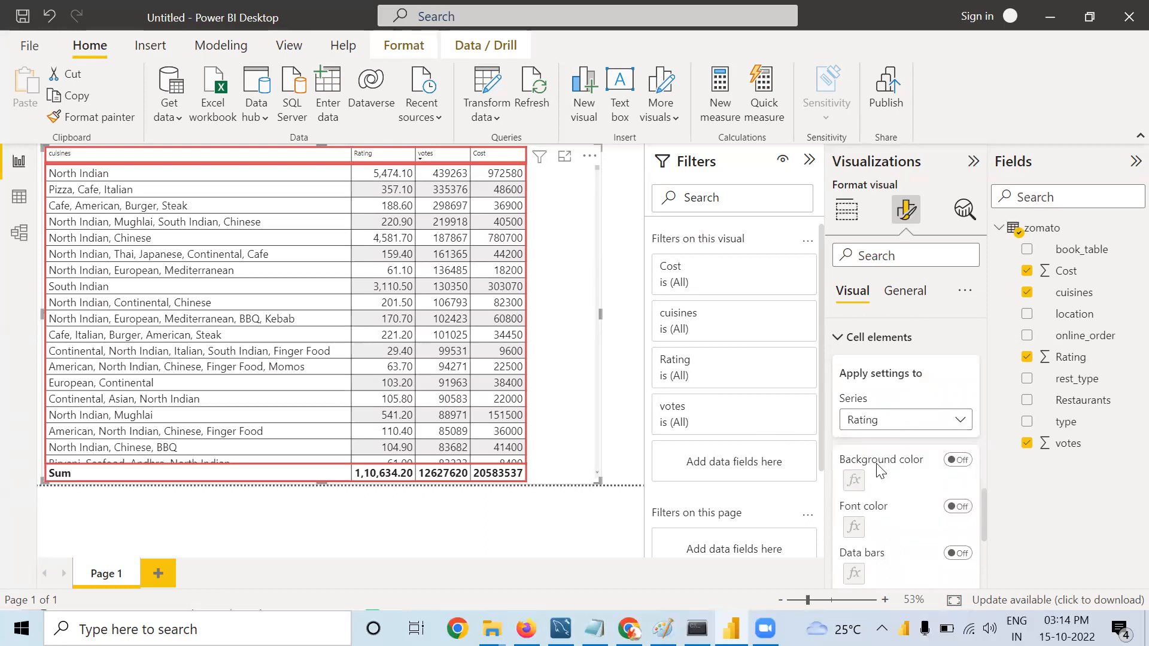
pyautogui.scroll(-2, 877, 470)
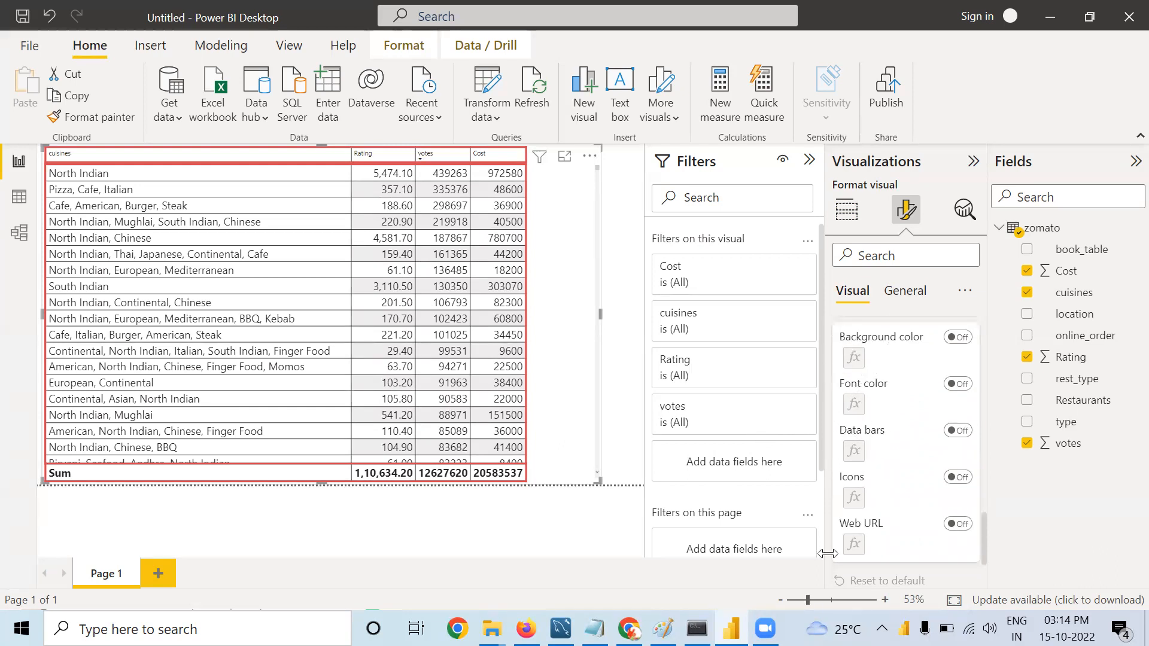
pyautogui.scroll(-3, 847, 537)
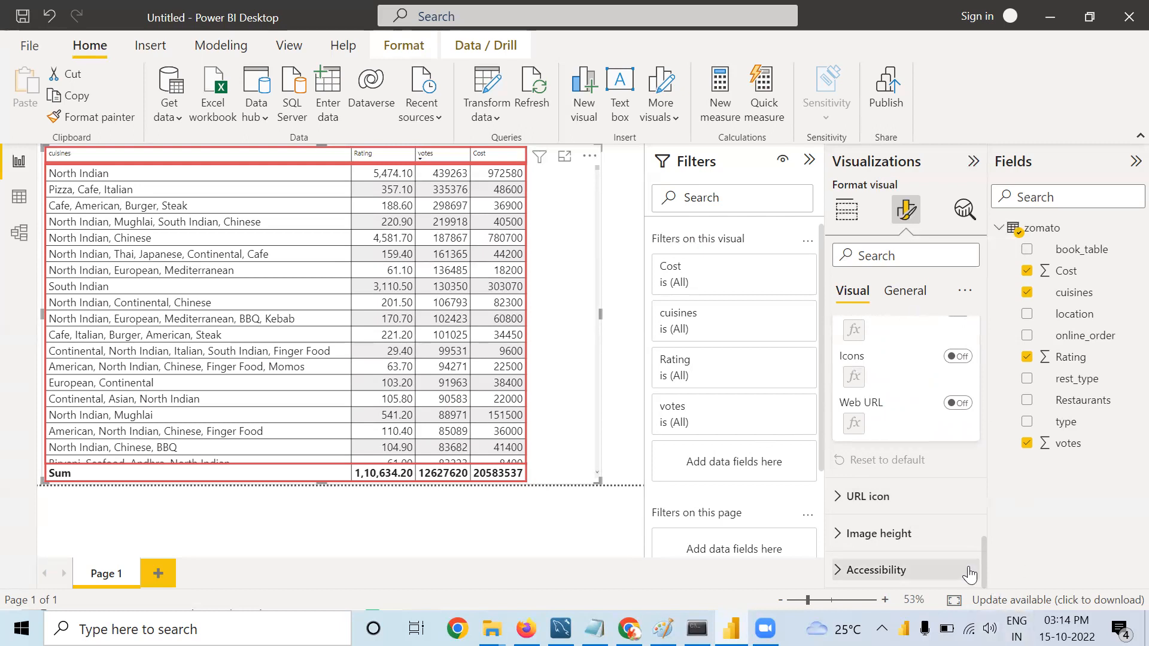
# Step: Set the text color of the table visual's column headers to blue
pyautogui.moveTo(983, 578); pyautogui.dragTo(977, 297)
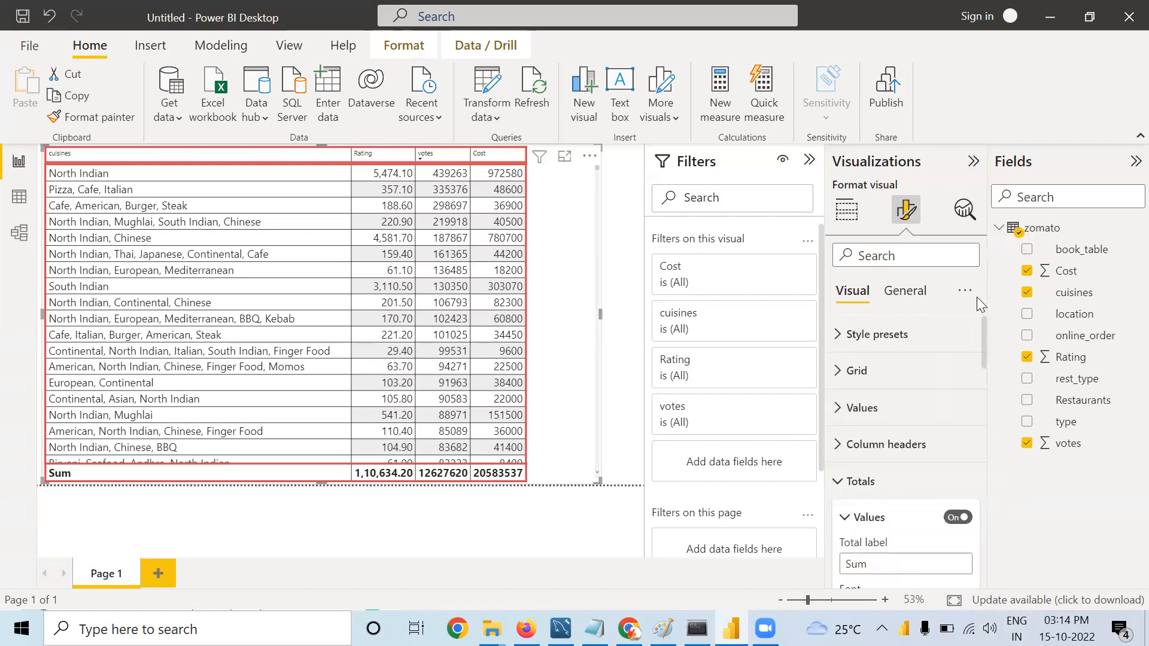
pyautogui.click(881, 455)
pyautogui.scroll(-3, 884, 456)
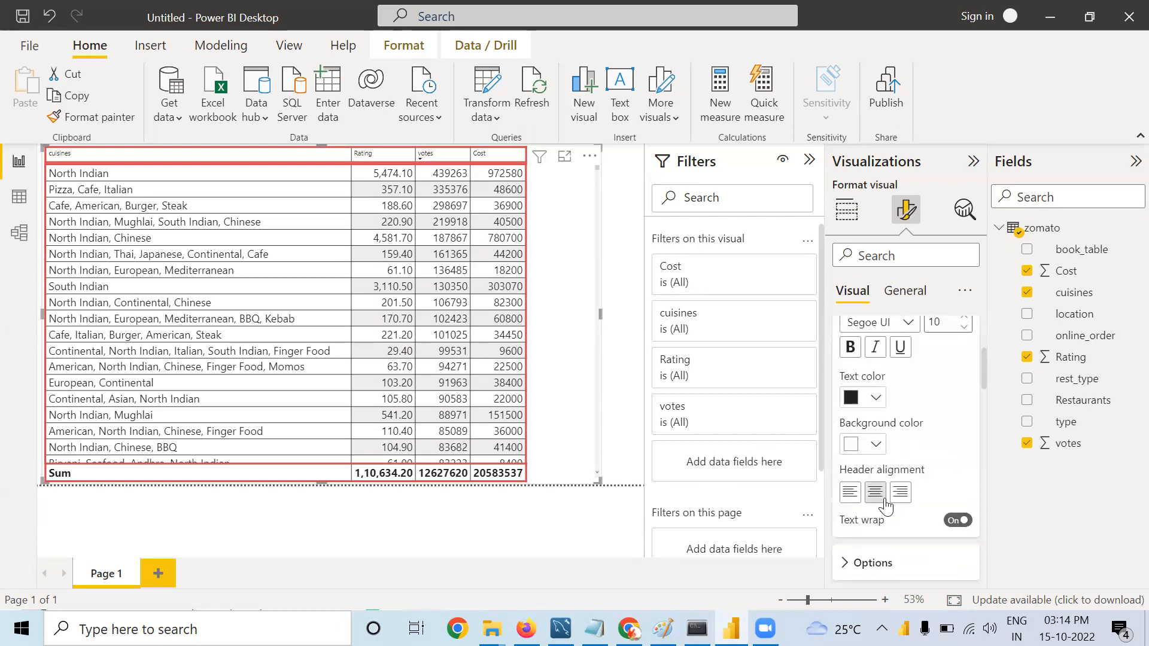
pyautogui.scroll(-1, 885, 461)
pyautogui.scroll(3, 883, 479)
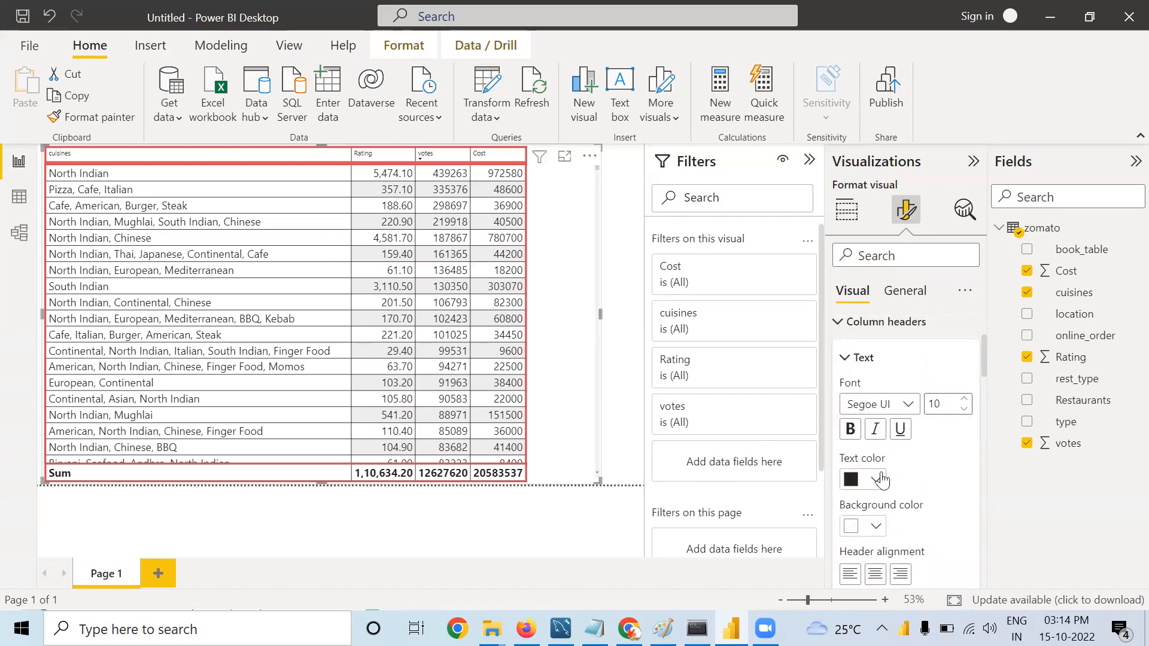
pyautogui.click(877, 481)
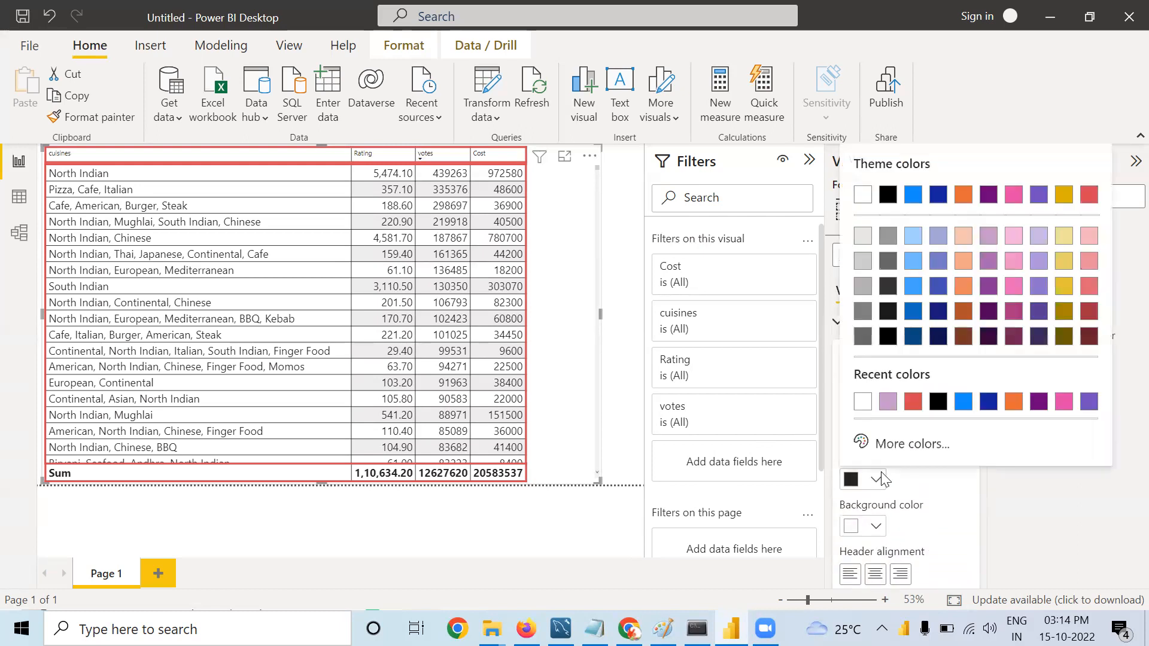
pyautogui.click(963, 401)
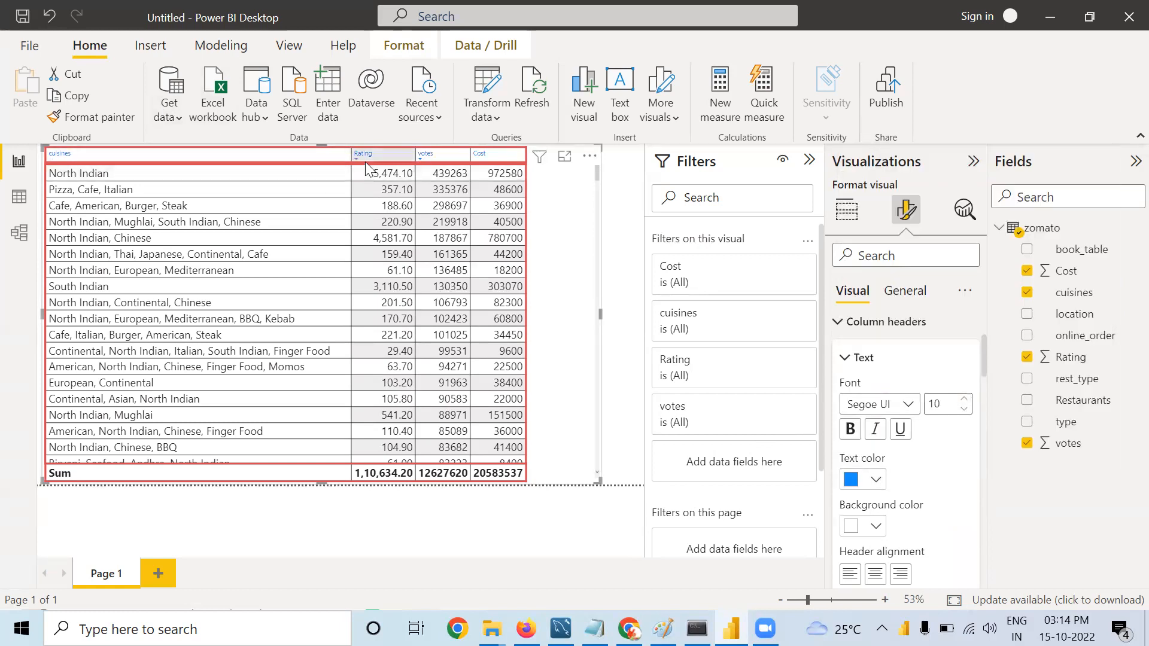
# Step: Increase the font size of the column headers to 19
pyautogui.click(965, 402)
pyautogui.click(965, 402)
pyautogui.click(964, 402)
pyautogui.click(964, 402)
pyautogui.click(964, 402)
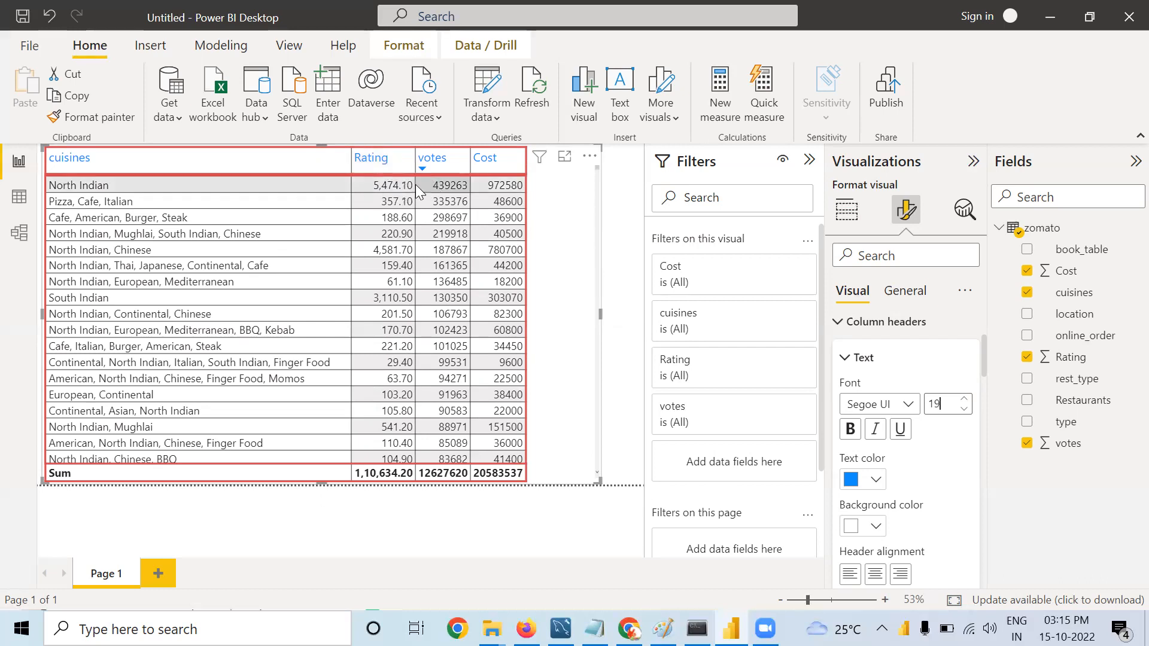
# Step: Sort the table visual by Rating, first descending and then ascending, and look through the lowest-rated rows
pyautogui.click(356, 169)
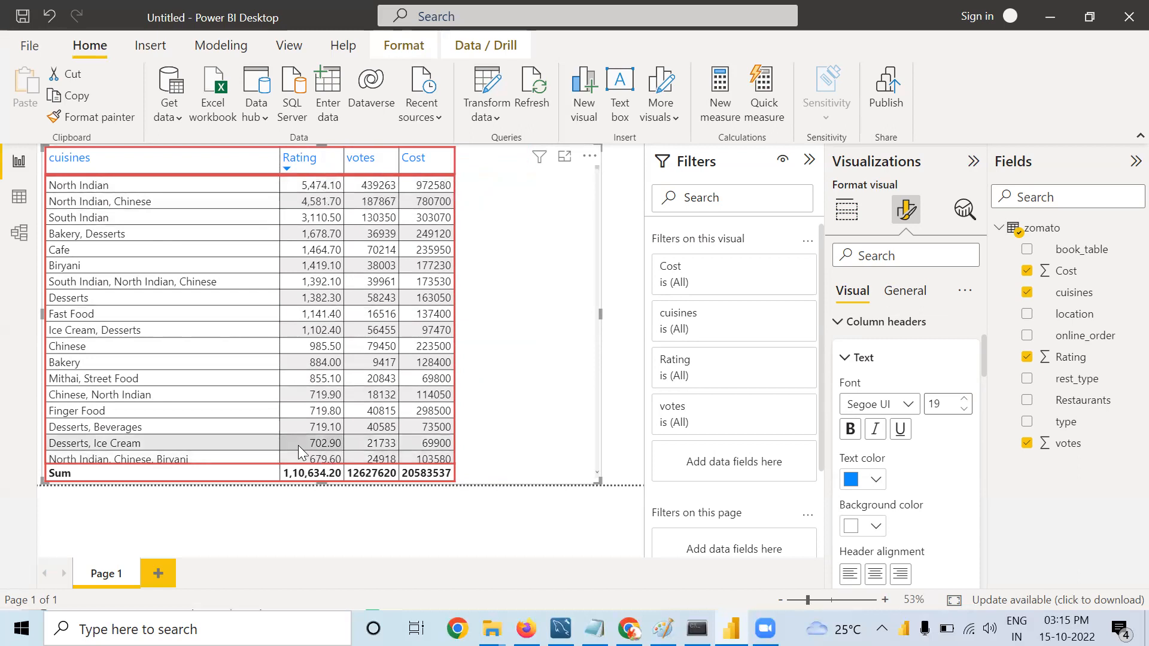
pyautogui.click(285, 169)
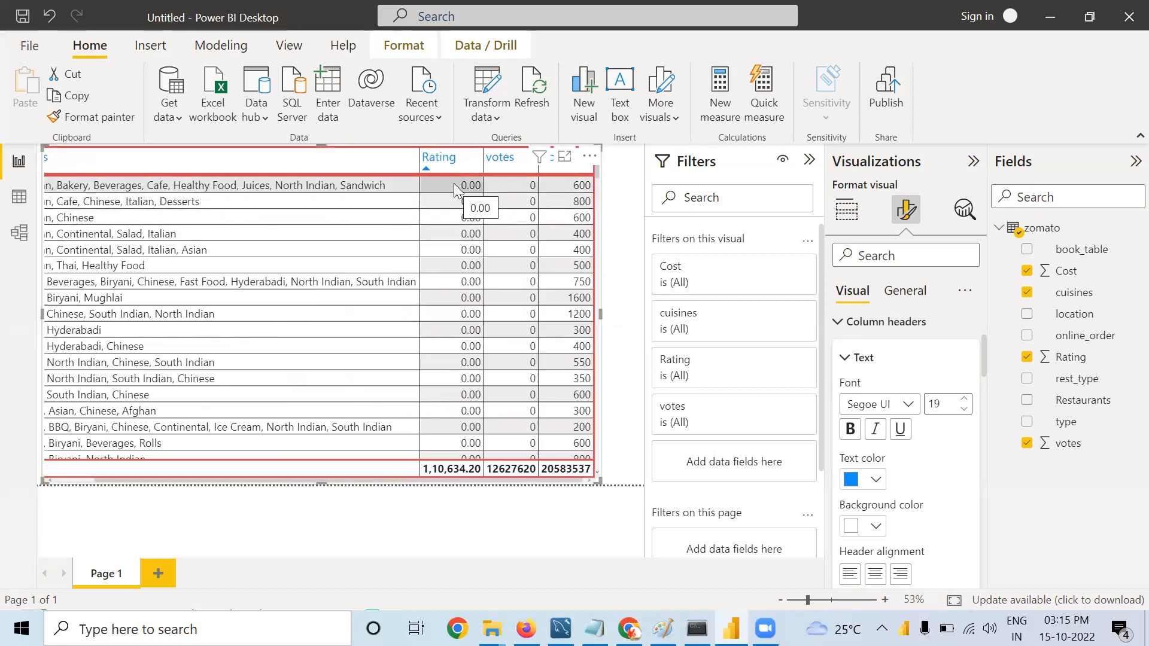
pyautogui.moveTo(595, 167); pyautogui.dragTo(577, 468)
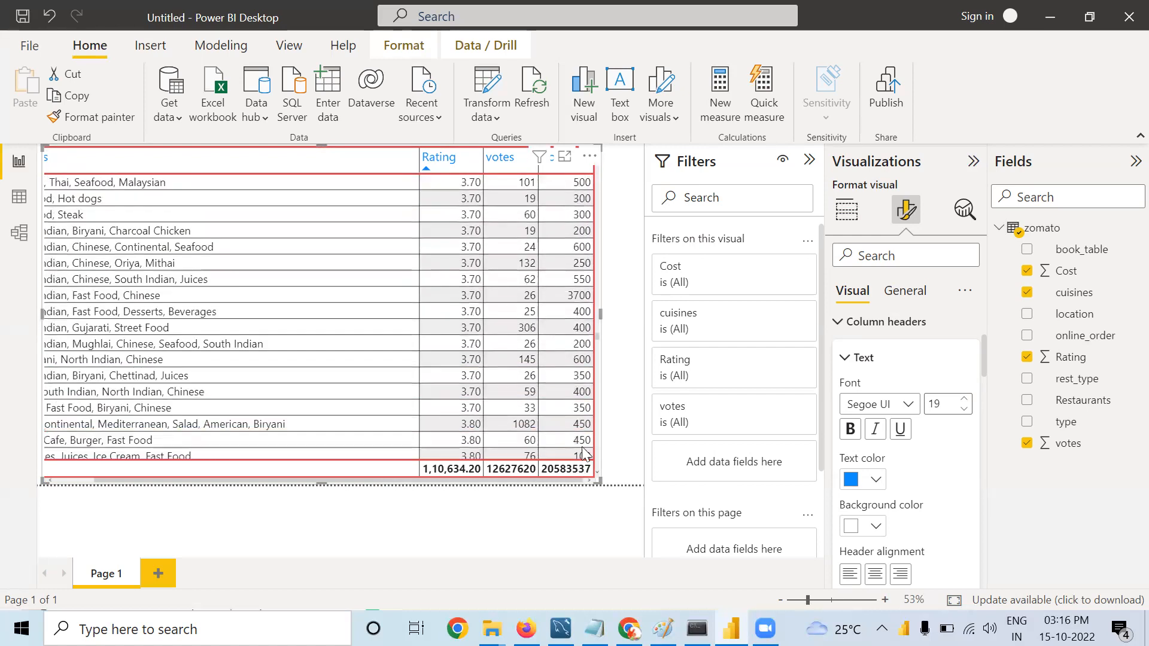
pyautogui.moveTo(596, 302); pyautogui.dragTo(593, 482)
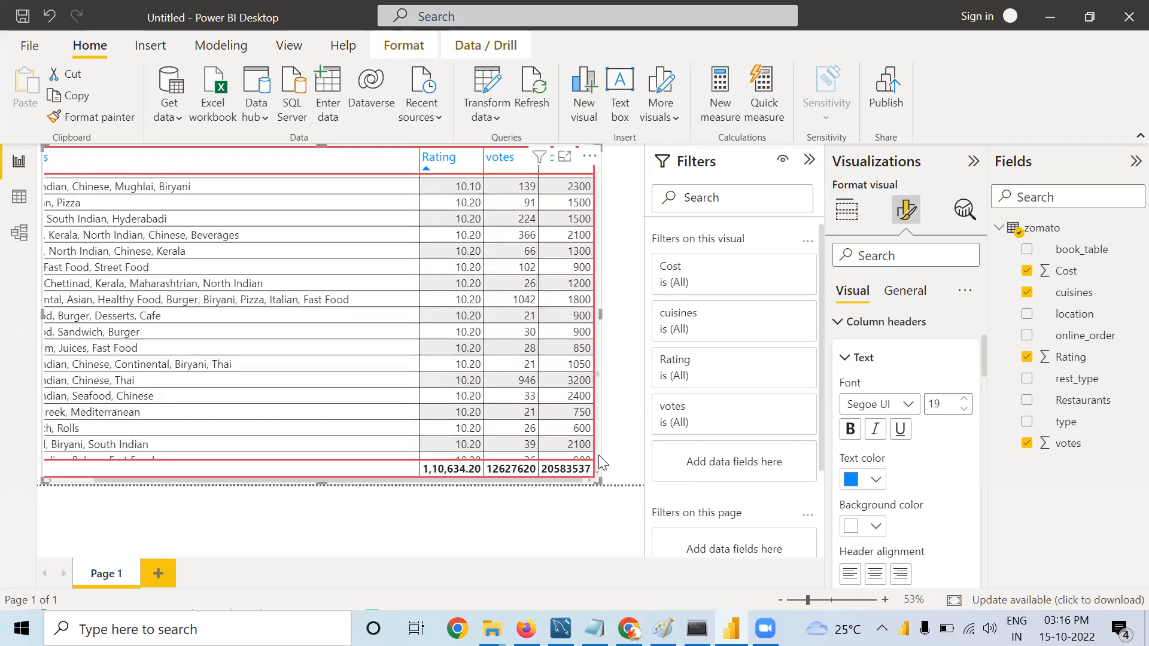
pyautogui.click(596, 456)
pyautogui.scroll(-20, 597, 456)
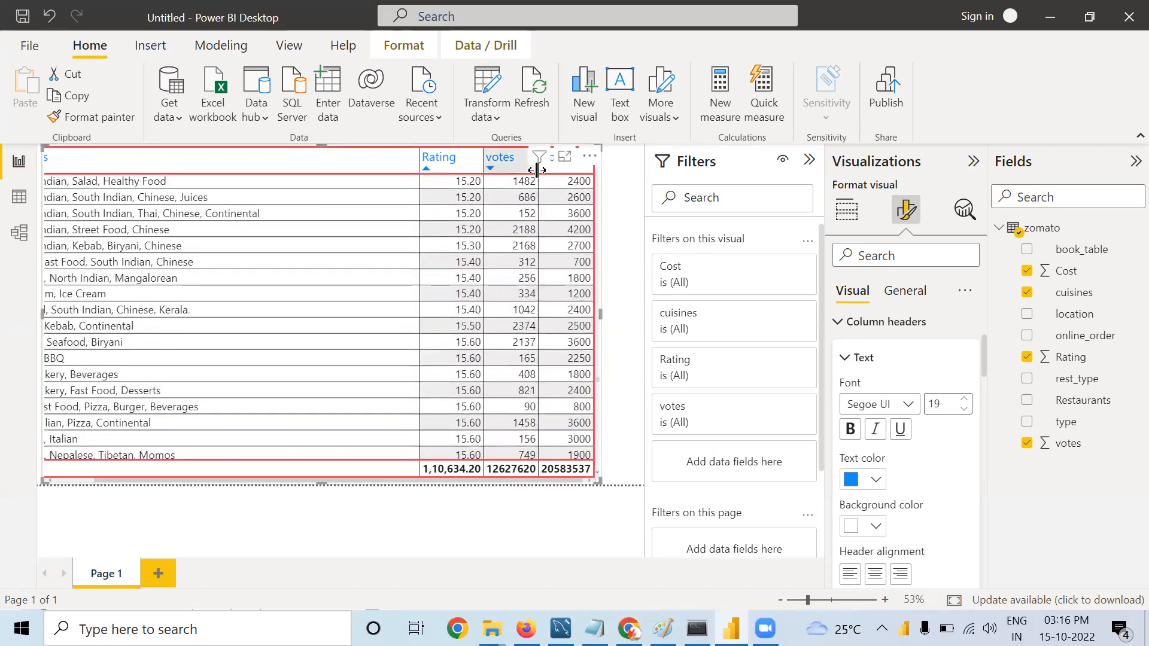
# Step: Toggle the Rating sort order once more and return the table visual to votes in descending order
pyautogui.click(425, 168)
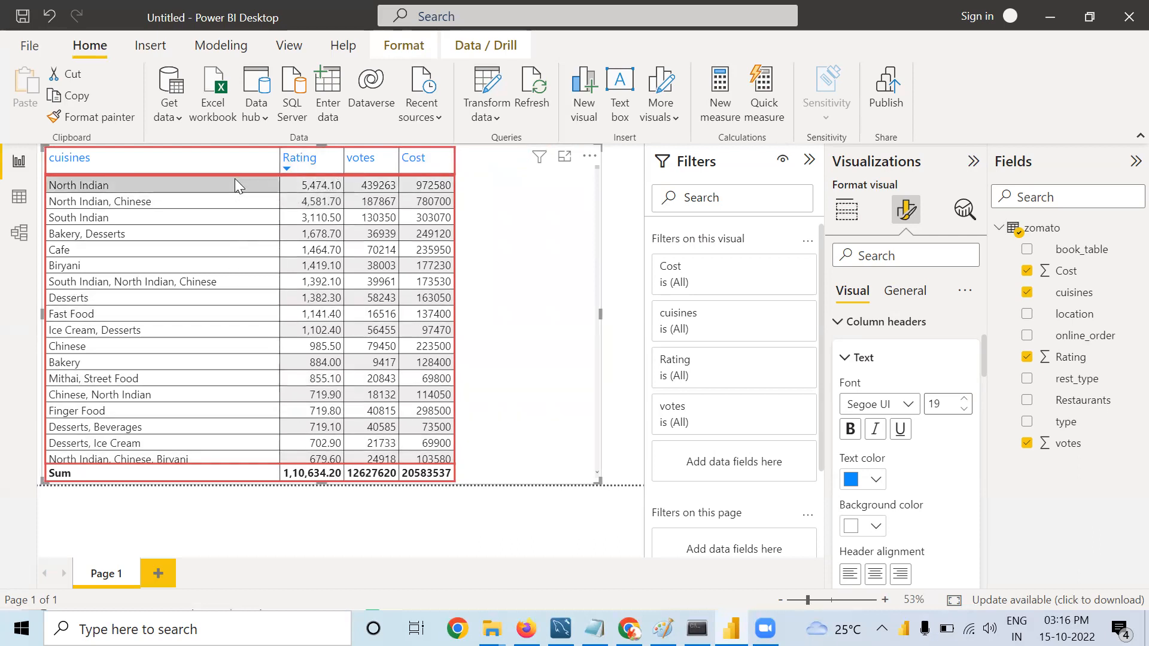
pyautogui.click(285, 168)
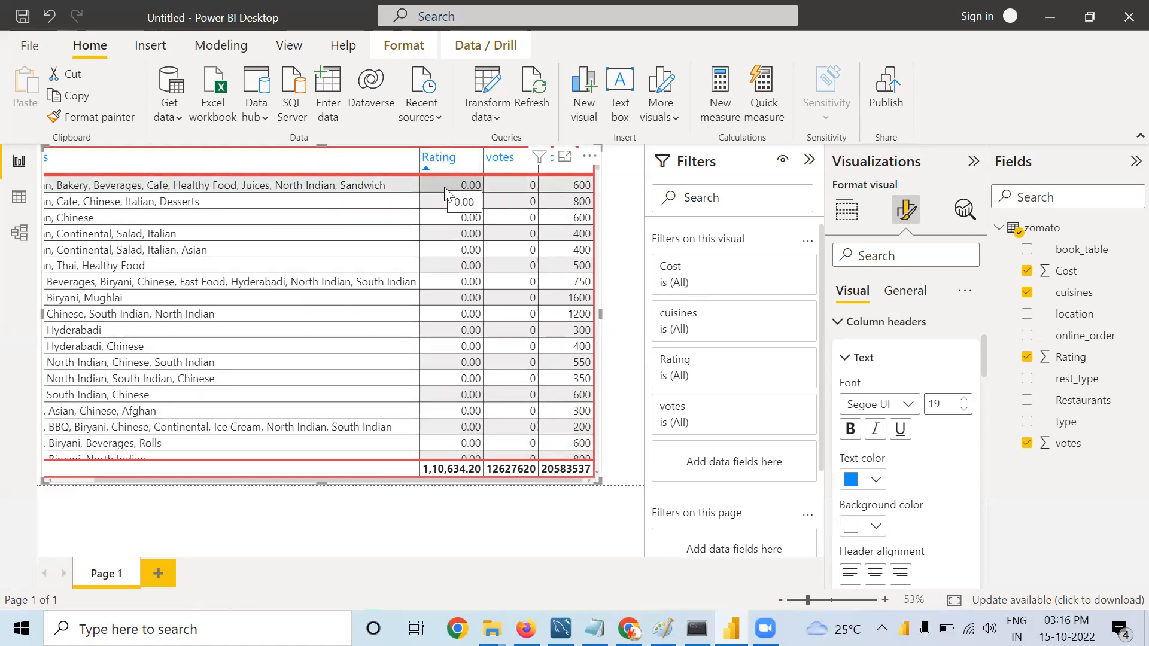
pyautogui.click(491, 168)
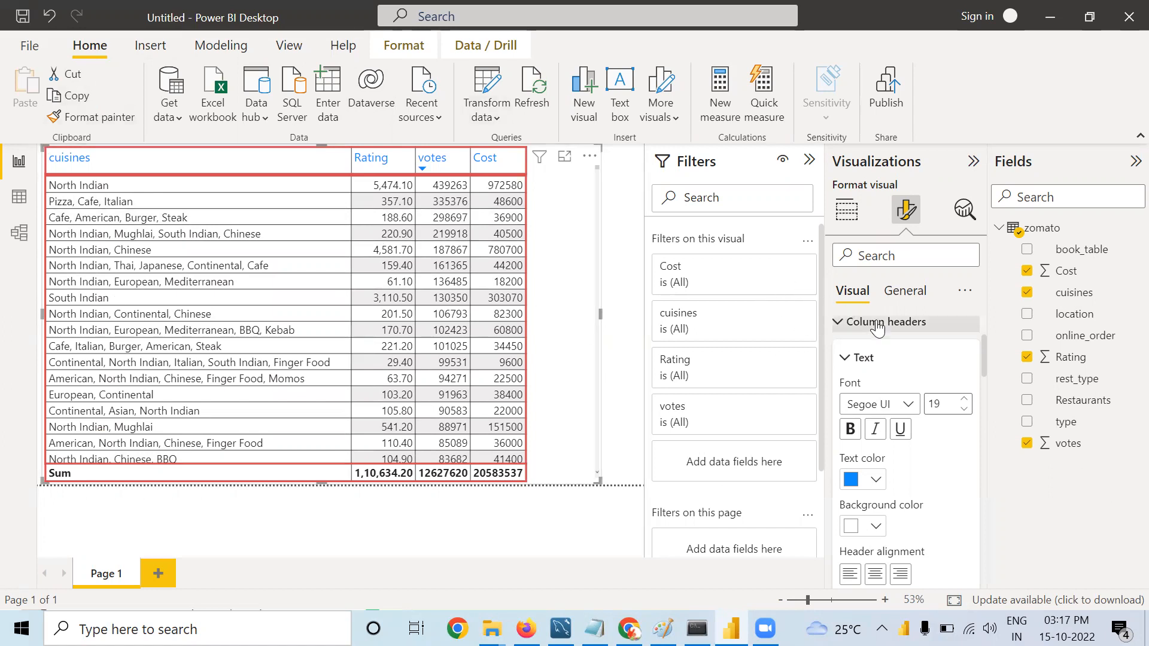
# Step: Collapse the column header settings and open the background color conditional formatting for the table's Rating field
pyautogui.click(838, 326)
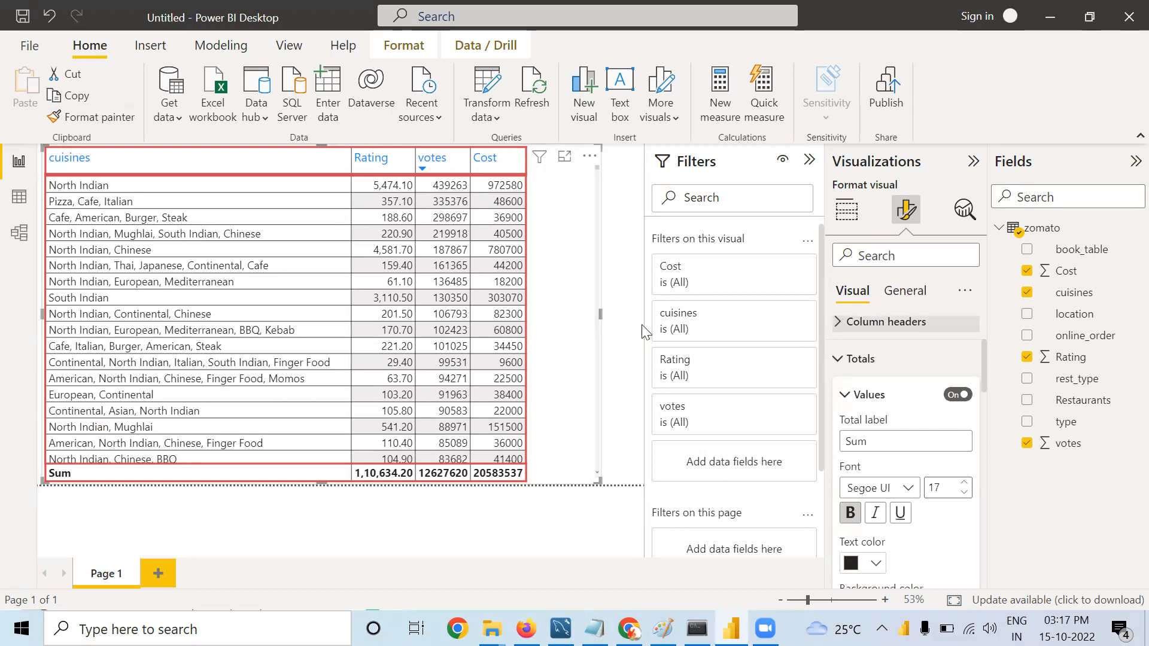
pyautogui.click(846, 221)
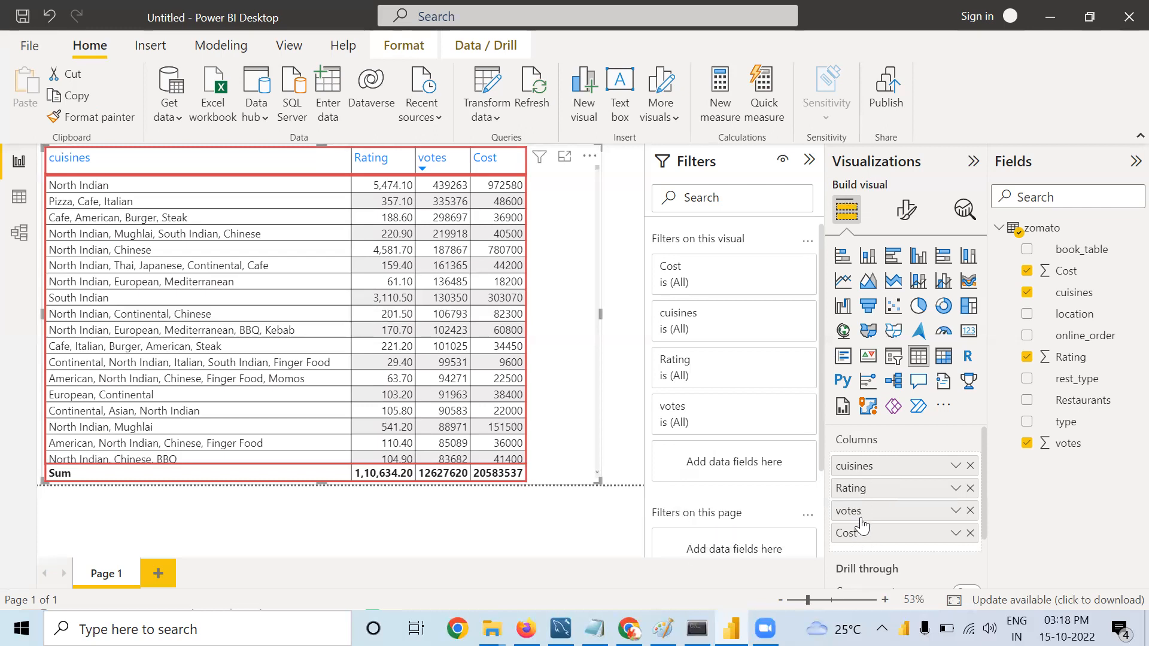
pyautogui.rightClick(898, 492)
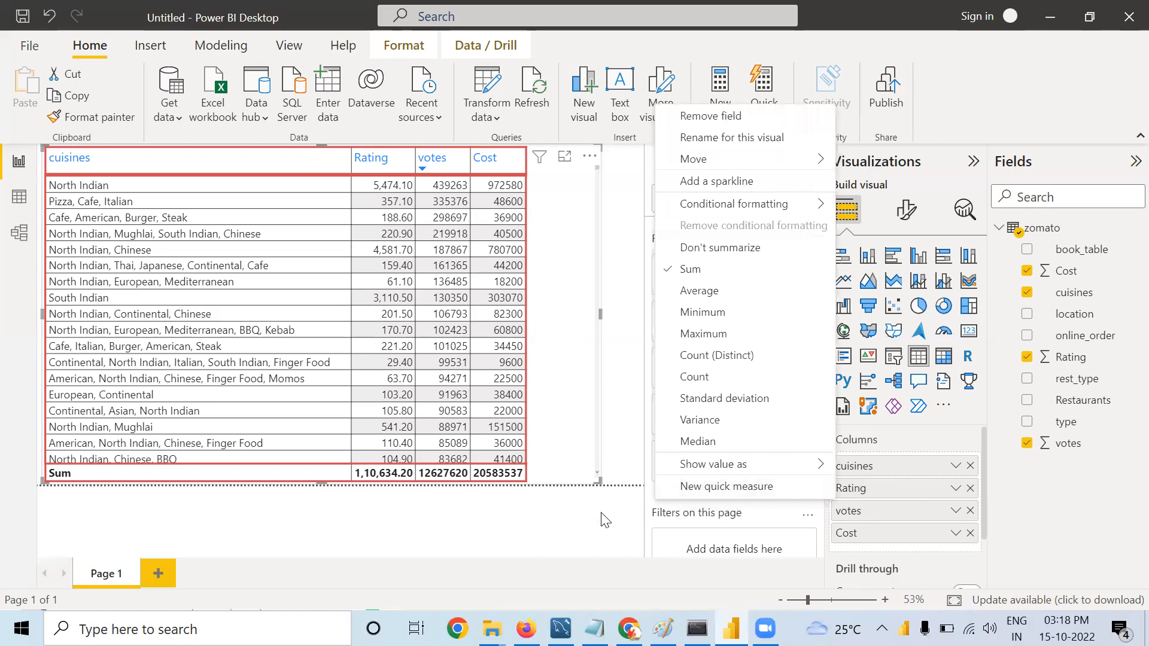
pyautogui.click(877, 493)
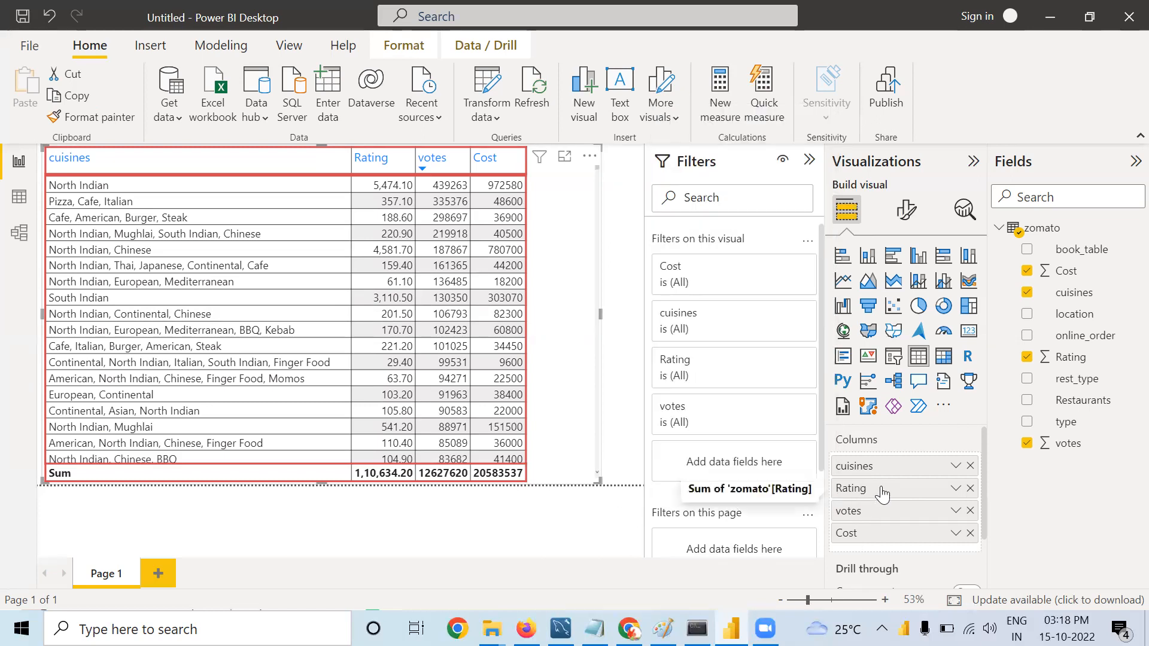
pyautogui.rightClick(880, 489)
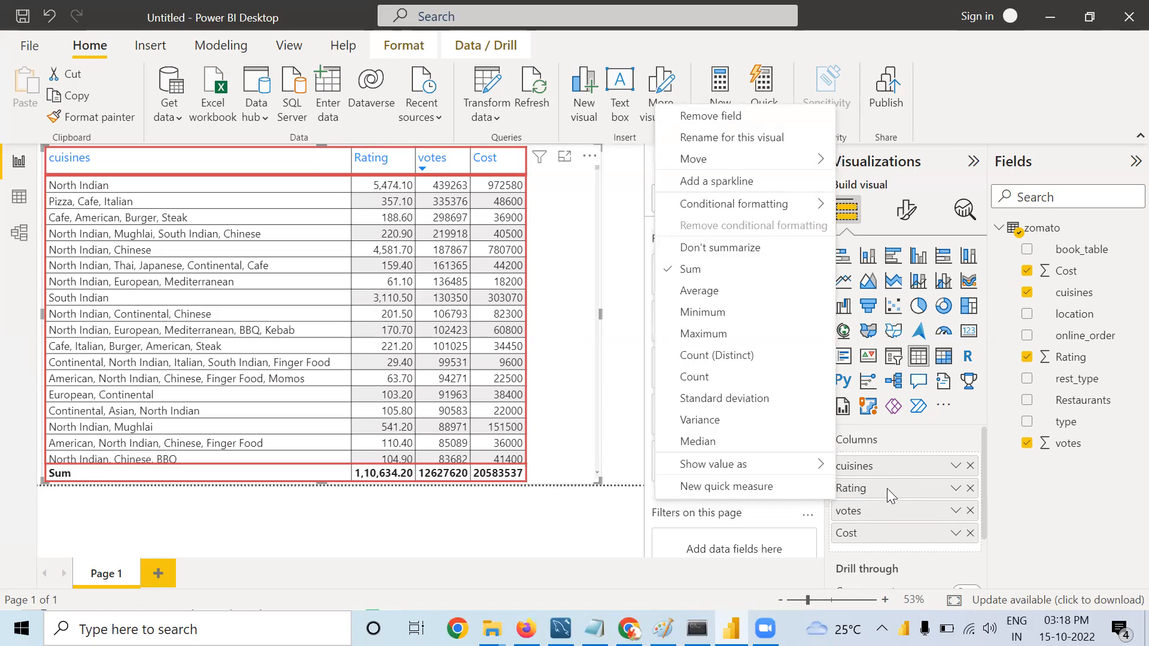
pyautogui.moveTo(767, 210)
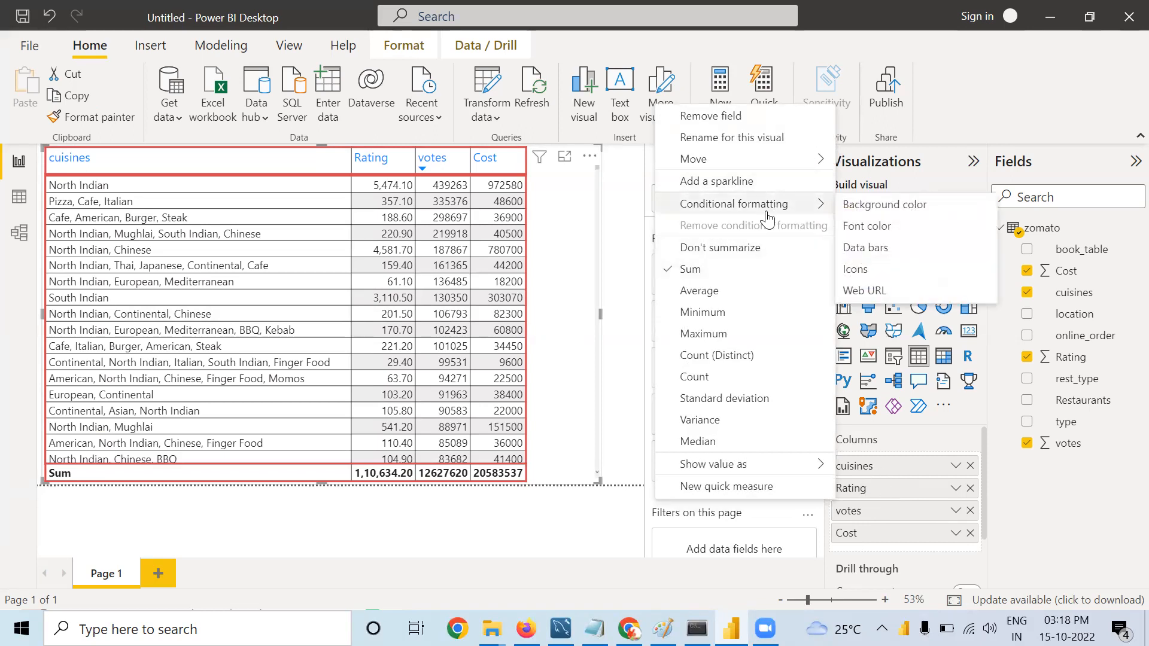
pyautogui.click(858, 210)
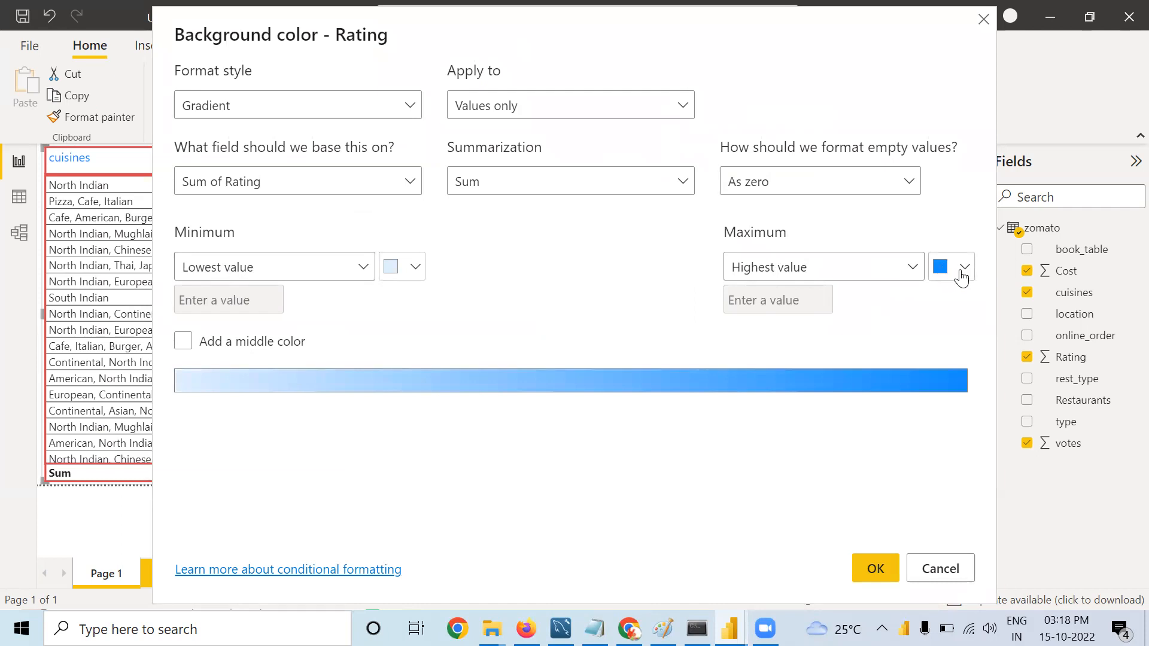
# Step: Set the Rating background gradient to dark red for the highest value and light purple for the lowest value
pyautogui.click(182, 340)
pyautogui.click(968, 267)
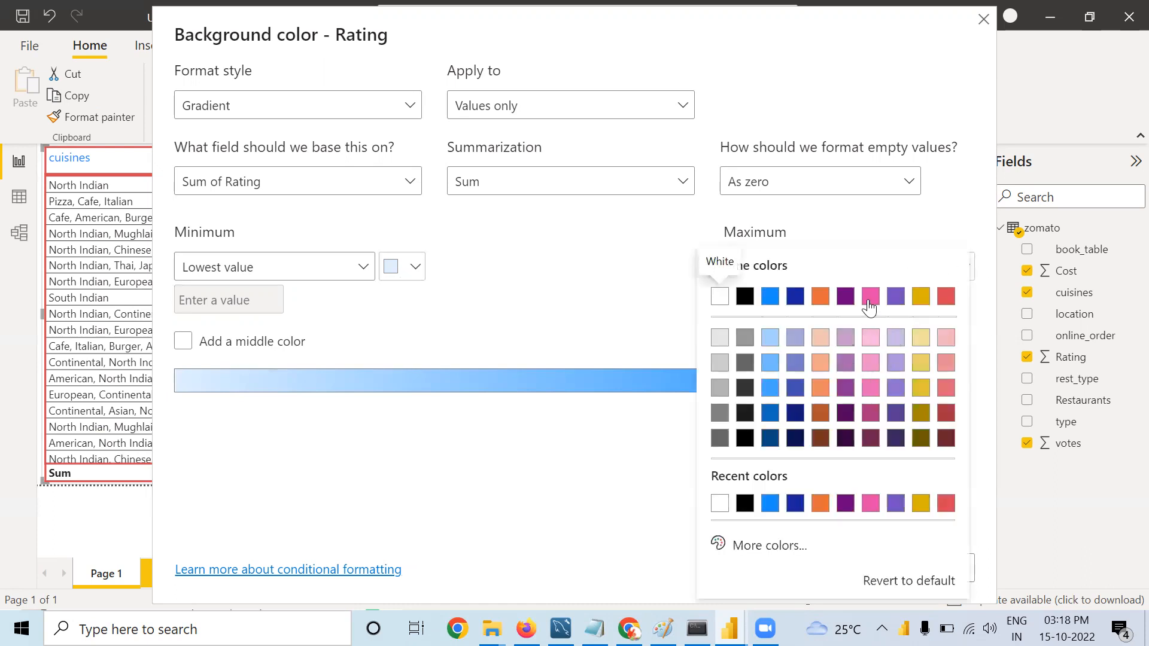
pyautogui.click(945, 413)
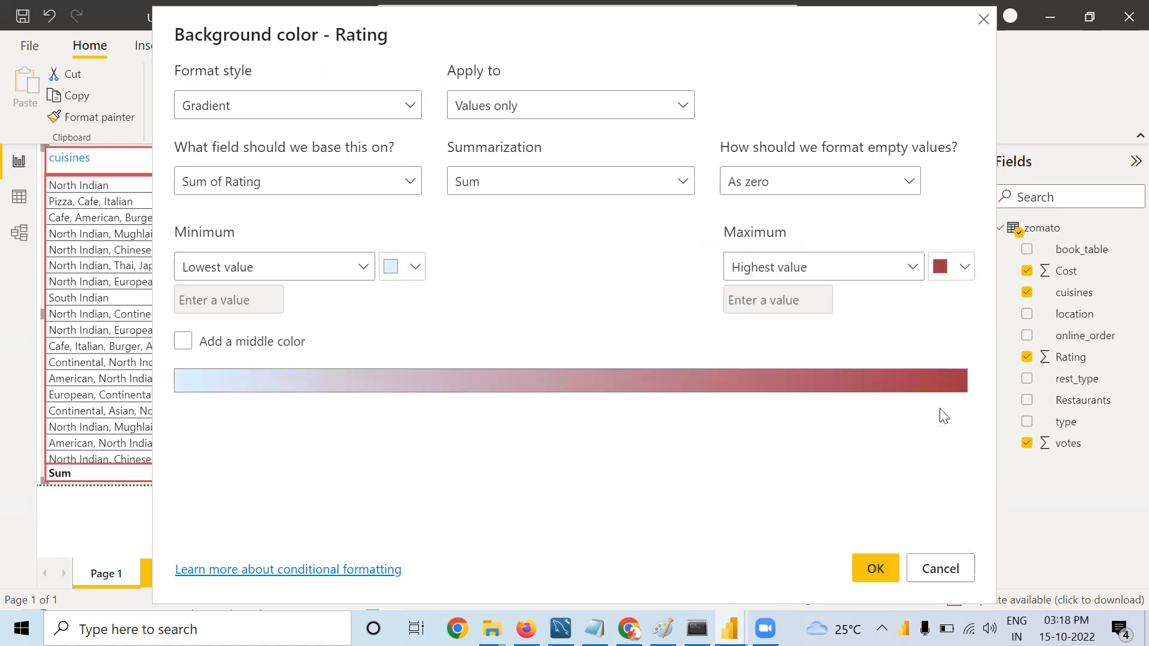
pyautogui.click(422, 268)
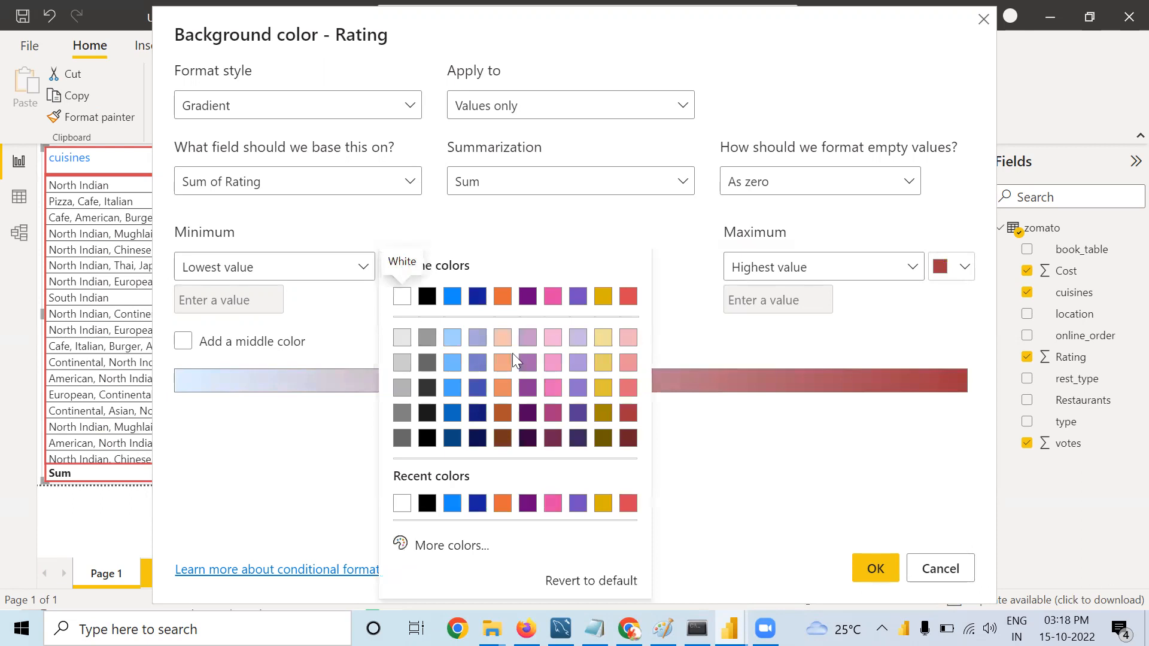
pyautogui.click(576, 348)
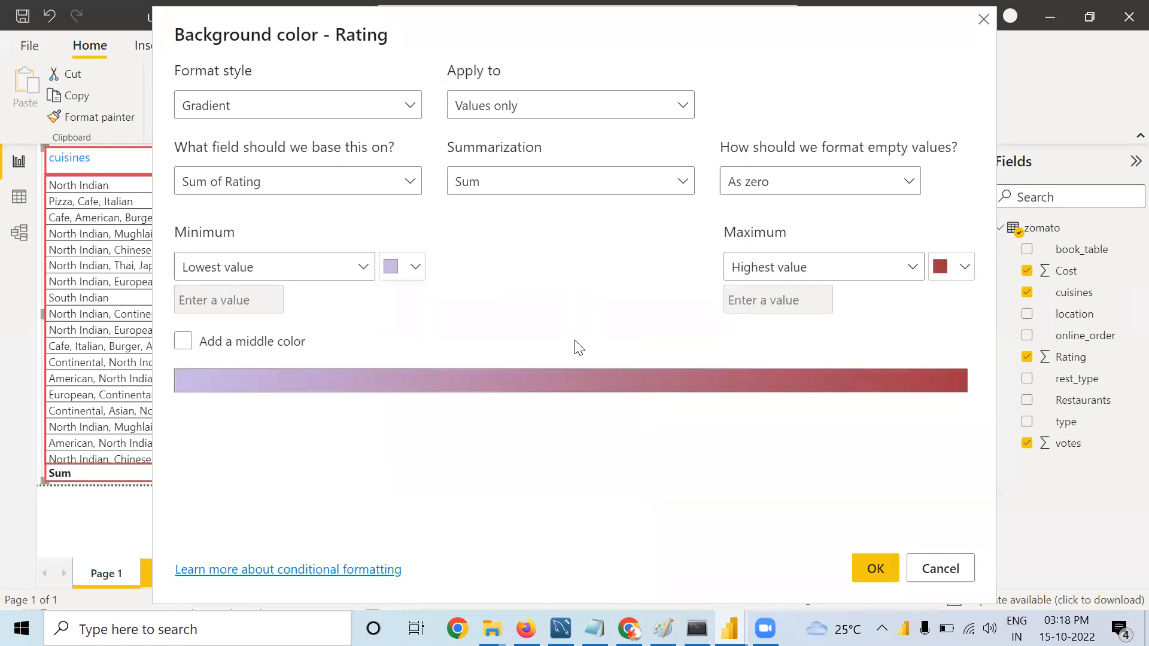
# Step: Add a middle color to the Rating gradient, set it to custom light green #93E578, and apply the background formatting
pyautogui.click(183, 342)
pyautogui.click(690, 273)
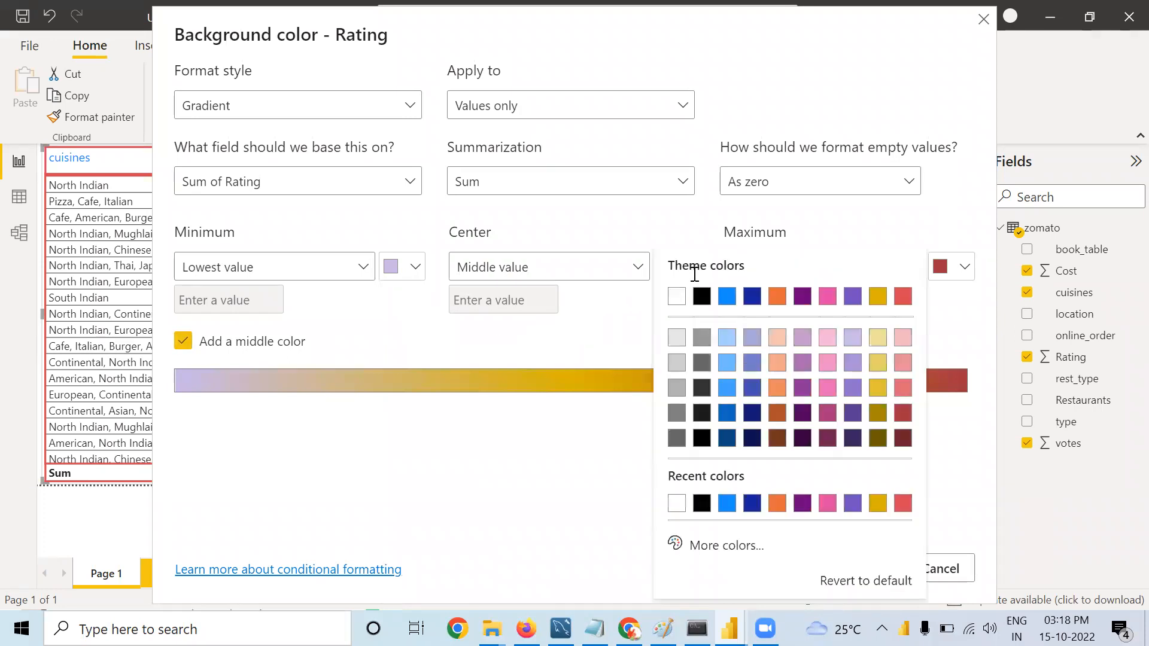
pyautogui.click(735, 545)
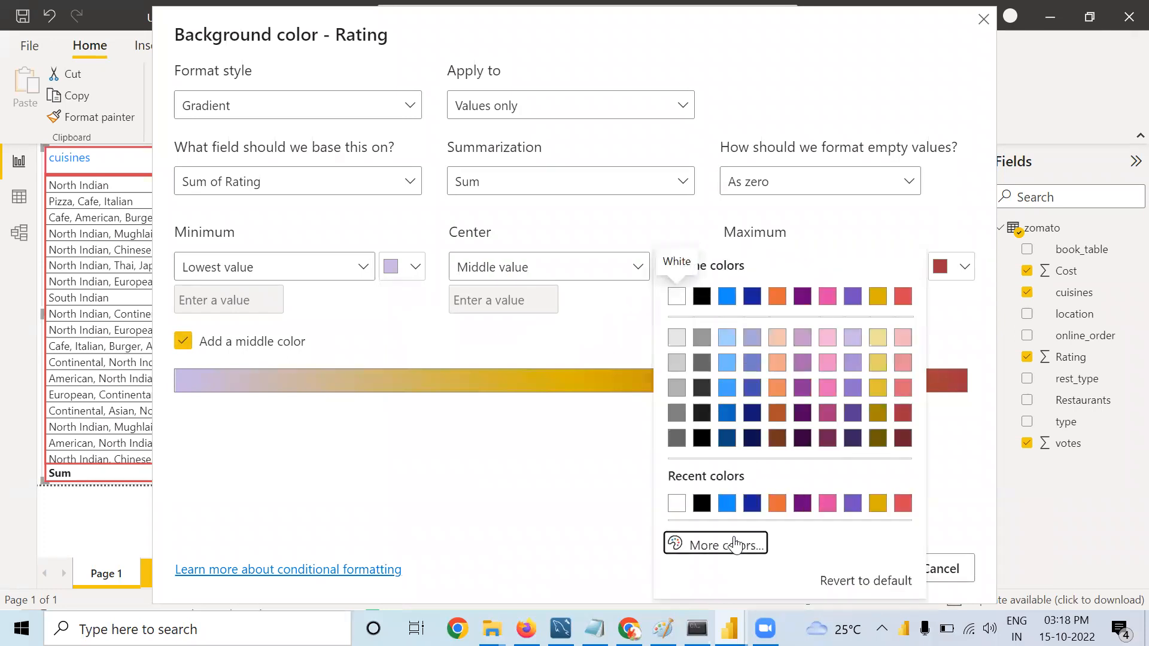
pyautogui.click(740, 477)
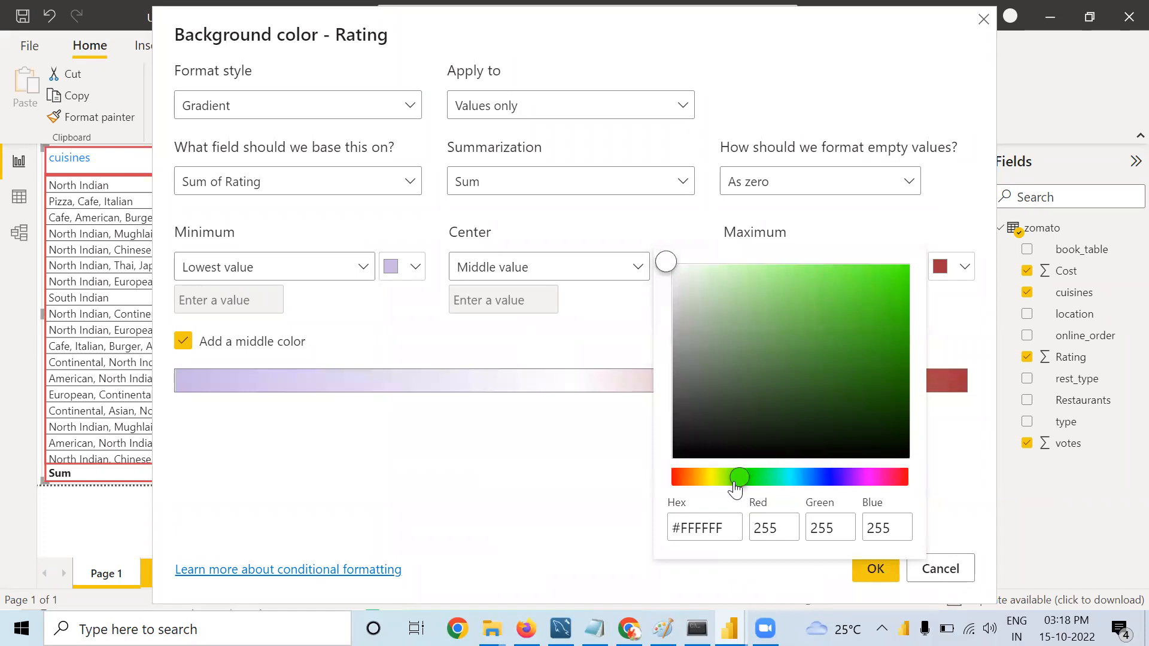
pyautogui.click(778, 281)
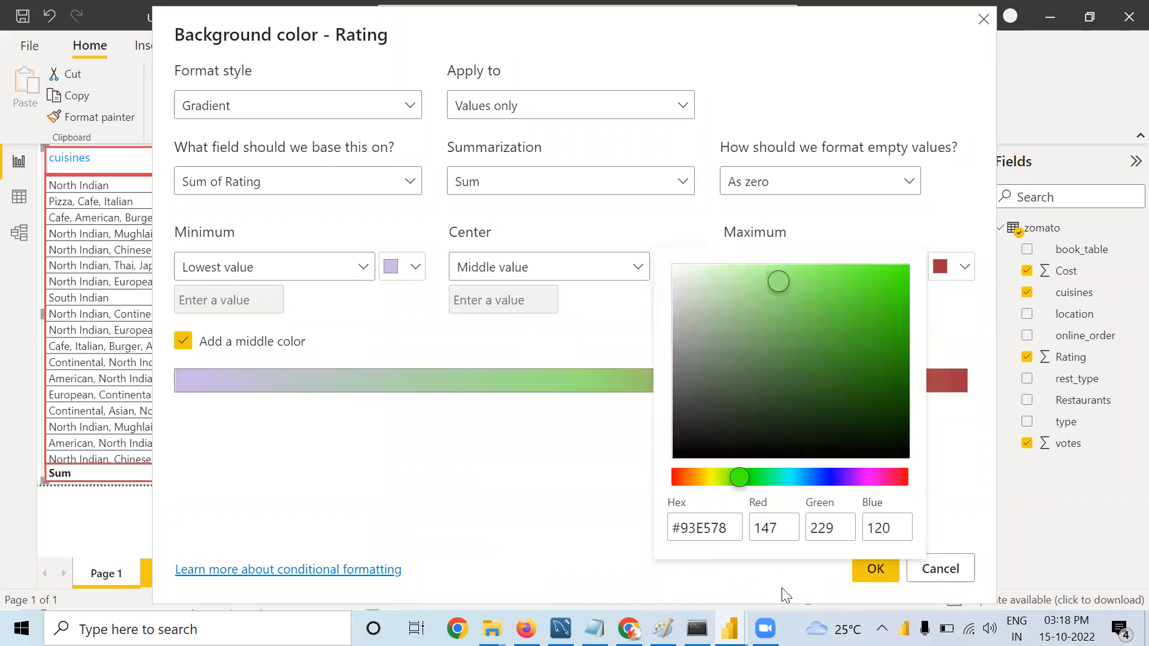
pyautogui.click(575, 519)
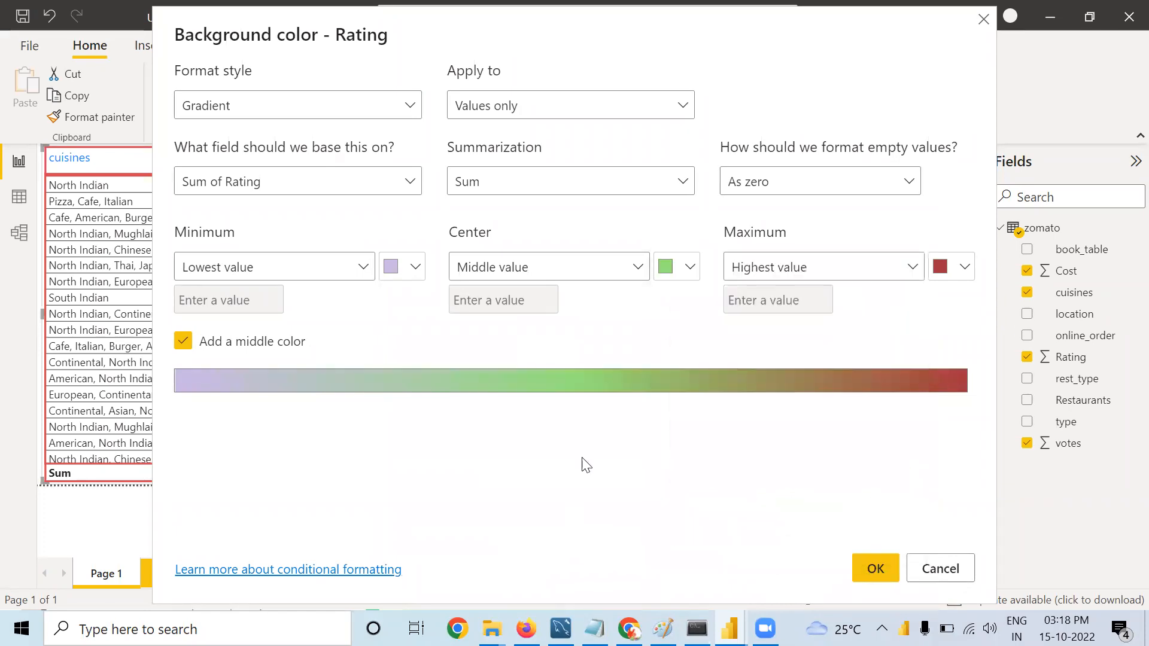
pyautogui.click(874, 574)
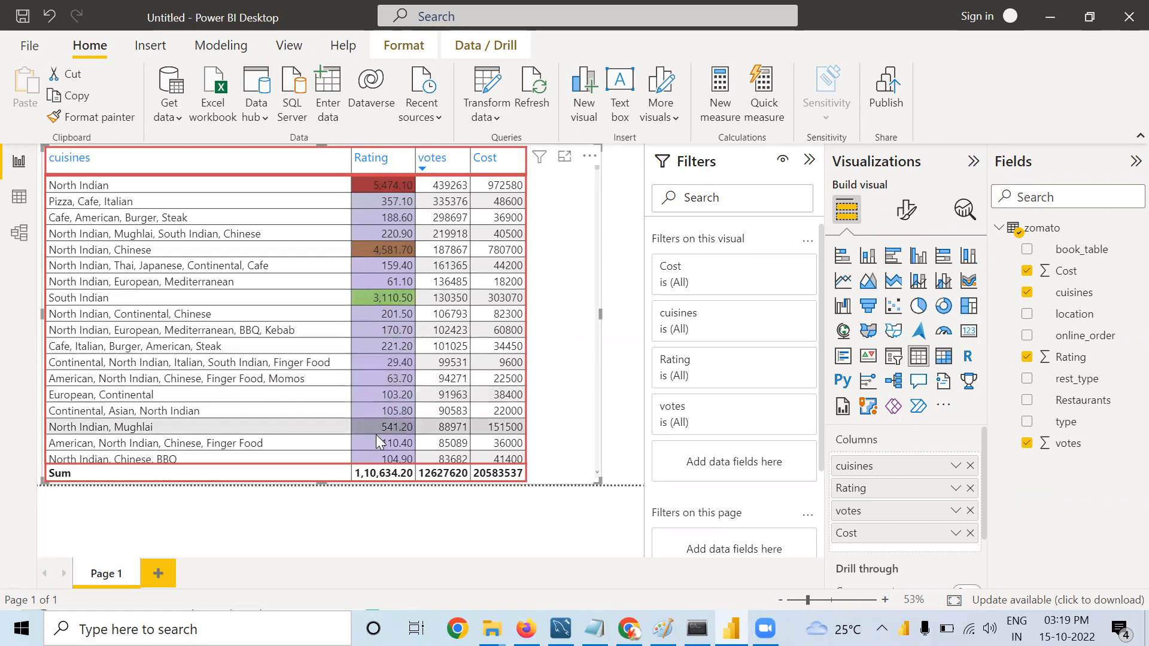
# Step: Look through the table rows to examine the Rating background colors, ending back at the first row
pyautogui.scroll(-12, 381, 392)
pyautogui.scroll(-15, 383, 398)
pyautogui.scroll(-15, 382, 394)
pyautogui.scroll(-10, 384, 389)
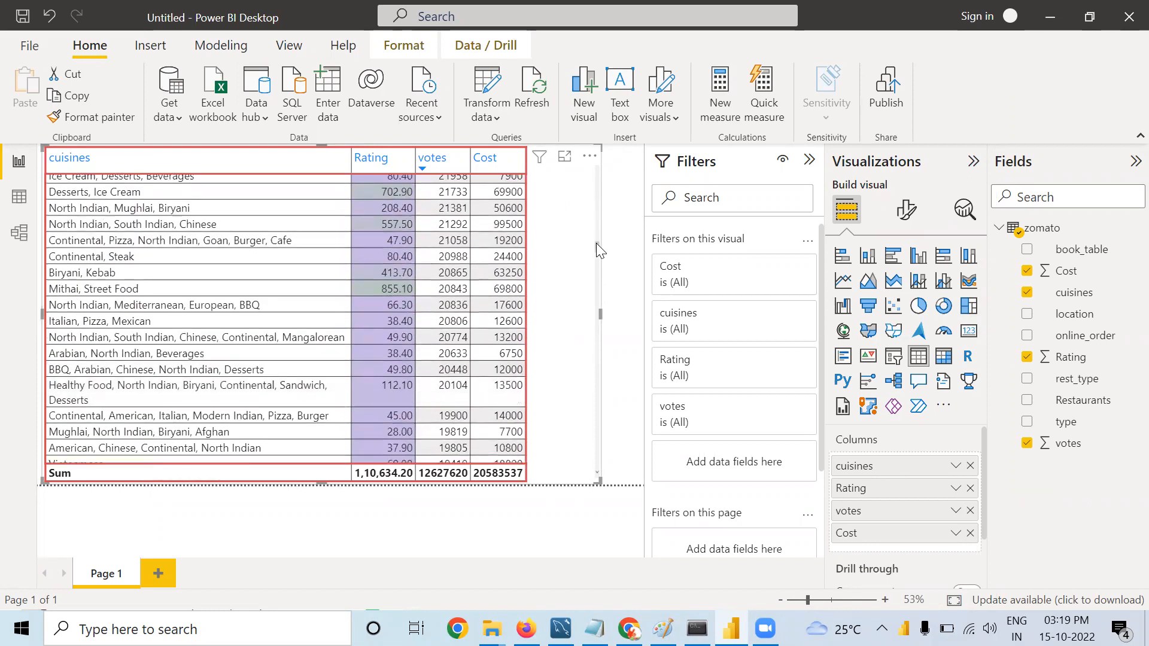
pyautogui.moveTo(597, 241); pyautogui.dragTo(541, 129)
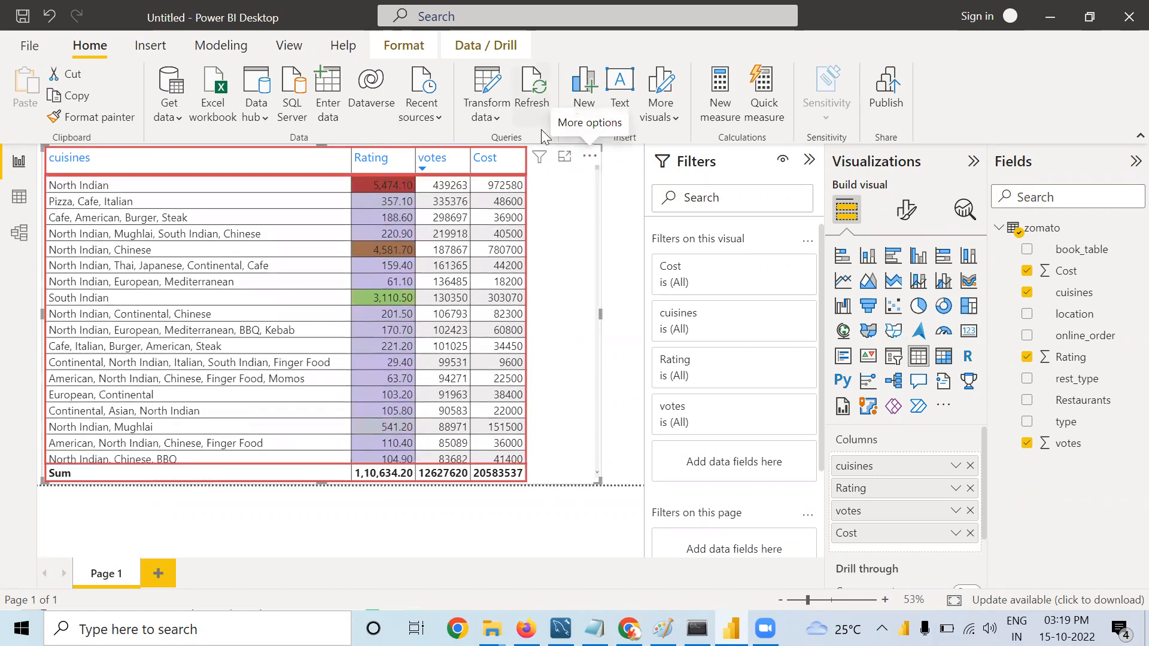
# Step: Sort the table visual by Rating in descending order and check how the background gradient runs down the rows
pyautogui.click(358, 166)
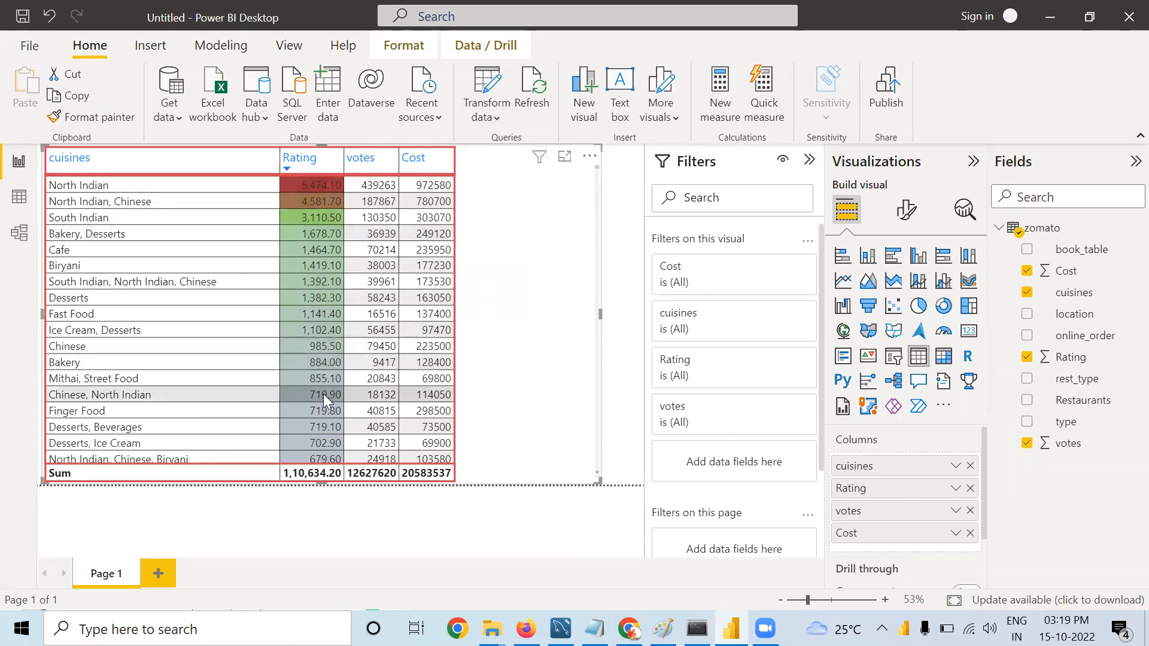
pyautogui.scroll(-5, 289, 390)
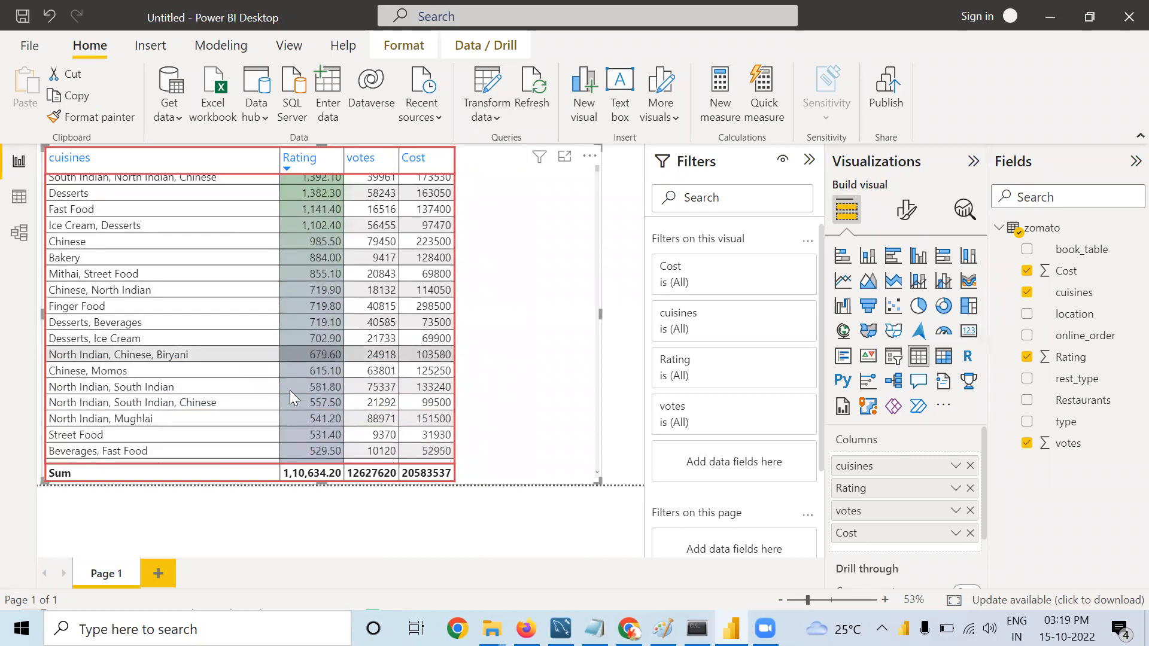
pyautogui.scroll(-20, 294, 382)
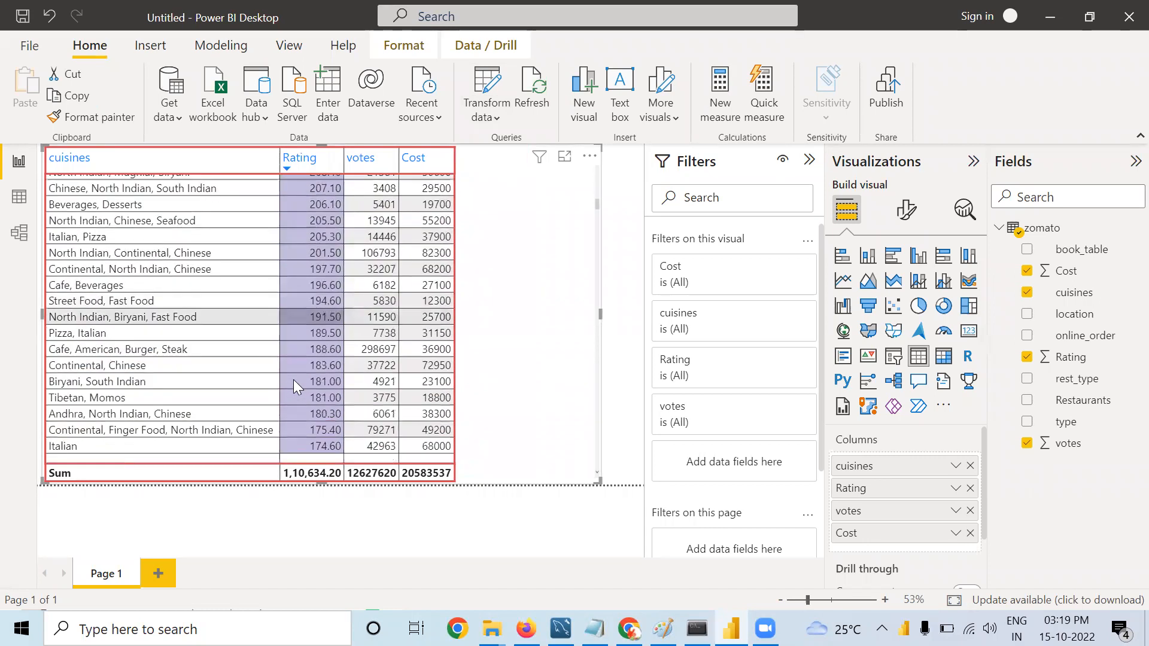
pyautogui.scroll(-20, 295, 378)
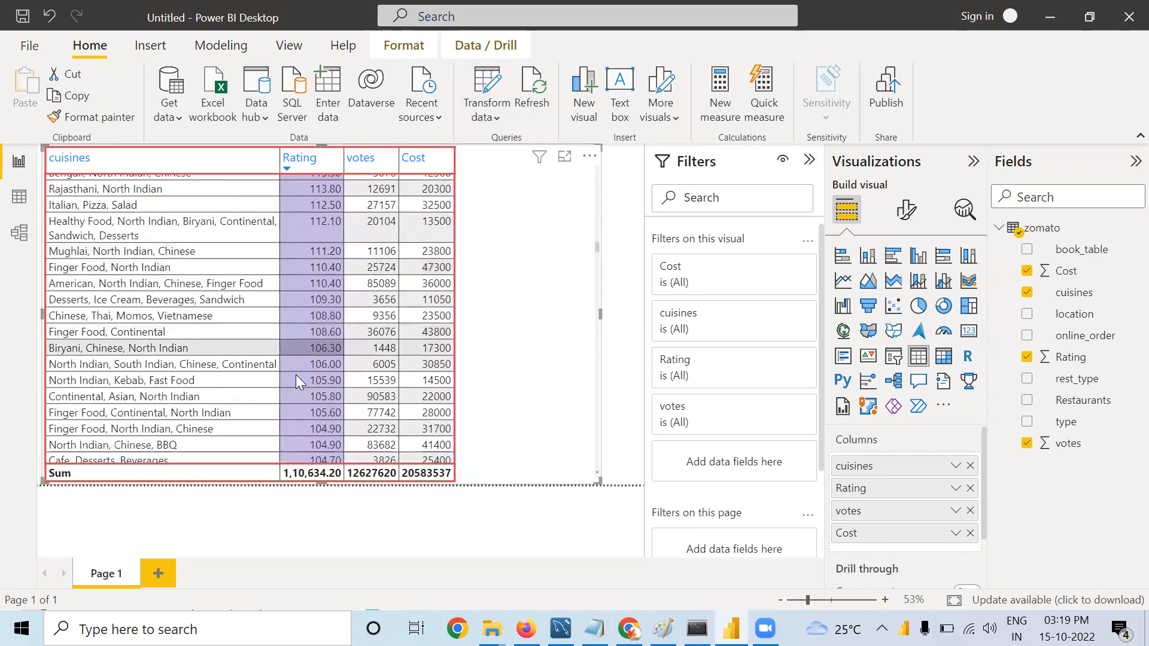
pyautogui.scroll(15, 296, 375)
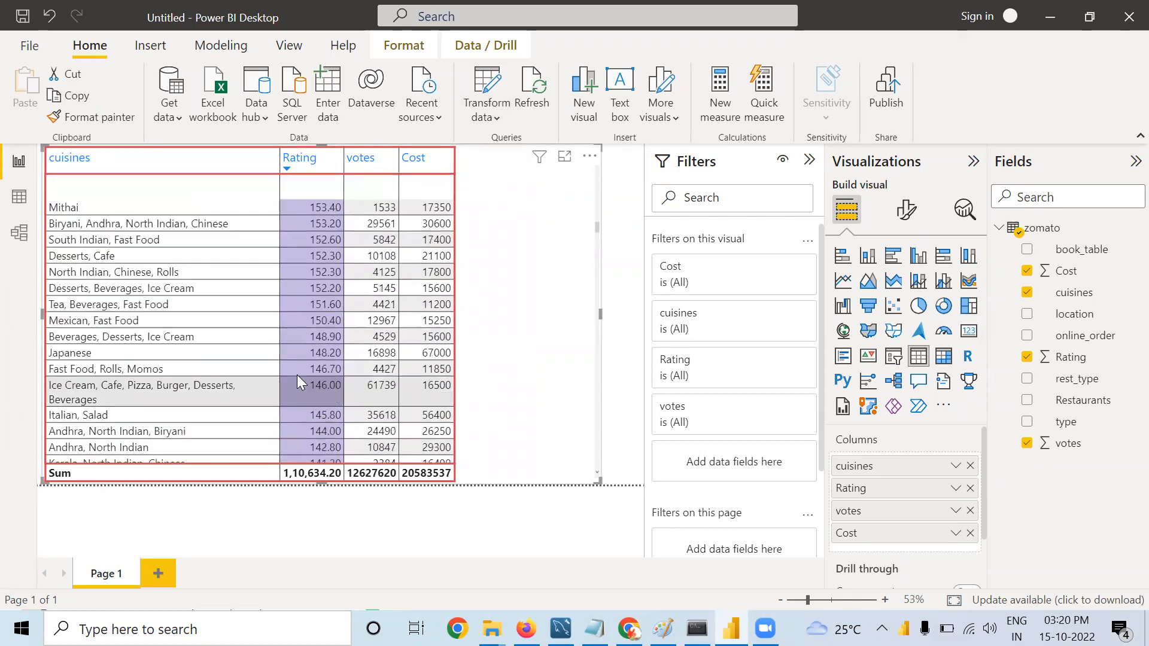
pyautogui.scroll(20, 296, 375)
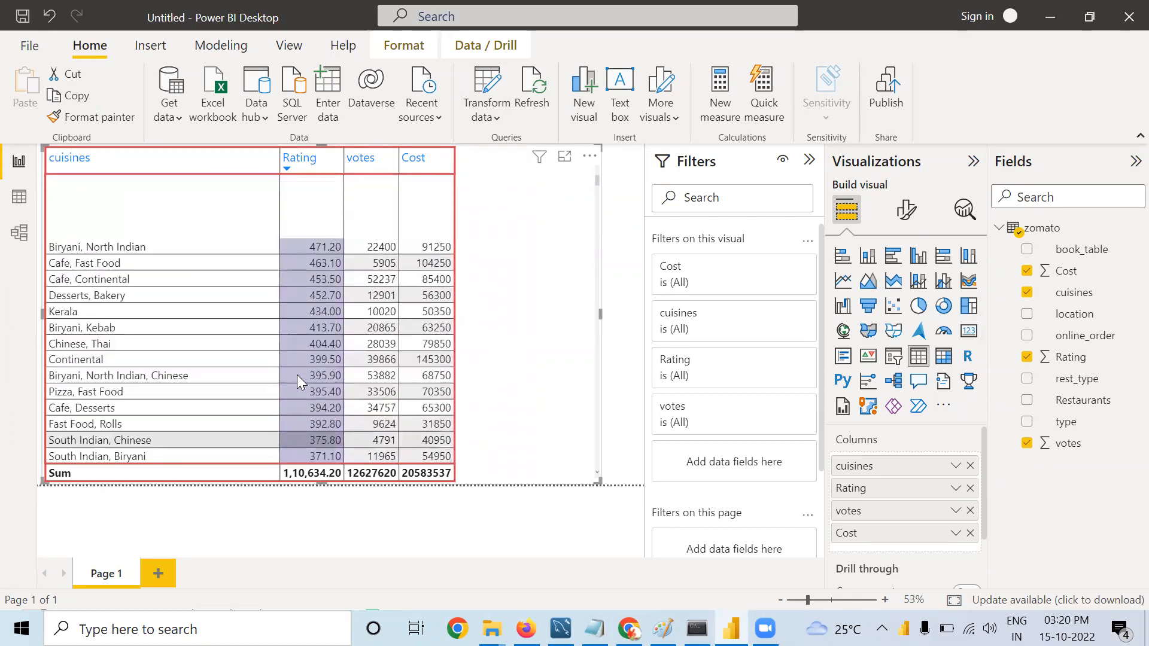
pyautogui.scroll(1, 297, 374)
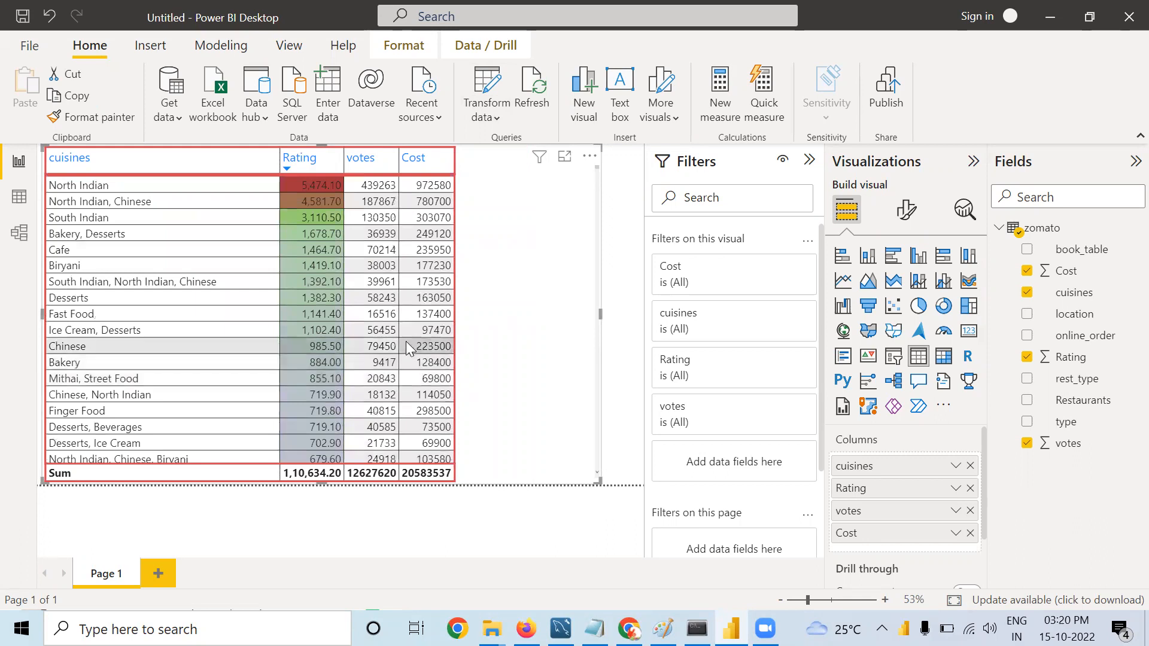
# Step: Open the font color conditional formatting for the votes field and set the lowest value's color to red
pyautogui.rightClick(867, 512)
pyautogui.moveTo(747, 230)
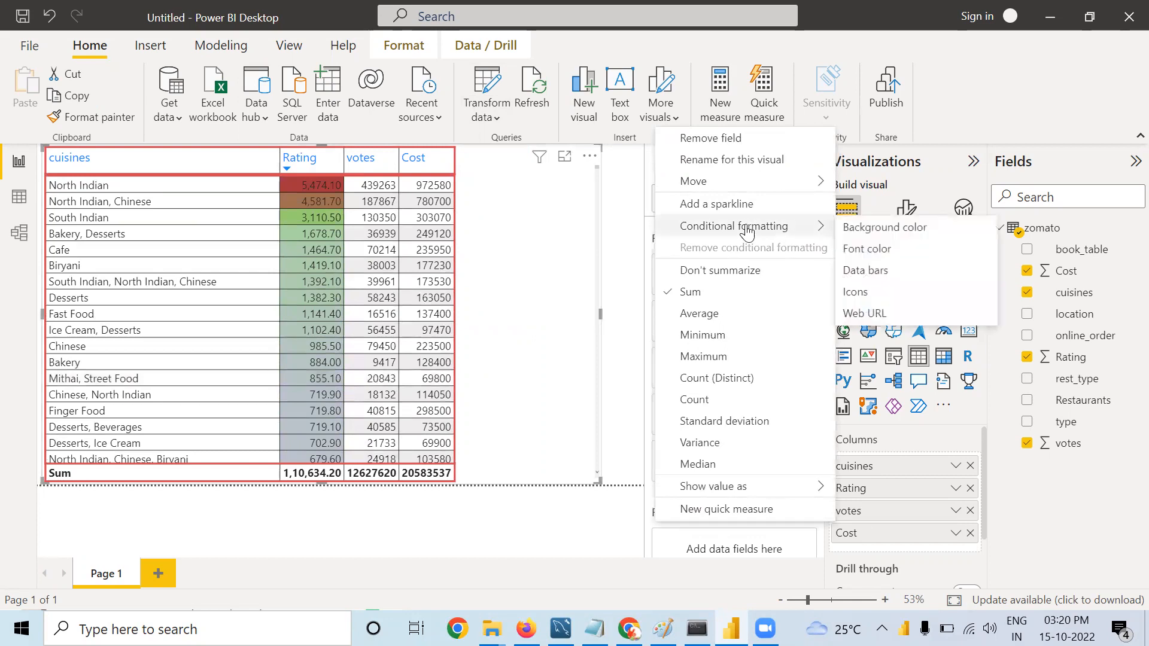
pyautogui.click(858, 251)
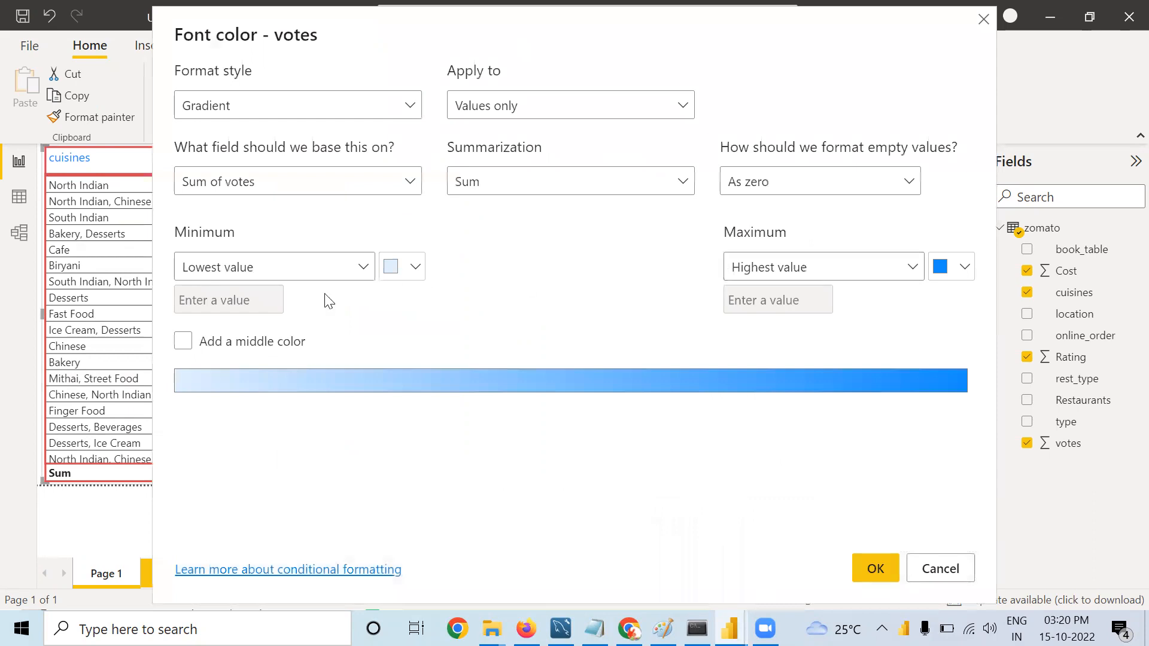
pyautogui.click(414, 269)
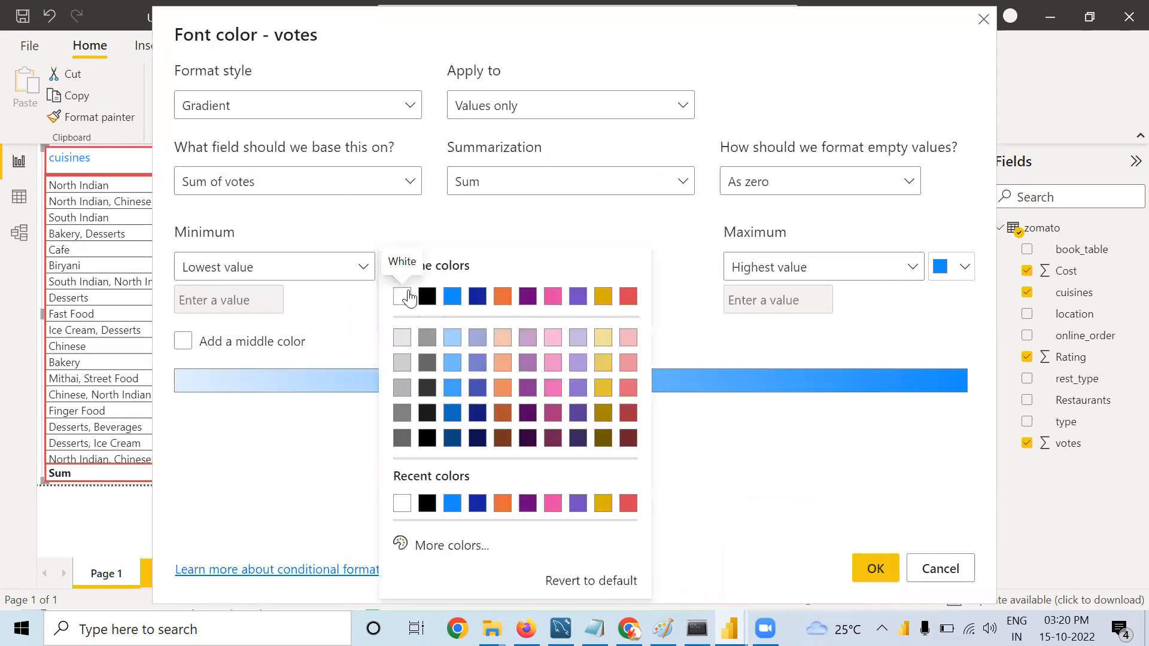
pyautogui.click(629, 296)
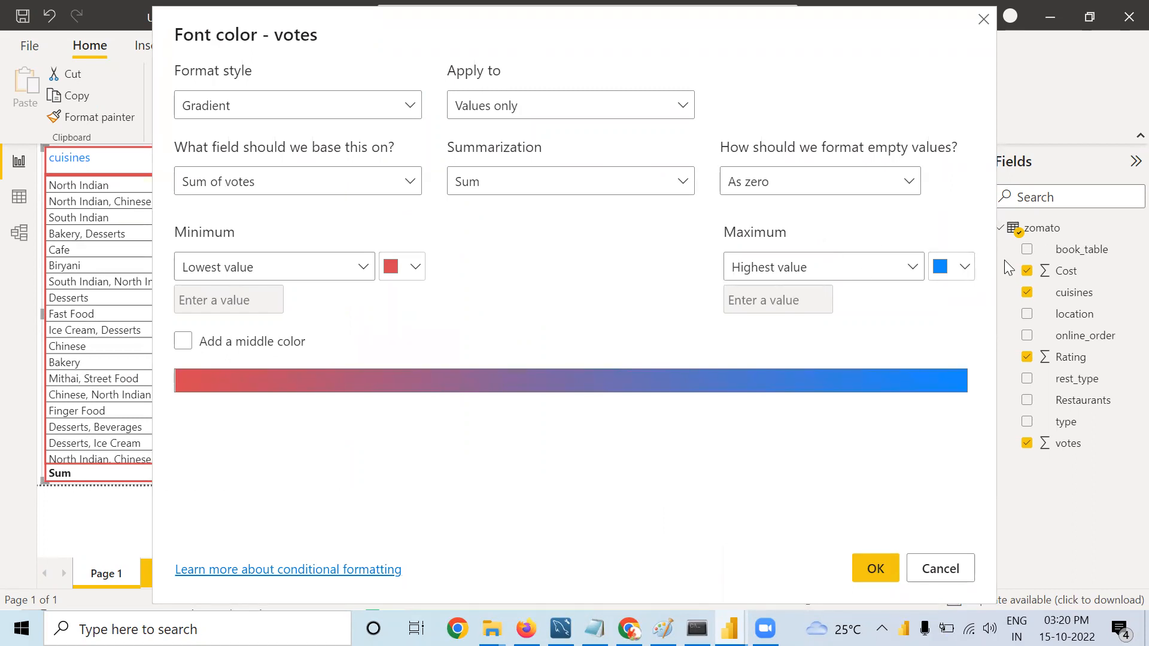
# Step: Set the highest value's color in the votes font gradient to custom green #0AF635, apply it, and check the colored votes
pyautogui.click(962, 267)
pyautogui.click(739, 546)
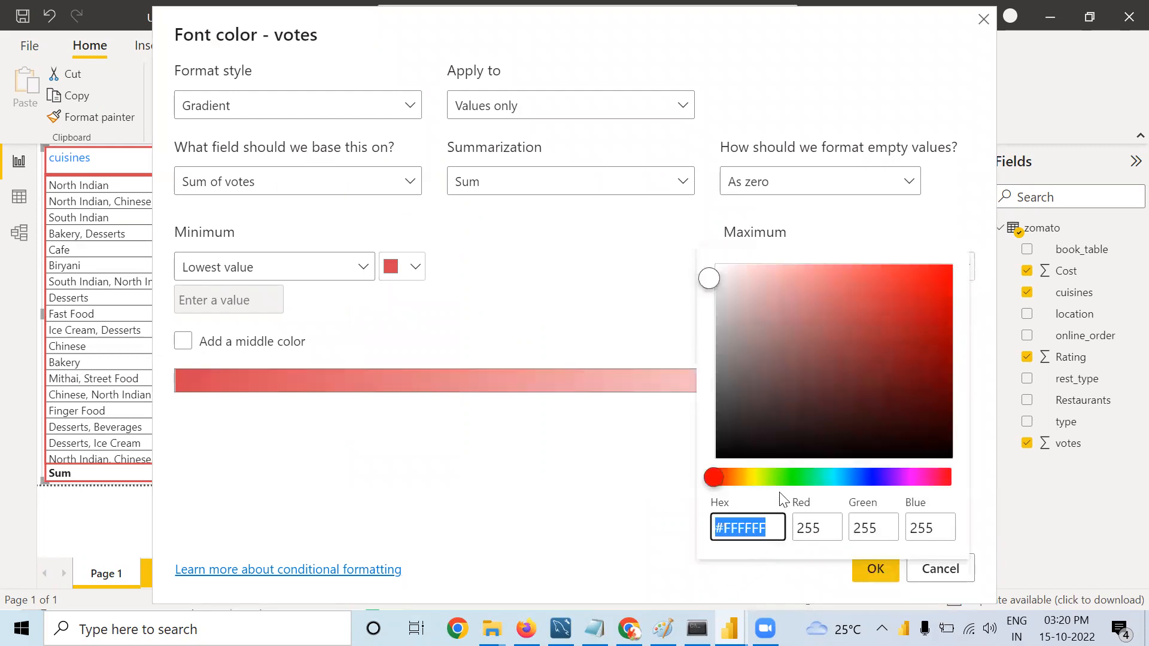
pyautogui.click(802, 478)
pyautogui.moveTo(934, 277); pyautogui.dragTo(935, 269)
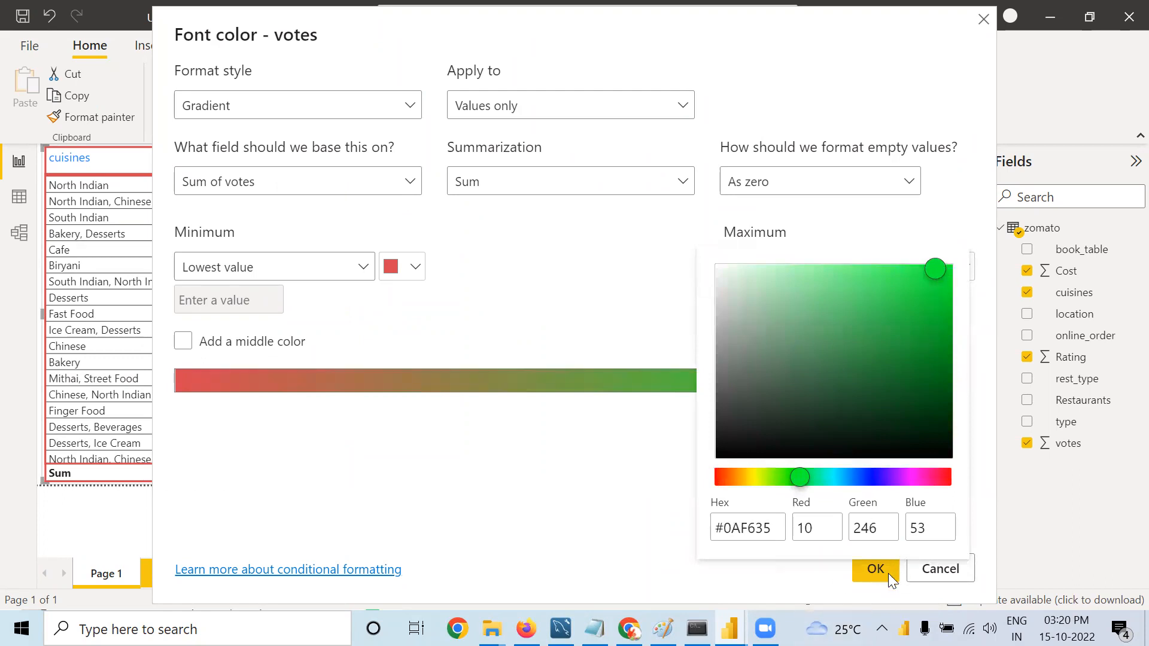
pyautogui.click(593, 531)
pyautogui.click(243, 345)
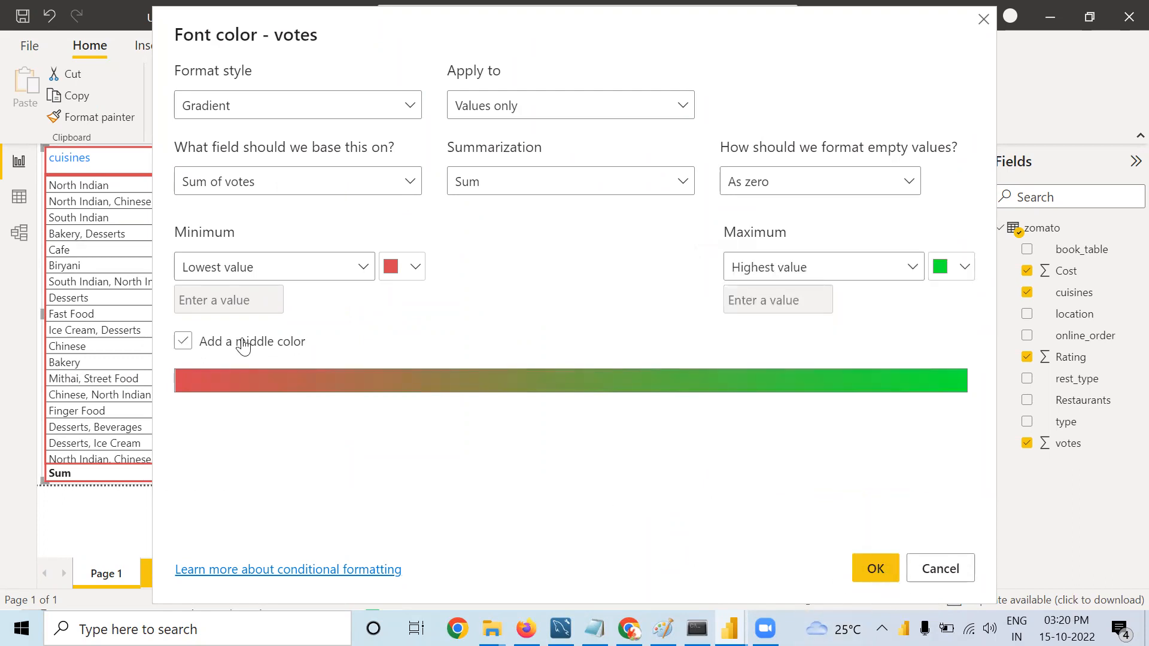
pyautogui.click(868, 568)
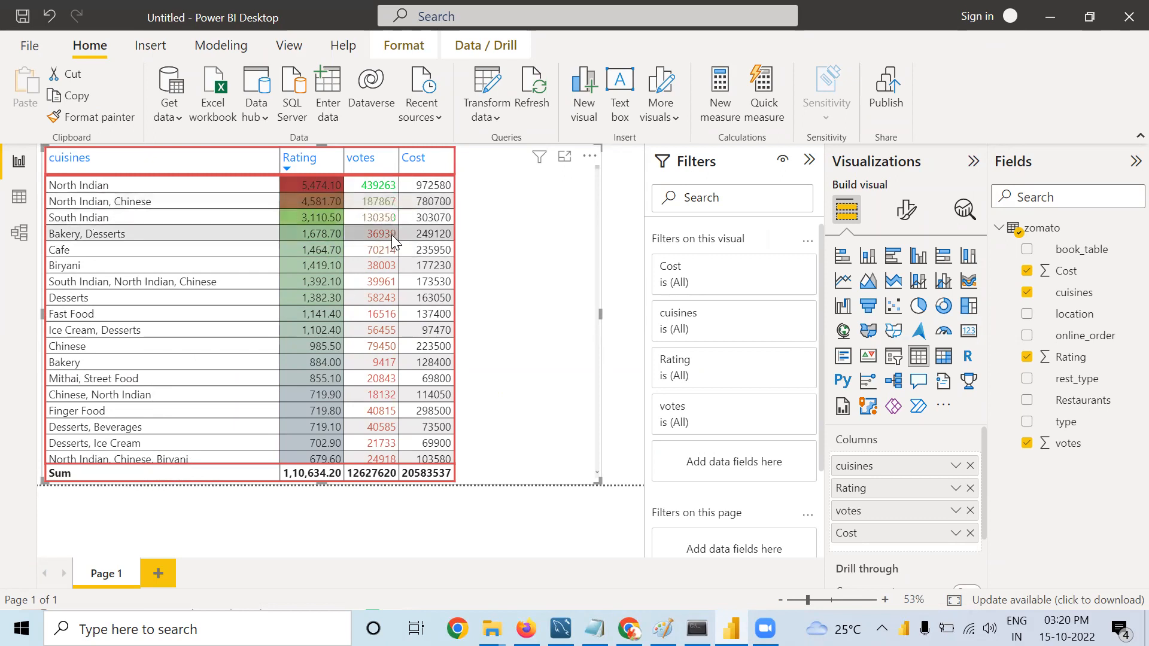
pyautogui.scroll(-1, 383, 401)
pyautogui.scroll(-15, 381, 401)
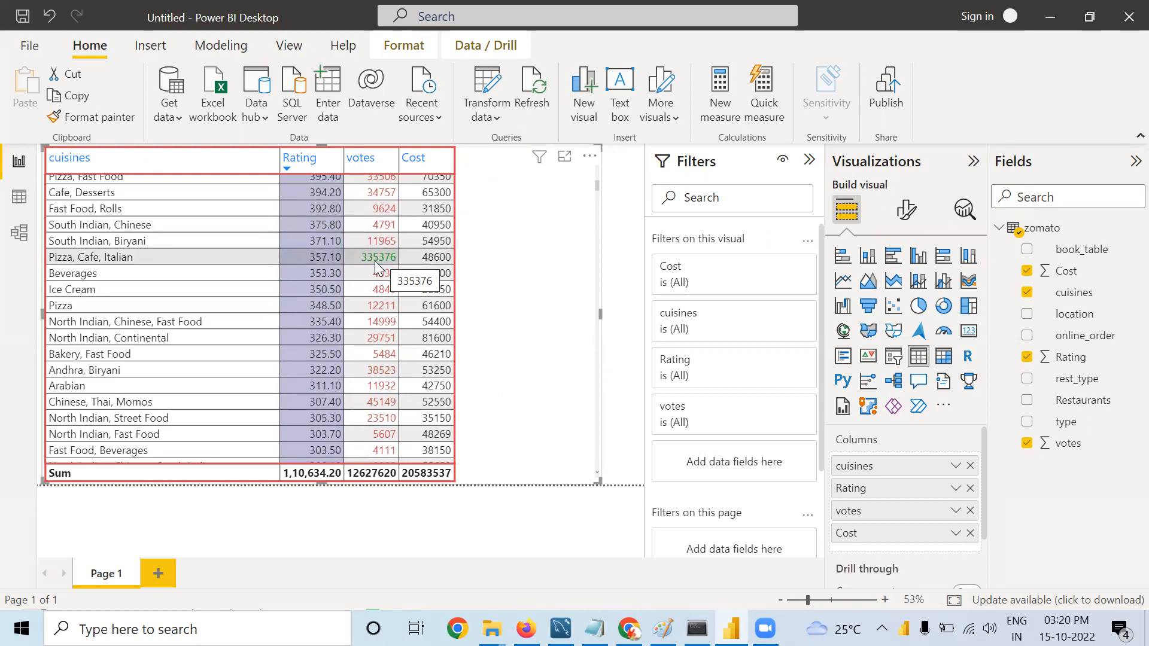
# Step: Sort the table visual by votes in descending order and examine the font color gradient down the rows
pyautogui.scroll(10, 374, 261)
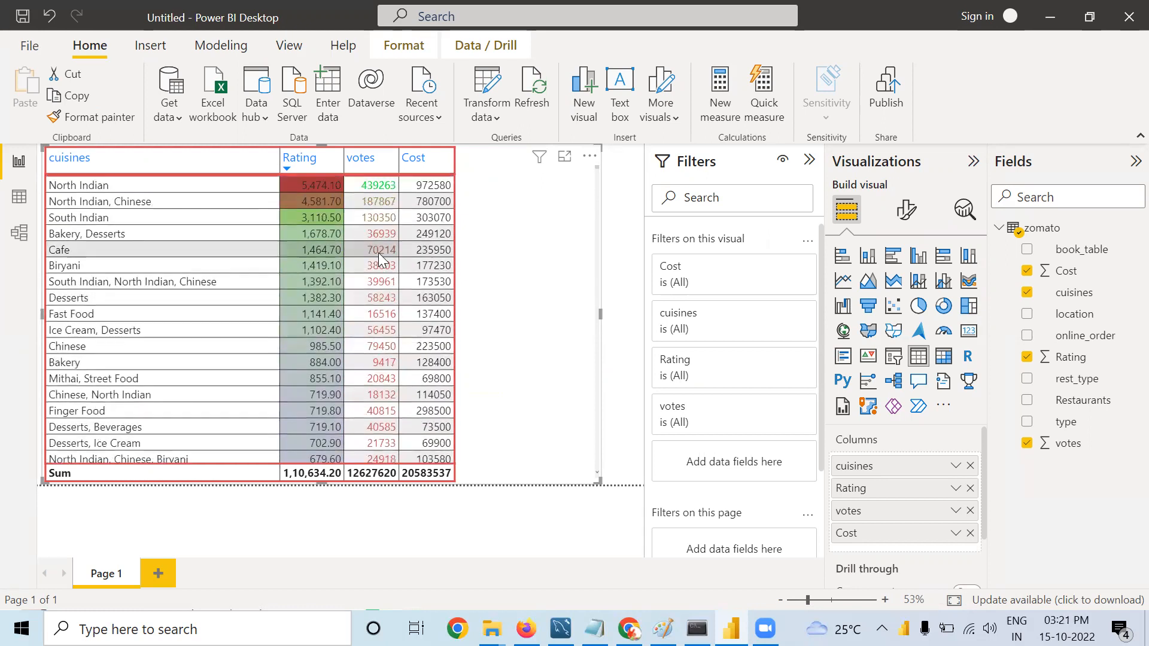
pyautogui.click(348, 166)
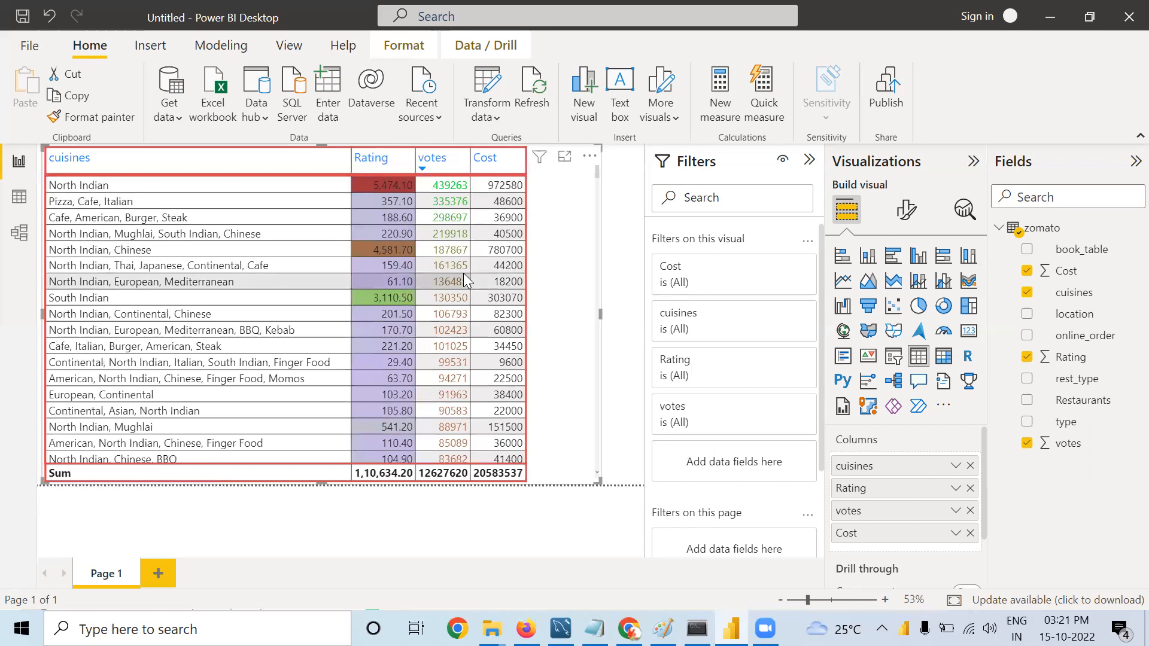
pyautogui.scroll(-3, 468, 401)
pyautogui.scroll(-12, 468, 405)
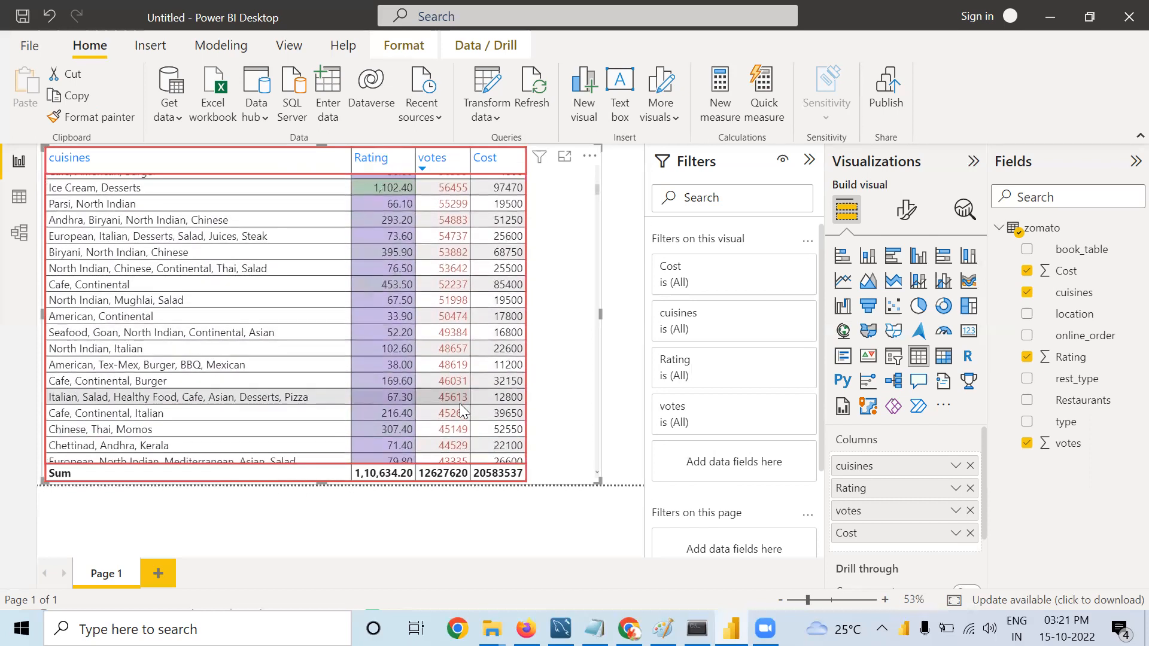
pyautogui.scroll(-7, 460, 404)
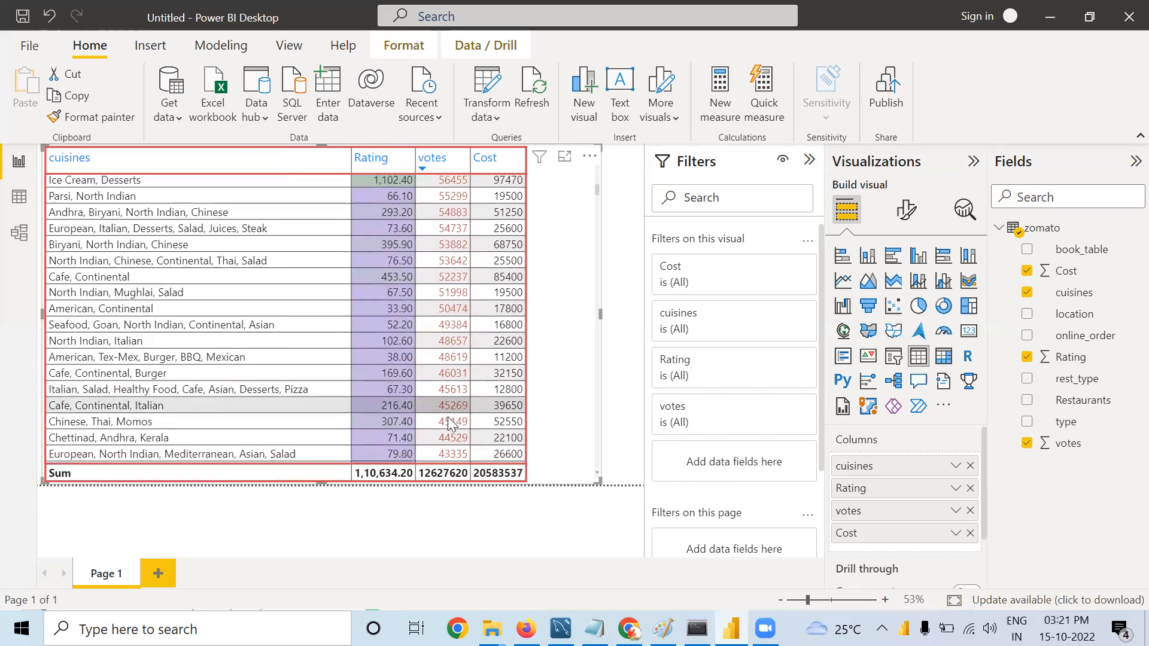
pyautogui.scroll(20, 443, 421)
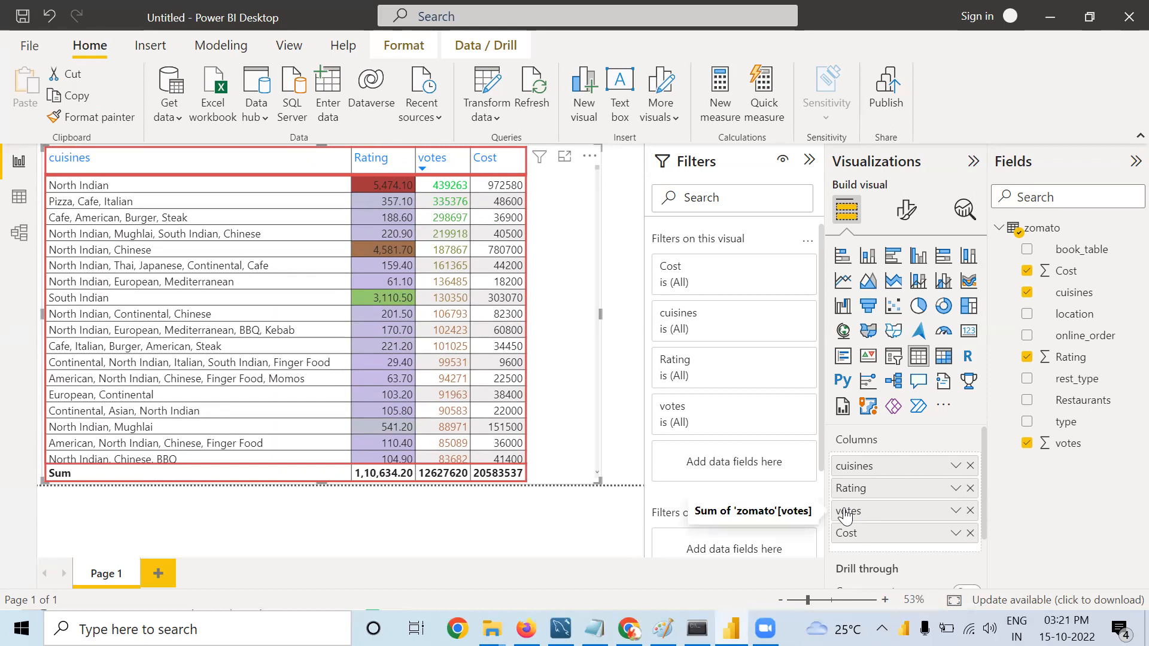
# Step: Add data bars to the Cost field through conditional formatting, keeping the default lowest-to-highest range, blue positive bar and left-to-right direction
pyautogui.rightClick(901, 537)
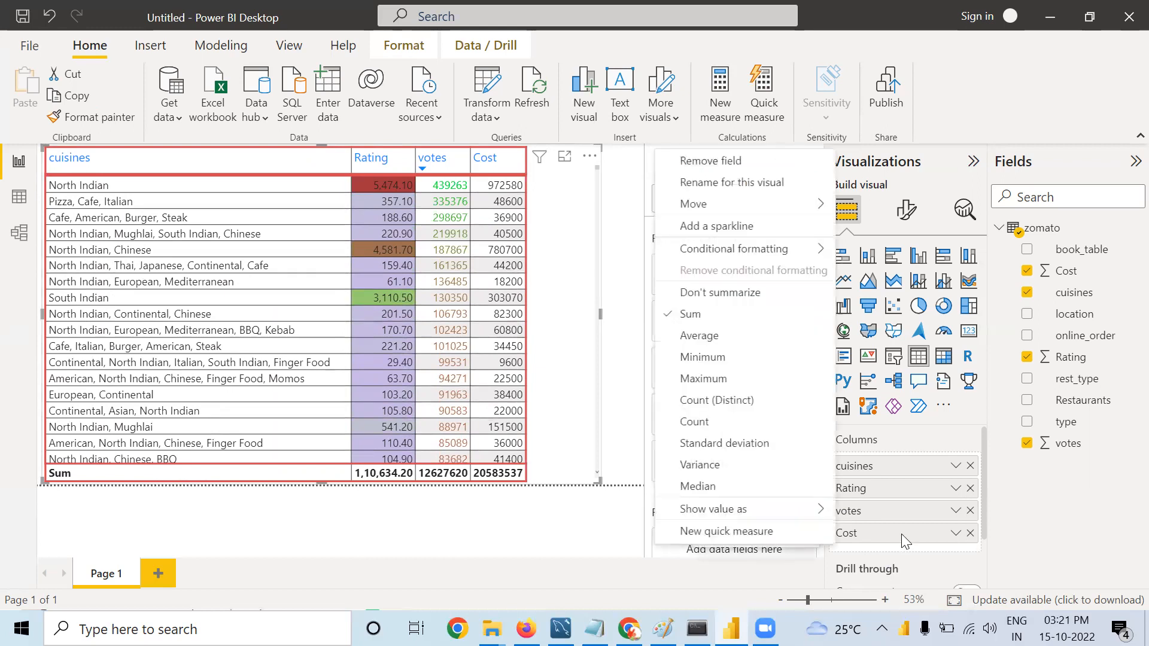
pyautogui.click(698, 587)
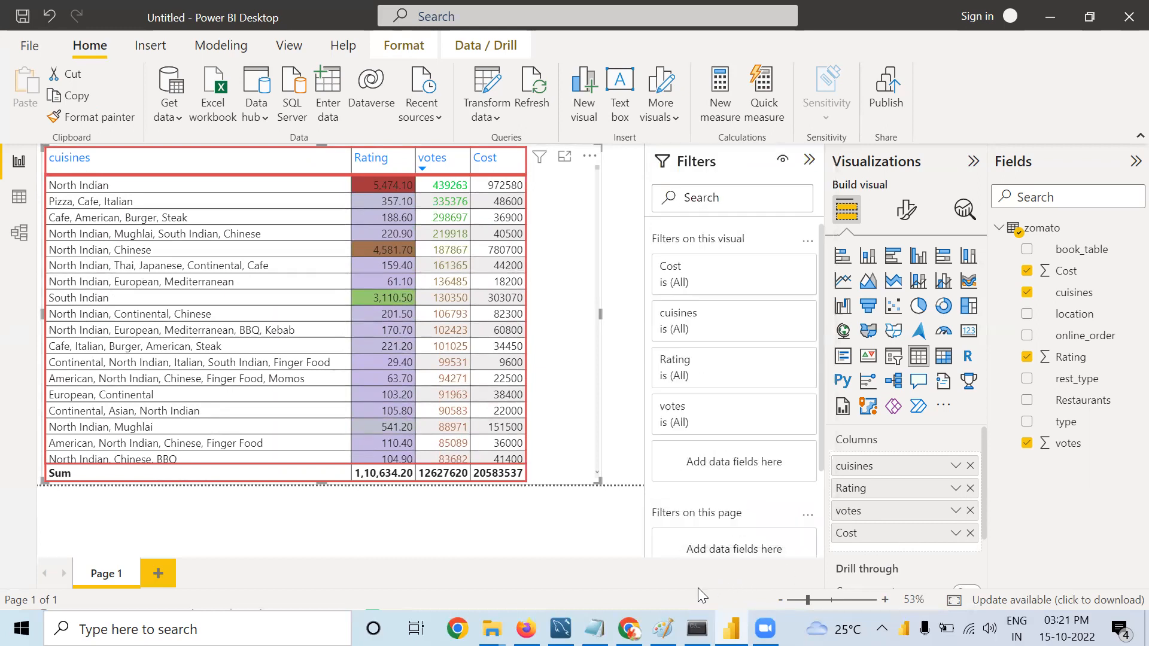
pyautogui.rightClick(883, 533)
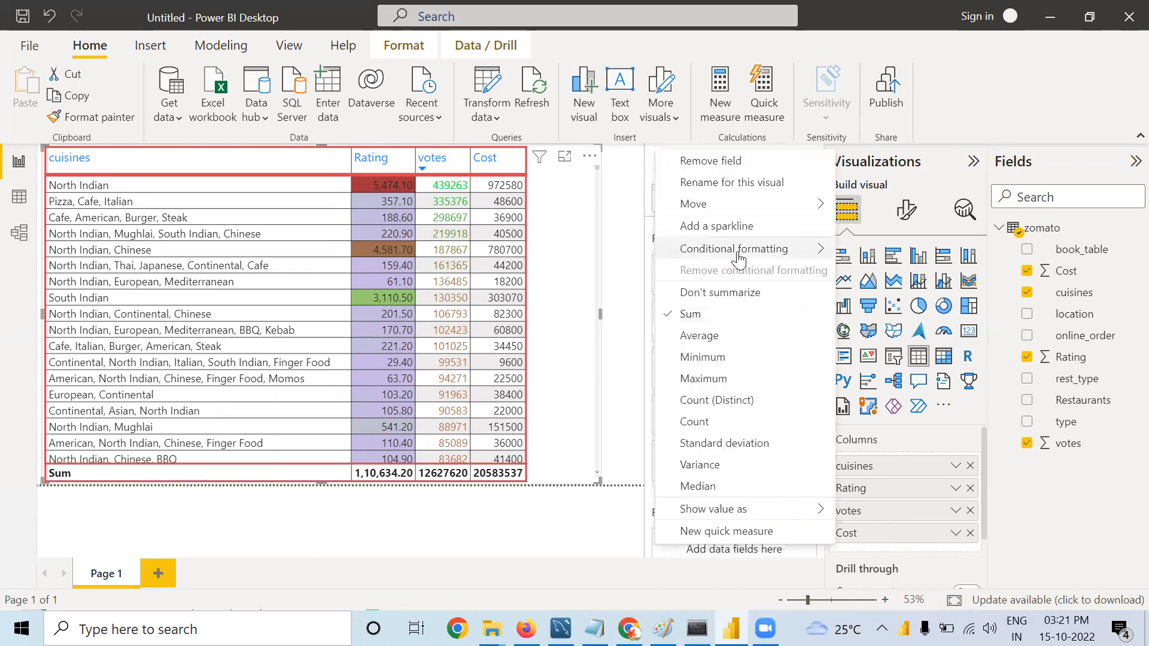
pyautogui.moveTo(738, 257)
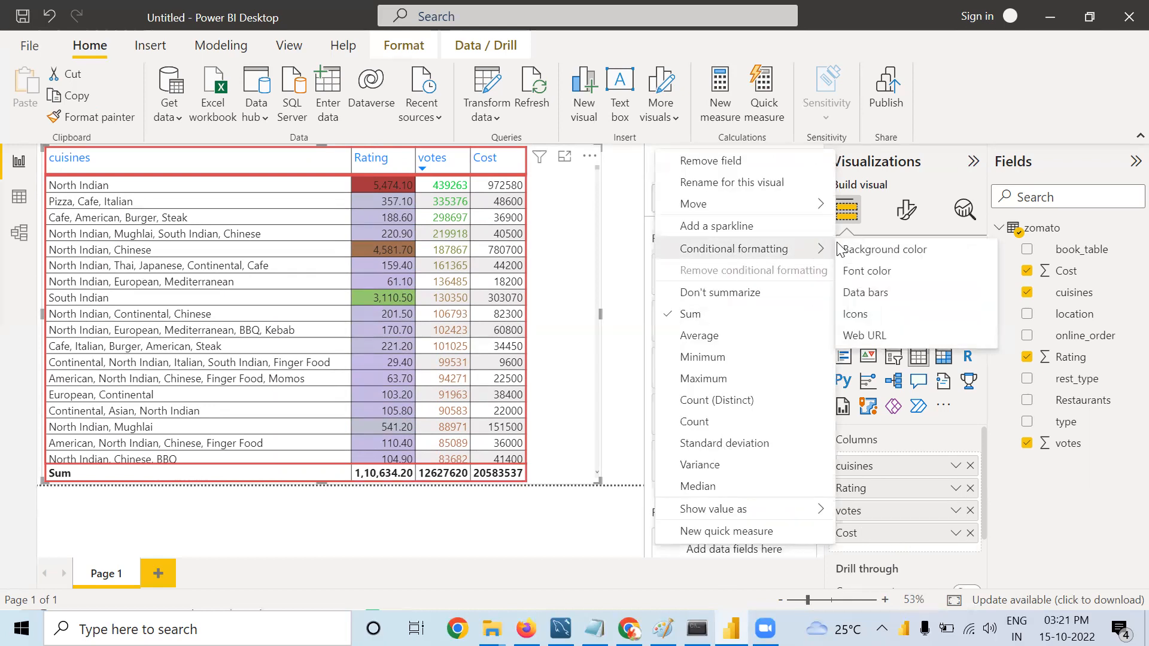
pyautogui.click(861, 293)
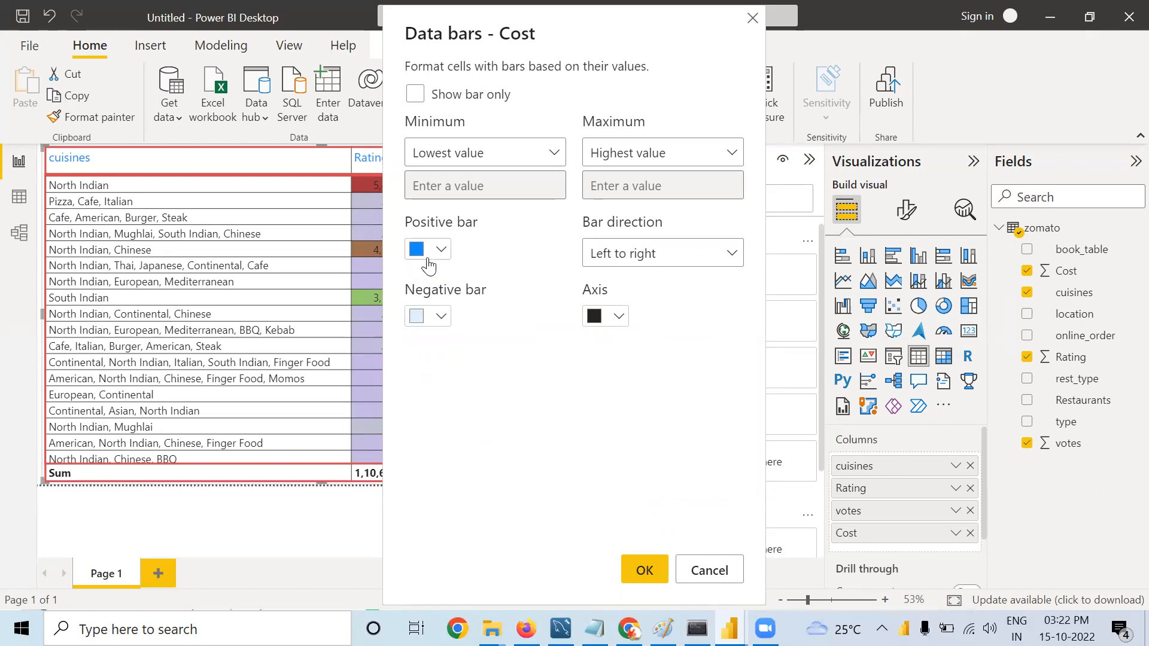
pyautogui.click(636, 573)
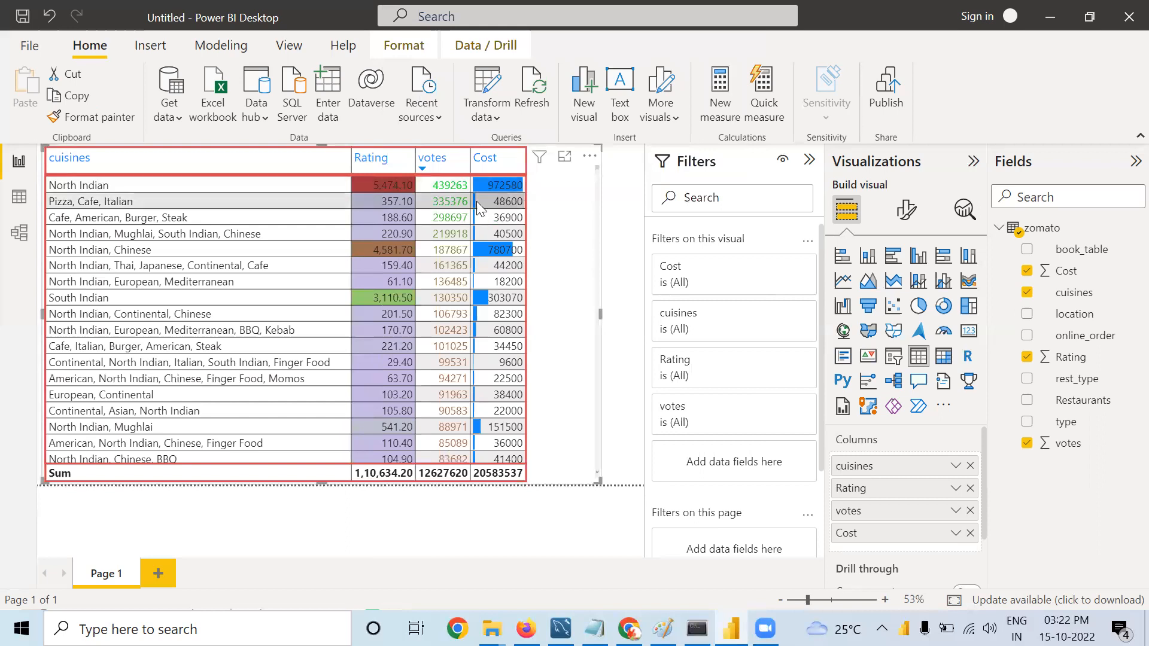
# Step: Sort the table by Cost in descending order and examine the data bars down the rows
pyautogui.click(474, 158)
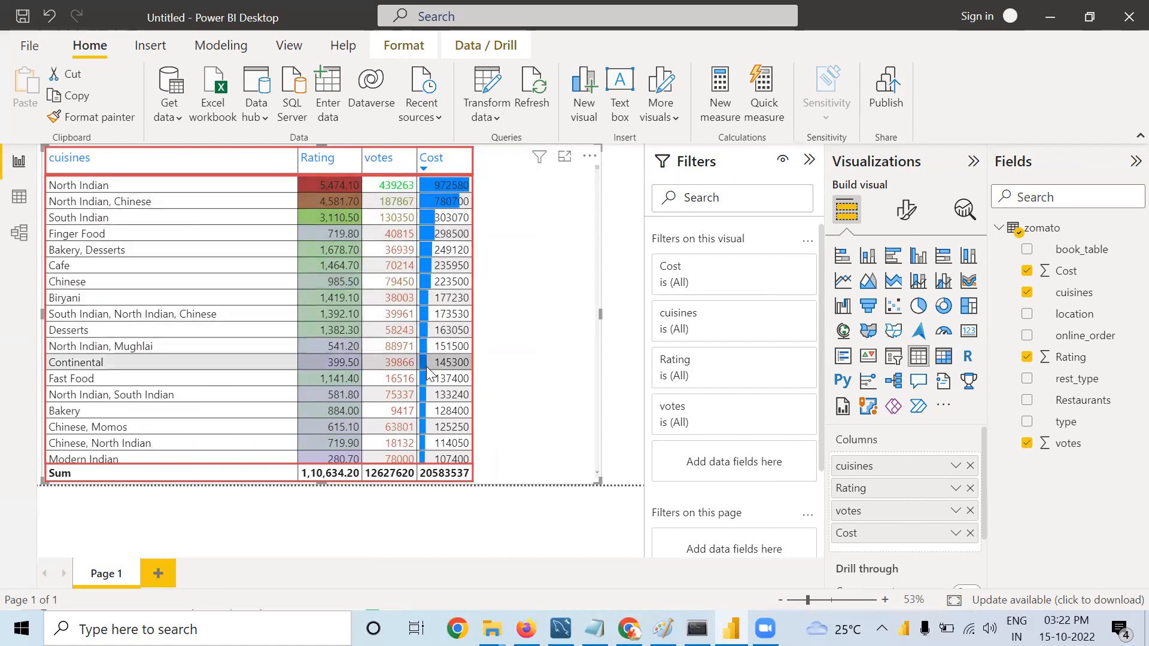
pyautogui.scroll(-5, 421, 426)
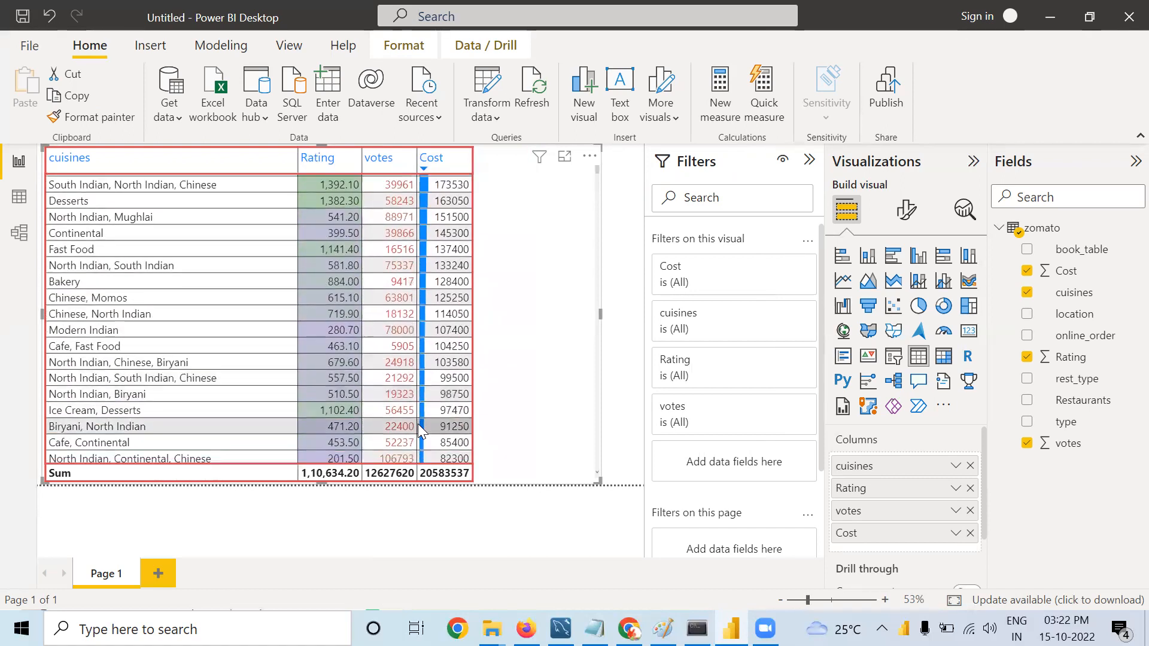
pyautogui.scroll(-8, 421, 422)
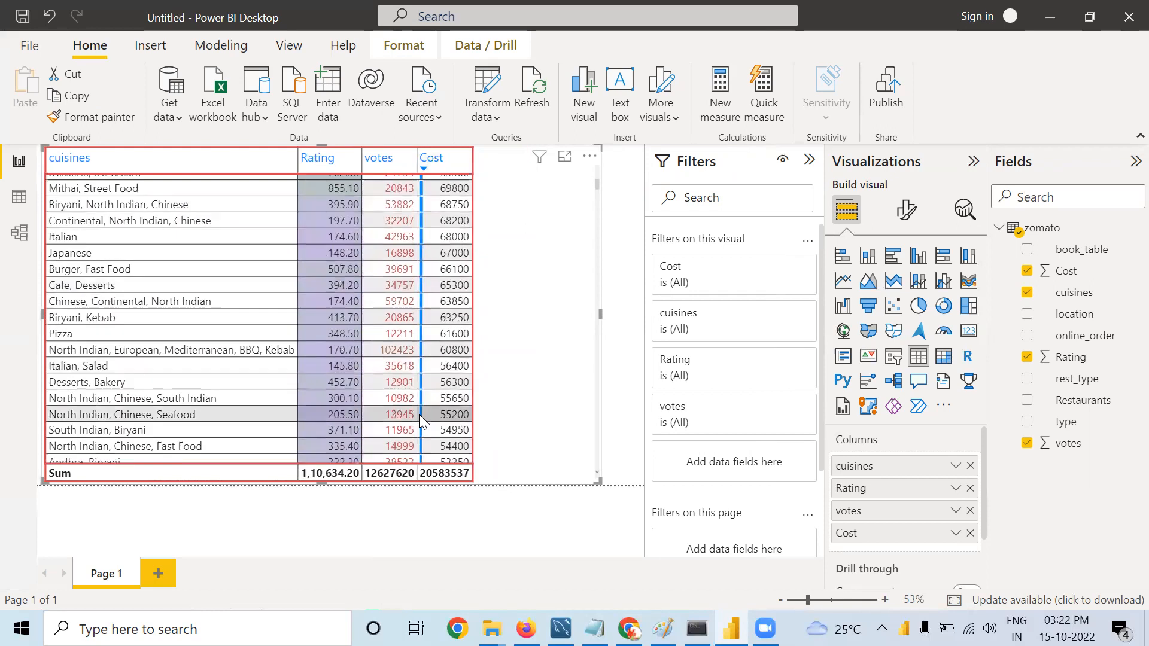
pyautogui.scroll(4, 421, 407)
pyautogui.scroll(10, 419, 400)
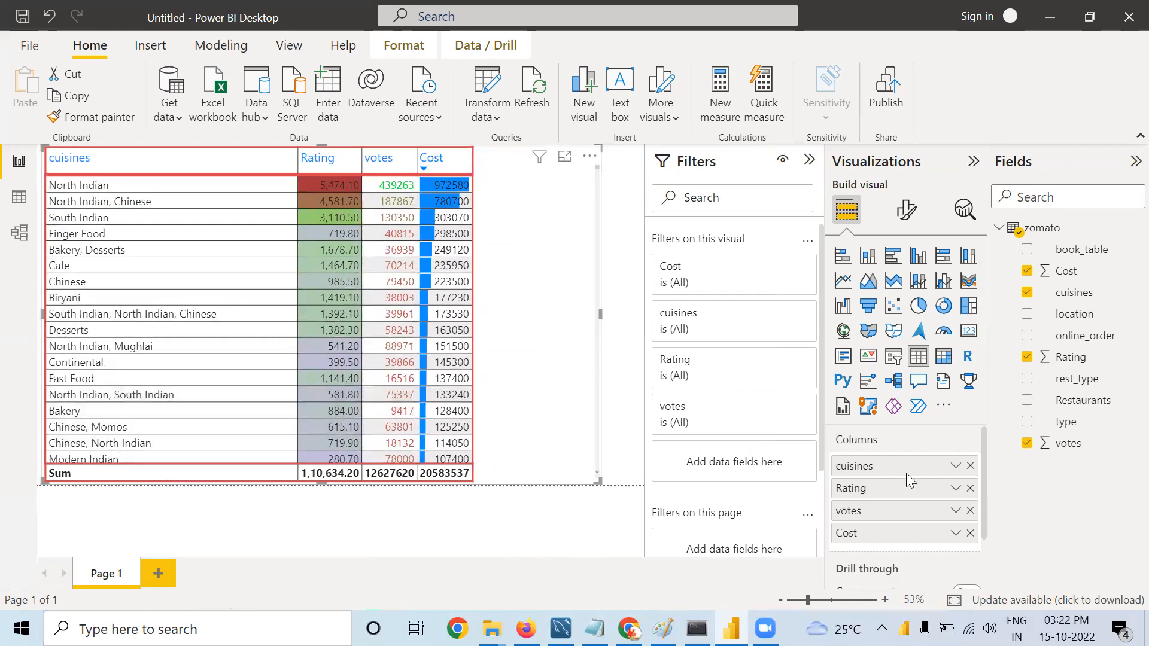
# Step: Add conditional formatting icons to votes, with a red circle below 33 percent, a yellow circle from 33 to 67, and a green circle above
pyautogui.rightClick(905, 511)
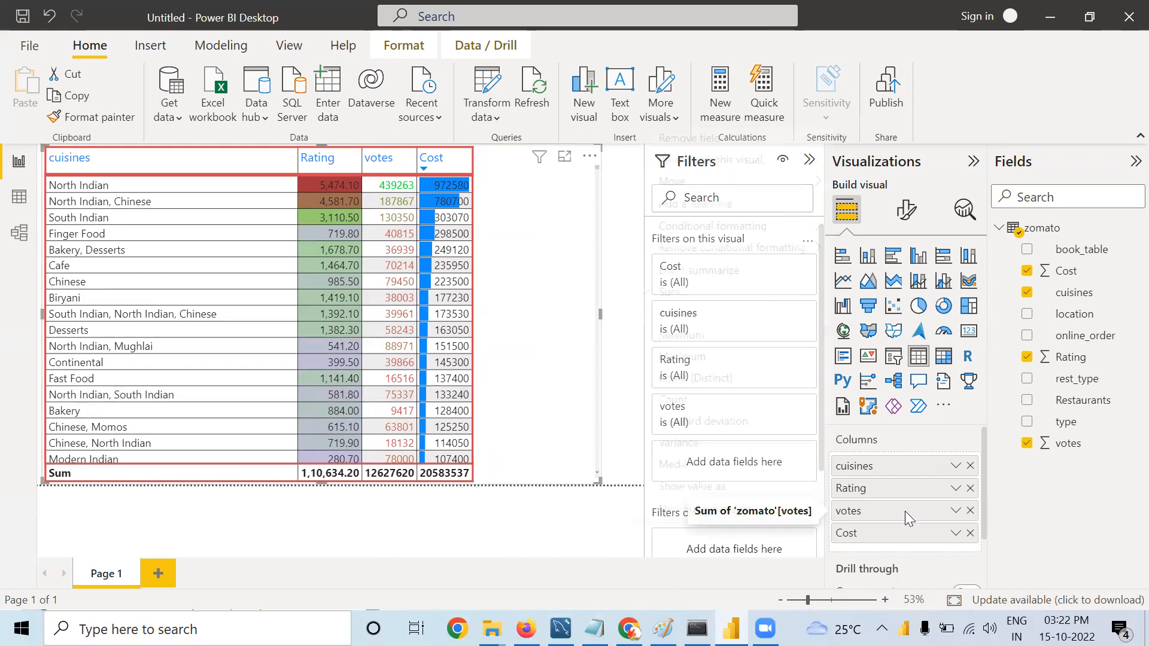
pyautogui.moveTo(694, 229)
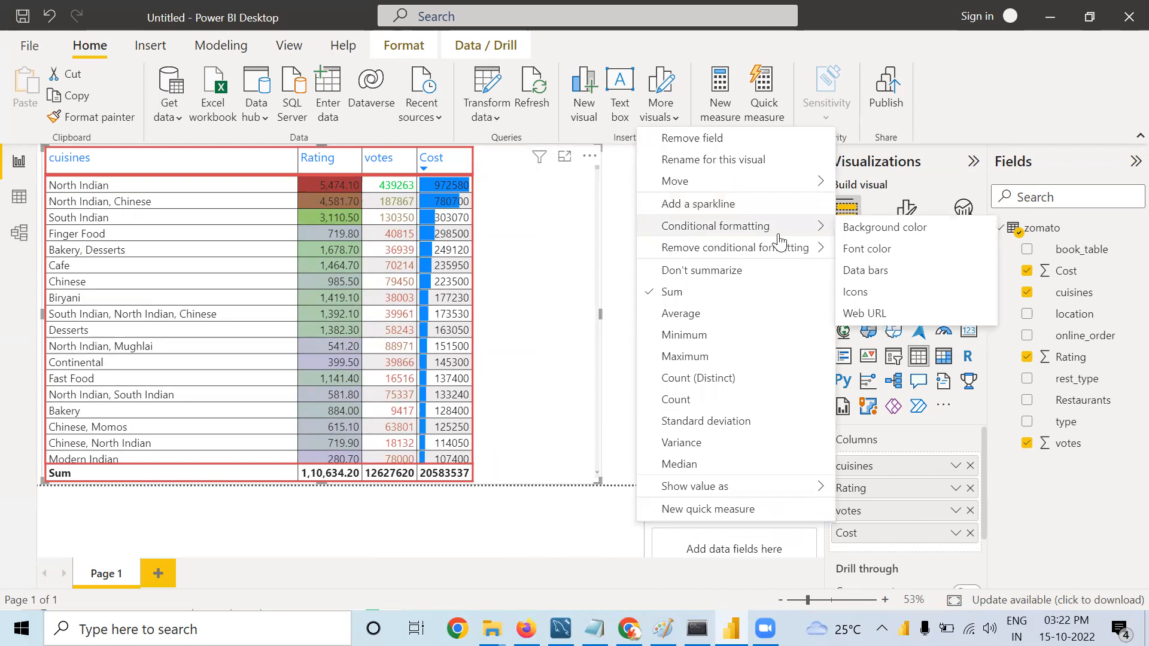
pyautogui.click(856, 286)
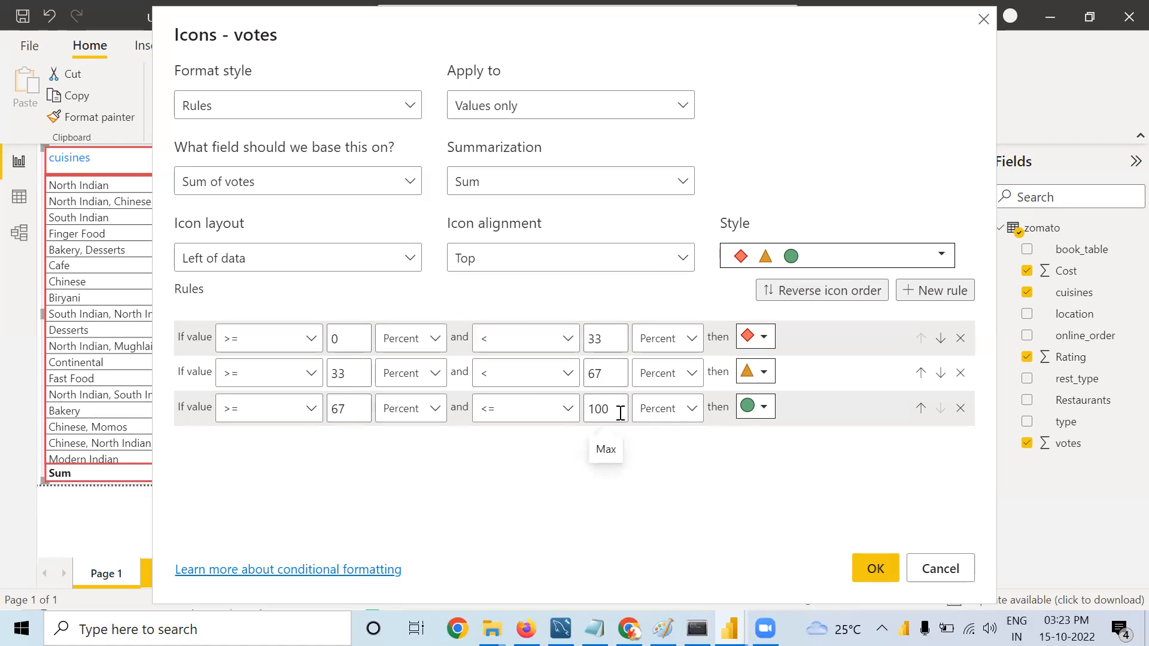
pyautogui.click(764, 375)
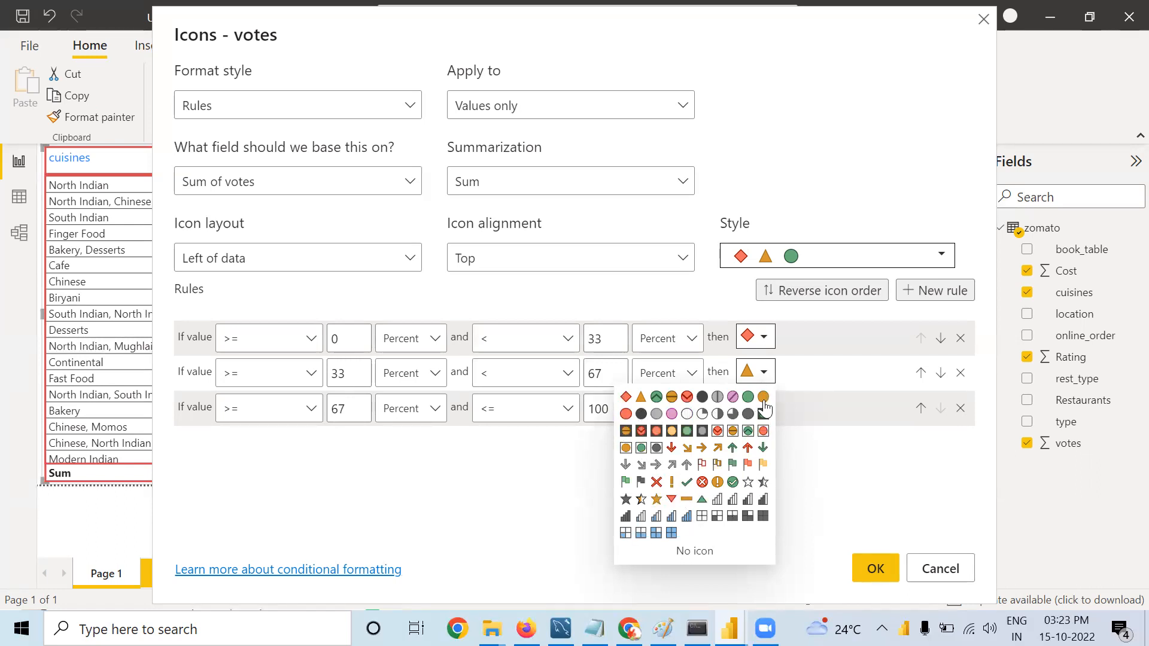
pyautogui.click(763, 398)
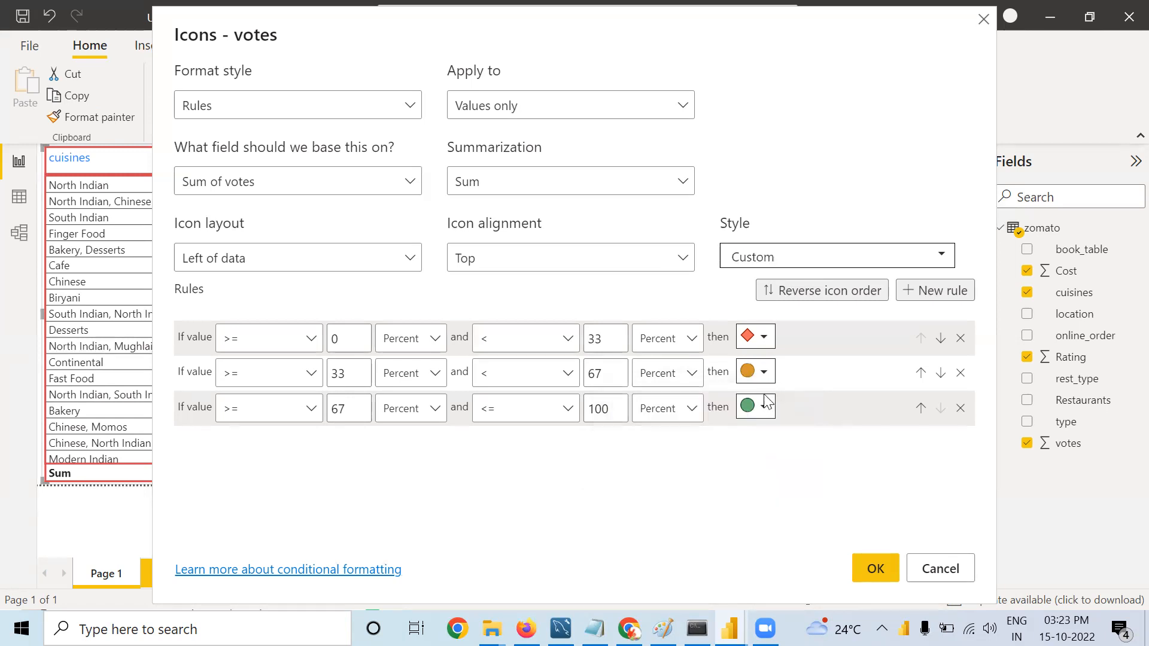
pyautogui.click(764, 339)
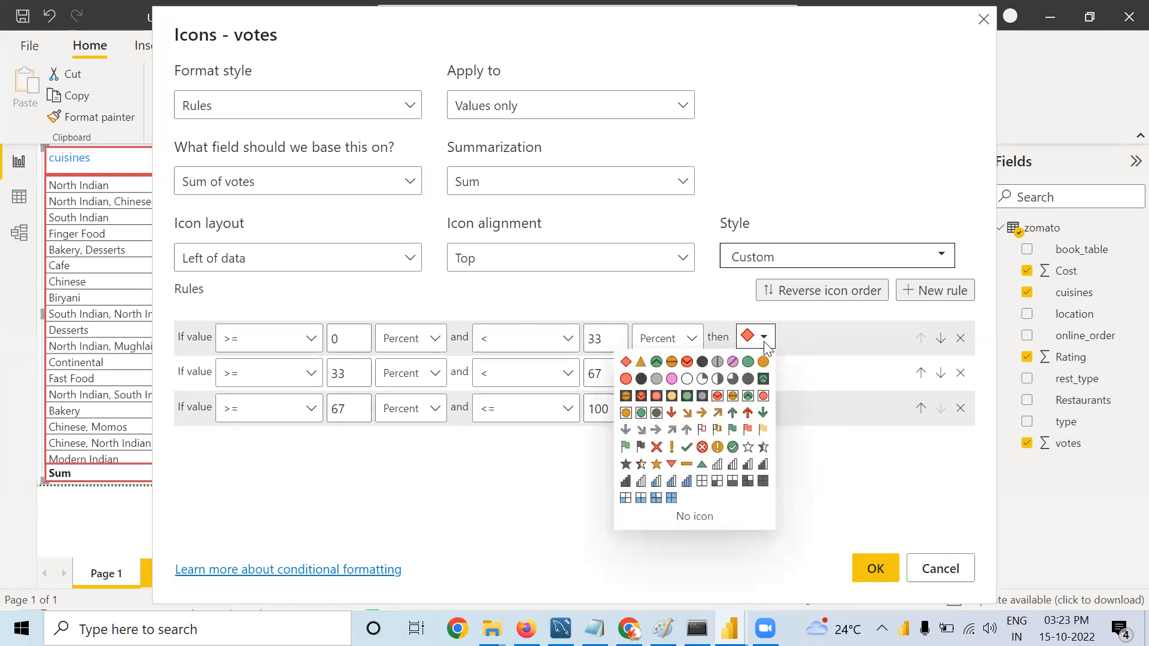
pyautogui.click(626, 380)
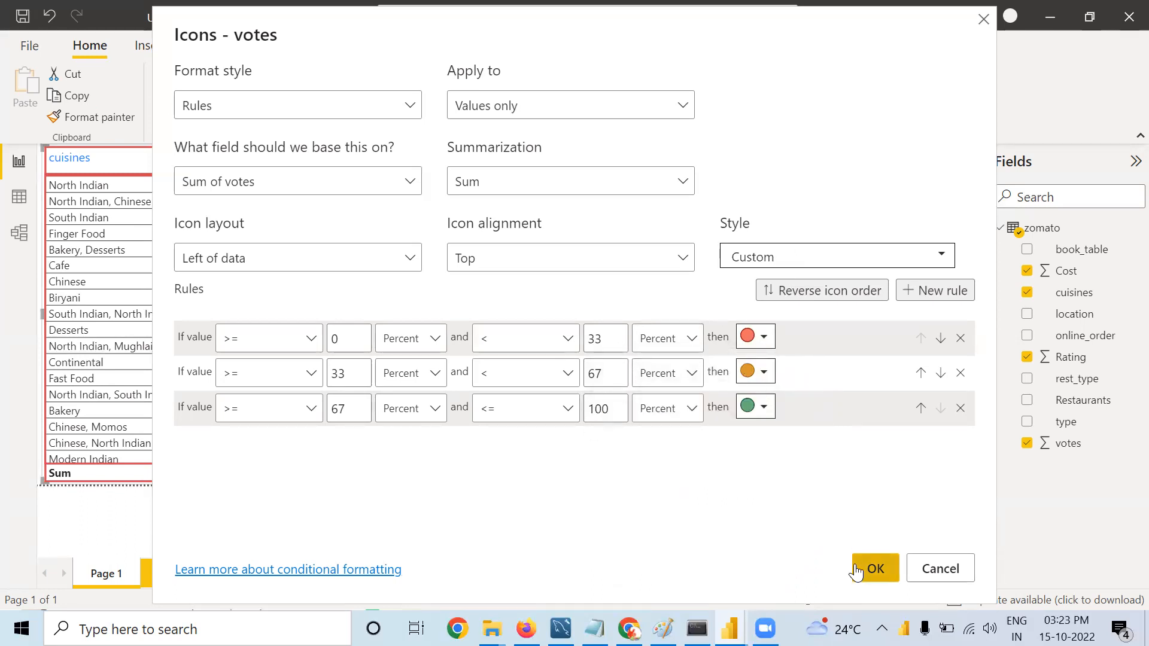
pyautogui.click(874, 572)
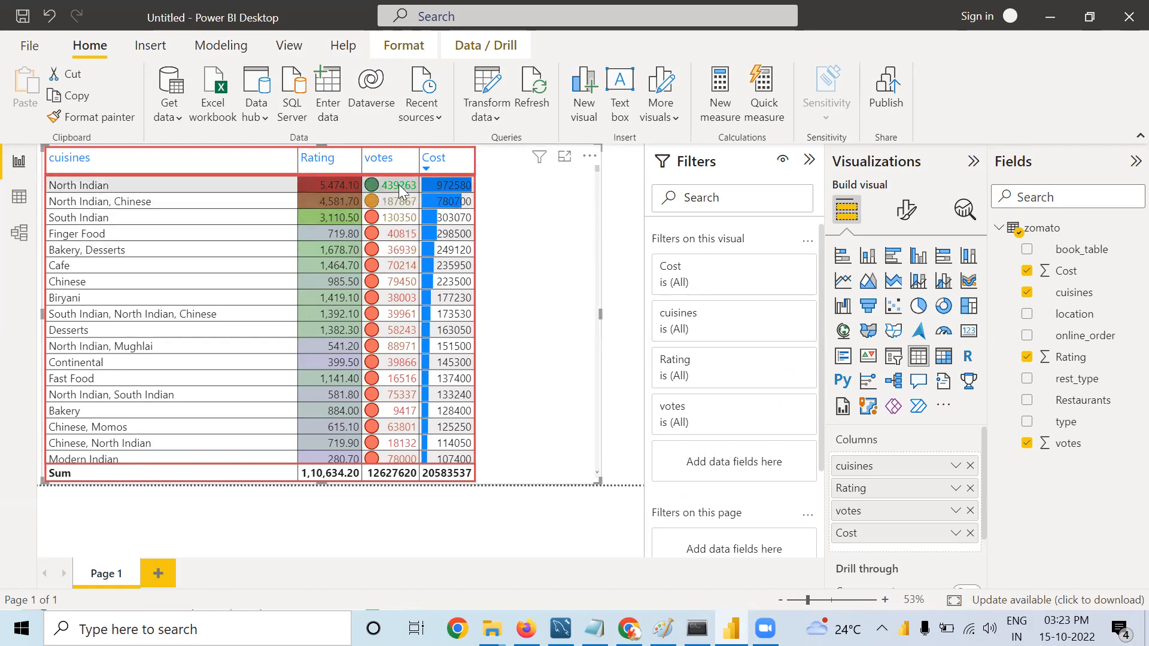
# Step: Sort the table by votes in descending order to check its icons, and deselect the visual
pyautogui.click(369, 167)
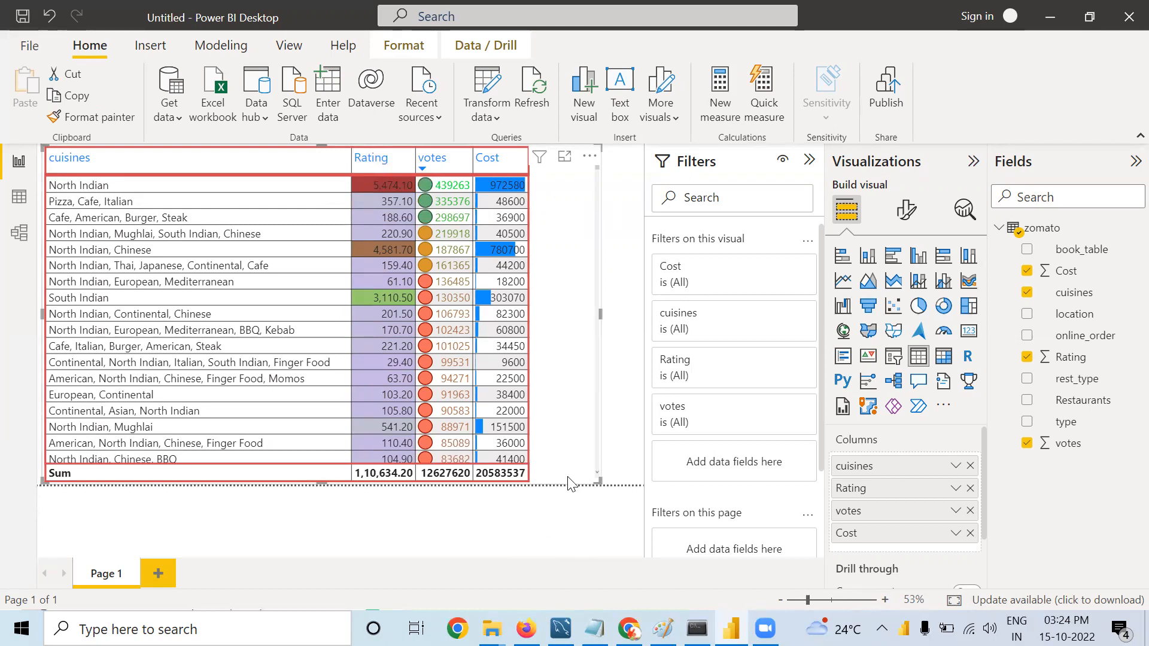
pyautogui.click(637, 482)
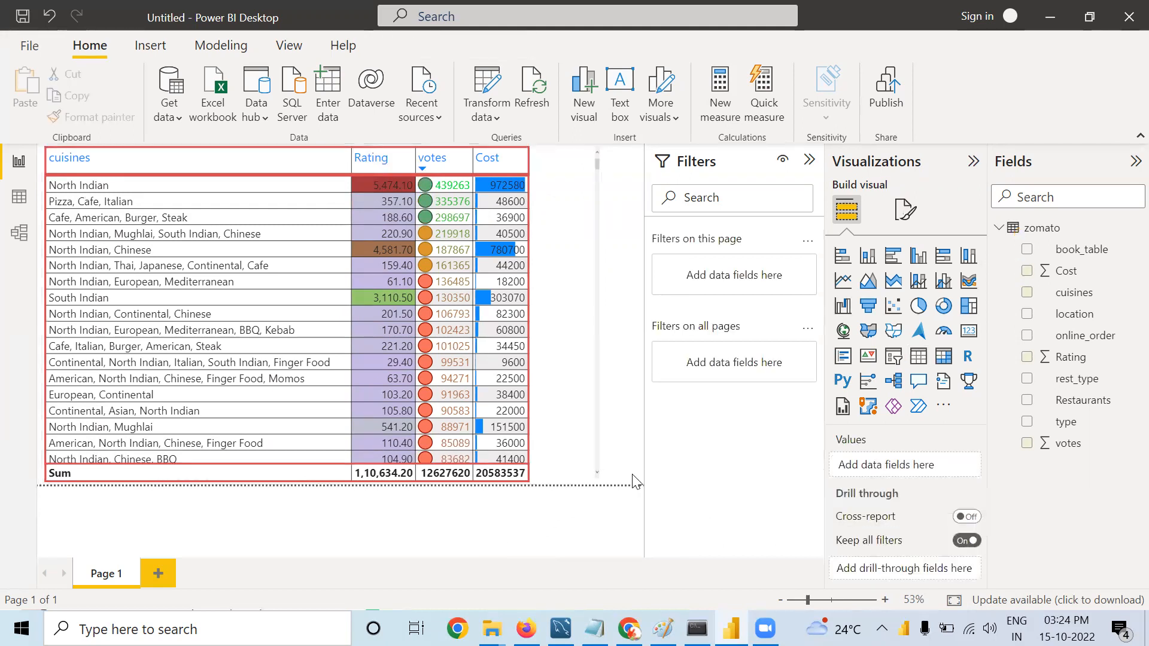
# Step: Add a new report page and insert a matrix visual with book_table as its rows
pyautogui.click(159, 573)
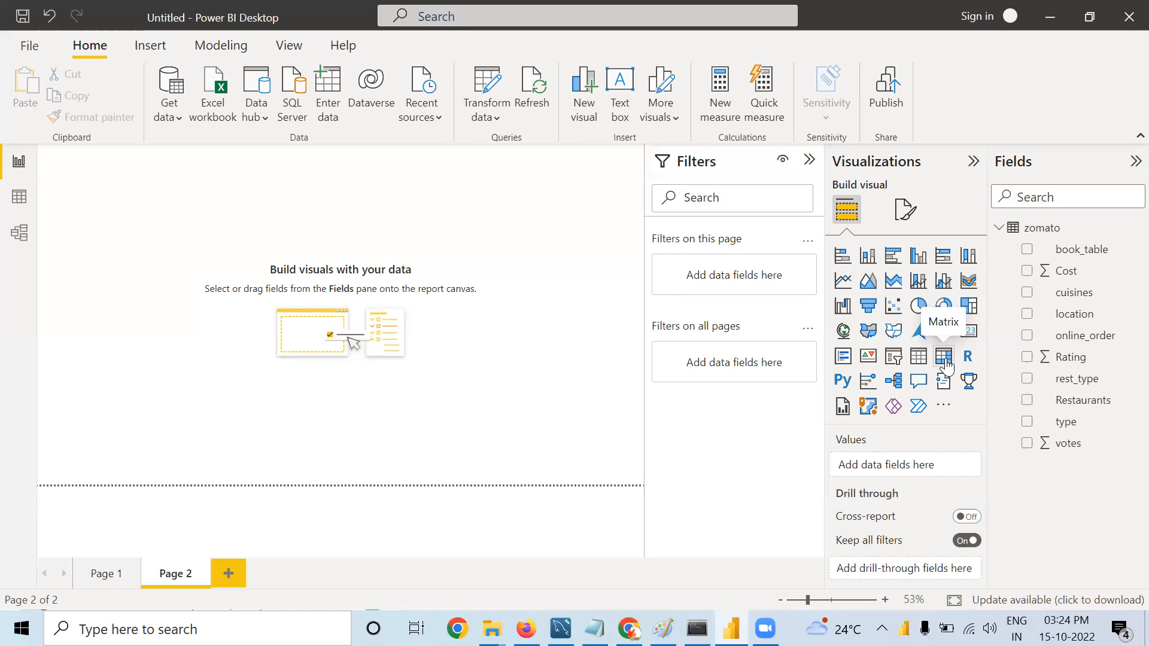
pyautogui.click(943, 358)
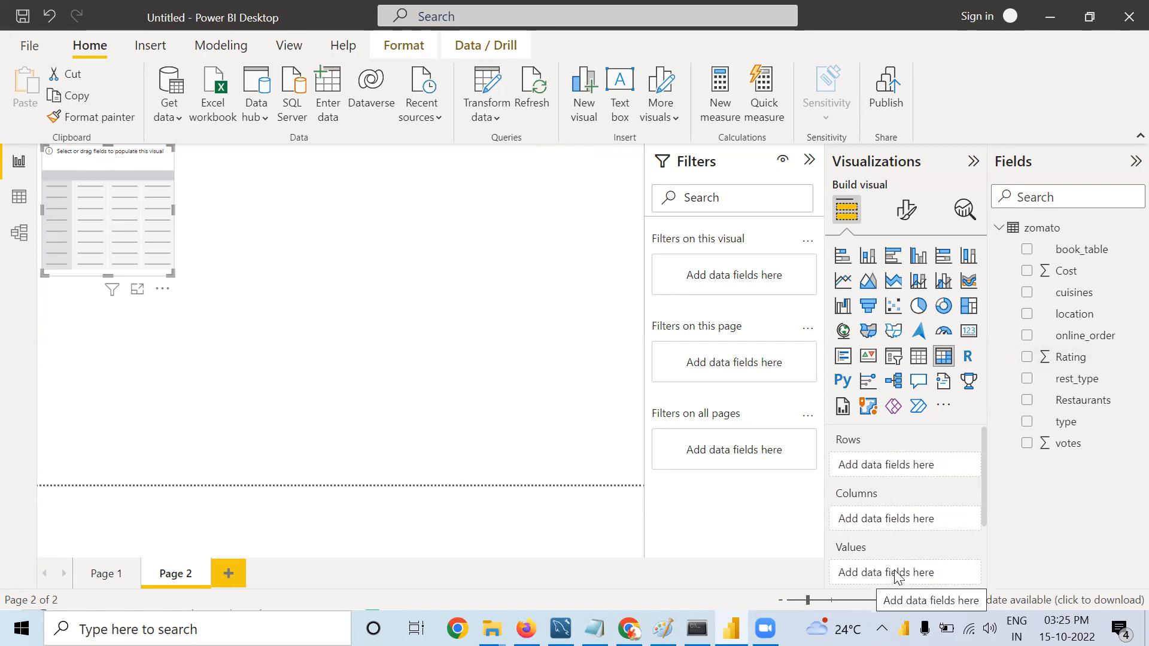
pyautogui.moveTo(1077, 251); pyautogui.dragTo(926, 475)
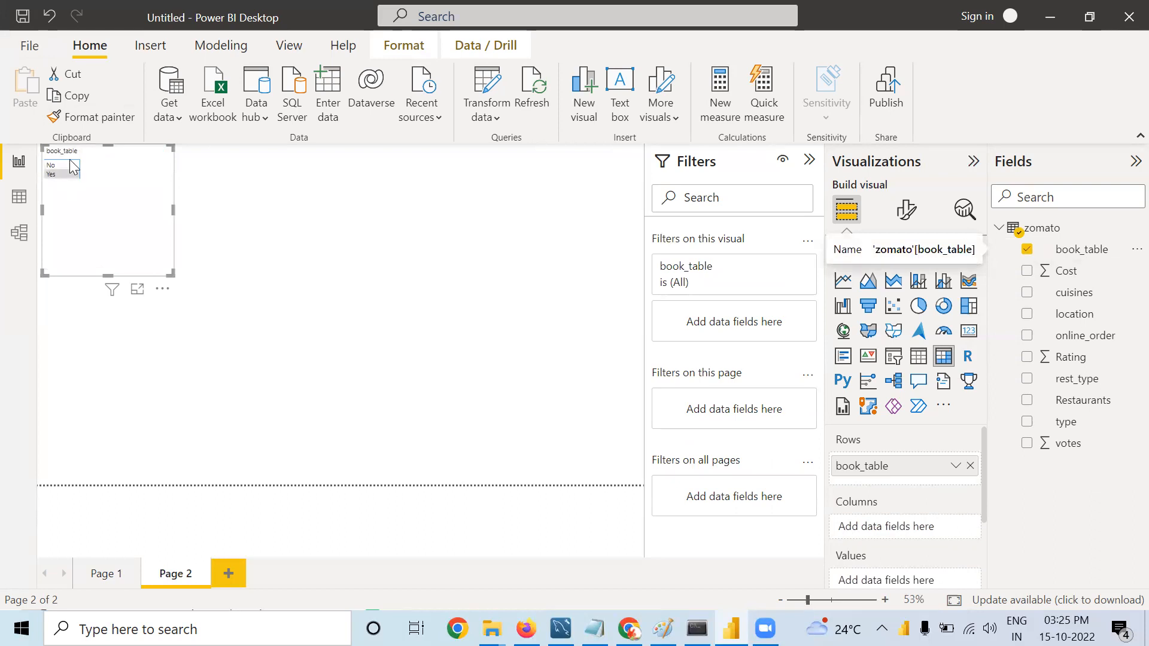
# Step: Add online_order as the matrix columns and Rating as its values, and enlarge the matrix on the page
pyautogui.click(19, 196)
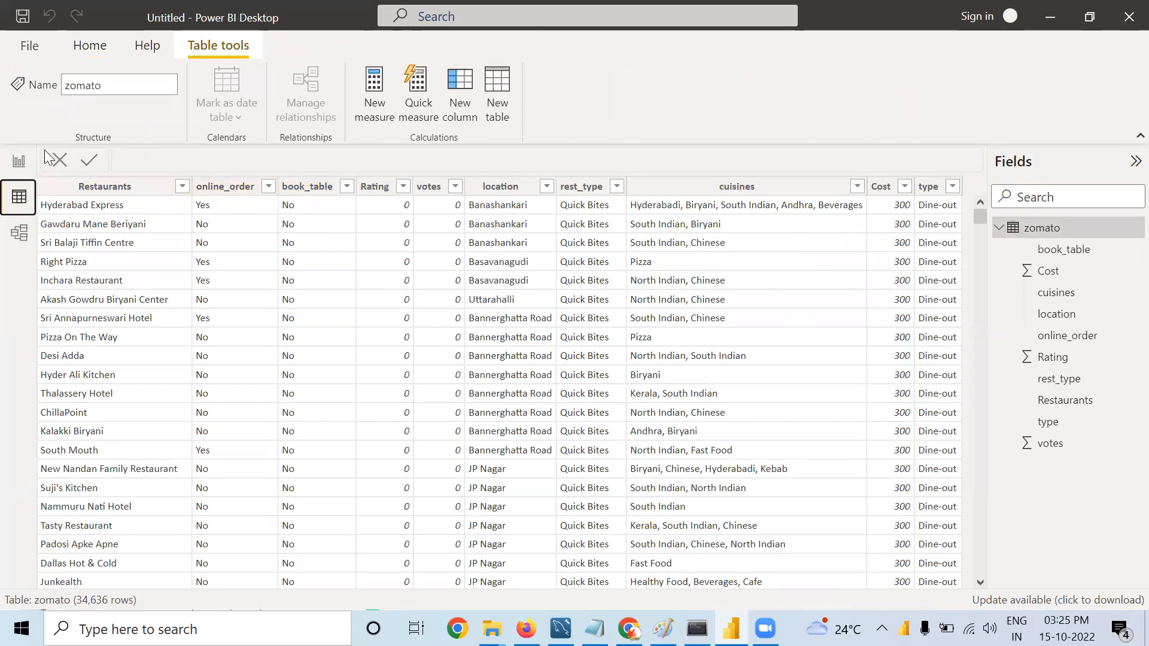
pyautogui.click(19, 168)
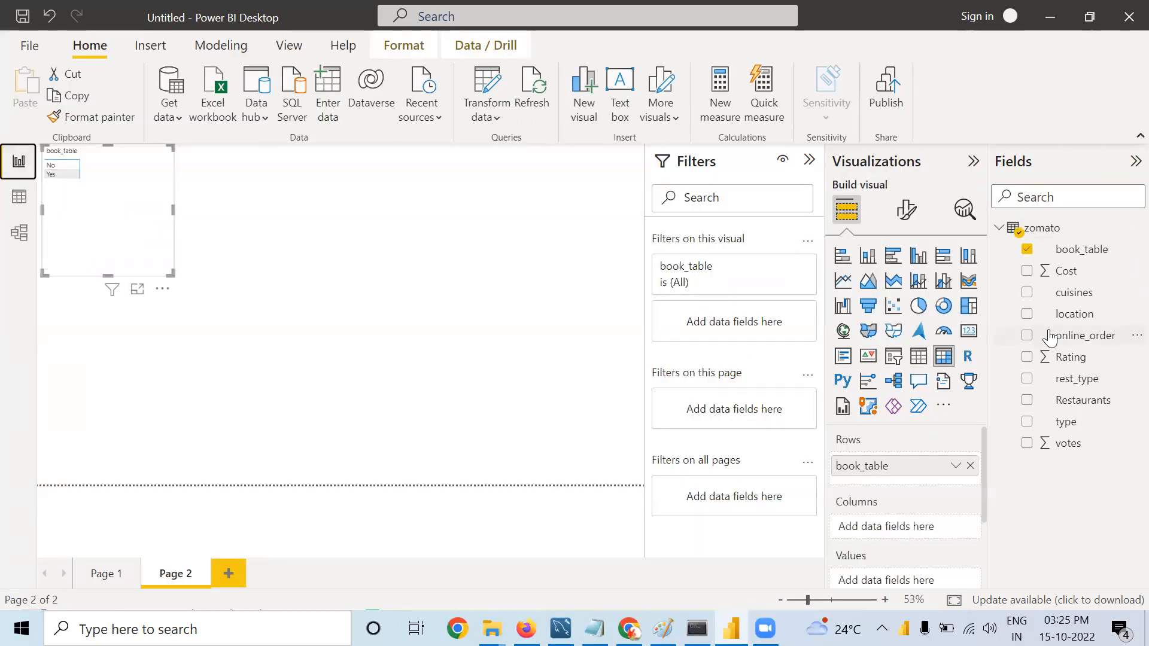
pyautogui.moveTo(1048, 335); pyautogui.dragTo(883, 527)
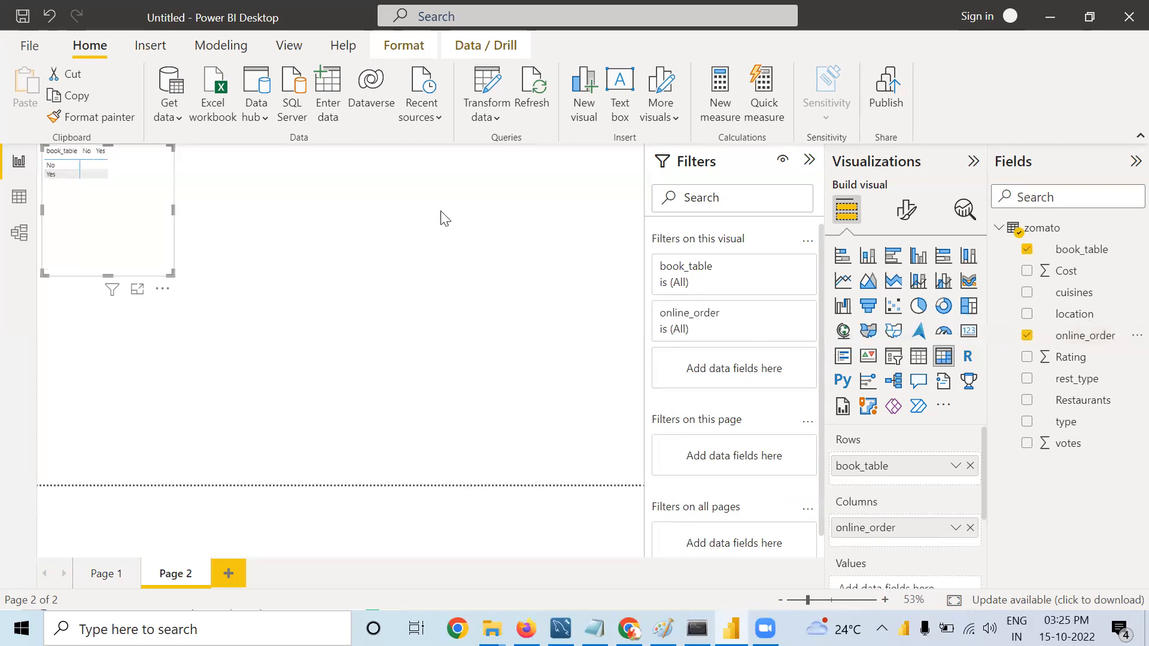
pyautogui.moveTo(1089, 366); pyautogui.dragTo(944, 474)
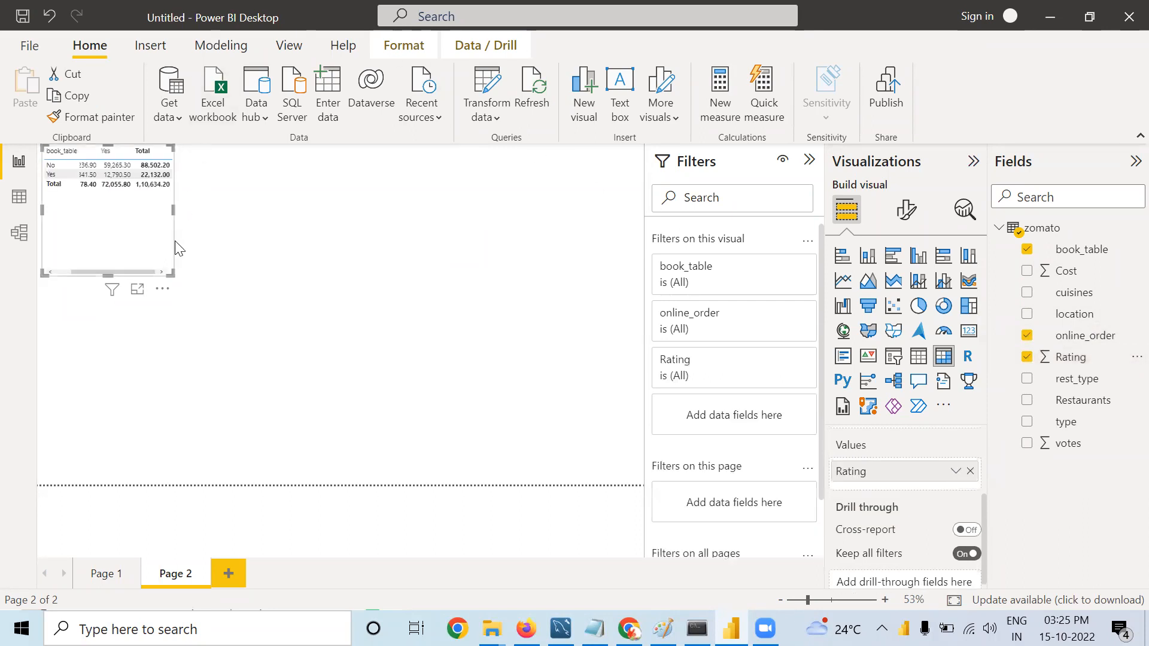
pyautogui.moveTo(166, 274); pyautogui.dragTo(329, 391)
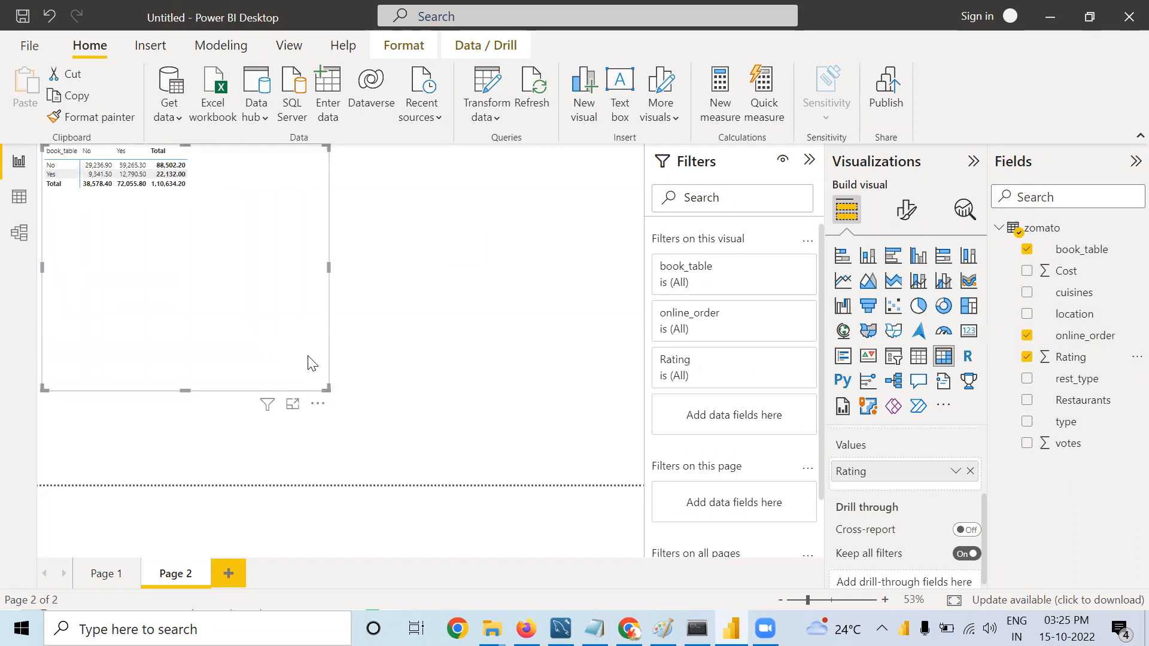
# Step: Set the font size of the matrix values to 24
pyautogui.click(903, 226)
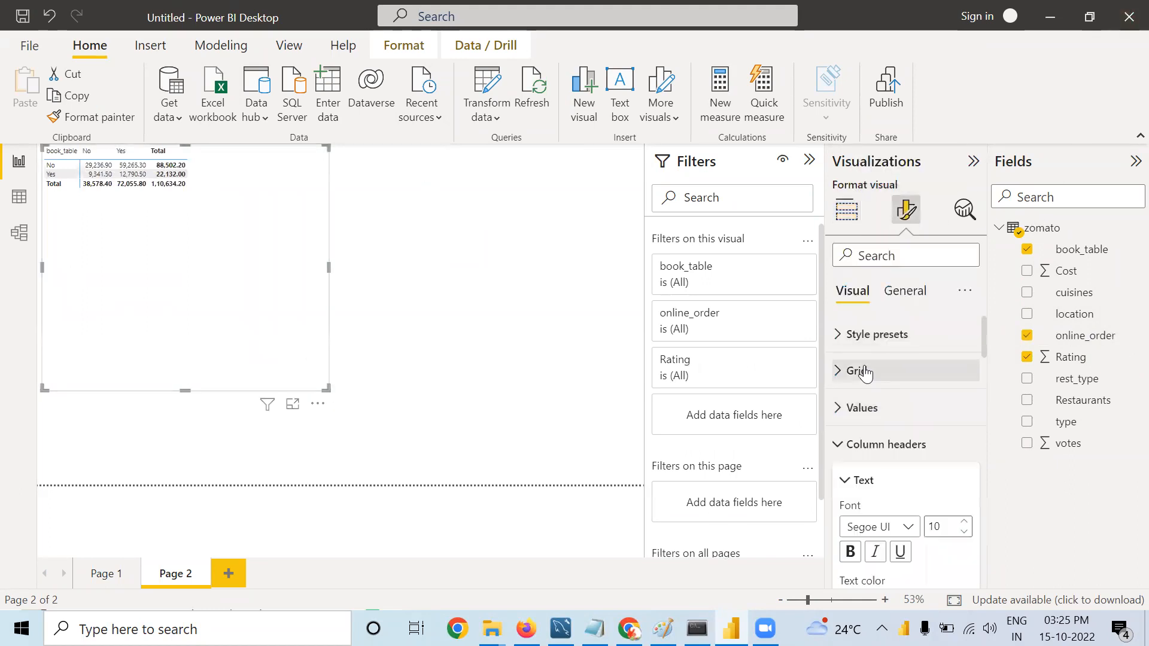
pyautogui.click(859, 413)
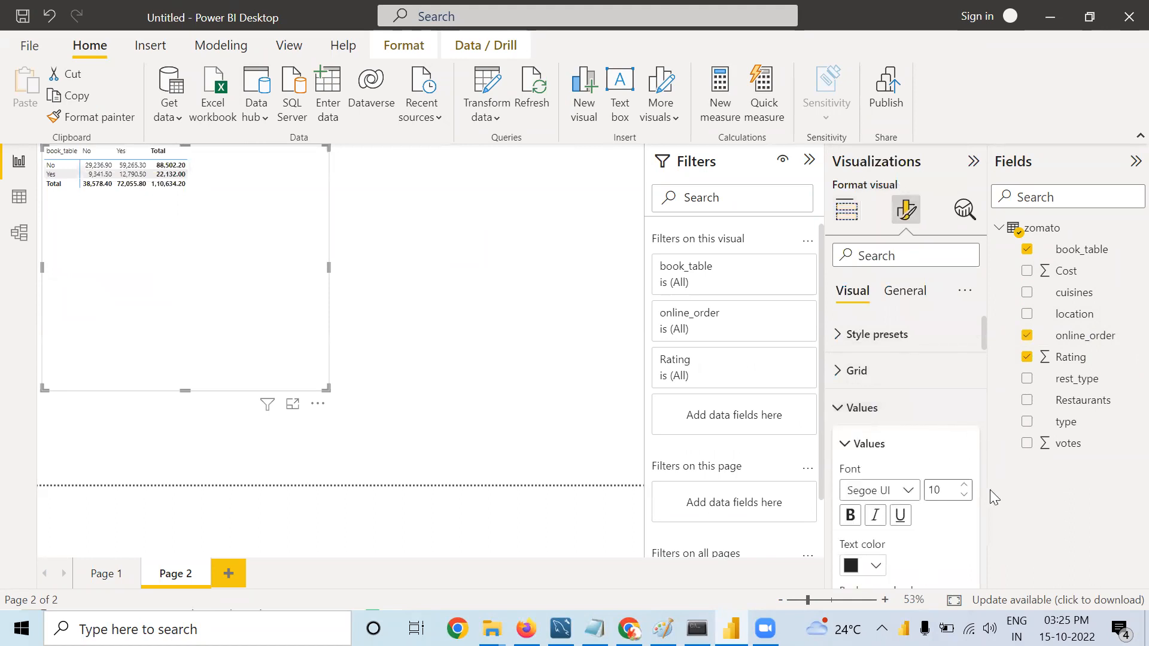
pyautogui.click(961, 486)
pyautogui.click(961, 485)
pyautogui.click(962, 486)
pyautogui.click(963, 486)
pyautogui.click(963, 486)
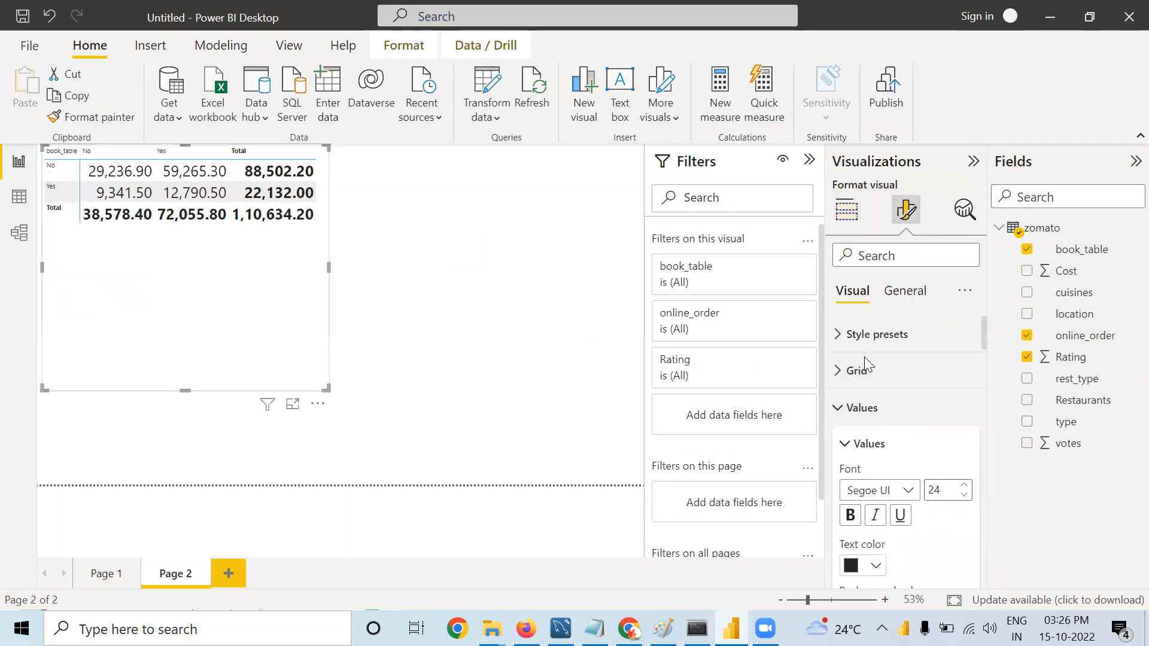
# Step: Set the font size of the matrix column headers to 16
pyautogui.scroll(-2, 879, 413)
pyautogui.scroll(-5, 879, 421)
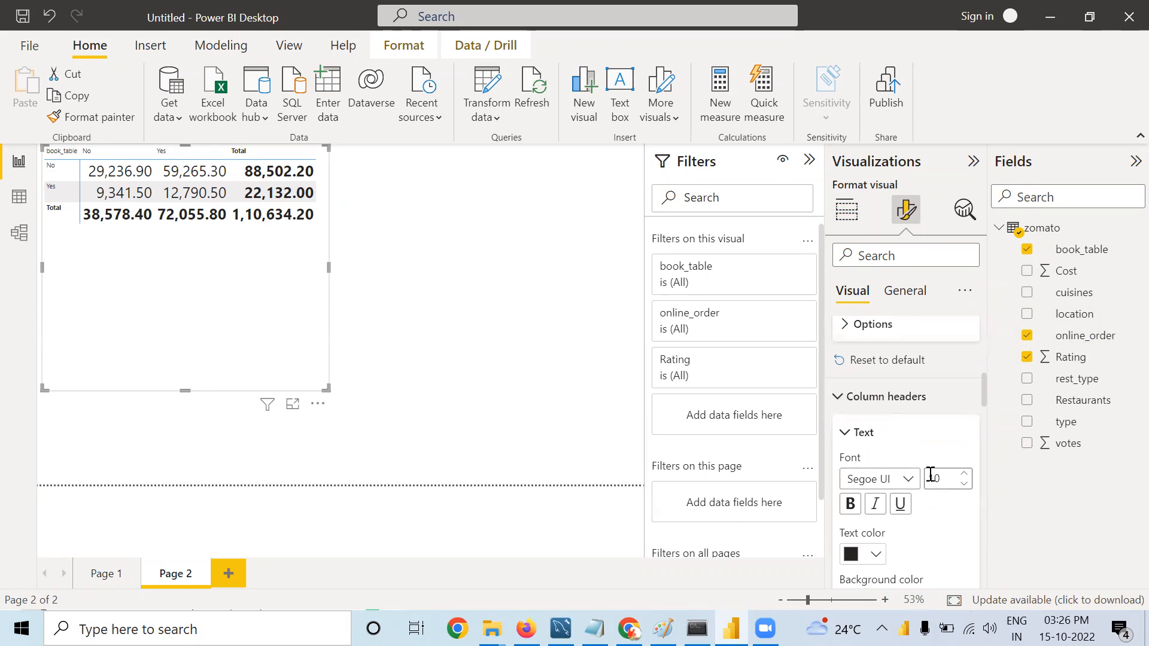
pyautogui.click(964, 474)
pyautogui.click(964, 474)
pyautogui.click(964, 474)
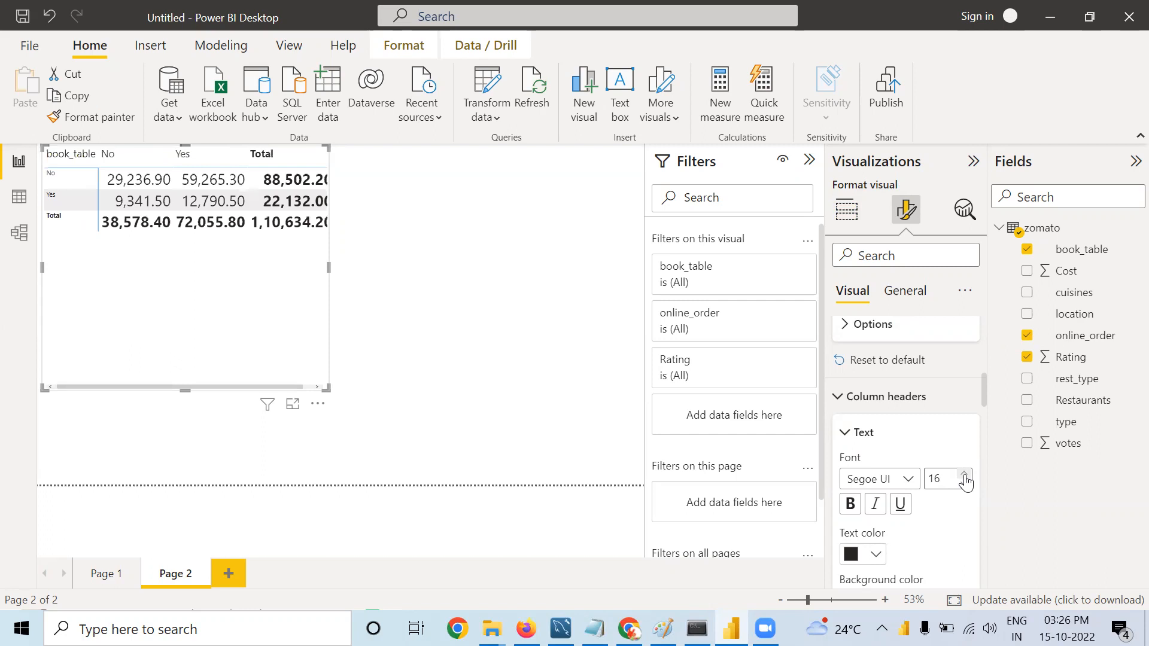
# Step: Set the matrix row headers' font size to 19 and widen the matrix so the Total column fits
pyautogui.scroll(-6, 964, 482)
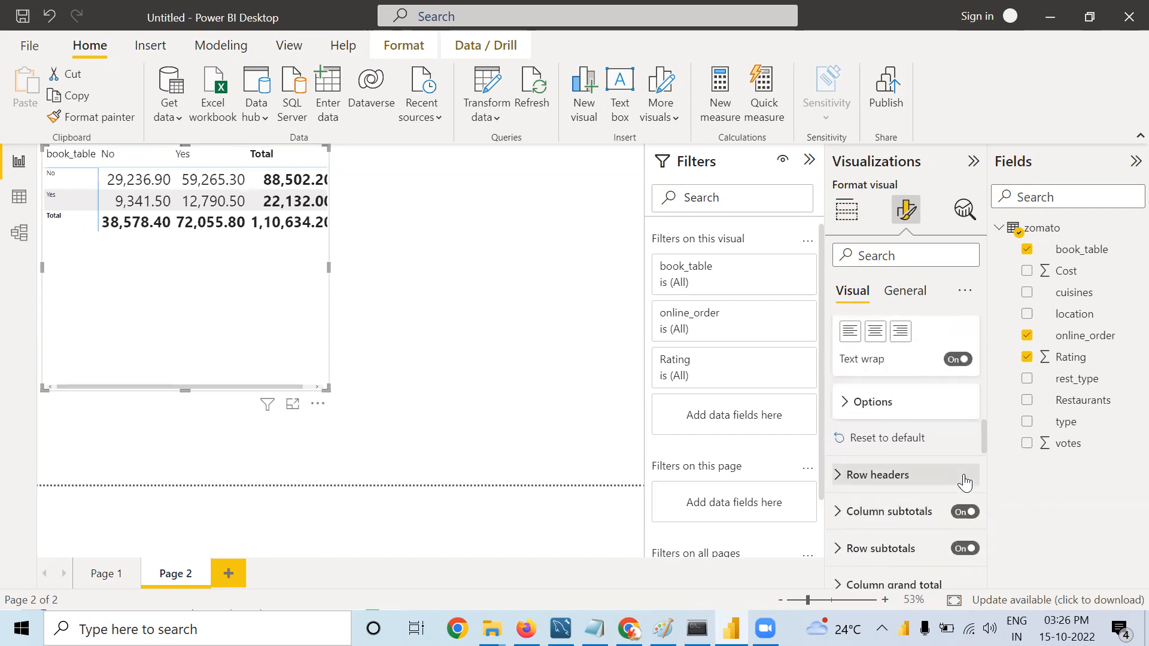
pyautogui.click(965, 482)
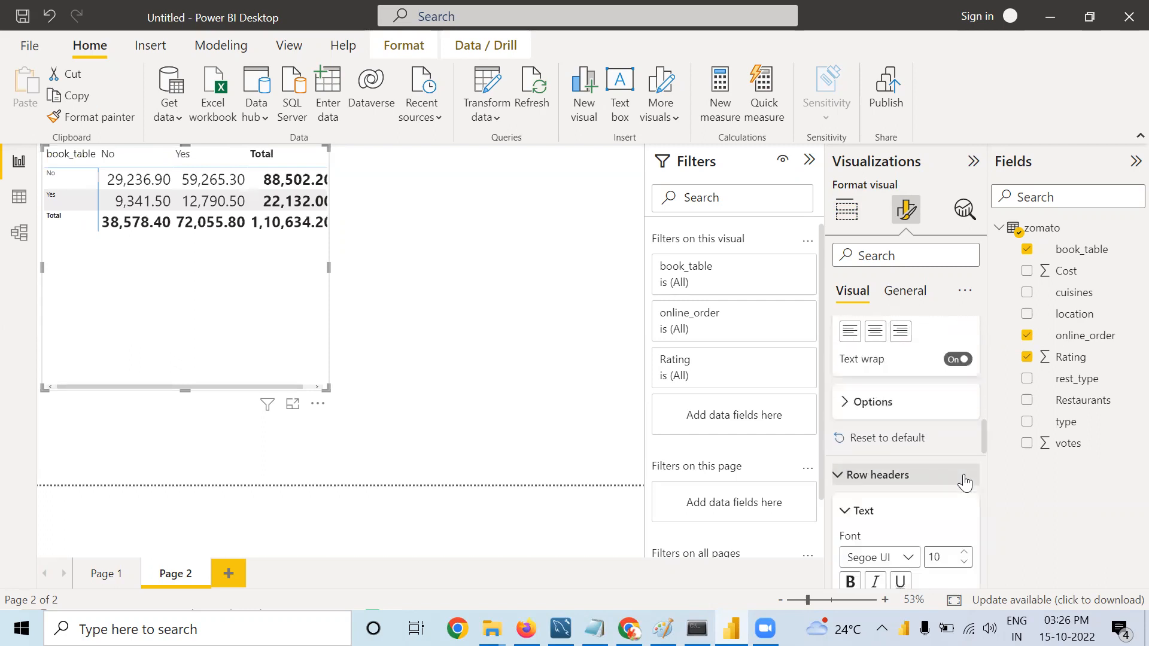
pyautogui.click(965, 552)
pyautogui.click(965, 551)
pyautogui.click(965, 552)
pyautogui.click(965, 551)
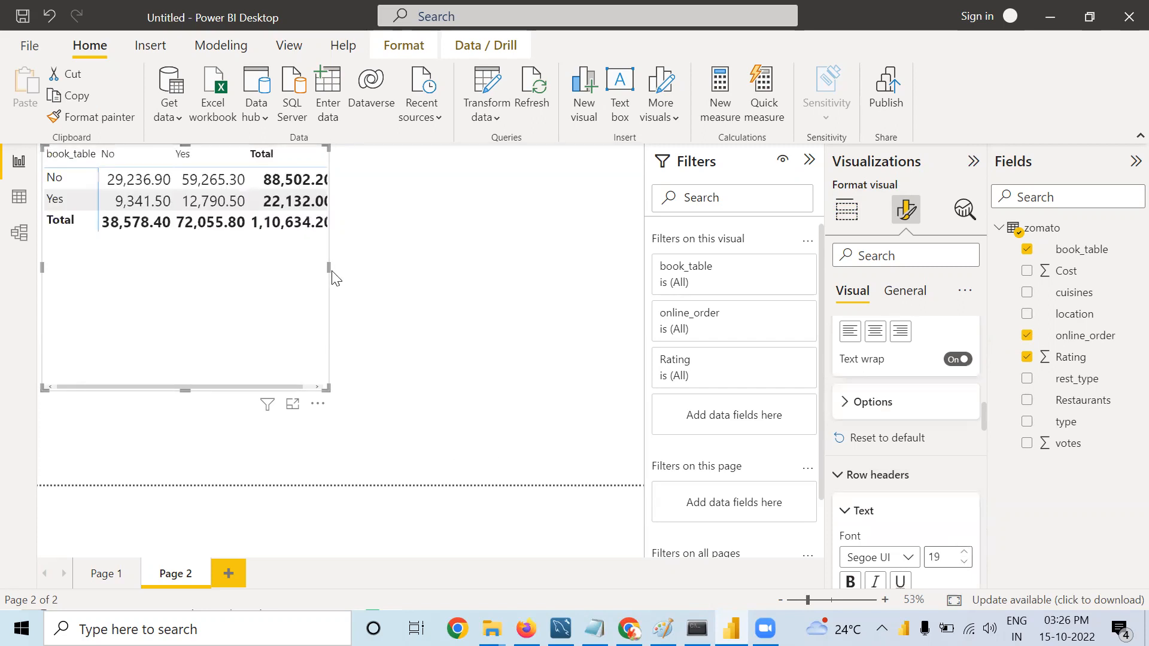
pyautogui.moveTo(327, 267); pyautogui.dragTo(392, 270)
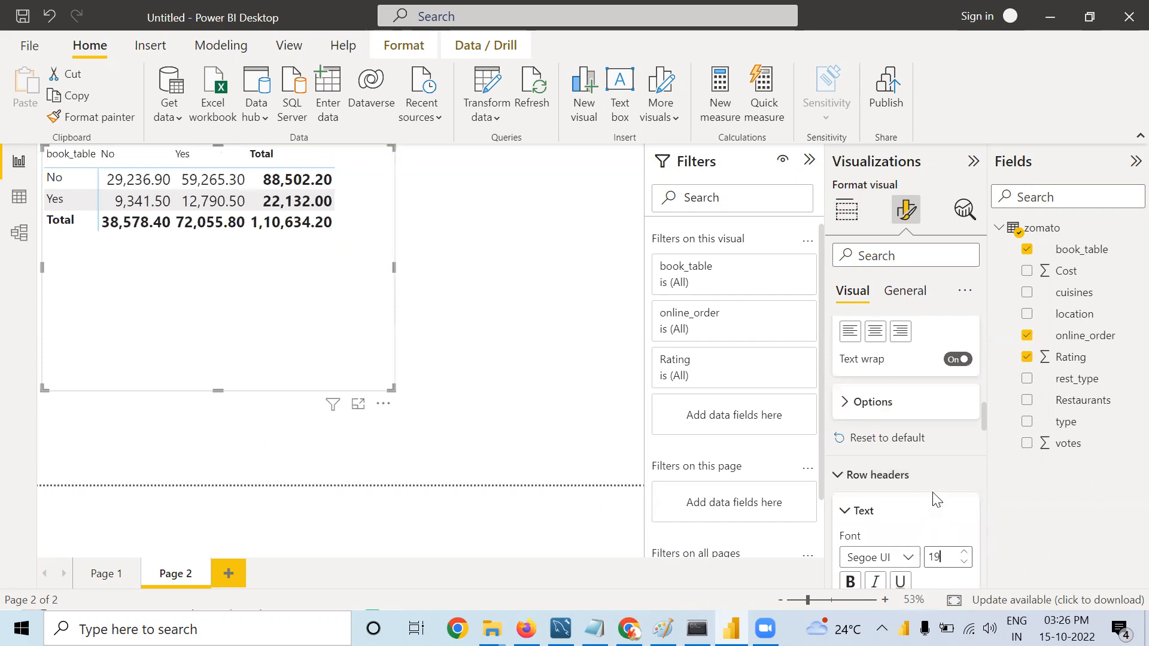
# Step: Set the row headers' background color to the recently used light purple and return to the matrix's field setup
pyautogui.scroll(-3, 934, 502)
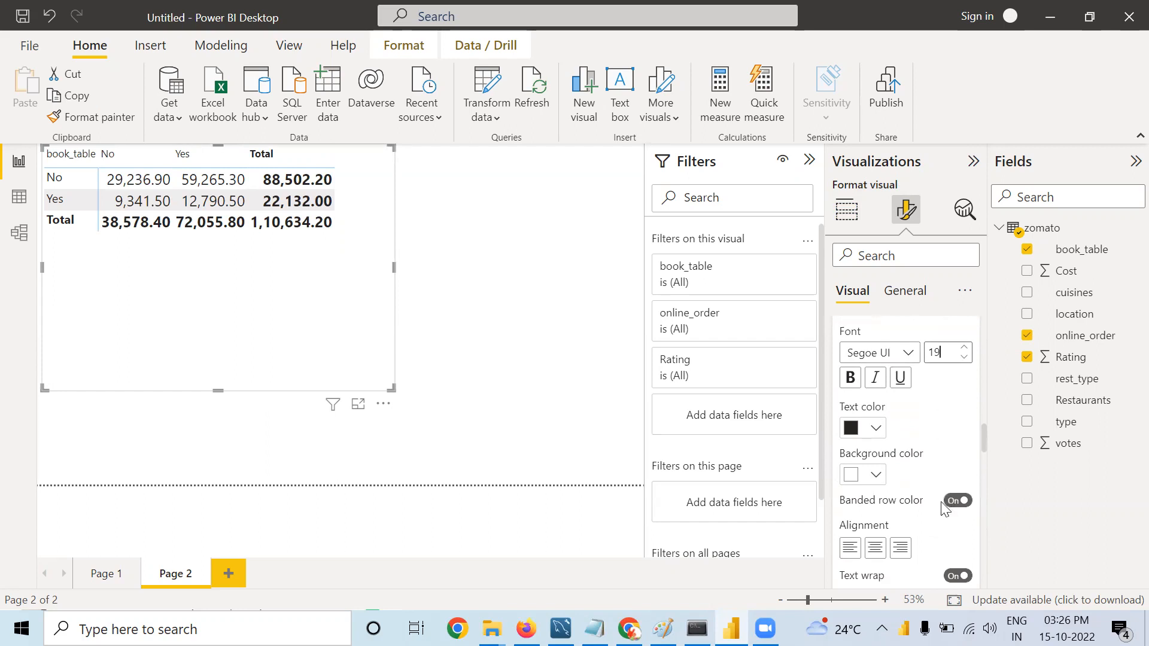
pyautogui.click(875, 475)
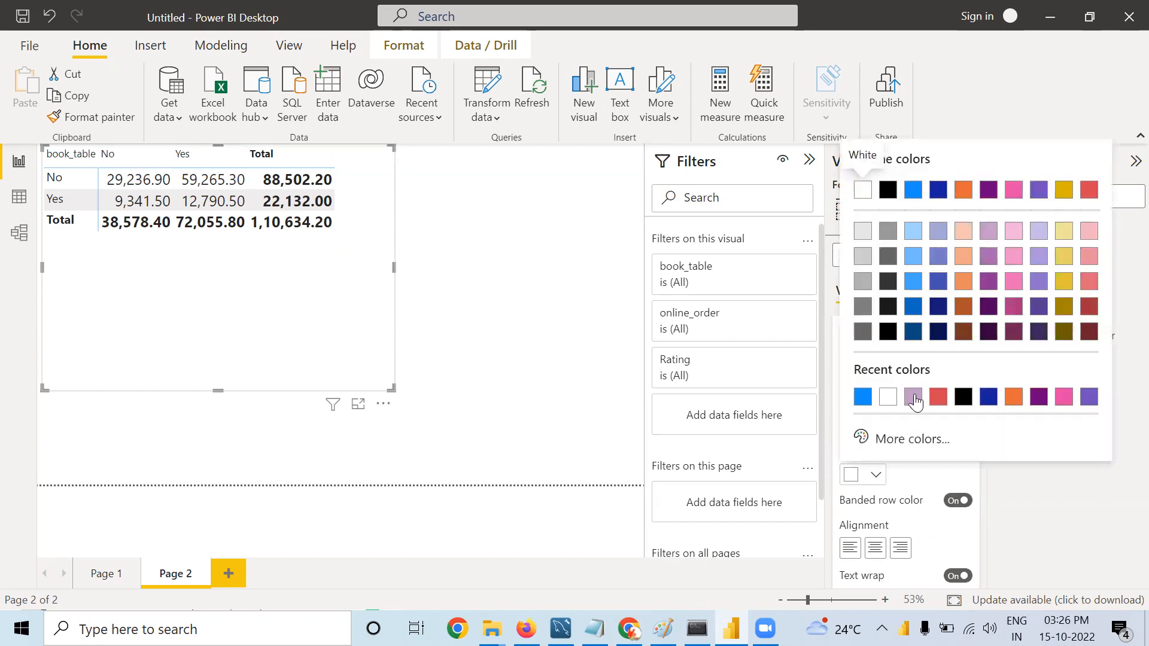
pyautogui.click(915, 397)
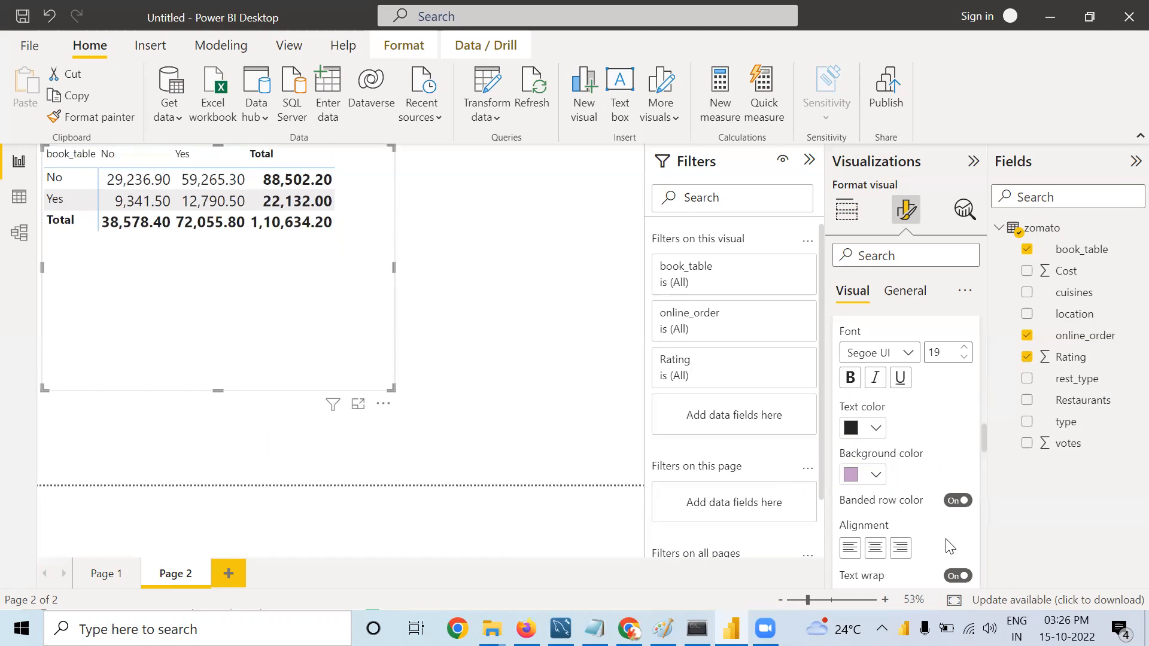
pyautogui.scroll(-2, 907, 512)
pyautogui.scroll(3, 907, 512)
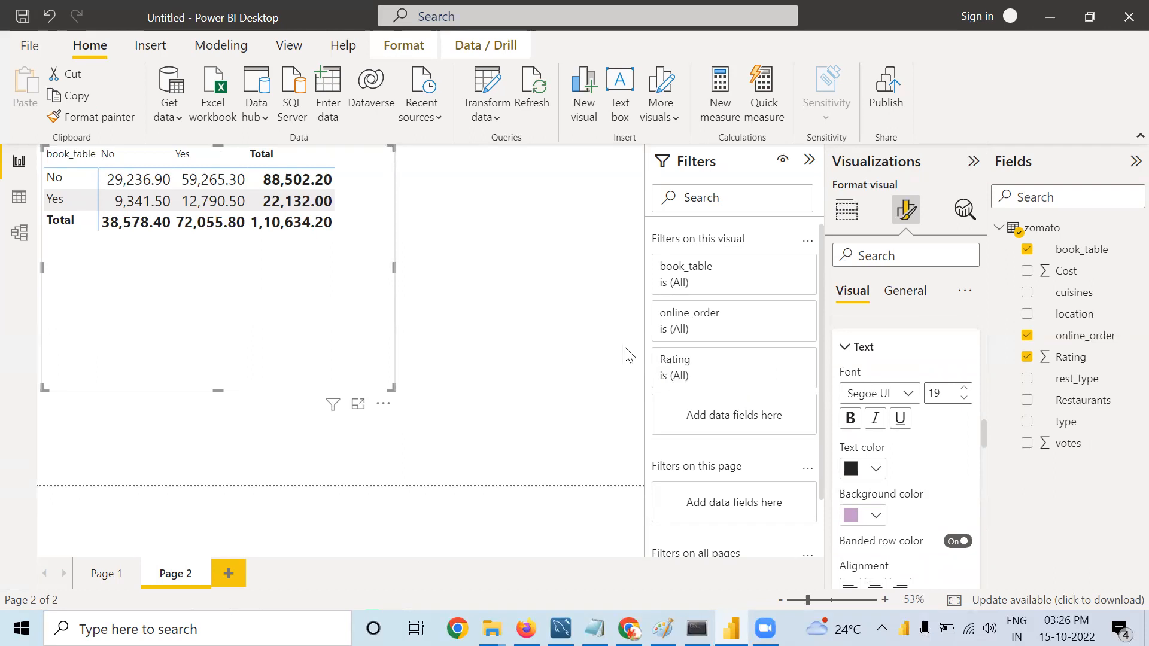
pyautogui.scroll(5, 906, 469)
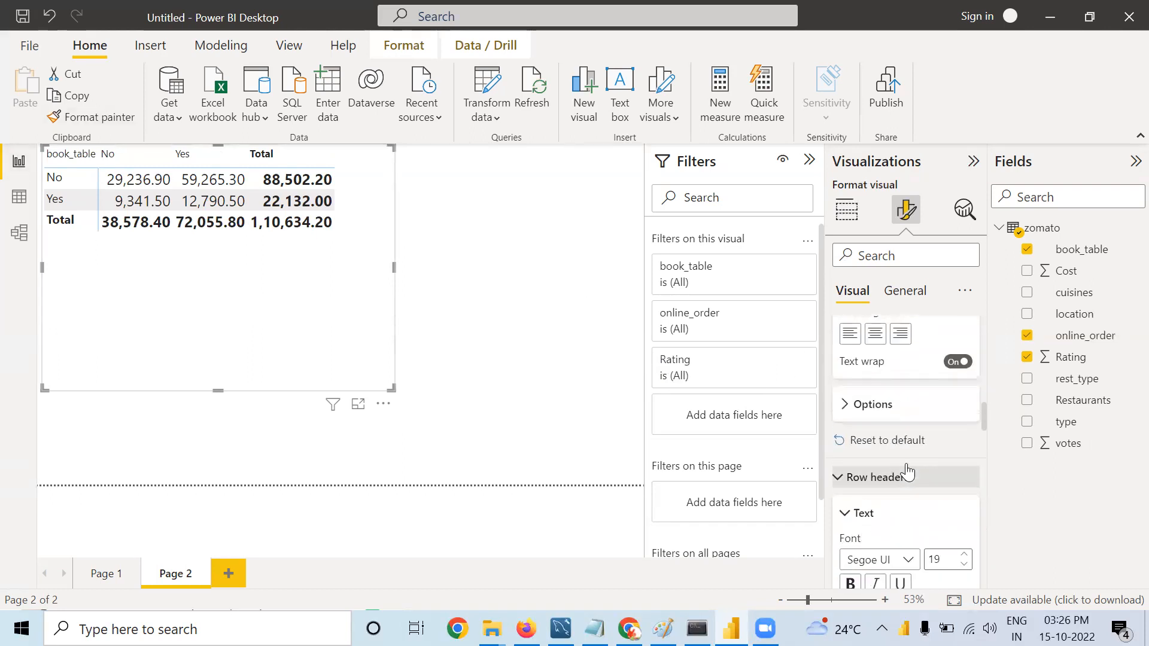
pyautogui.scroll(5, 886, 496)
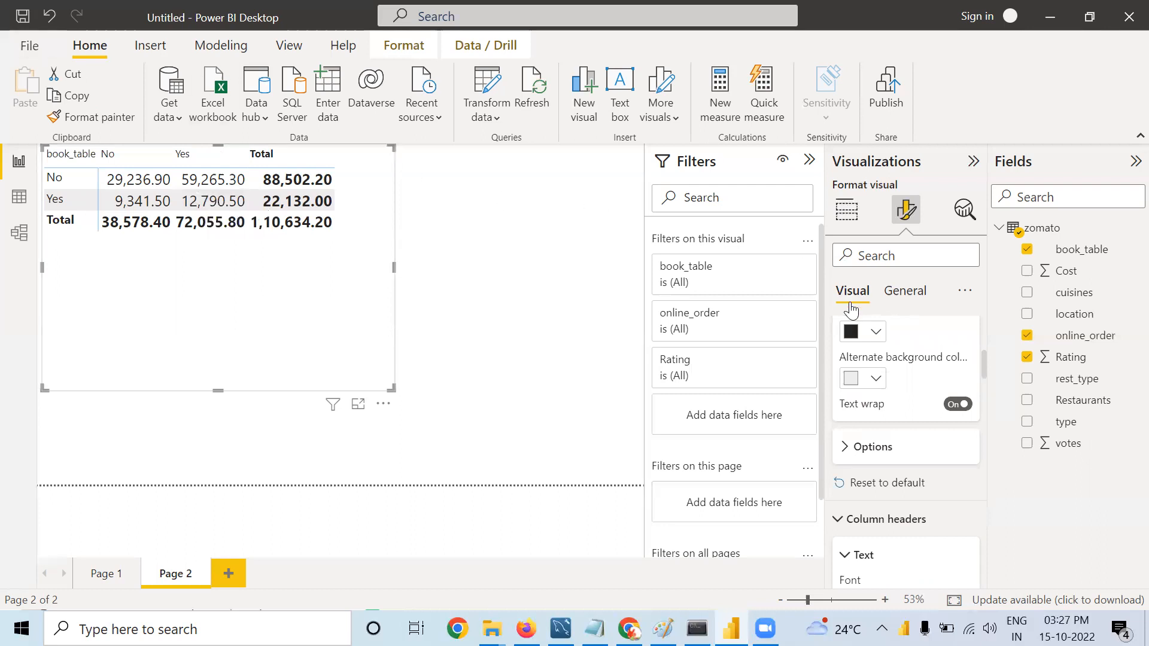
pyautogui.click(846, 210)
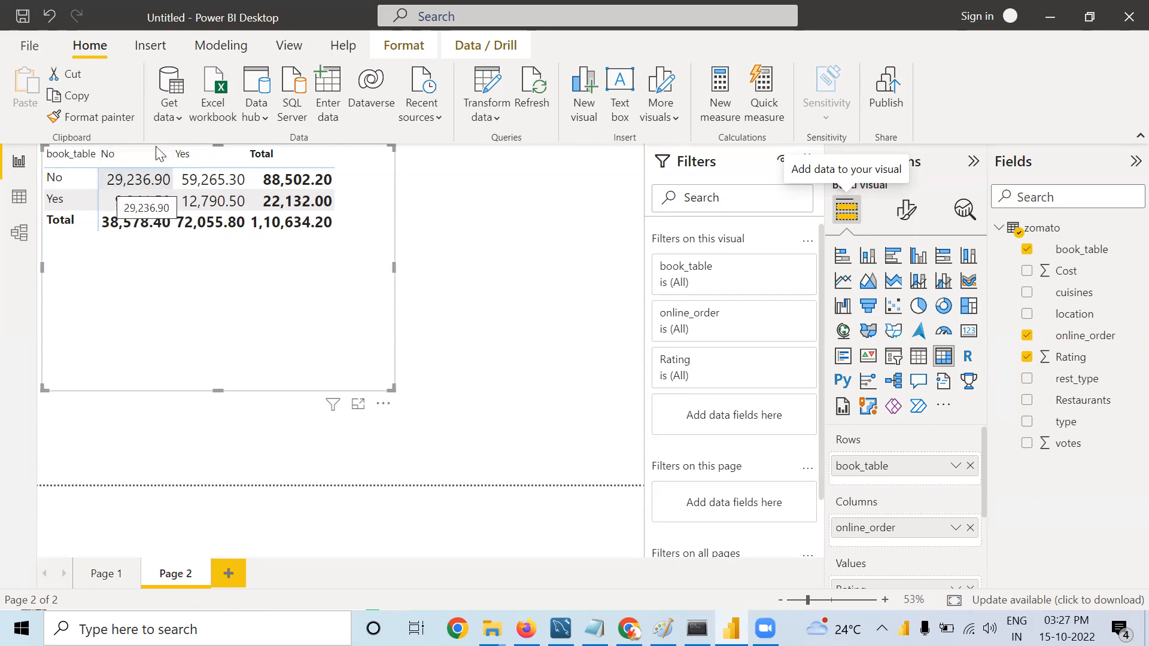
# Step: Examine the online_order, book_table and Rating columns in the zomato data table, and return to the report
pyautogui.click(21, 197)
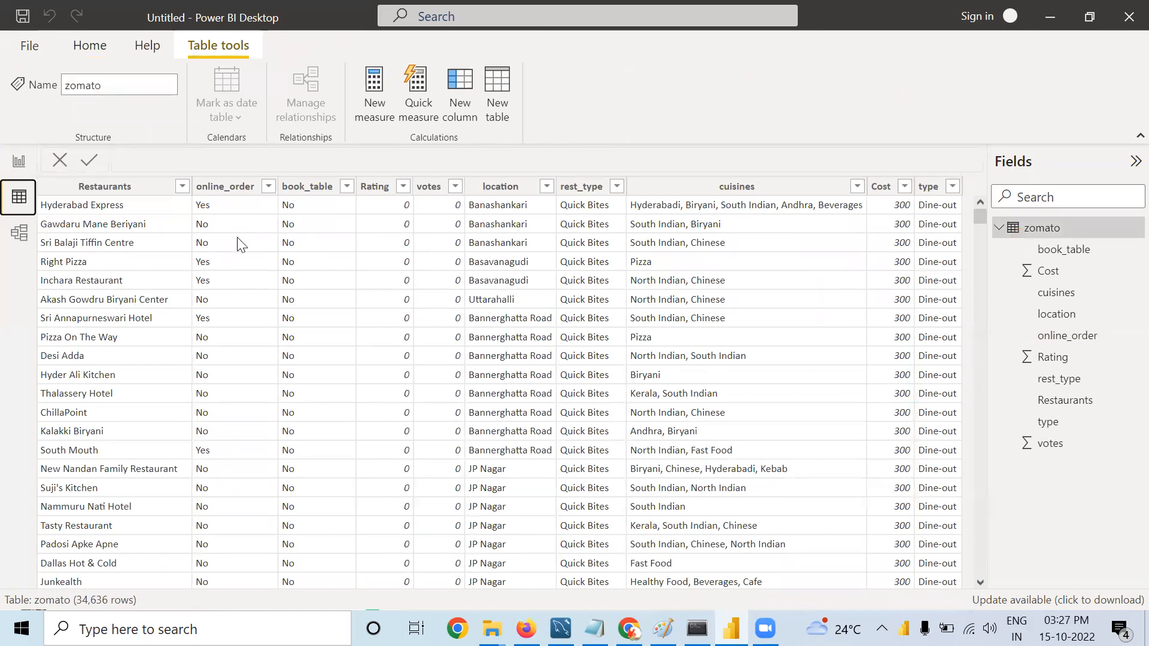
pyautogui.scroll(-6, 272, 359)
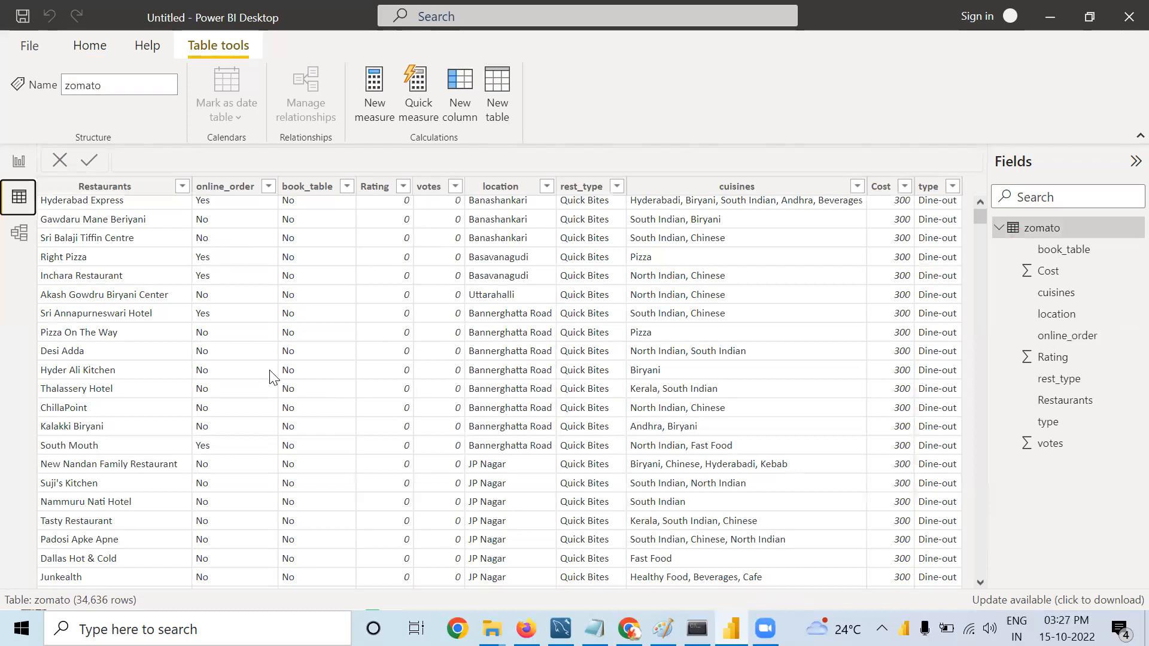
pyautogui.scroll(-20, 267, 355)
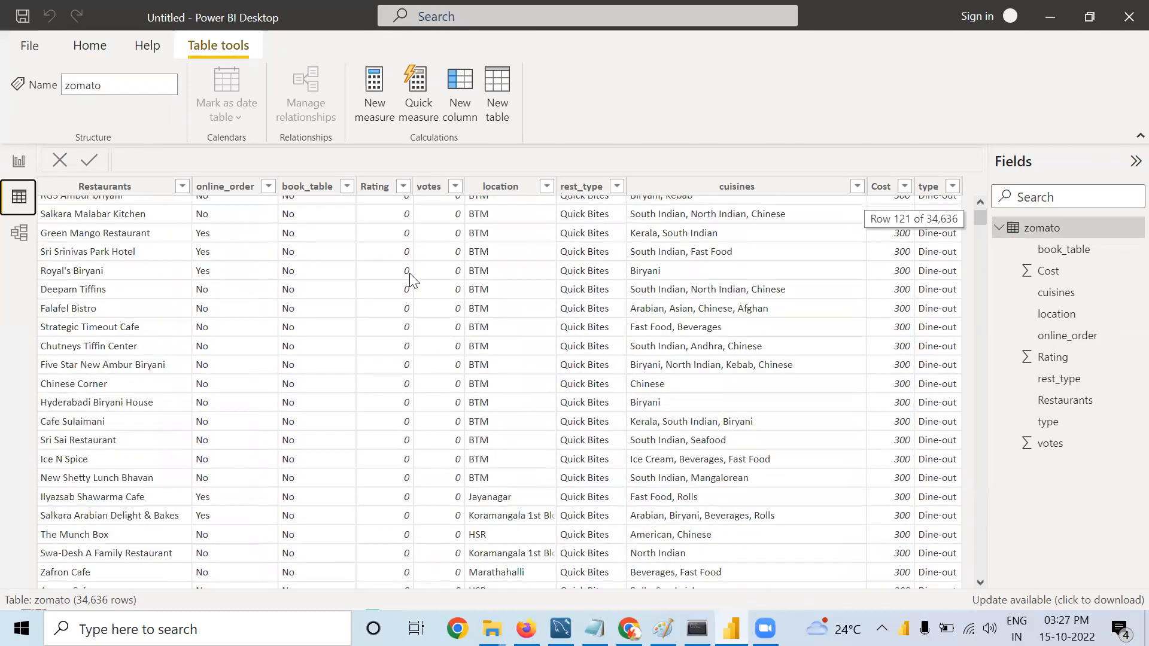
pyautogui.moveTo(980, 218); pyautogui.dragTo(979, 398)
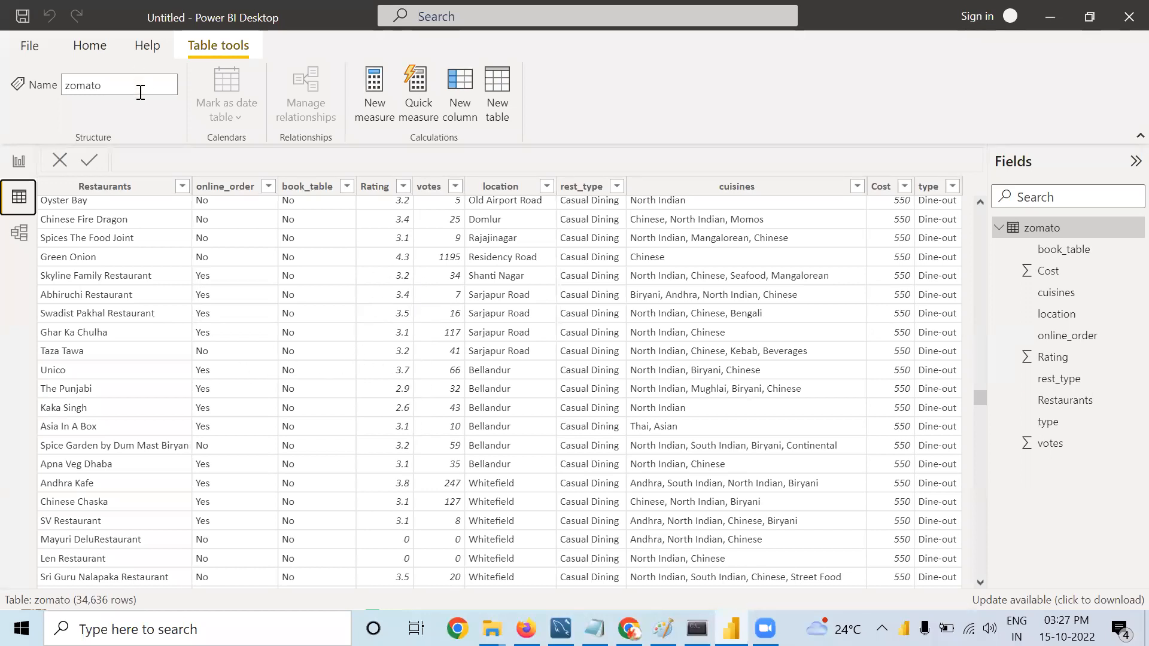
pyautogui.click(19, 161)
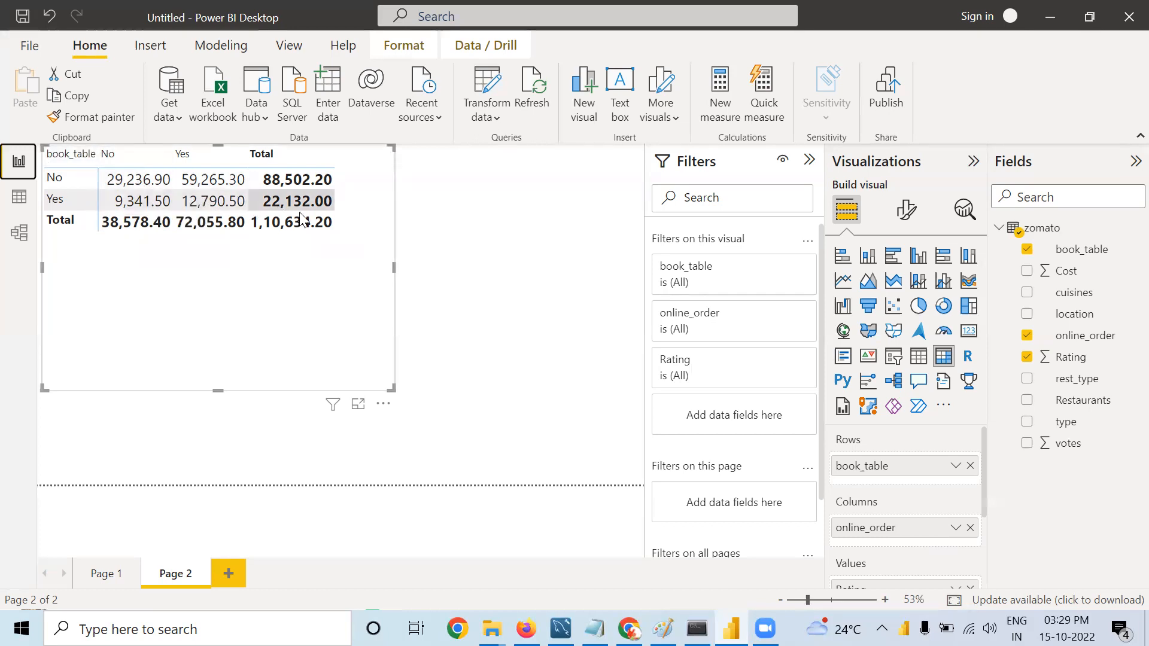
# Step: Change the matrix's Rating aggregation from sum to Average, check the cell values, and deselect the visual
pyautogui.click(537, 351)
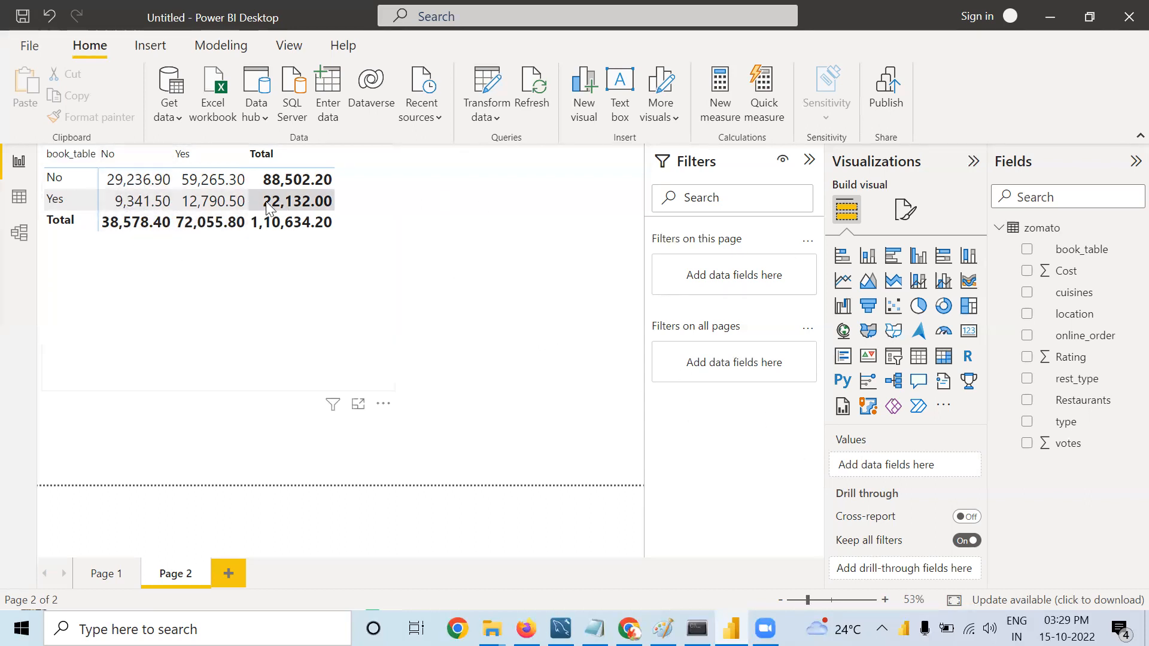
pyautogui.click(309, 254)
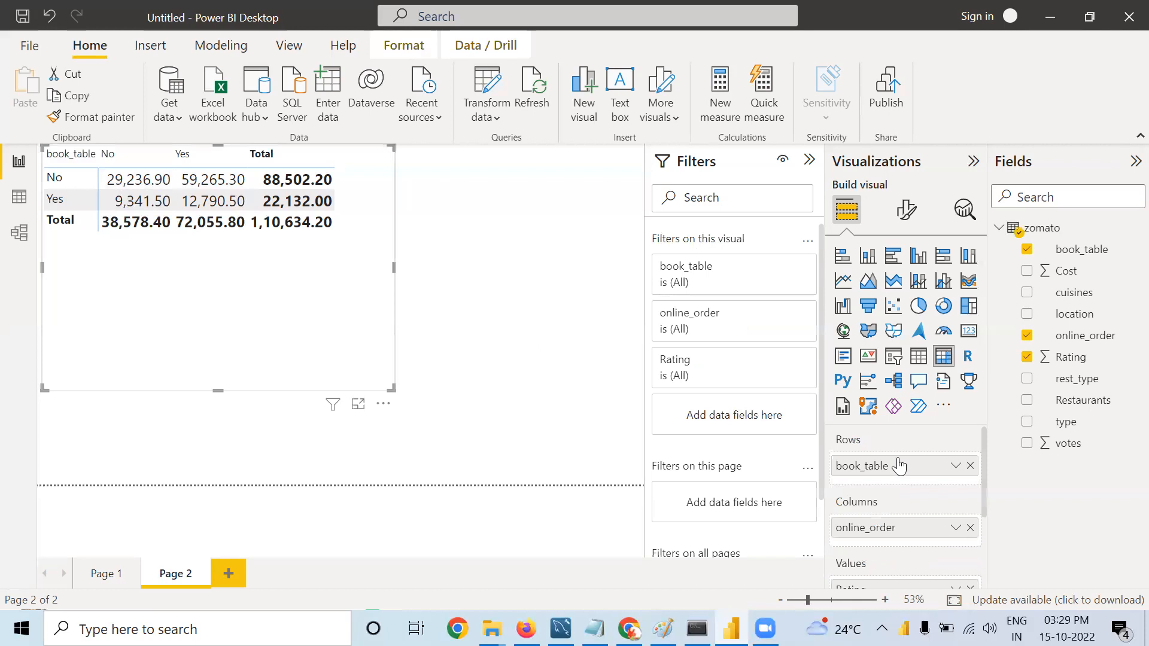
pyautogui.scroll(-1, 888, 482)
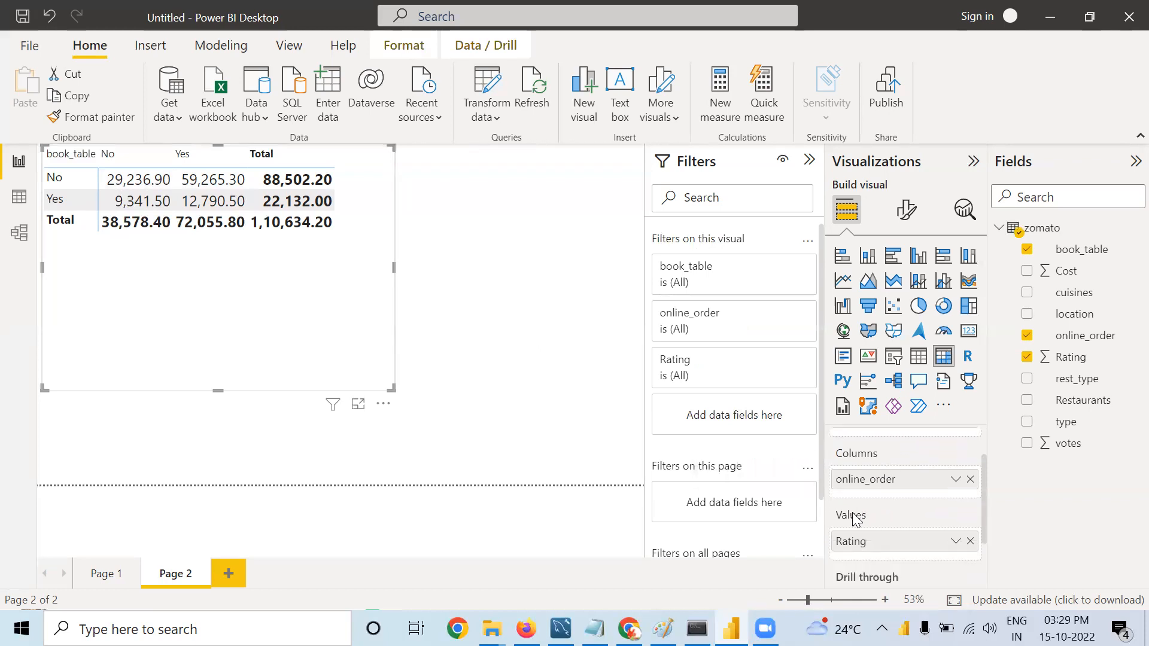
pyautogui.rightClick(890, 540)
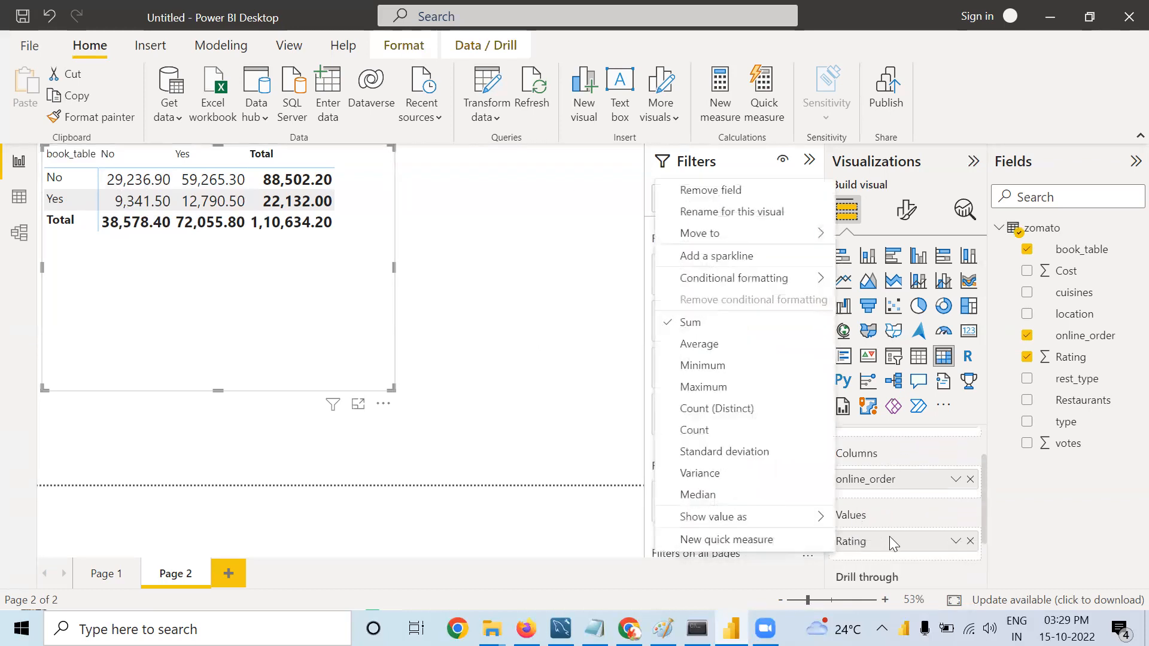
pyautogui.click(673, 345)
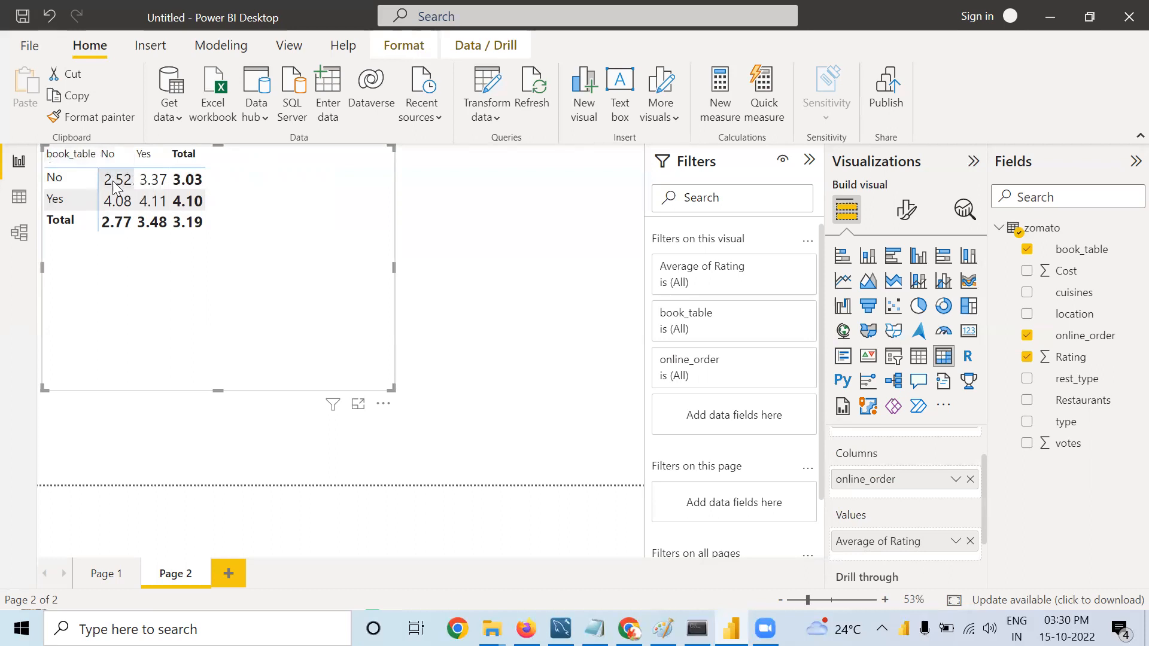
pyautogui.moveTo(118, 183)
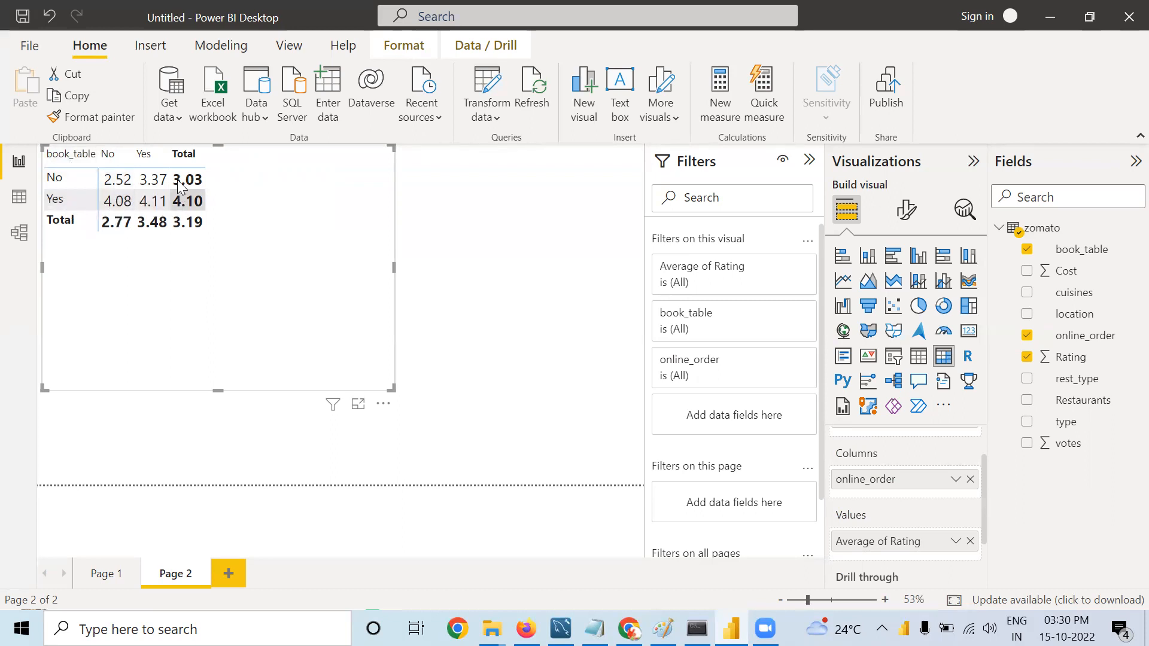
pyautogui.moveTo(144, 208)
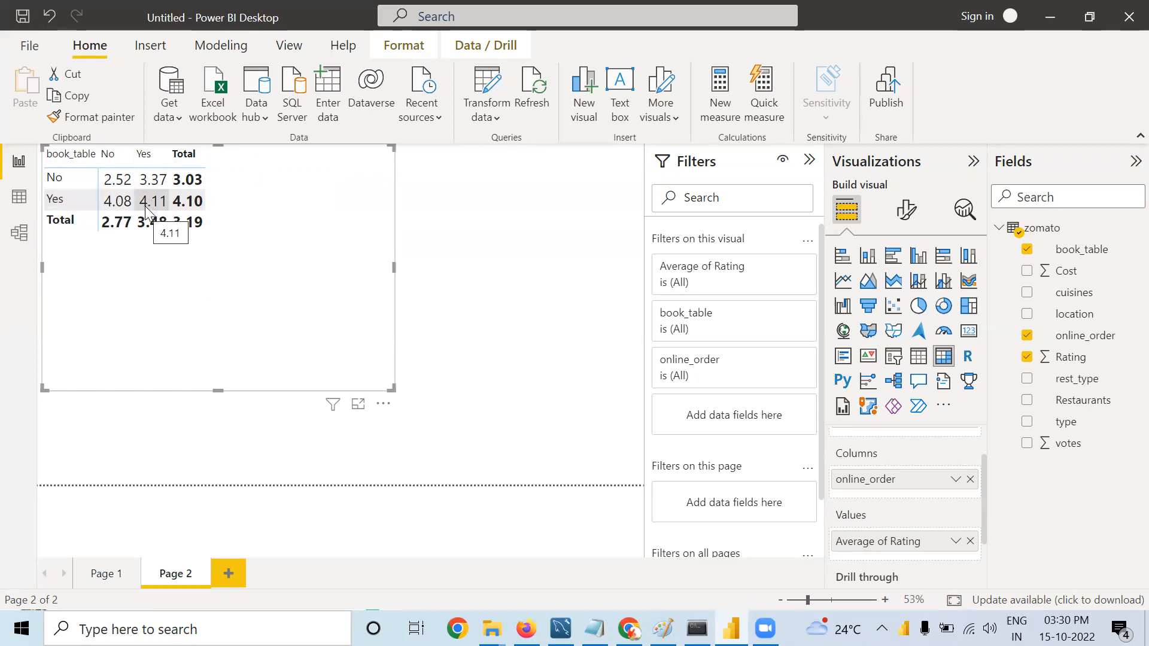
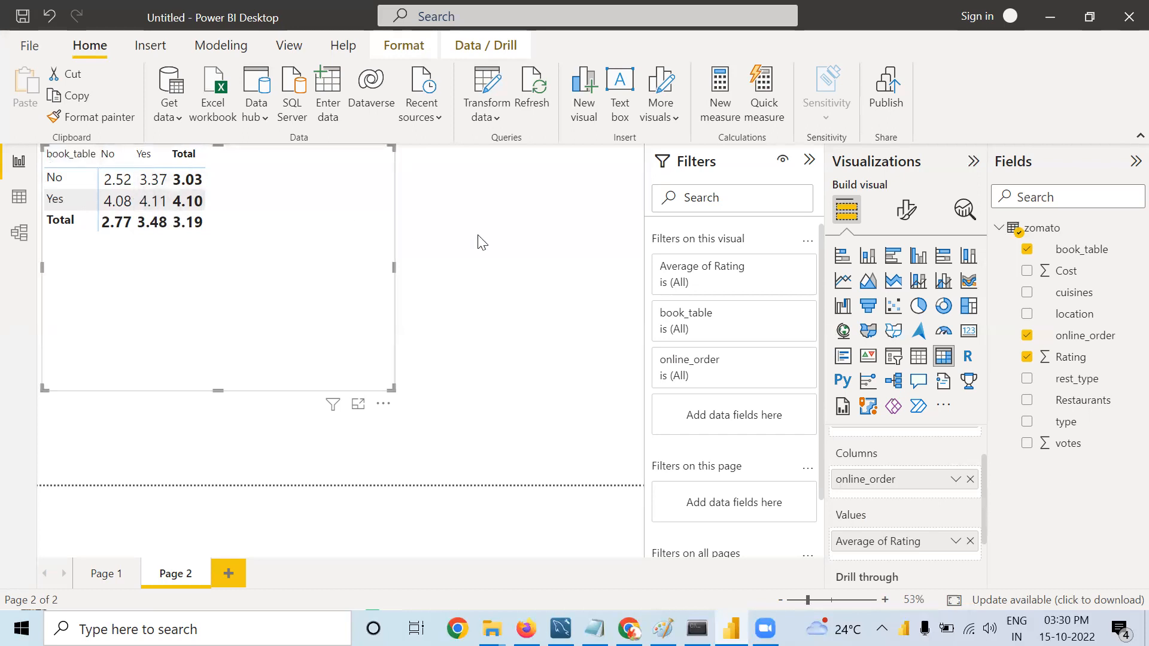
pyautogui.click(499, 250)
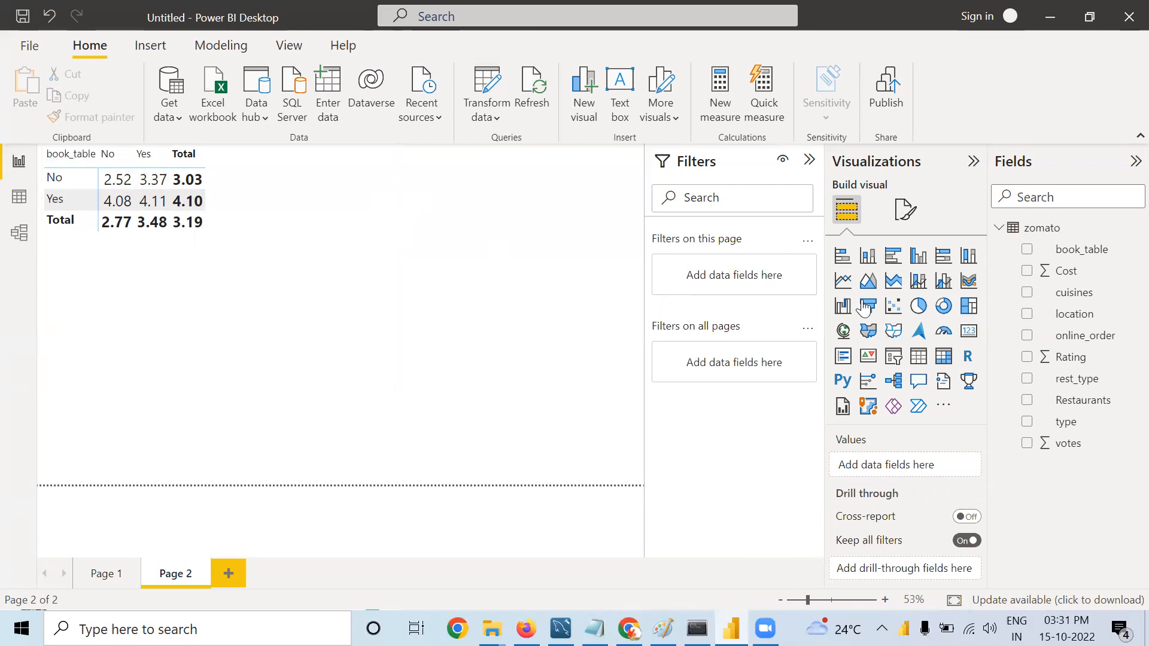
# Step: Insert a donut chart below the matrix with type as its legend and Cost as its values
pyautogui.click(943, 306)
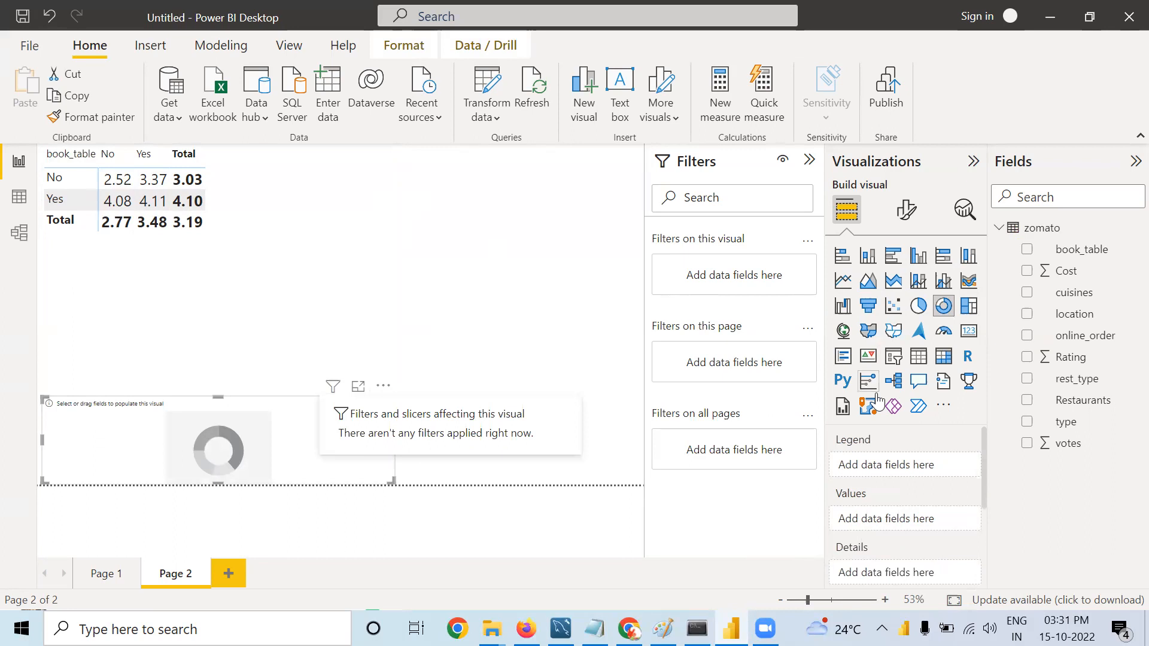
pyautogui.moveTo(1065, 422); pyautogui.dragTo(897, 466)
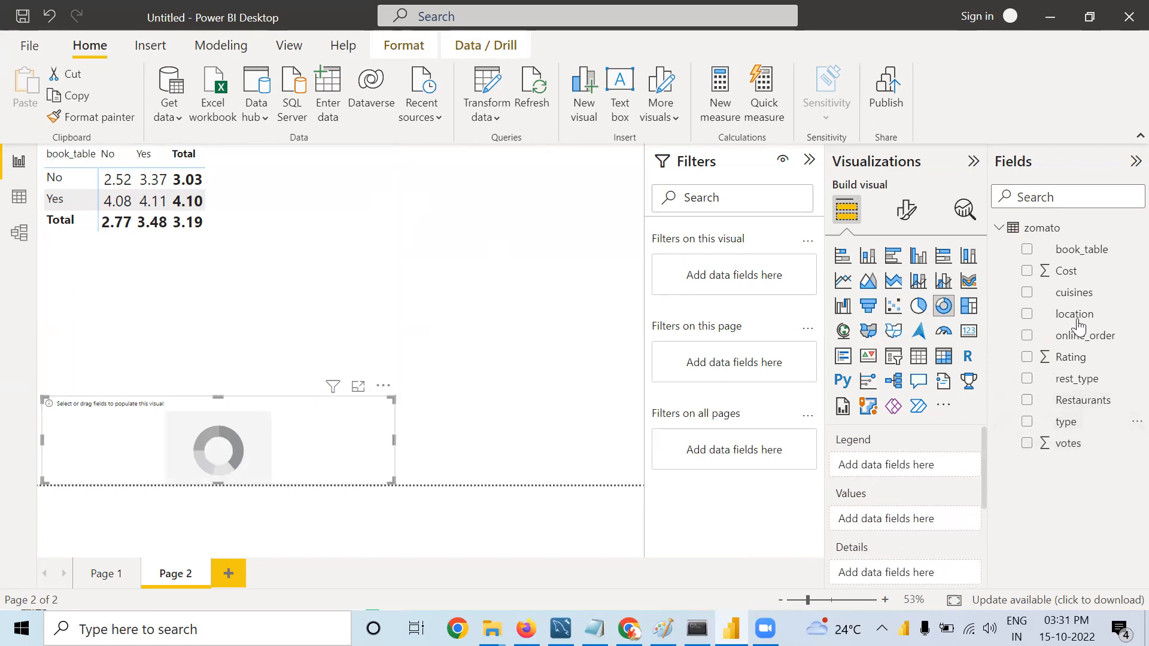
pyautogui.click(1074, 292)
pyautogui.moveTo(1068, 272); pyautogui.dragTo(915, 527)
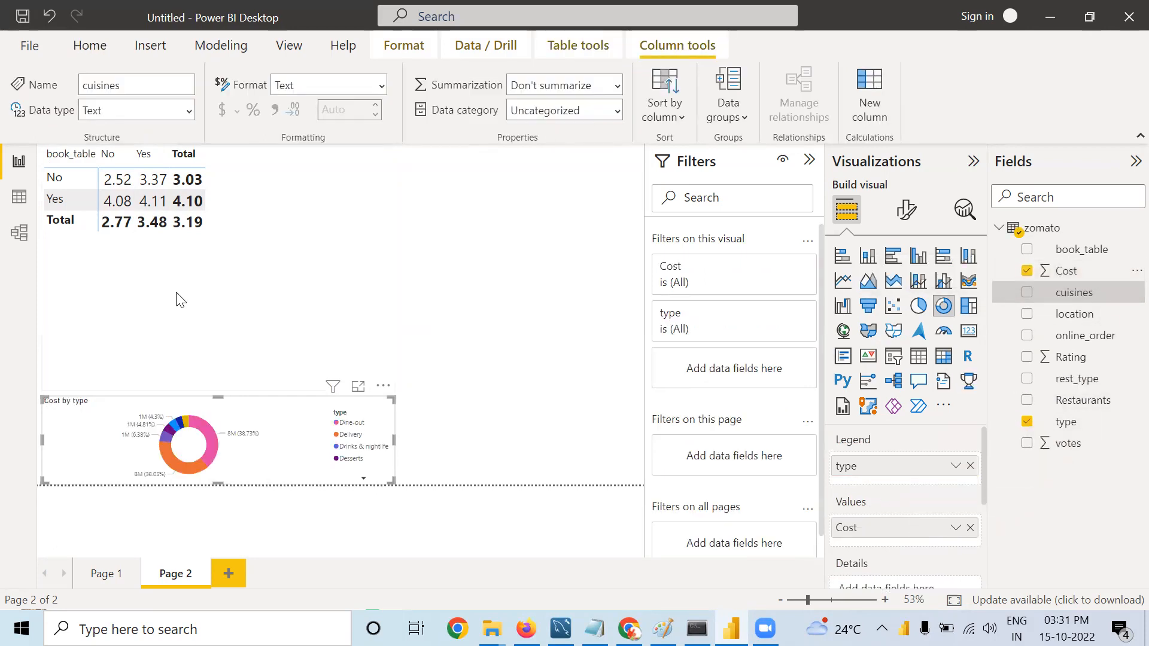
# Step: Make the donut chart taller up to just below the matrix figures, narrow its width, and deselect it
pyautogui.moveTo(221, 399); pyautogui.dragTo(232, 269)
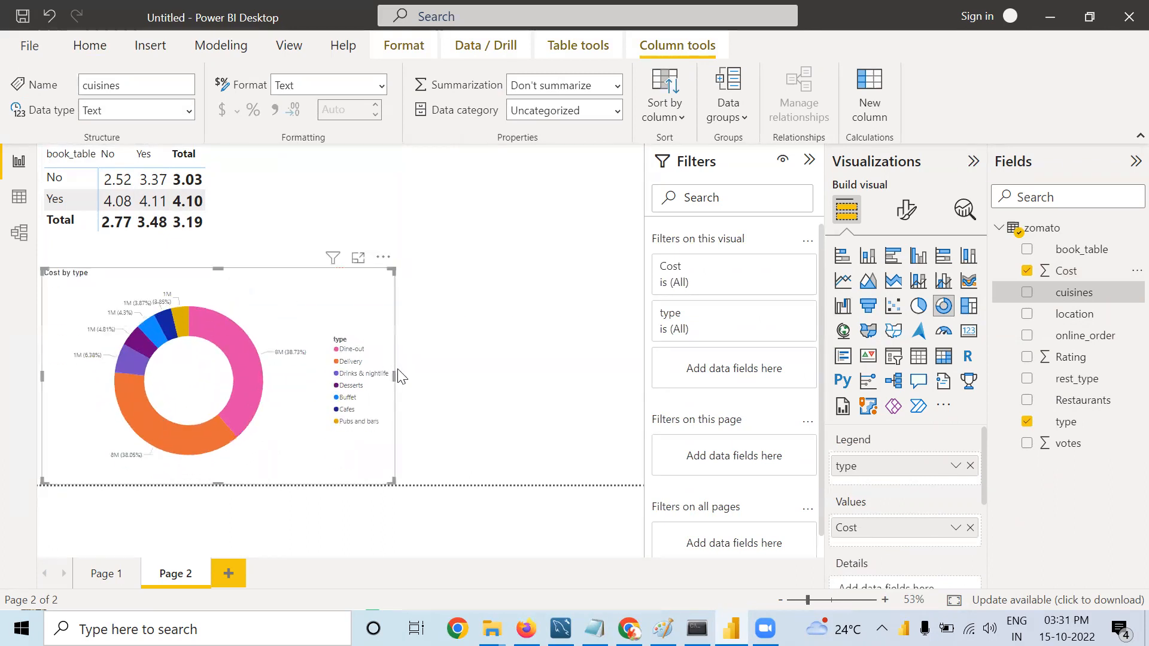
pyautogui.moveTo(393, 372); pyautogui.dragTo(284, 372)
pyautogui.click(543, 250)
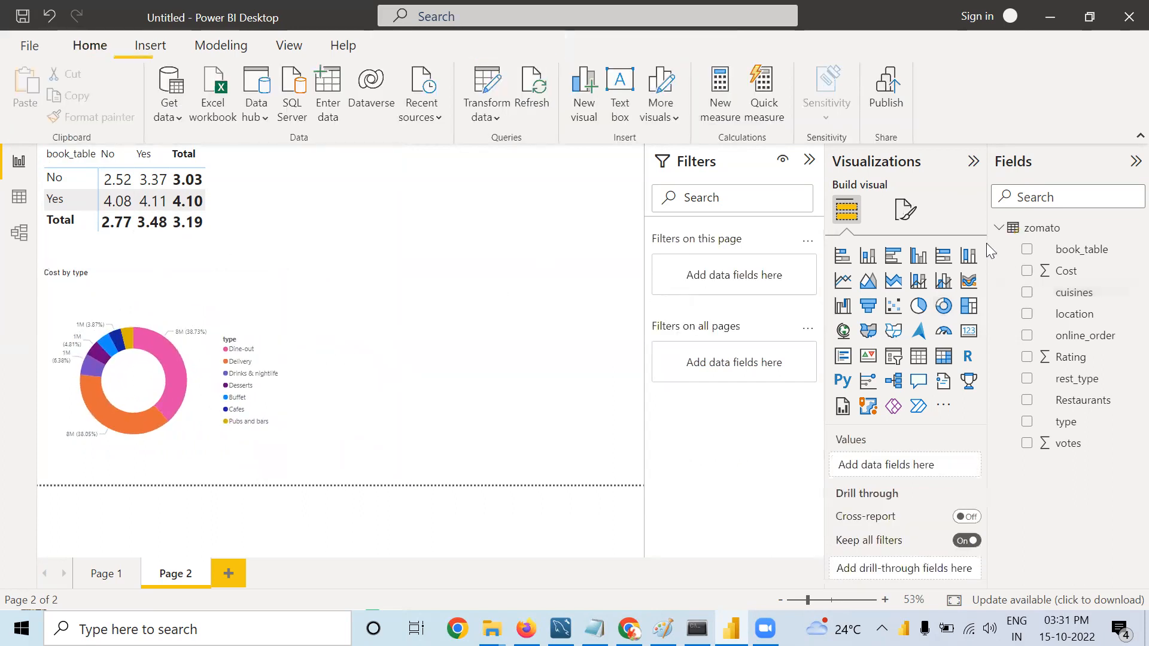
# Step: Insert a card visual showing Rating aggregated as Average, and deselect it
pyautogui.click(969, 332)
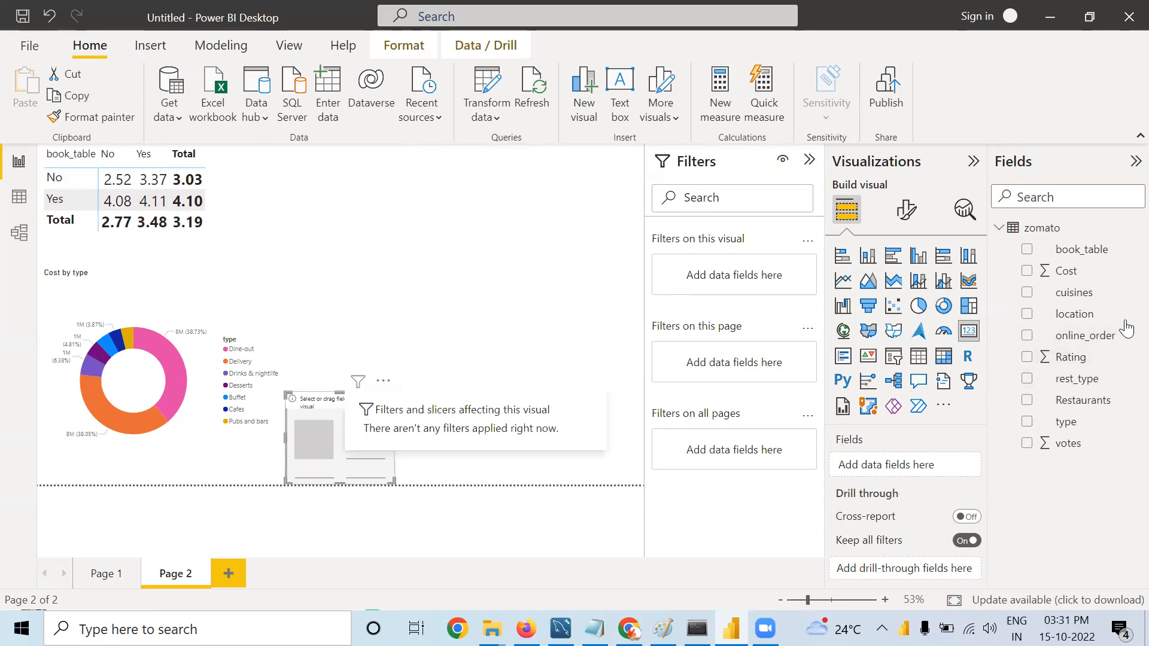
pyautogui.moveTo(1079, 363); pyautogui.dragTo(907, 470)
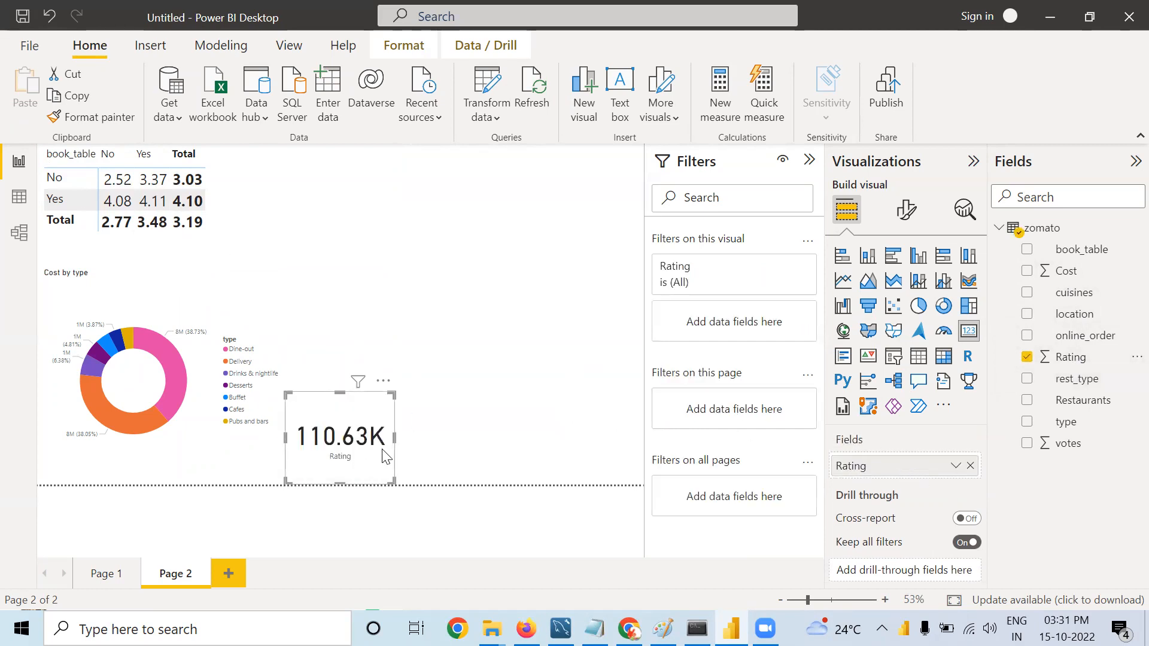
pyautogui.rightClick(914, 475)
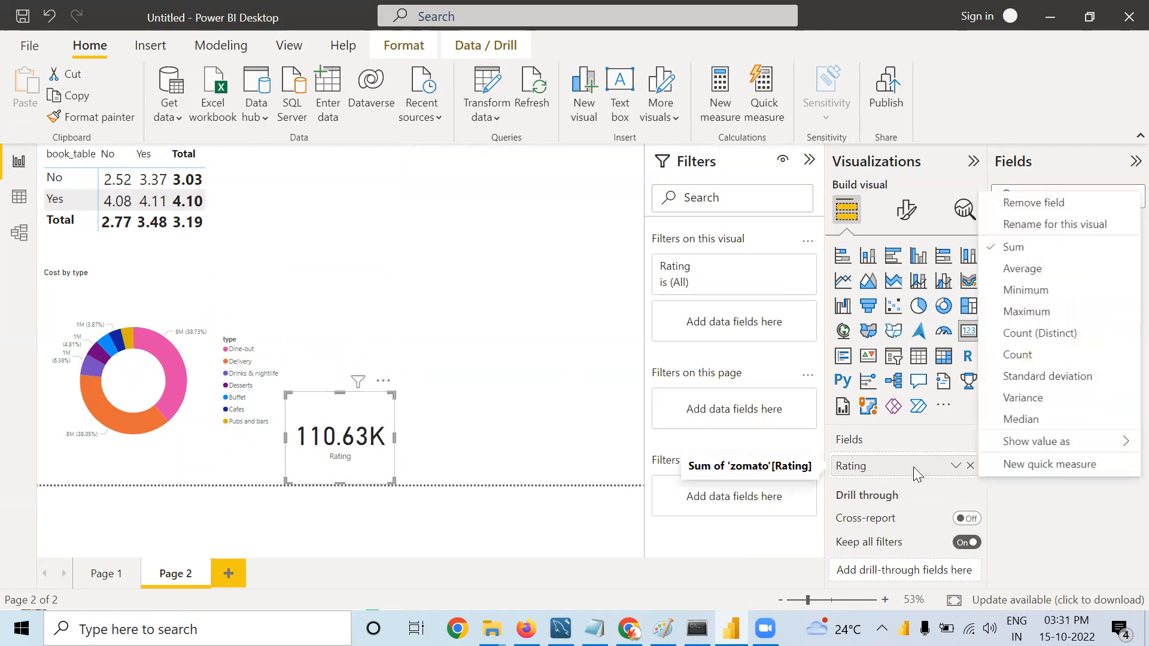
pyautogui.click(1030, 281)
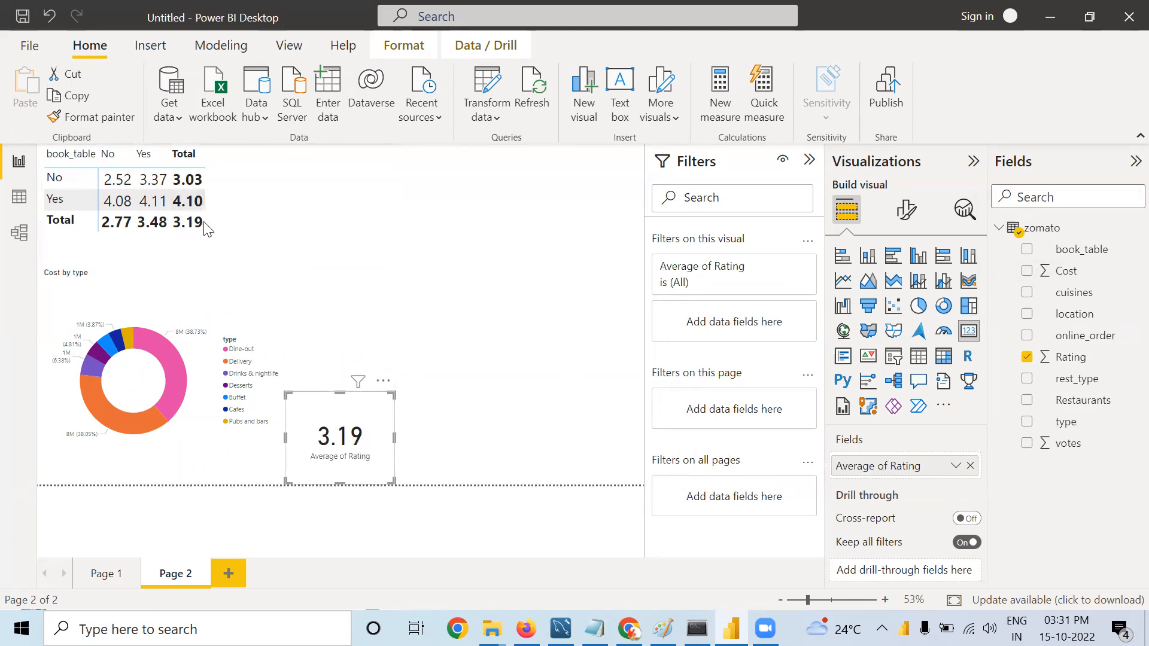
pyautogui.click(482, 386)
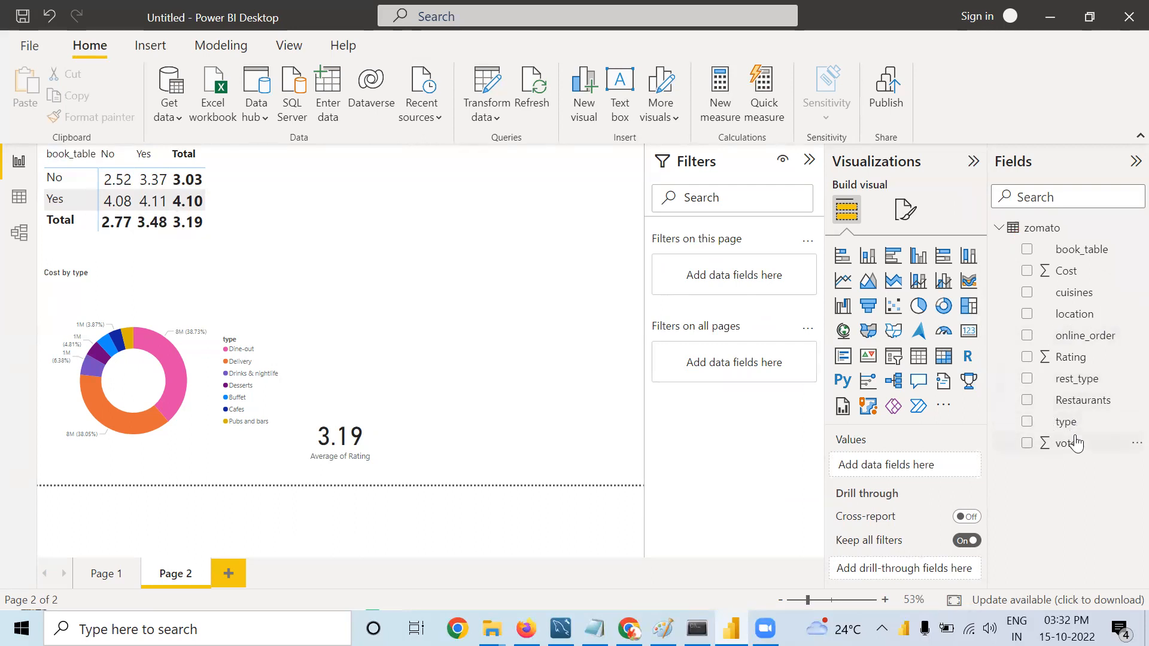
# Step: Insert a second card visual showing votes and shrink it
pyautogui.click(970, 334)
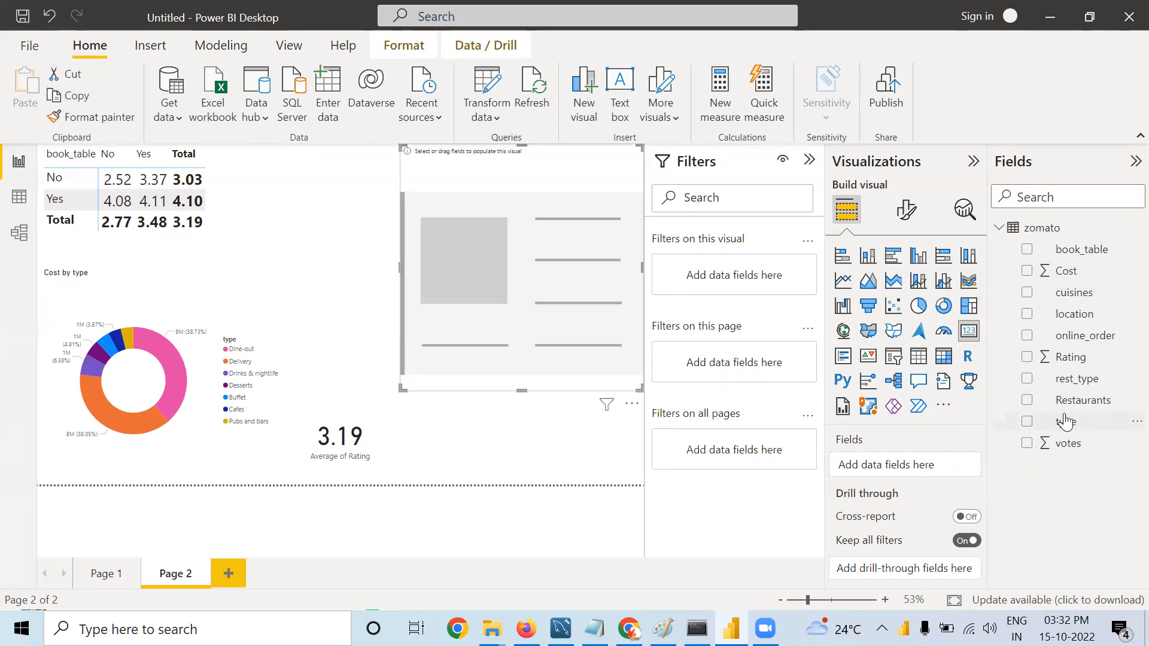
pyautogui.moveTo(1074, 452); pyautogui.dragTo(892, 470)
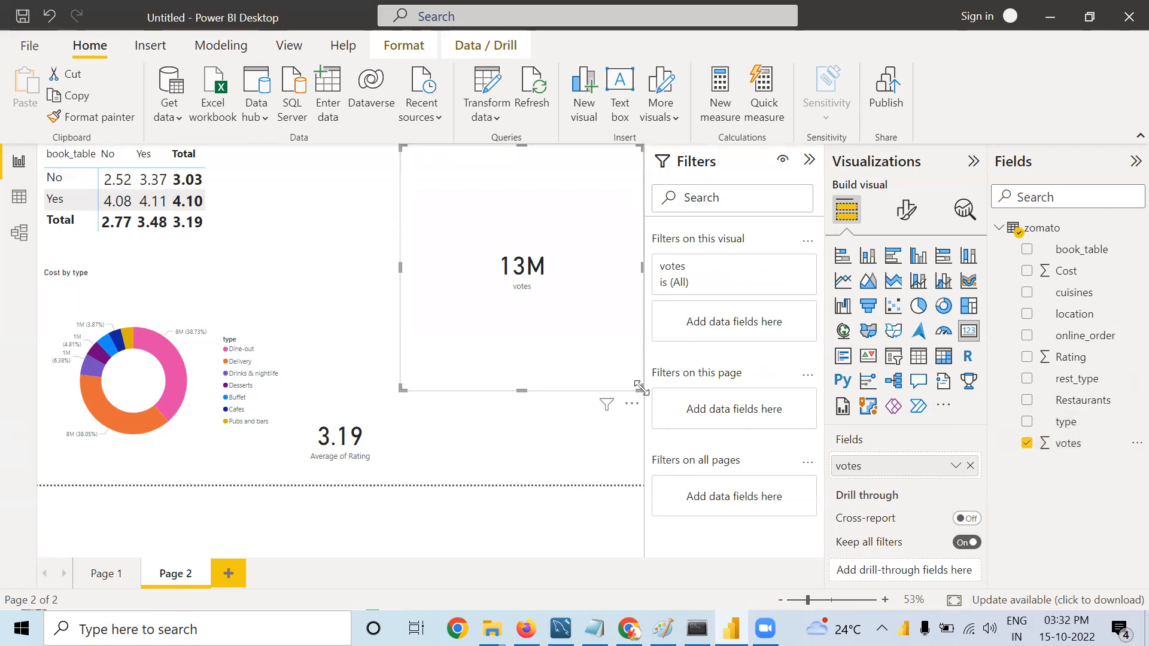
pyautogui.moveTo(640, 385); pyautogui.dragTo(583, 249)
# Step: Arrange the votes and average rating cards in a row beside the matrix, reduce the votes card slightly, and deselect
pyautogui.moveTo(541, 214); pyautogui.dragTo(409, 215)
pyautogui.moveTo(348, 410); pyautogui.dragTo(487, 163)
pyautogui.moveTo(377, 197); pyautogui.dragTo(329, 197)
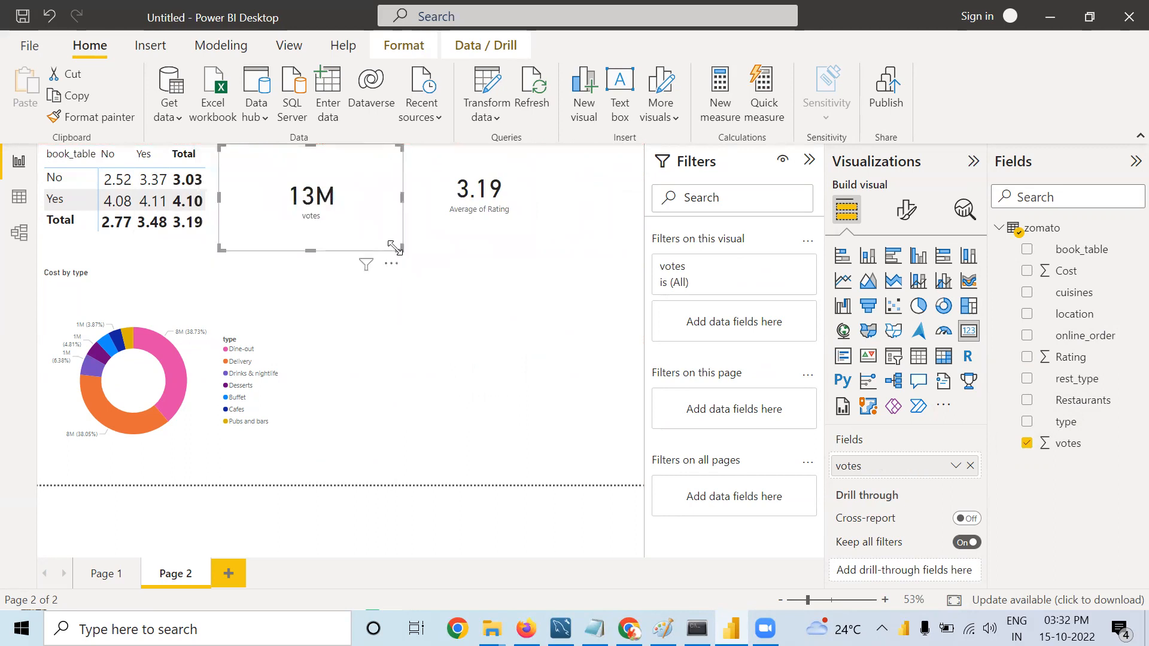
pyautogui.moveTo(395, 247); pyautogui.dragTo(376, 229)
pyautogui.moveTo(534, 202); pyautogui.dragTo(494, 208)
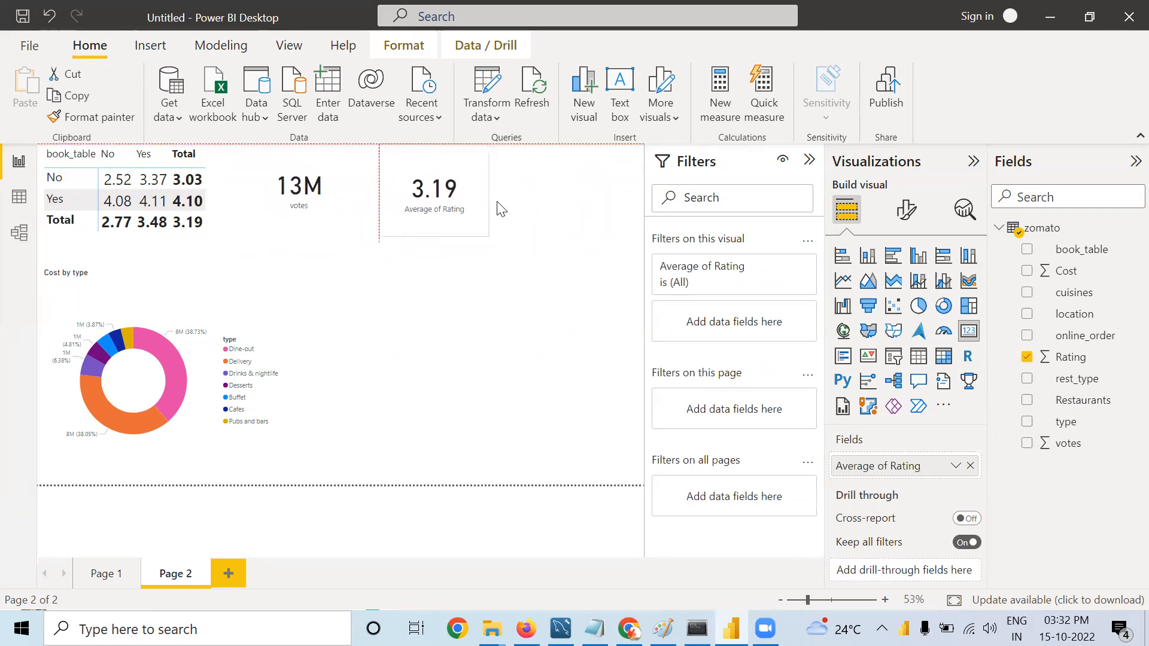
pyautogui.click(531, 300)
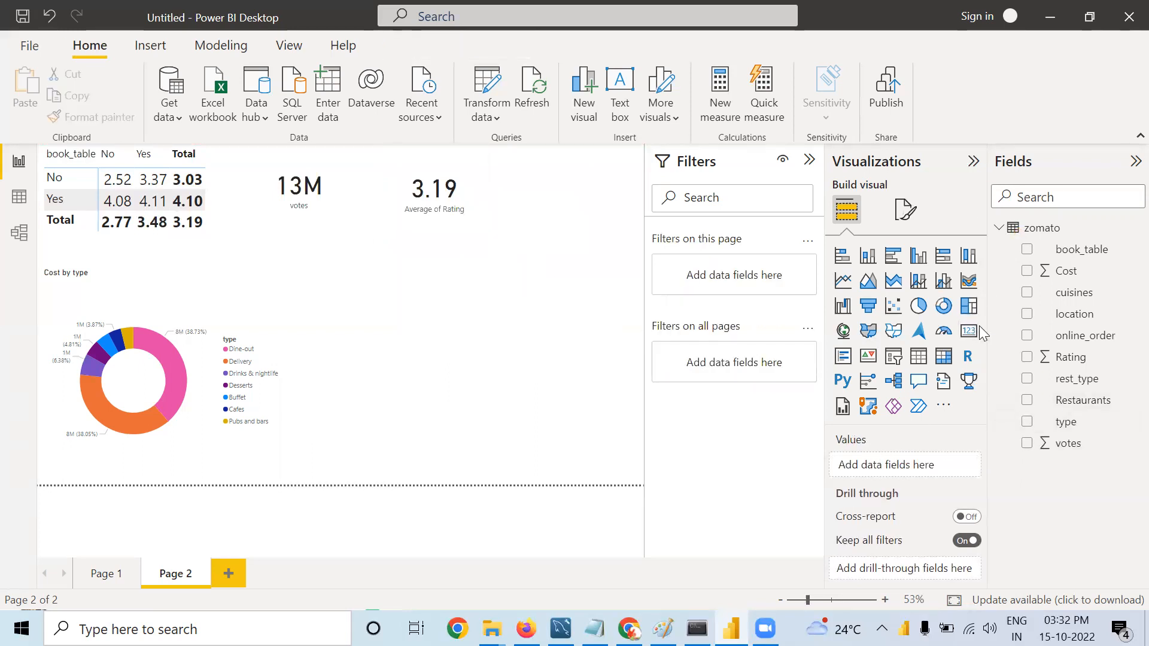
# Step: Insert a third card visual showing the type field below the other cards
pyautogui.click(969, 331)
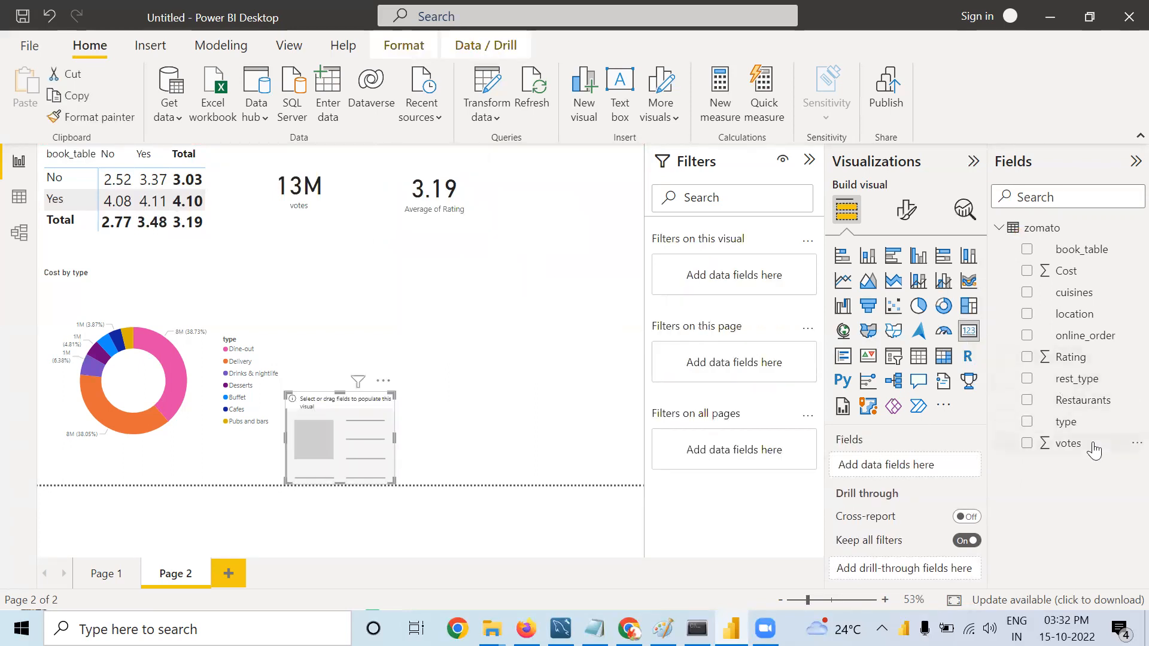
pyautogui.moveTo(1075, 432); pyautogui.dragTo(912, 469)
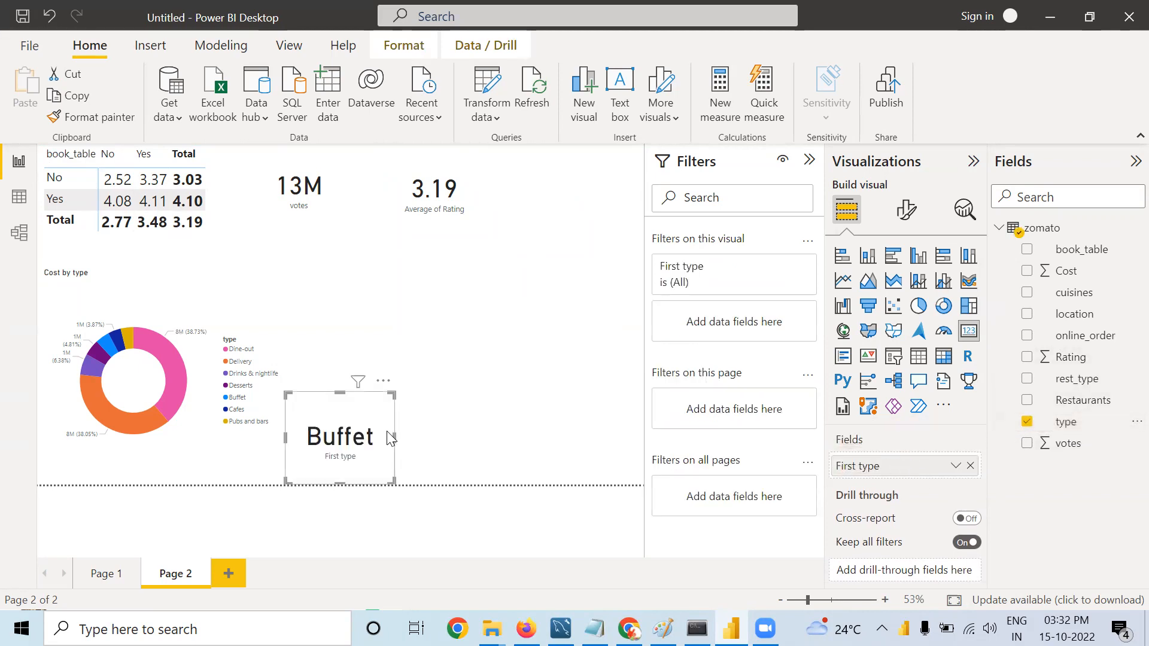
pyautogui.click(400, 448)
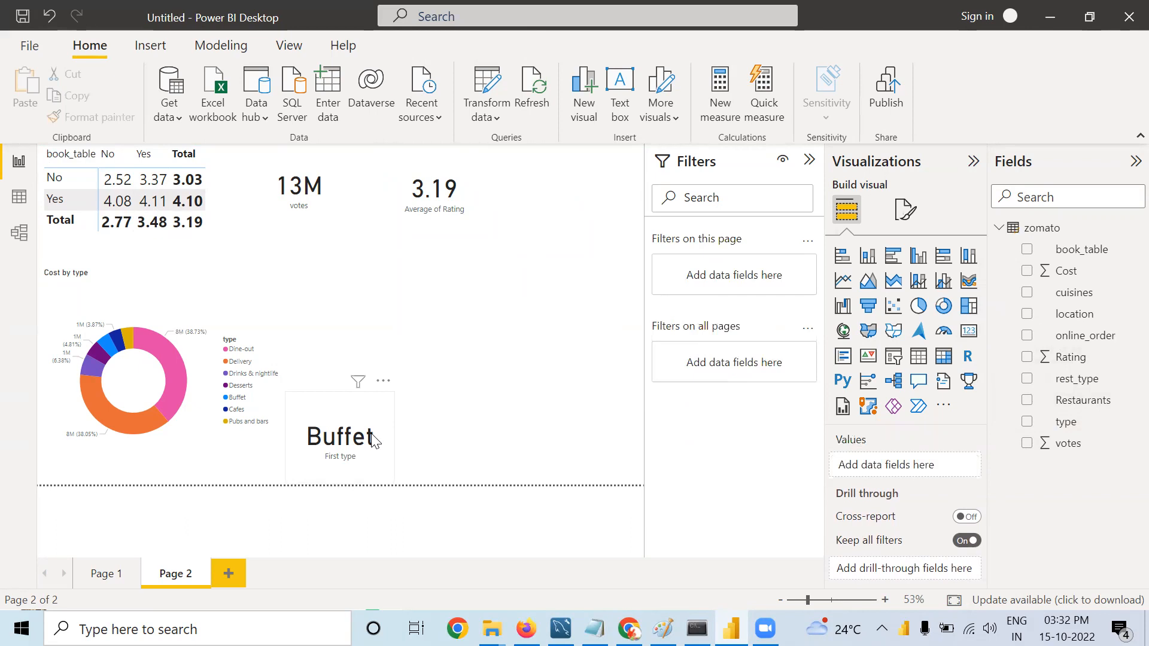
# Step: Change the type card's aggregation to Last
pyautogui.click(376, 439)
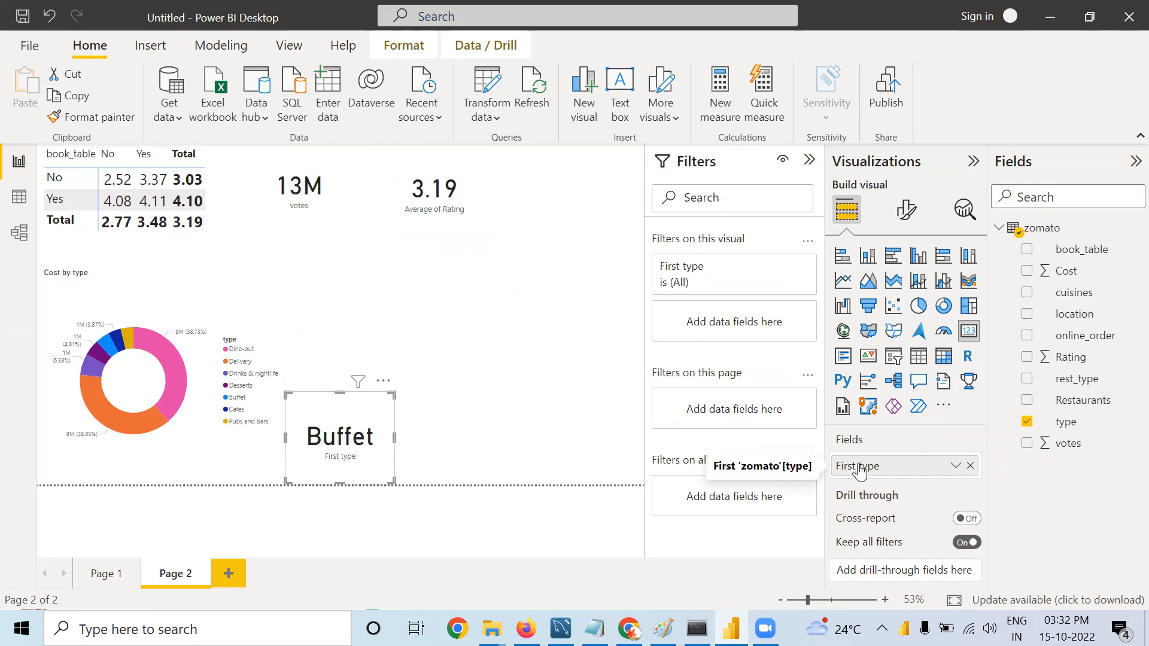
pyautogui.rightClick(897, 472)
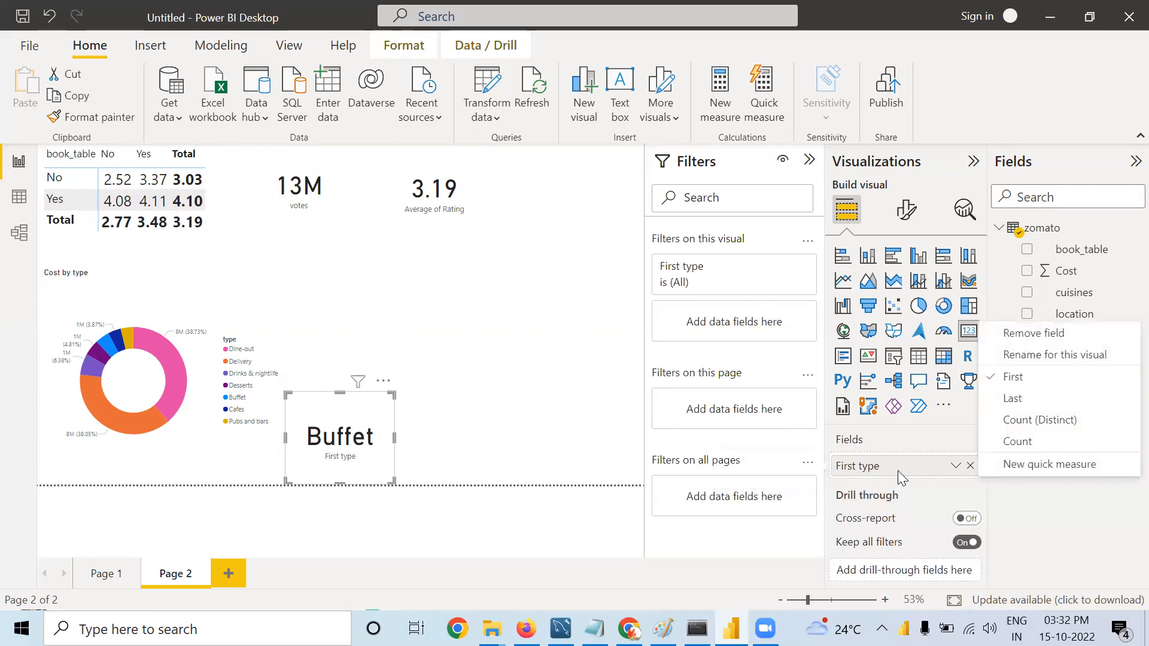
pyautogui.click(1007, 401)
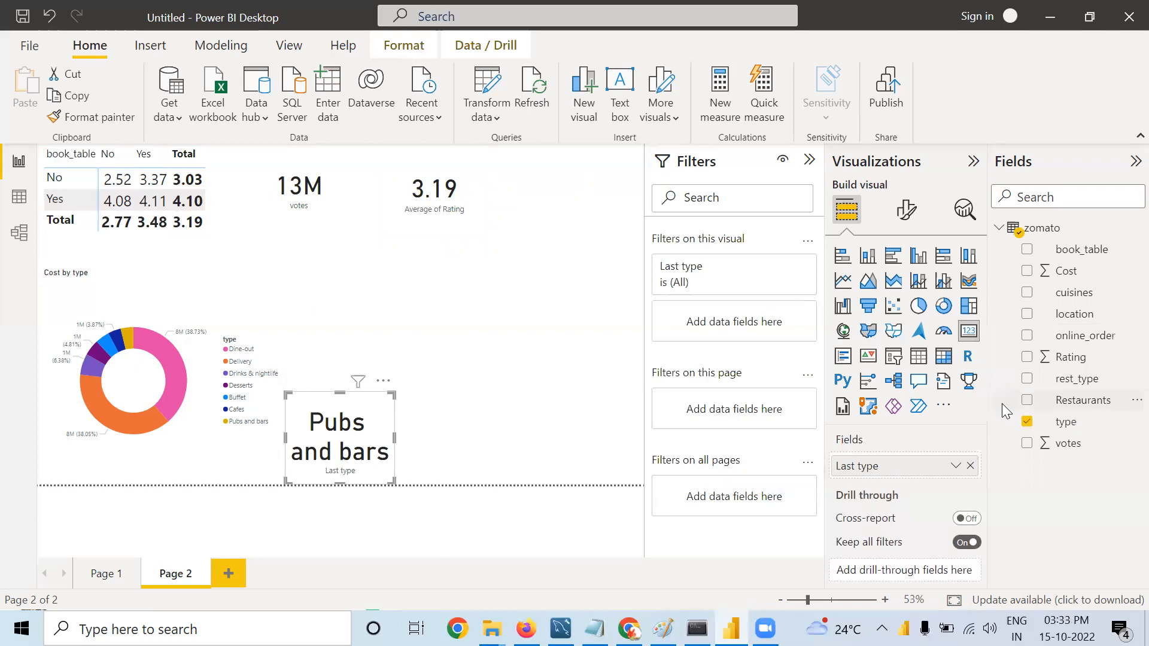
# Step: Set the type card's aggregation to Count (Distinct) and move it into the row beside the average rating card
pyautogui.rightClick(932, 471)
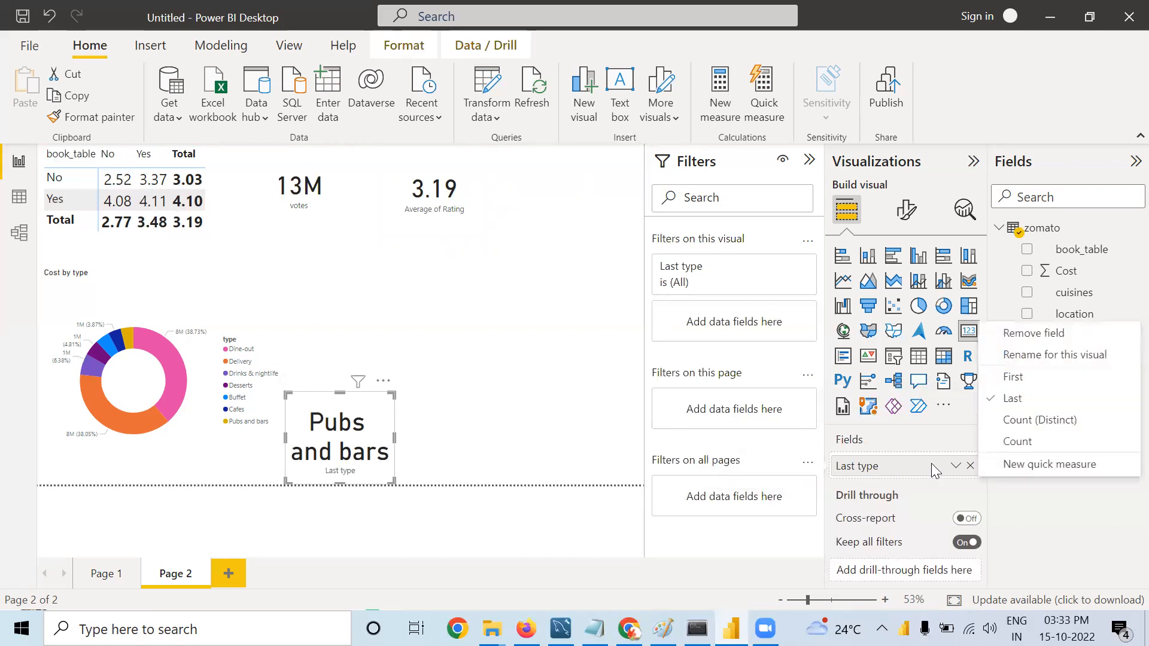
pyautogui.click(1025, 420)
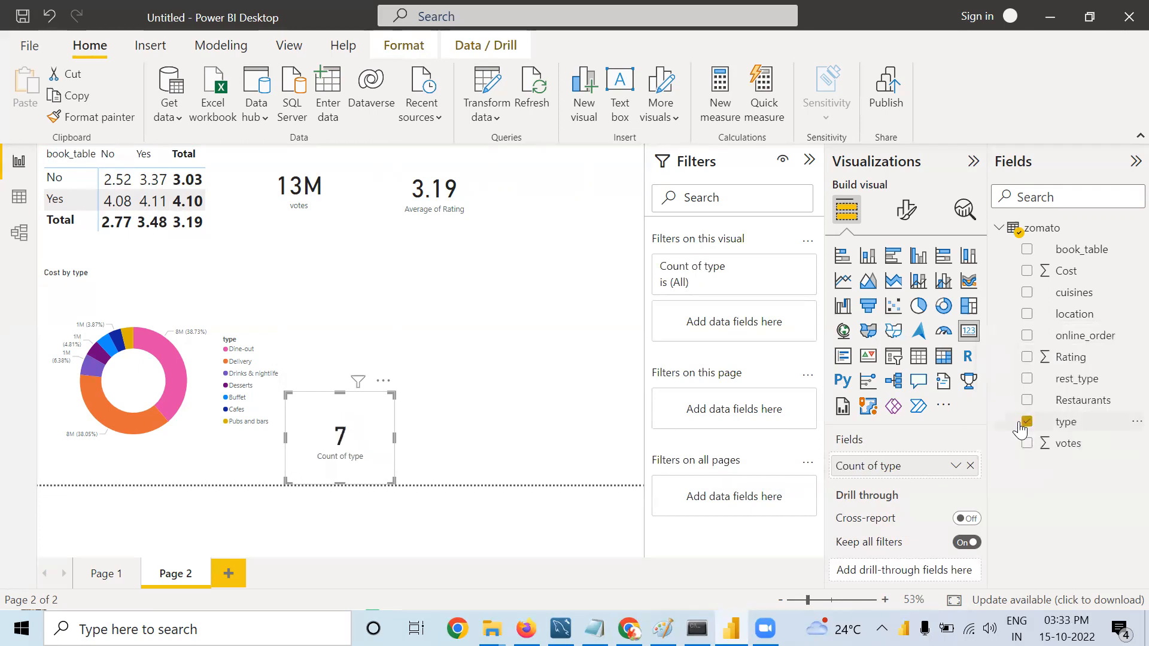
pyautogui.moveTo(358, 436); pyautogui.dragTo(572, 177)
pyautogui.click(589, 355)
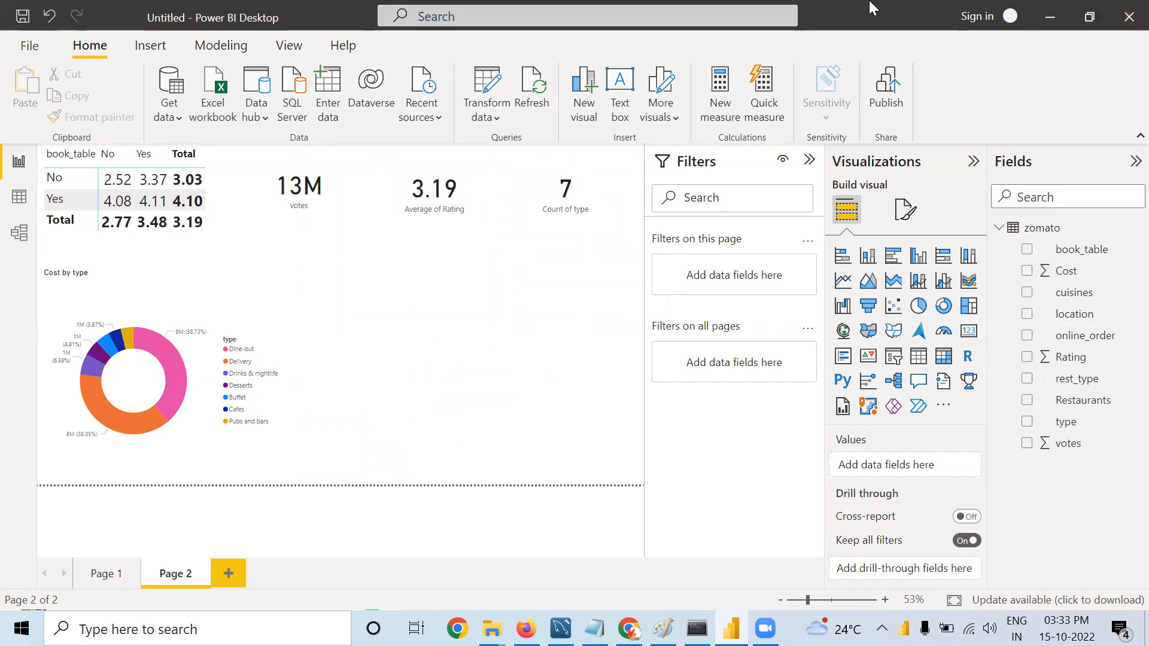
# Step: Insert a funnel chart beside the donut chart with book_table as category and votes as values, and enlarge it slightly
pyautogui.click(867, 306)
pyautogui.moveTo(310, 418); pyautogui.dragTo(328, 325)
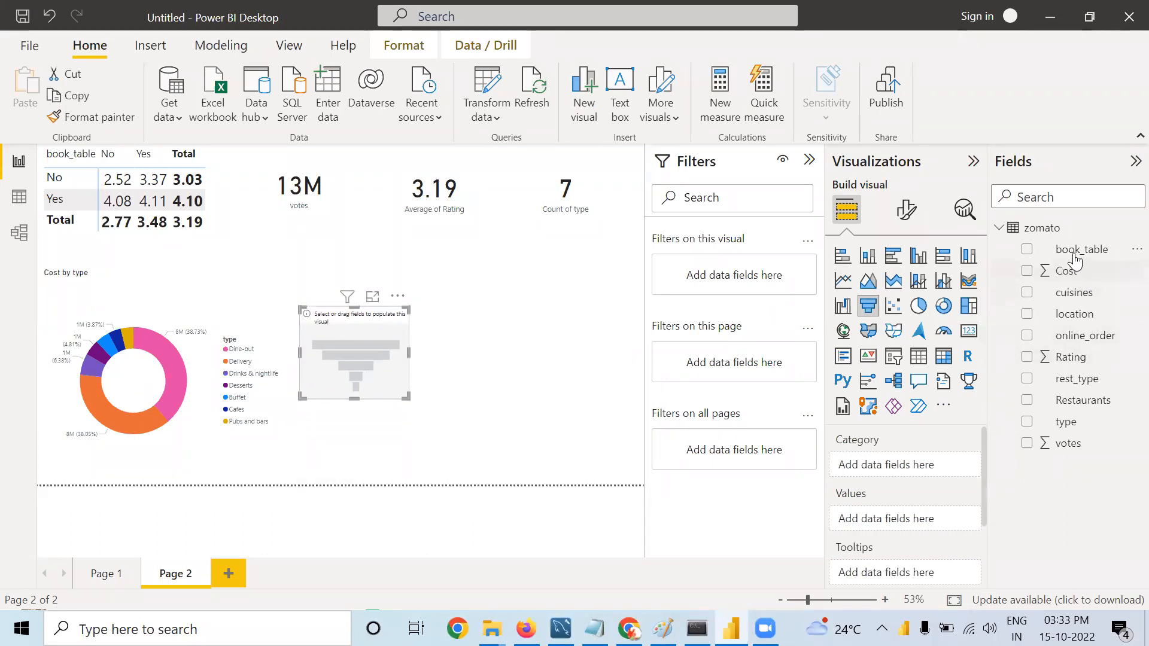
pyautogui.moveTo(1068, 255); pyautogui.dragTo(910, 468)
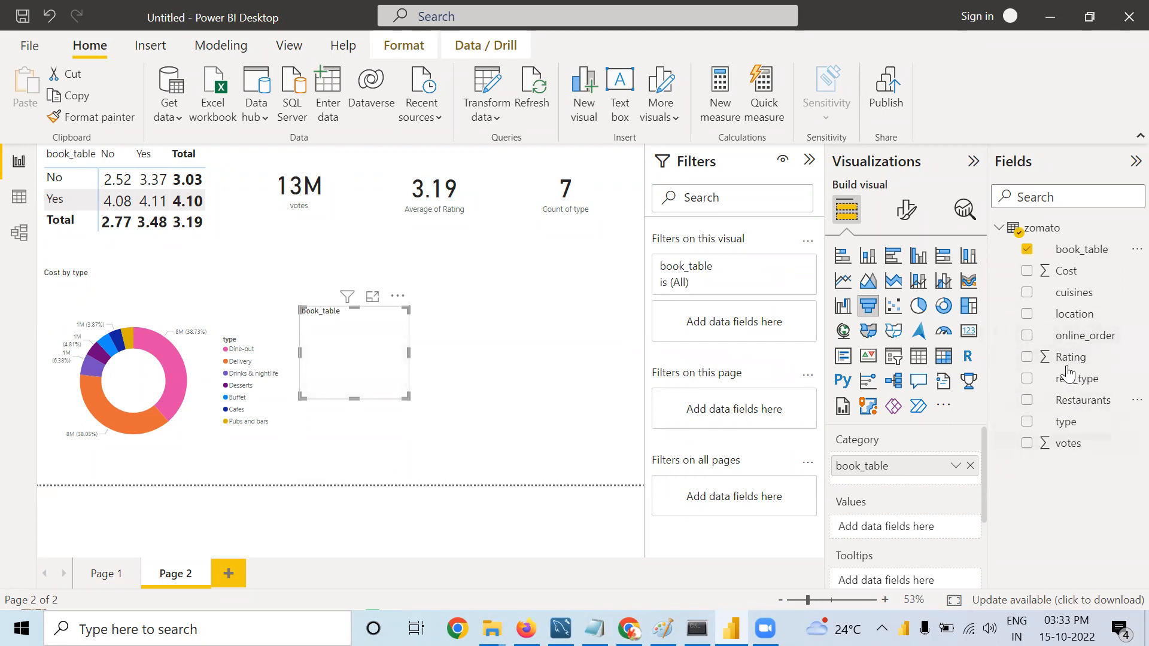
pyautogui.moveTo(1065, 441); pyautogui.dragTo(913, 526)
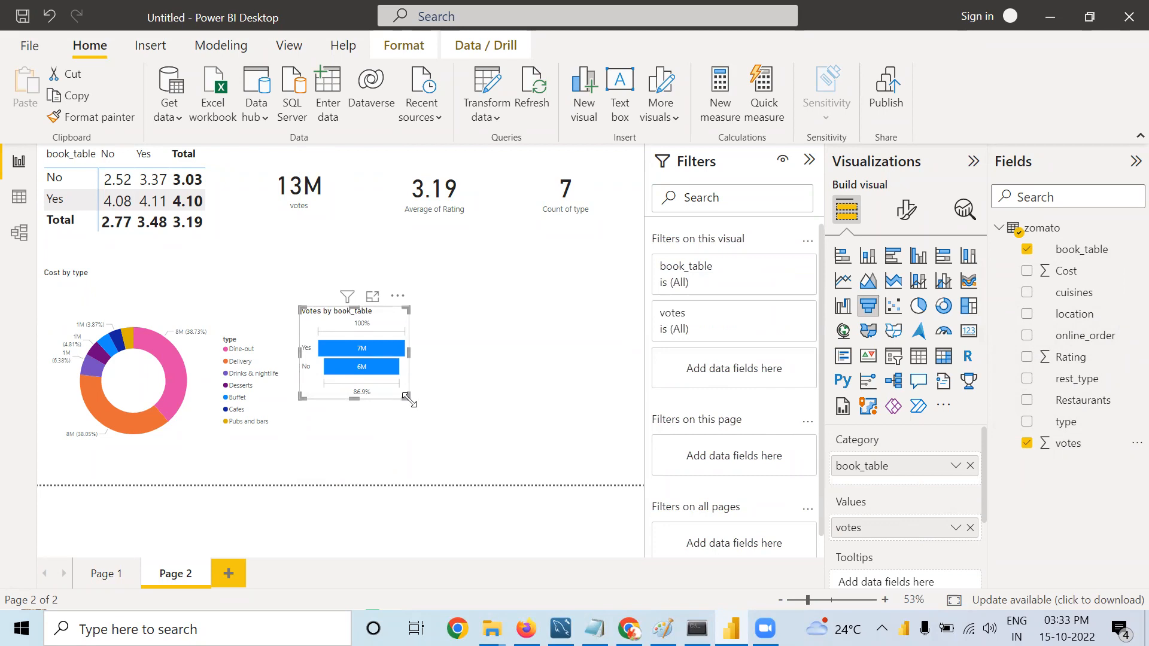
pyautogui.moveTo(408, 400); pyautogui.dragTo(425, 425)
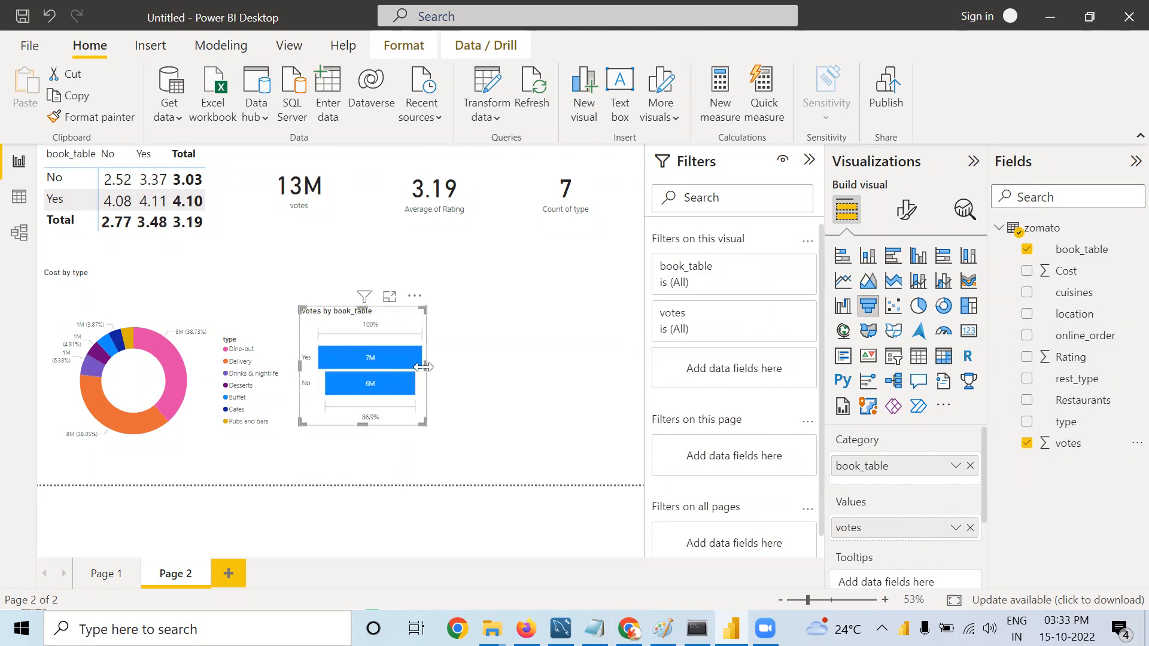
pyautogui.click(525, 388)
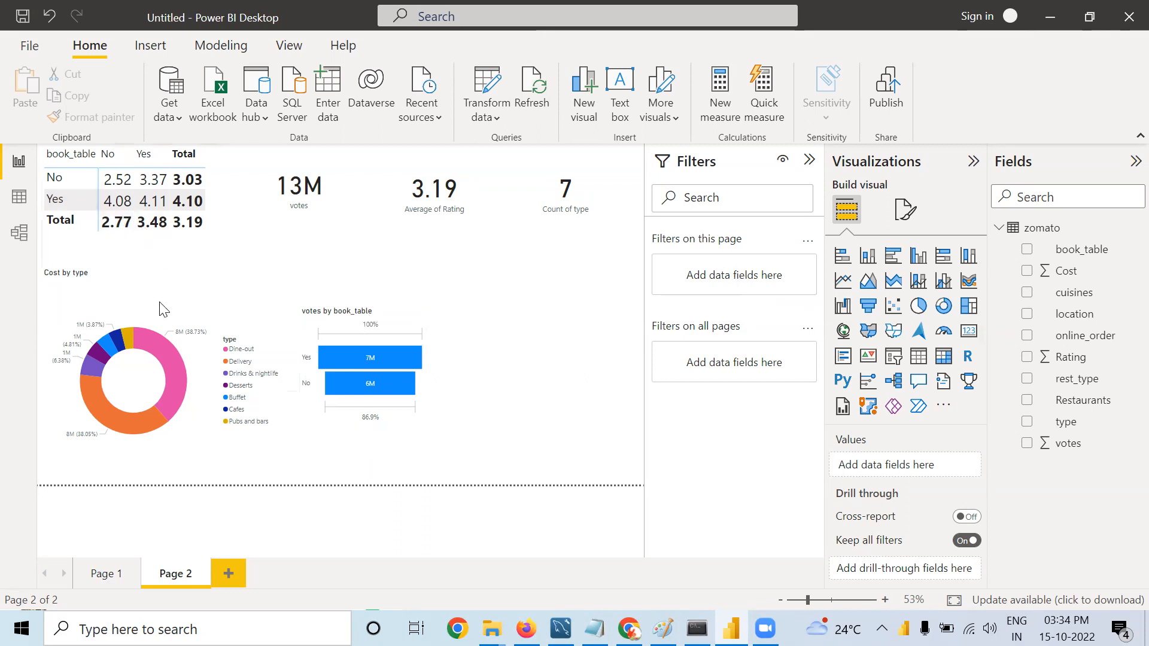
# Step: Highlight the Dine-out slice of the donut chart, then clear the highlight and deselect the chart
pyautogui.click(176, 358)
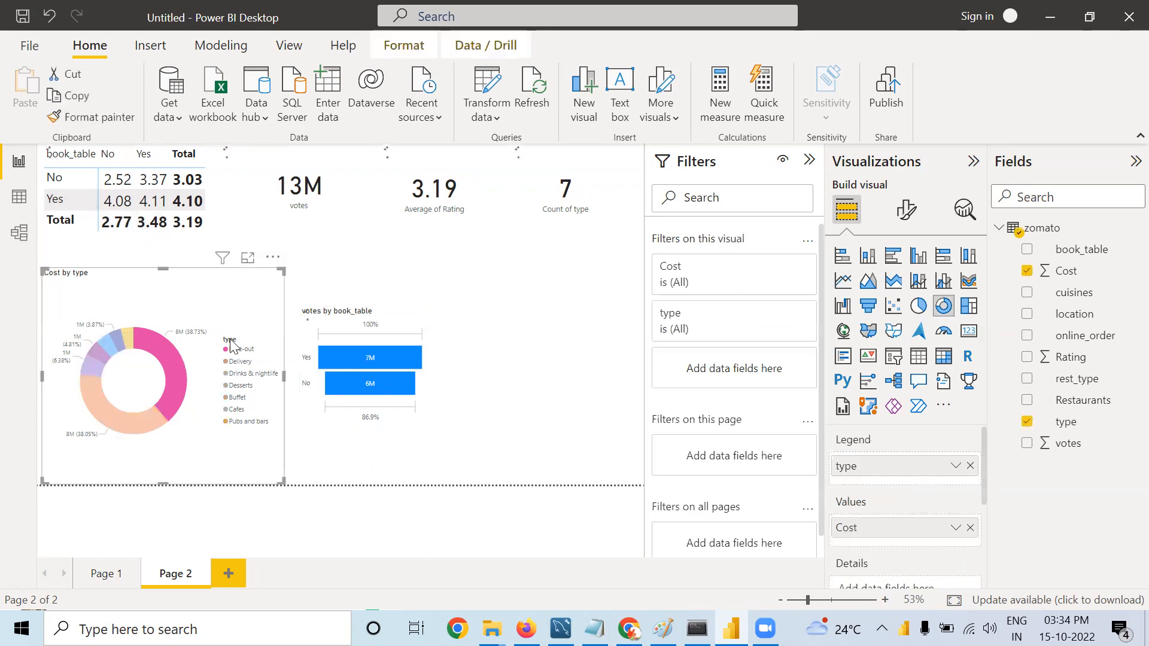
pyautogui.click(177, 456)
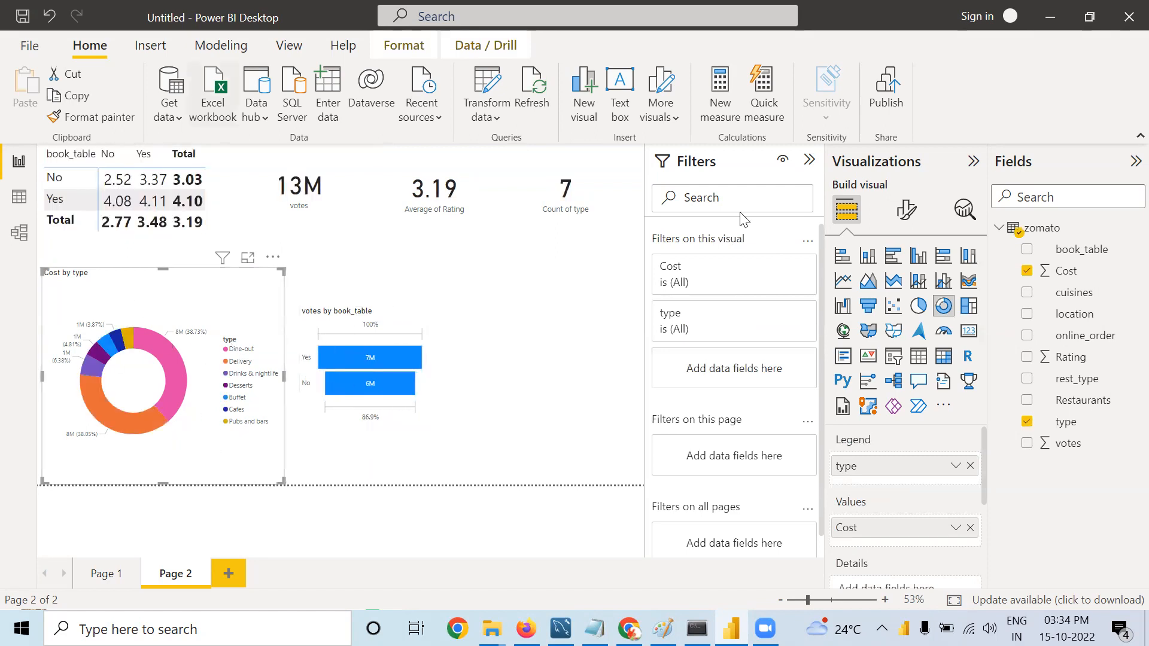
pyautogui.click(581, 300)
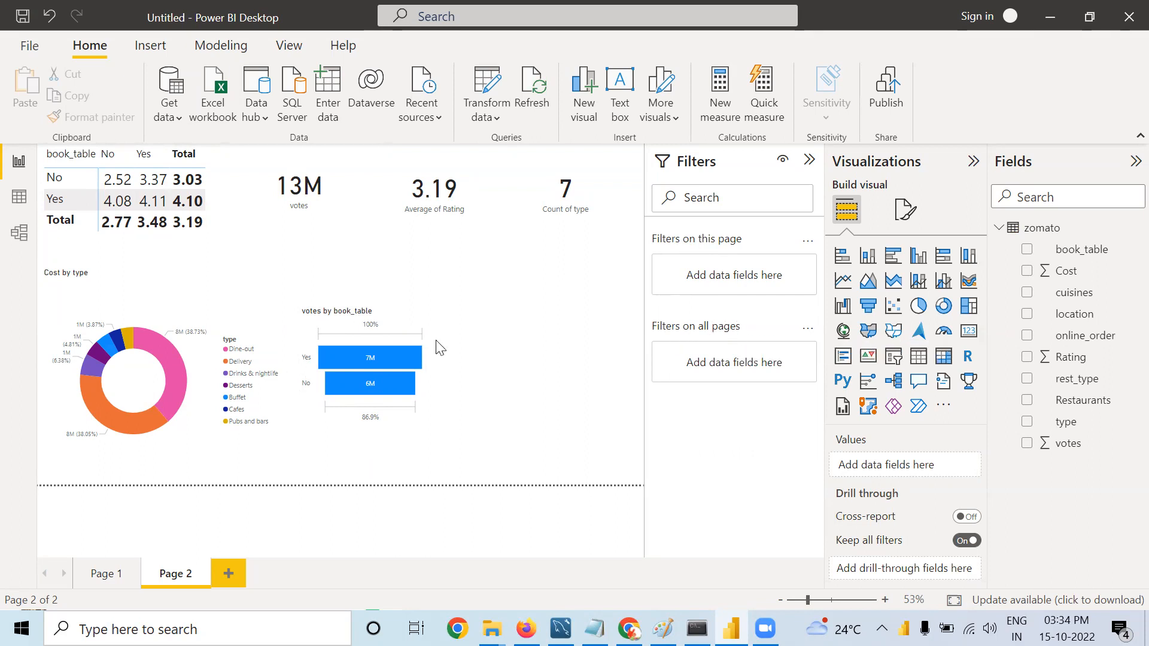
# Step: Add book_table as a visual-level filter on the donut chart and filter it to No
pyautogui.click(222, 449)
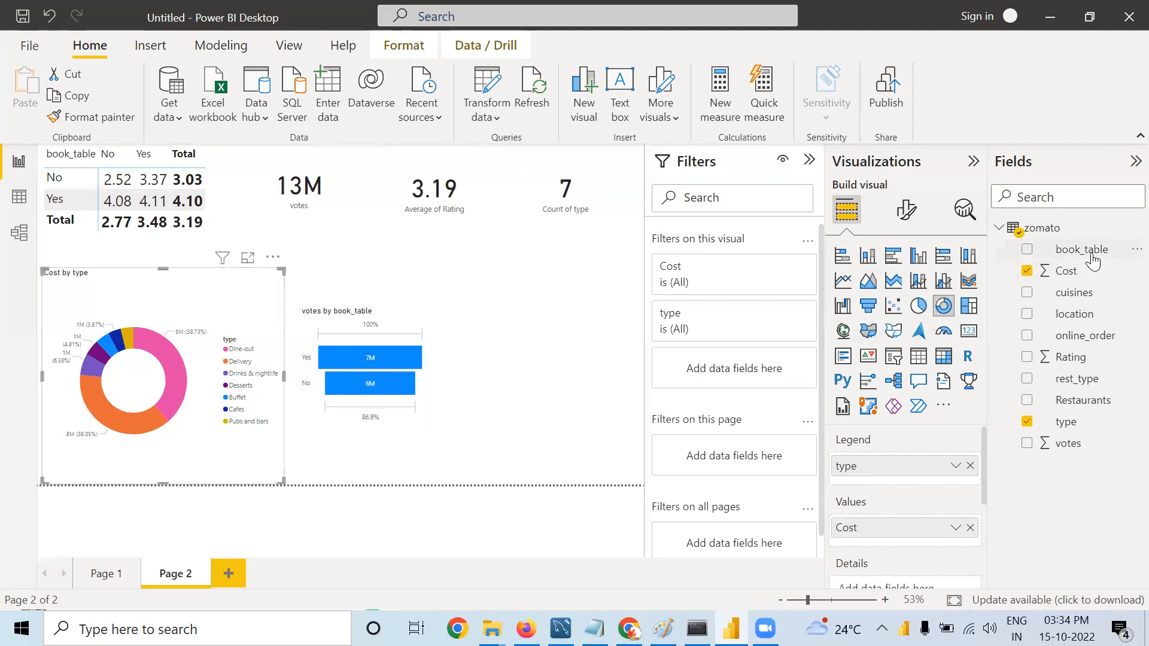
pyautogui.moveTo(1091, 258); pyautogui.dragTo(759, 366)
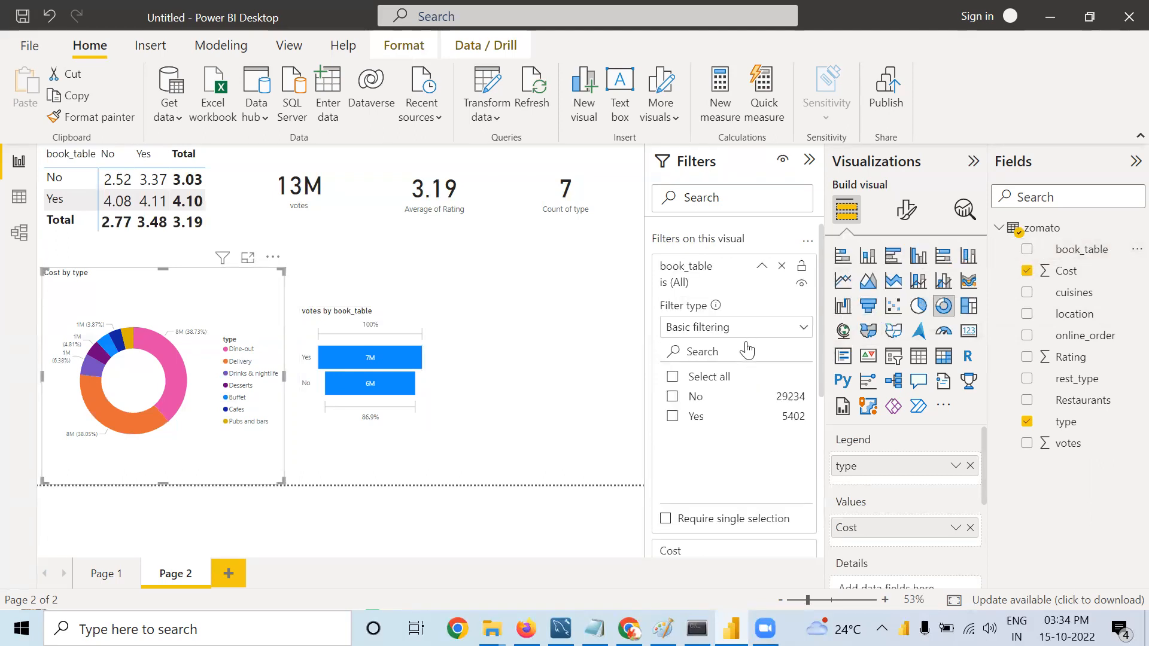
pyautogui.click(672, 398)
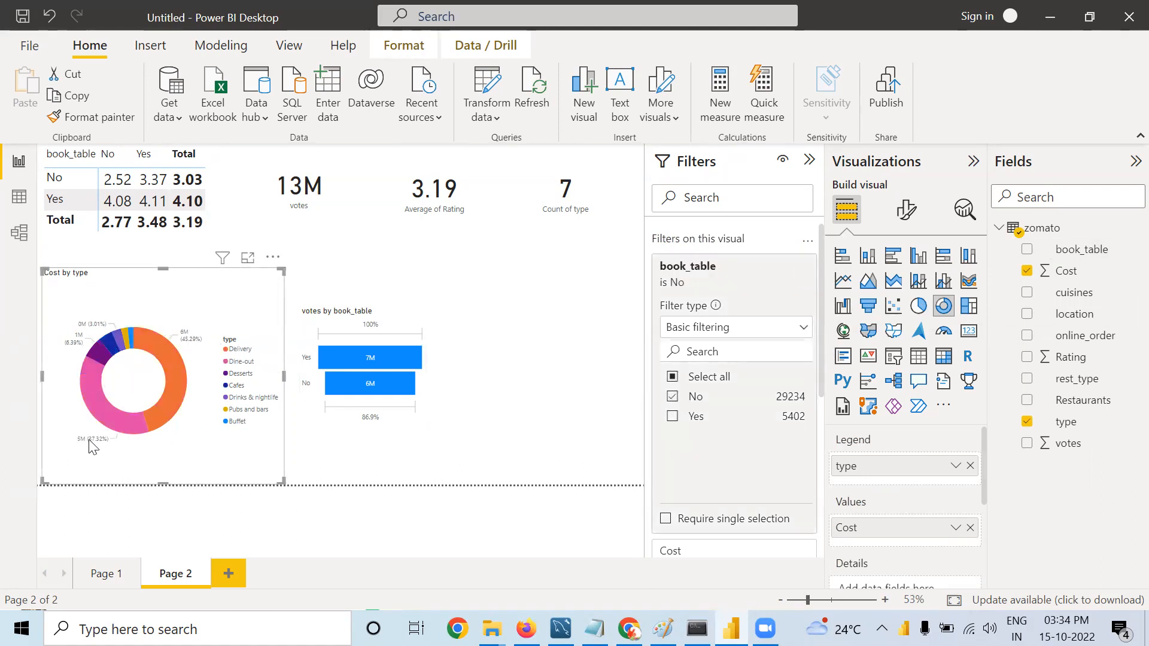
# Step: Switch the donut chart's book_table filter to Yes only and check the Dine-out slice's details
pyautogui.click(672, 398)
pyautogui.click(672, 417)
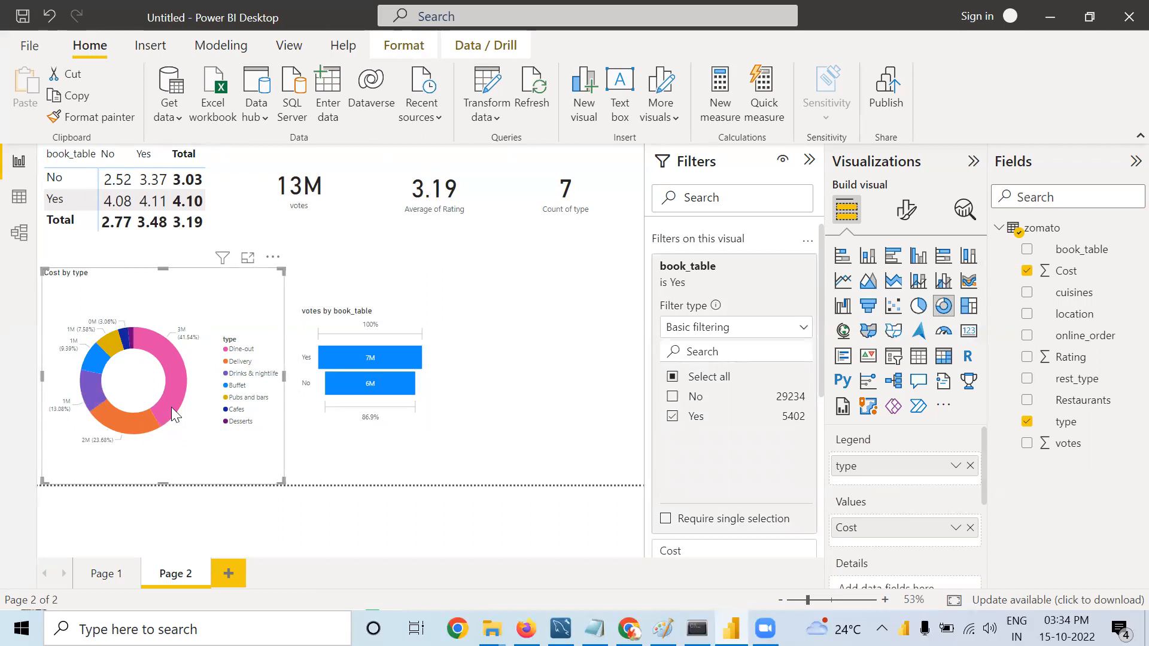
pyautogui.moveTo(166, 388)
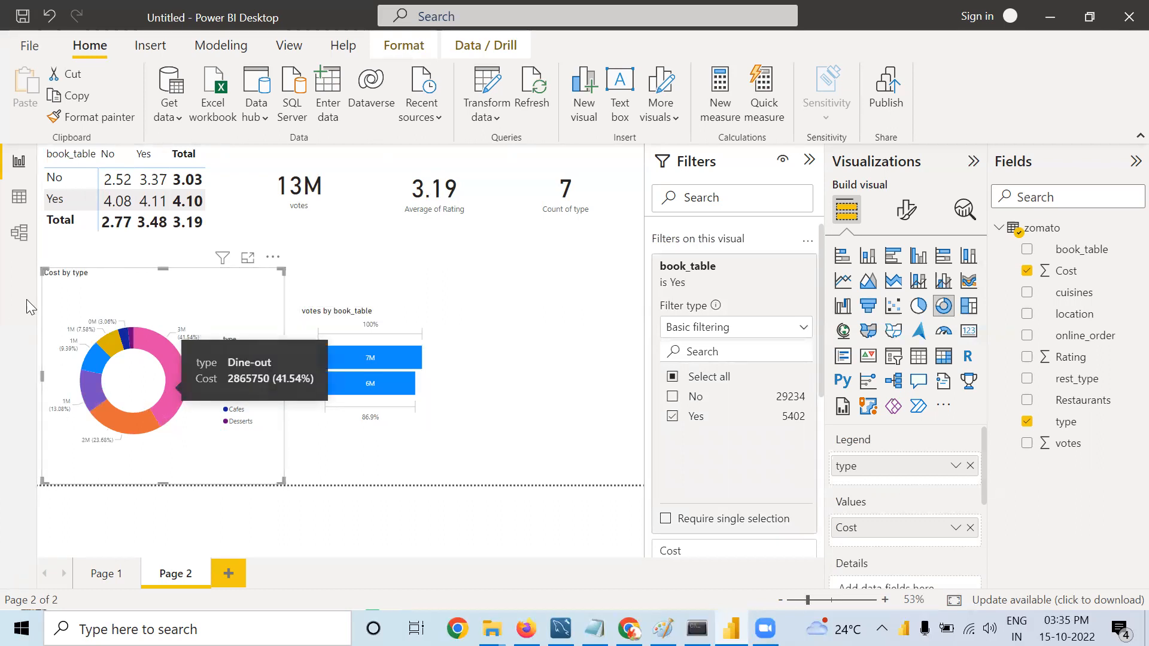
# Step: Return the donut chart's book_table filter to No, and clear the selection so all values are included
pyautogui.click(672, 417)
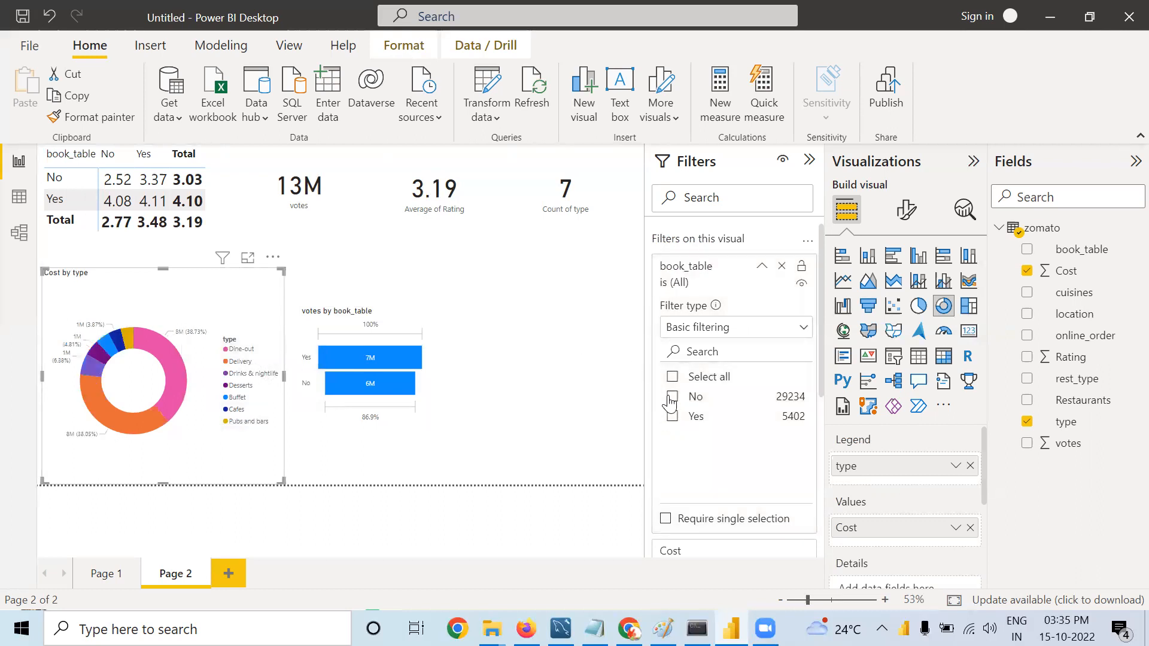
pyautogui.click(672, 399)
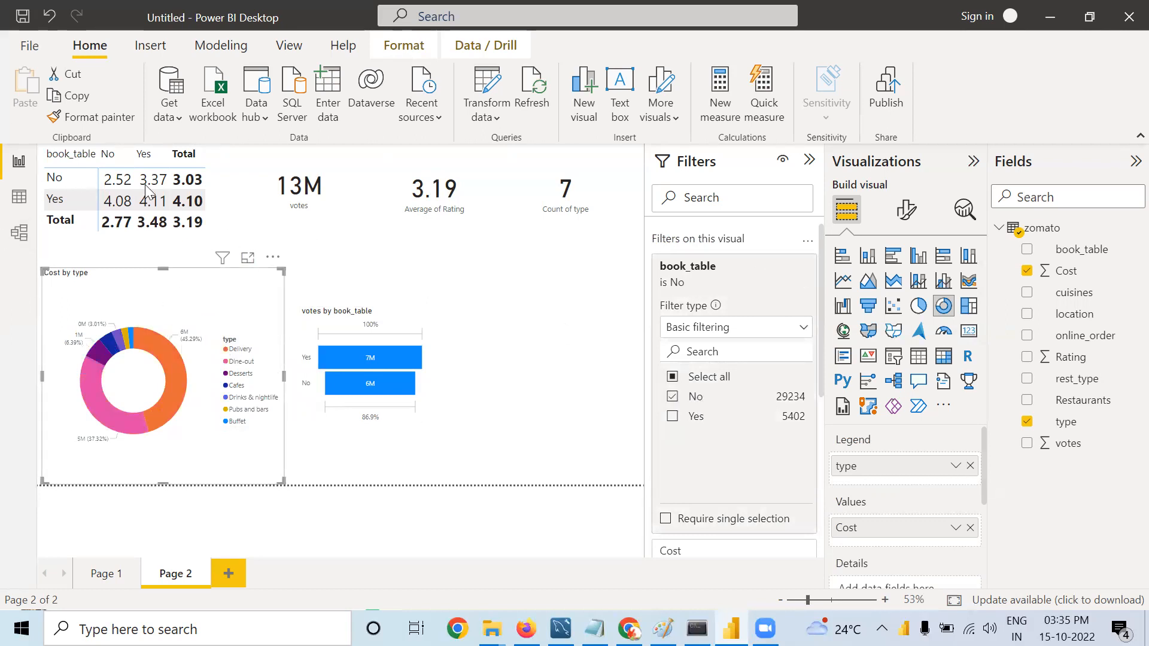
pyautogui.click(672, 399)
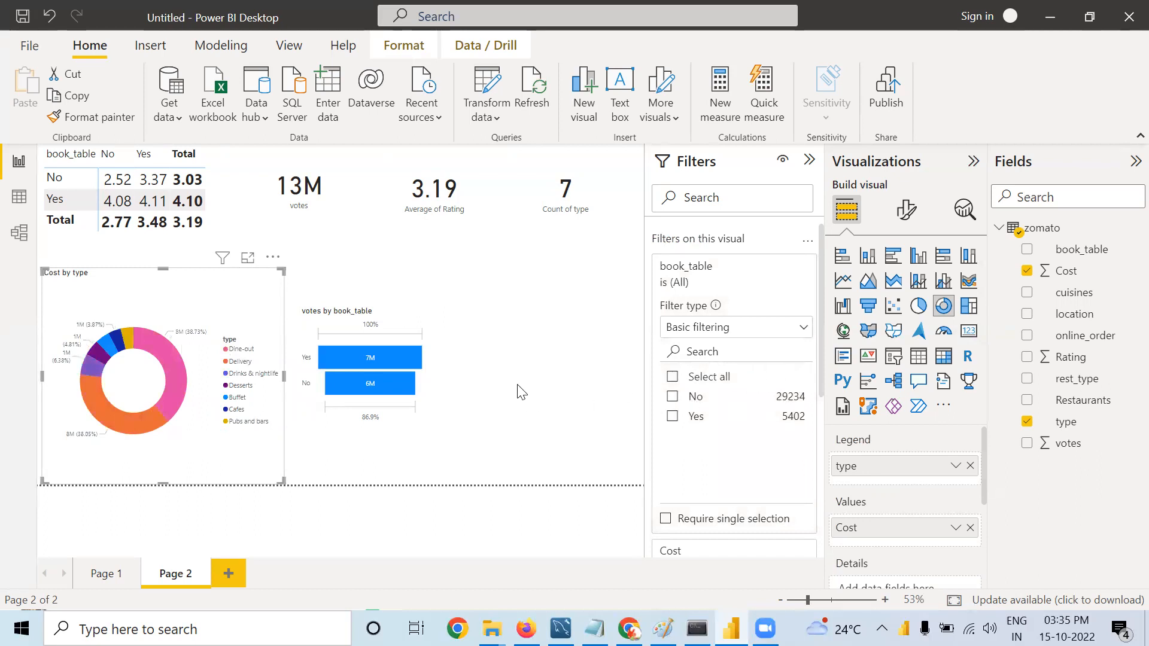
# Step: Deselect the donut chart, add location as a page-level filter, and select Banashankari, Banaswadi and Bannerghatta Road
pyautogui.click(566, 333)
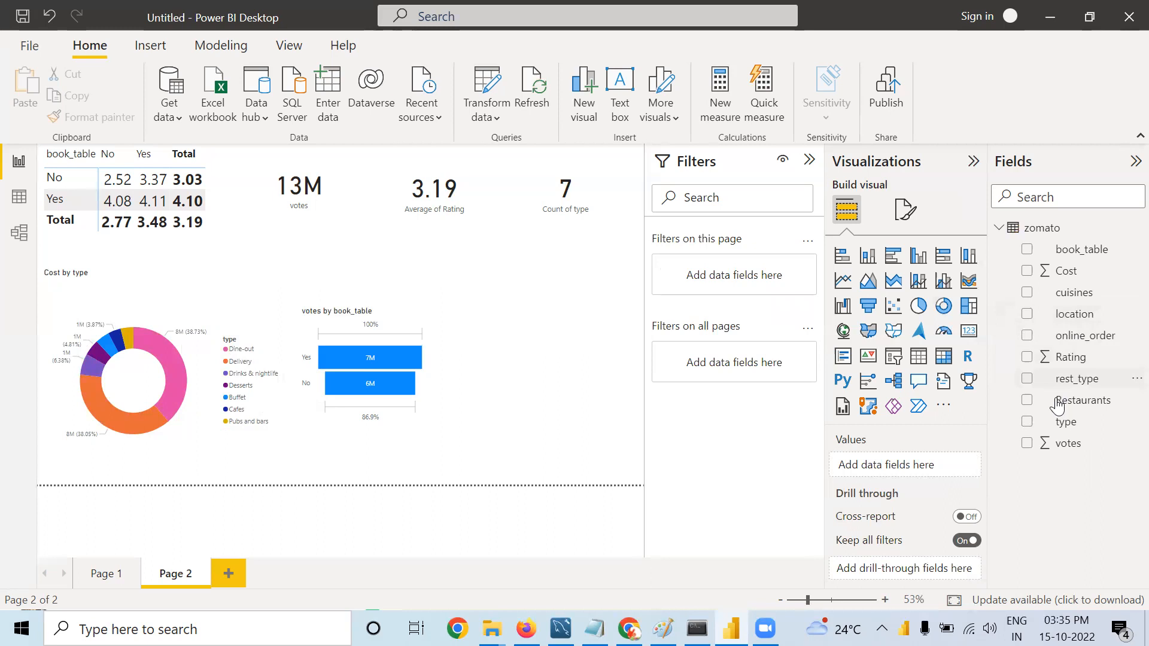
pyautogui.moveTo(1017, 313); pyautogui.dragTo(718, 265)
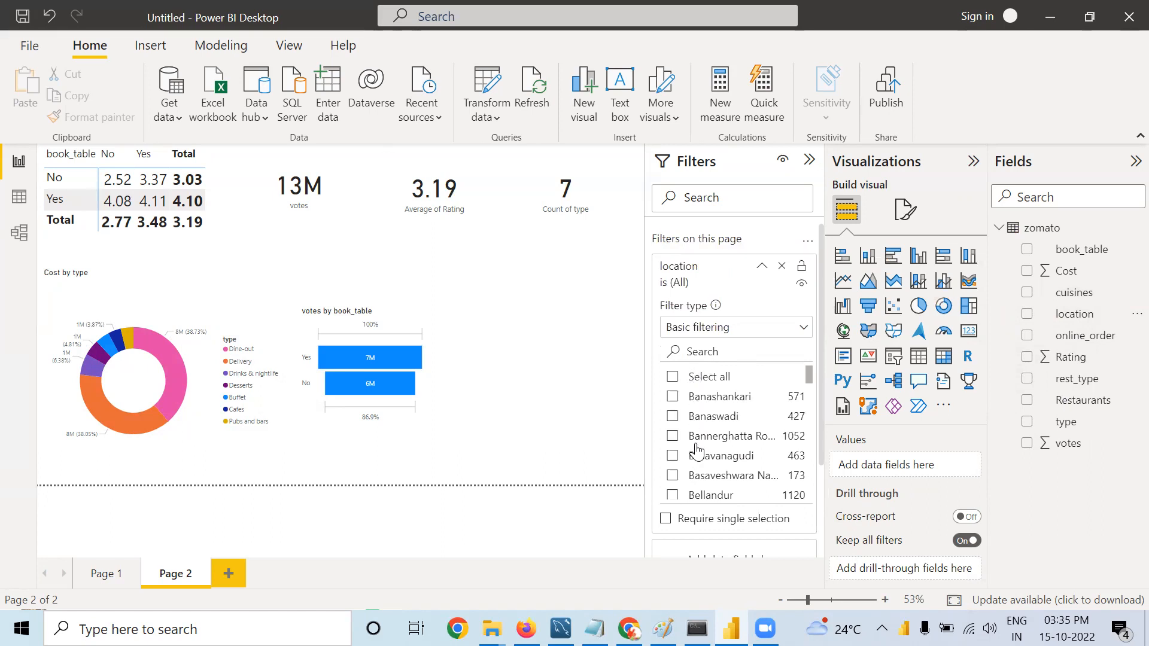
pyautogui.click(672, 397)
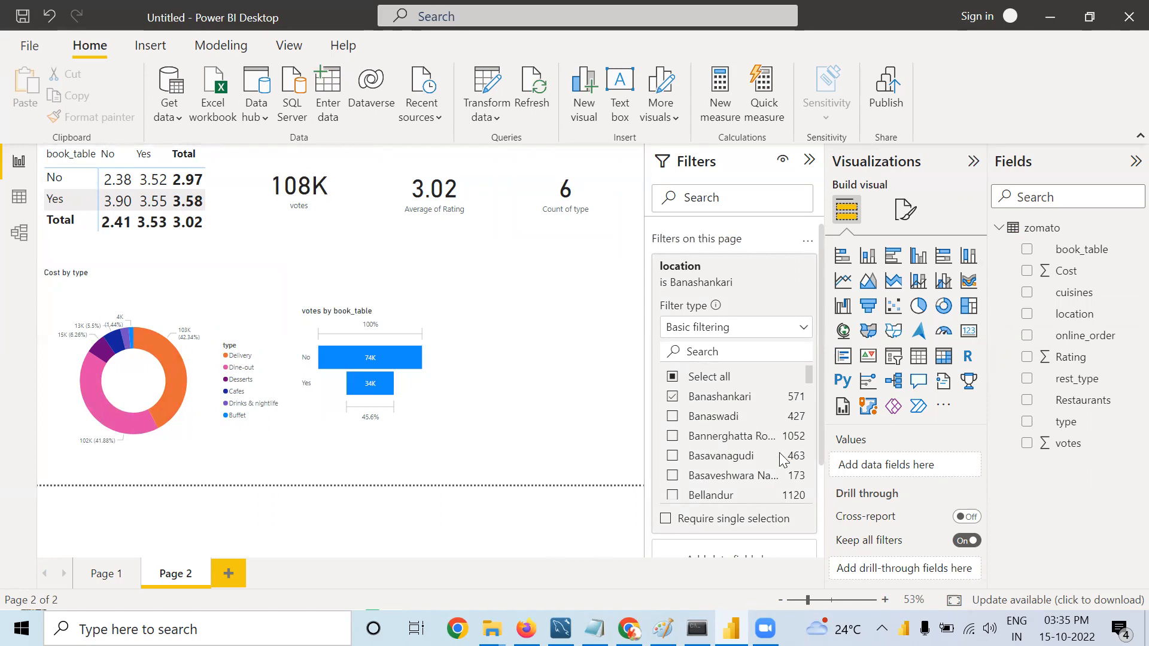
pyautogui.click(673, 398)
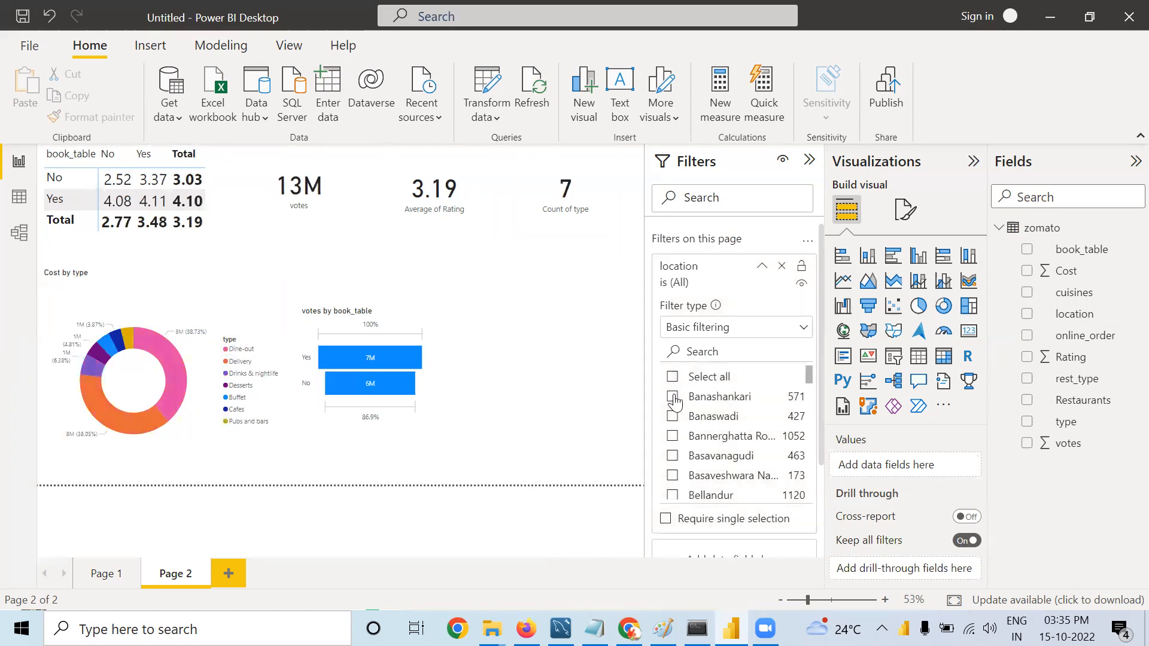
pyautogui.click(673, 397)
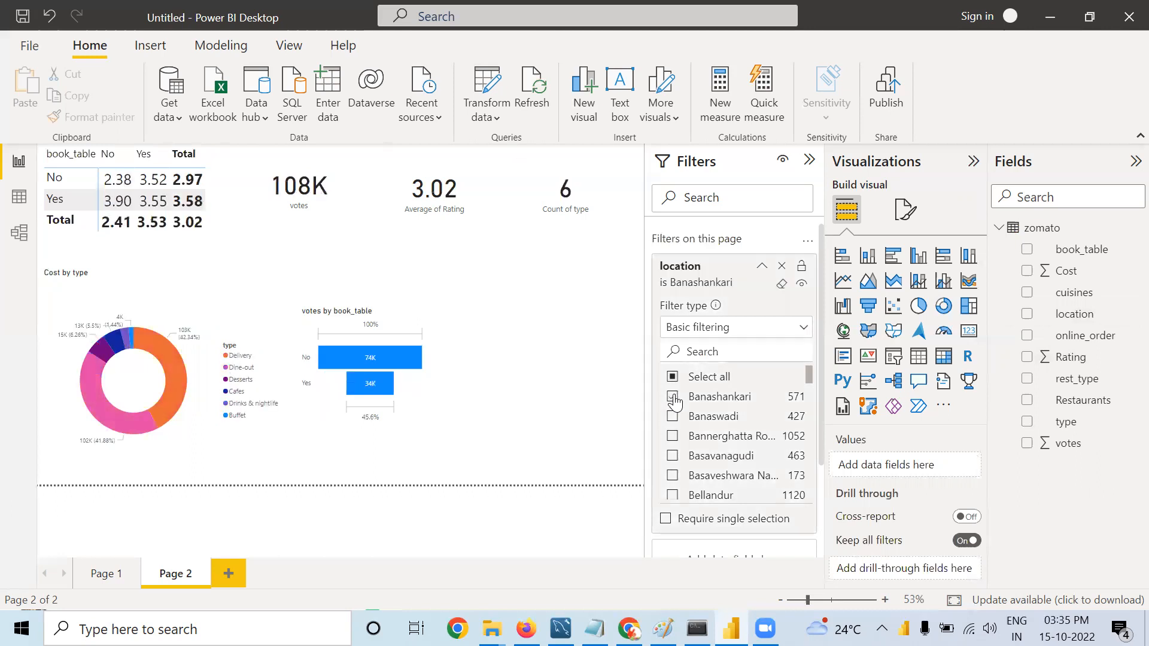
pyautogui.click(671, 438)
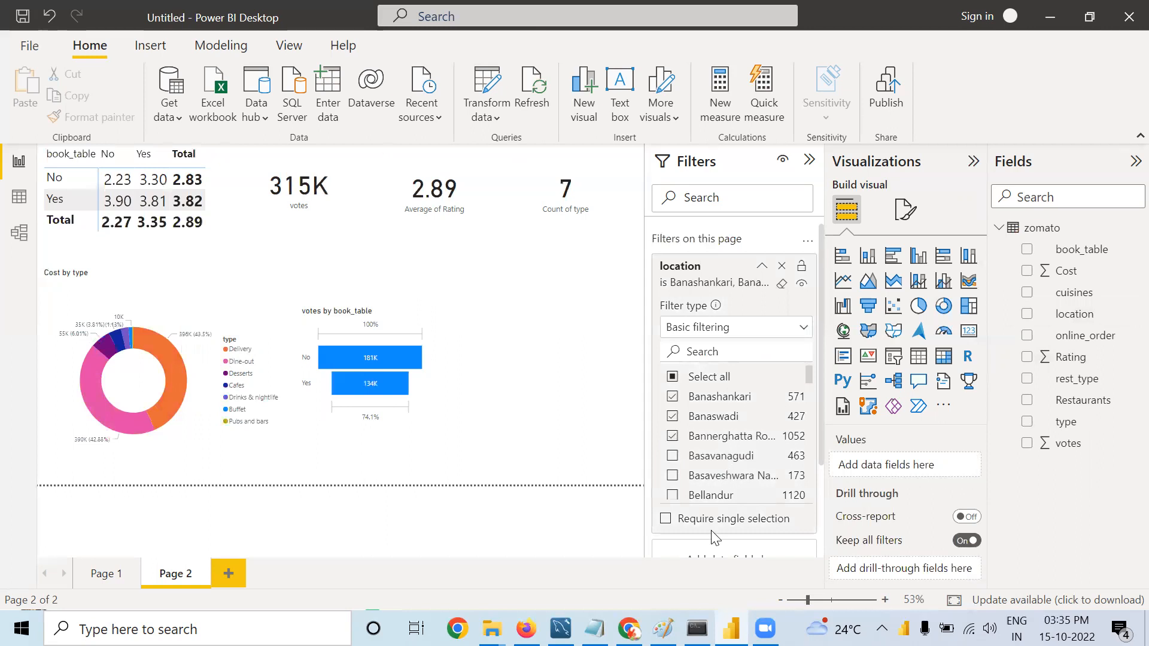
# Step: Require single selection in the location page filter, and filter the page to Banaswadi and next to Basavanagudi
pyautogui.click(666, 519)
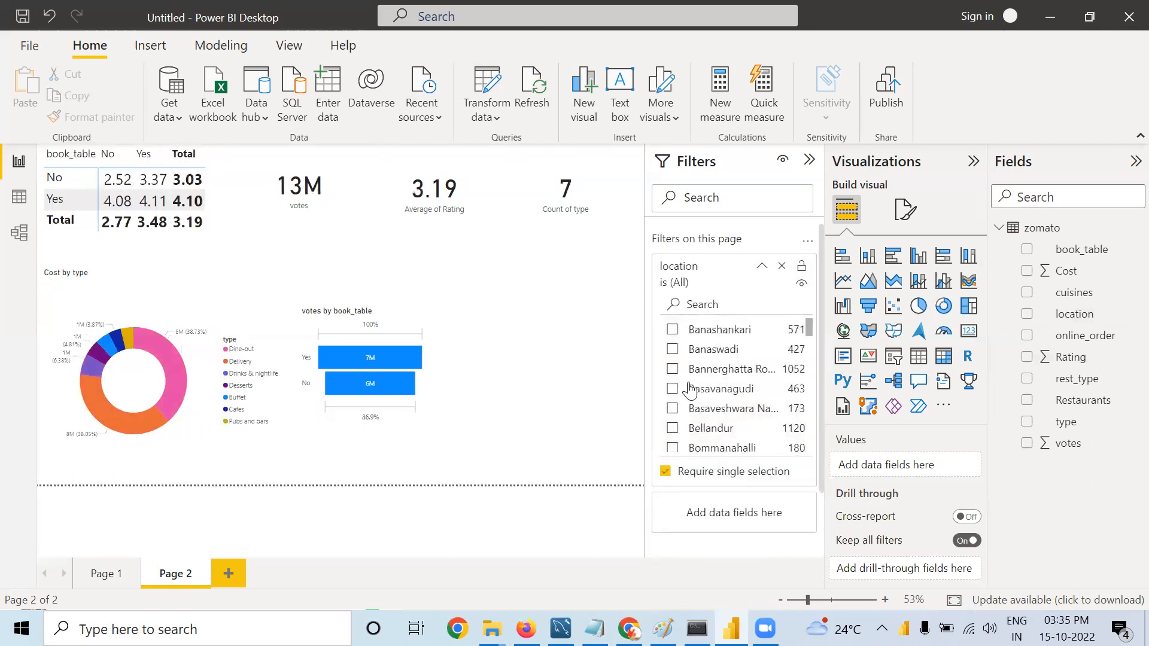
pyautogui.click(672, 351)
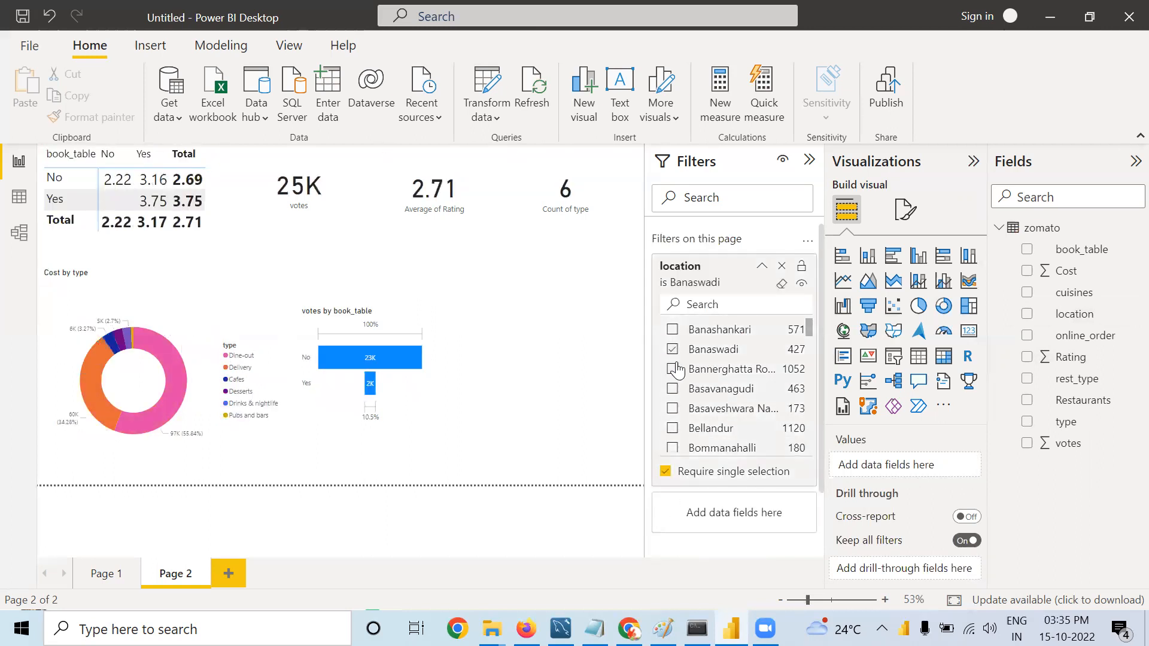
pyautogui.click(672, 389)
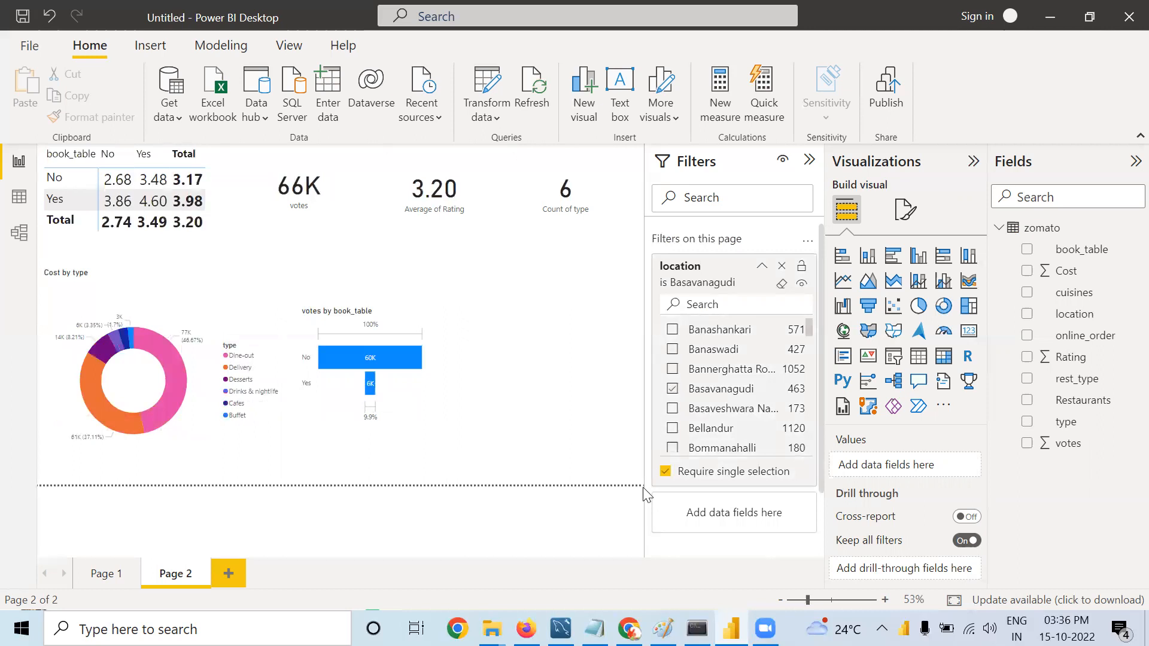
# Step: Allow multiple locations again in the page filter, try Banashankari and Banaswadi alongside Basavanagudi, and clear every selected location
pyautogui.click(666, 472)
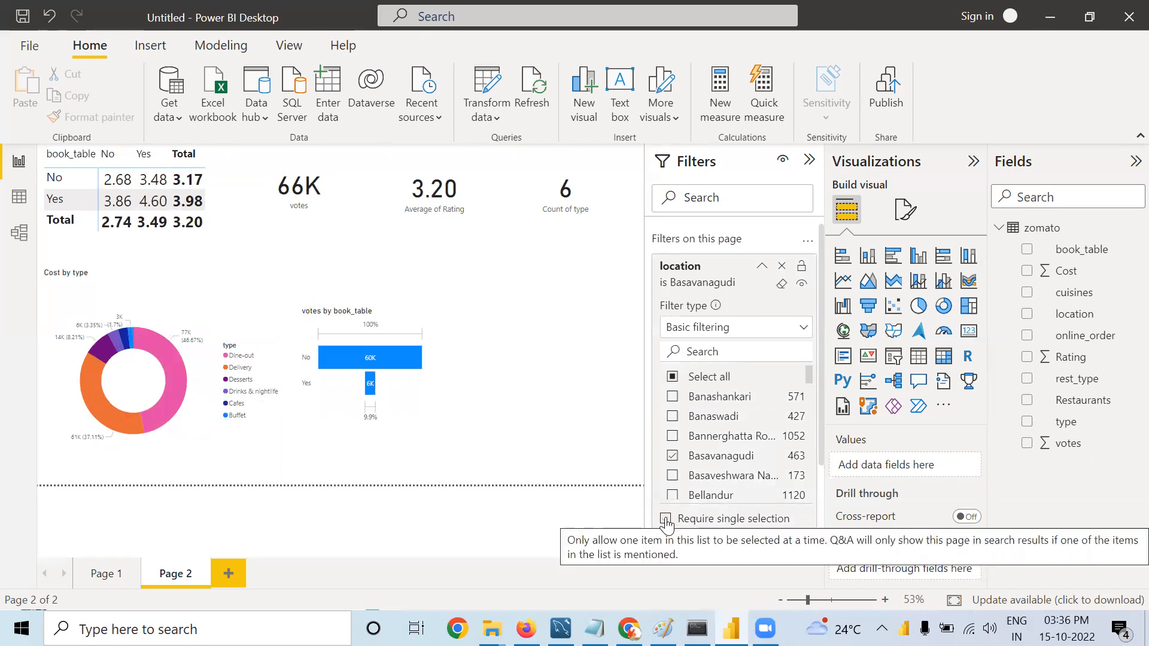
pyautogui.click(672, 397)
pyautogui.click(673, 417)
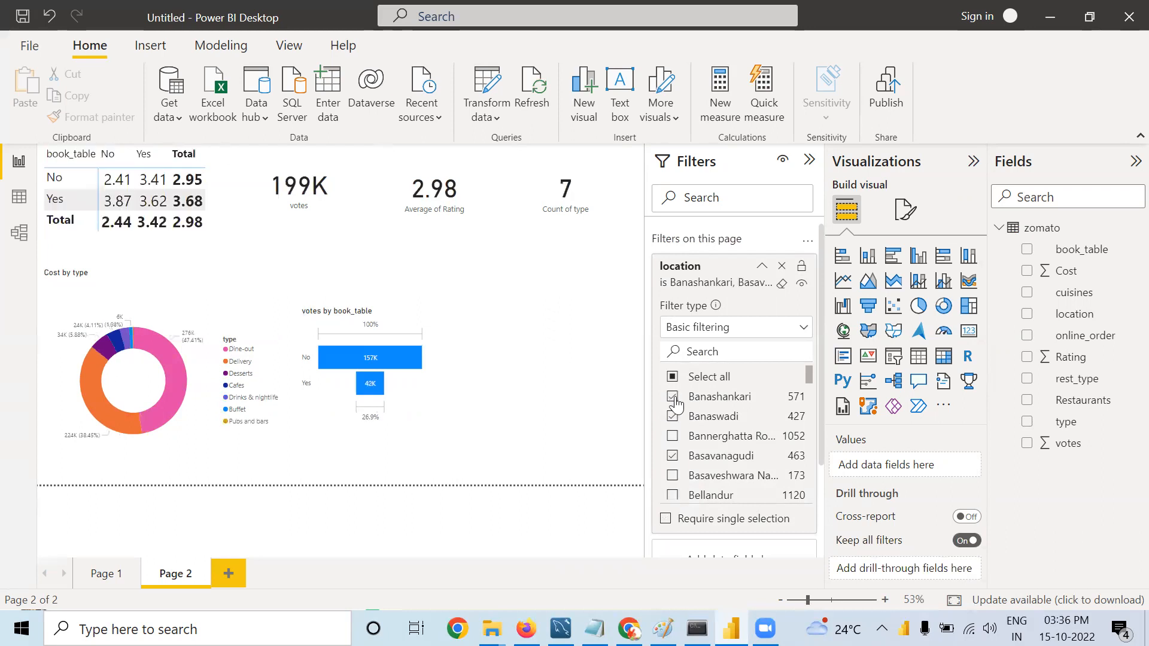
pyautogui.click(673, 397)
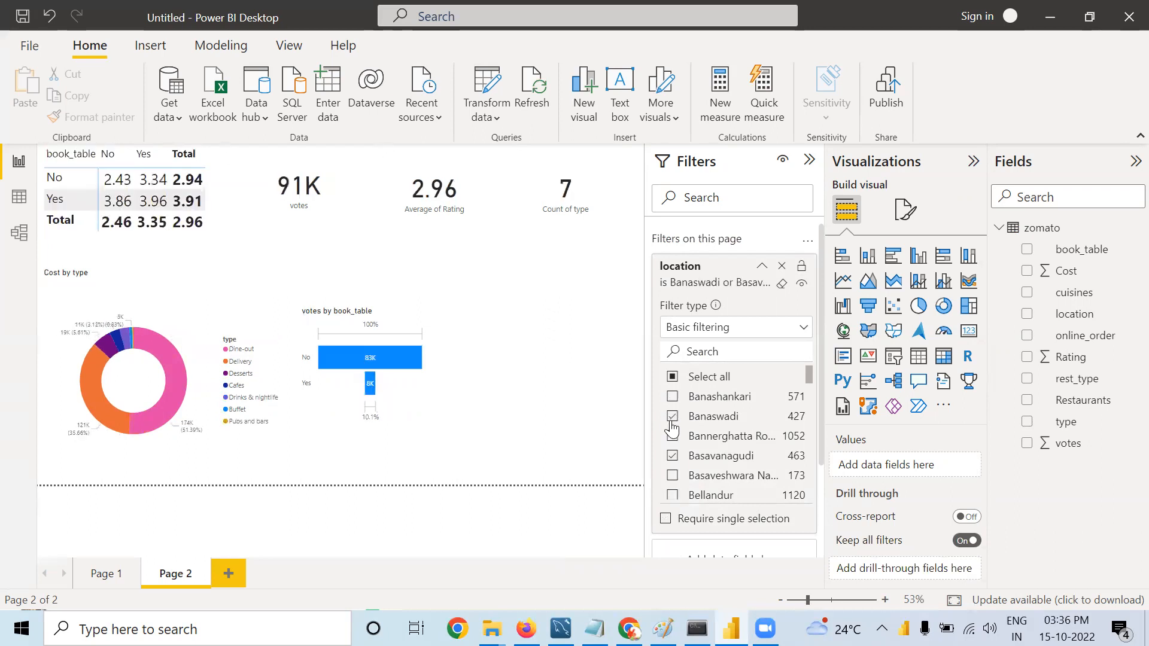
pyautogui.click(673, 419)
pyautogui.click(672, 457)
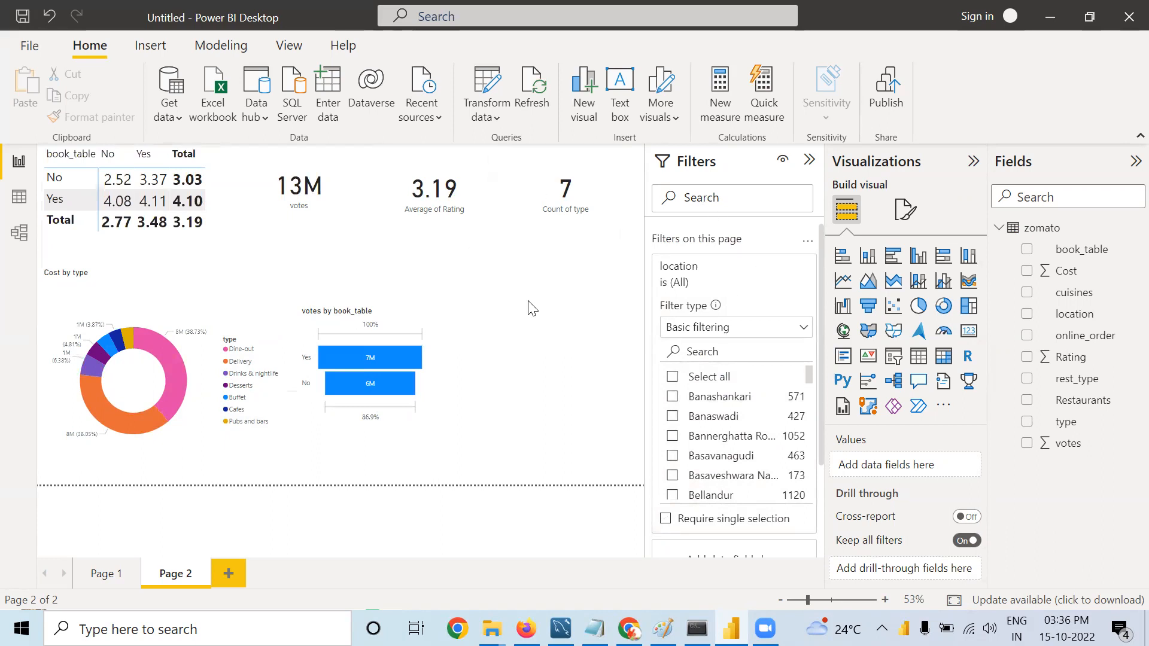
# Step: Add online_order as a filter on all pages, and view it on Page 1 before returning to Page 2
pyautogui.scroll(-3, 749, 320)
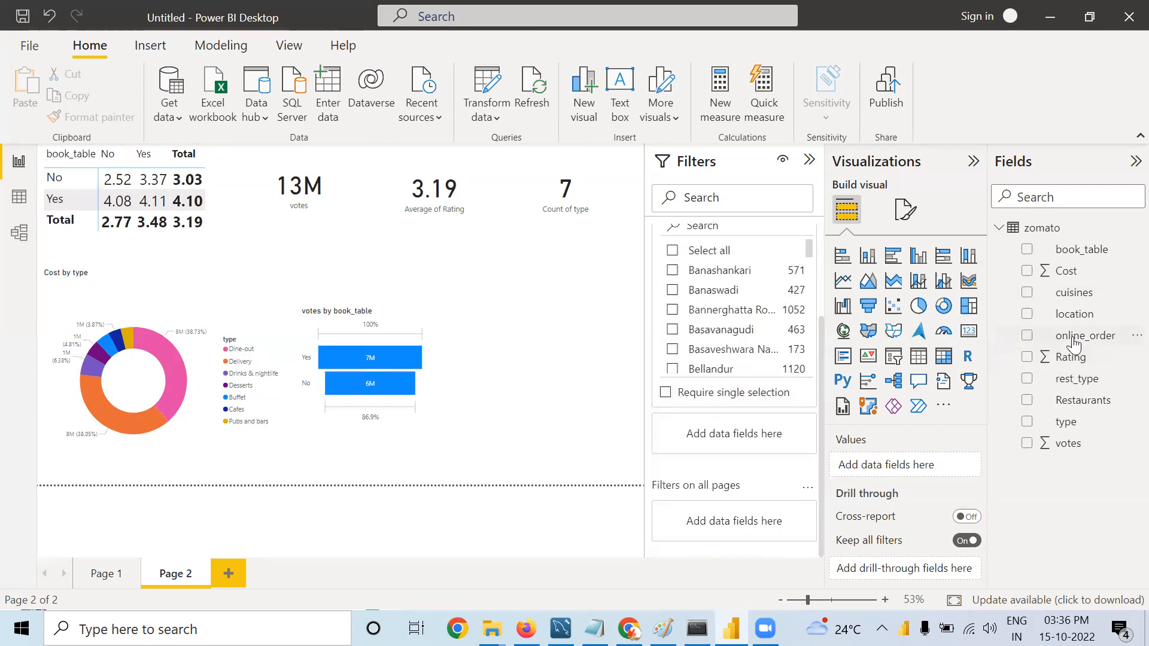
pyautogui.moveTo(1083, 339); pyautogui.dragTo(734, 528)
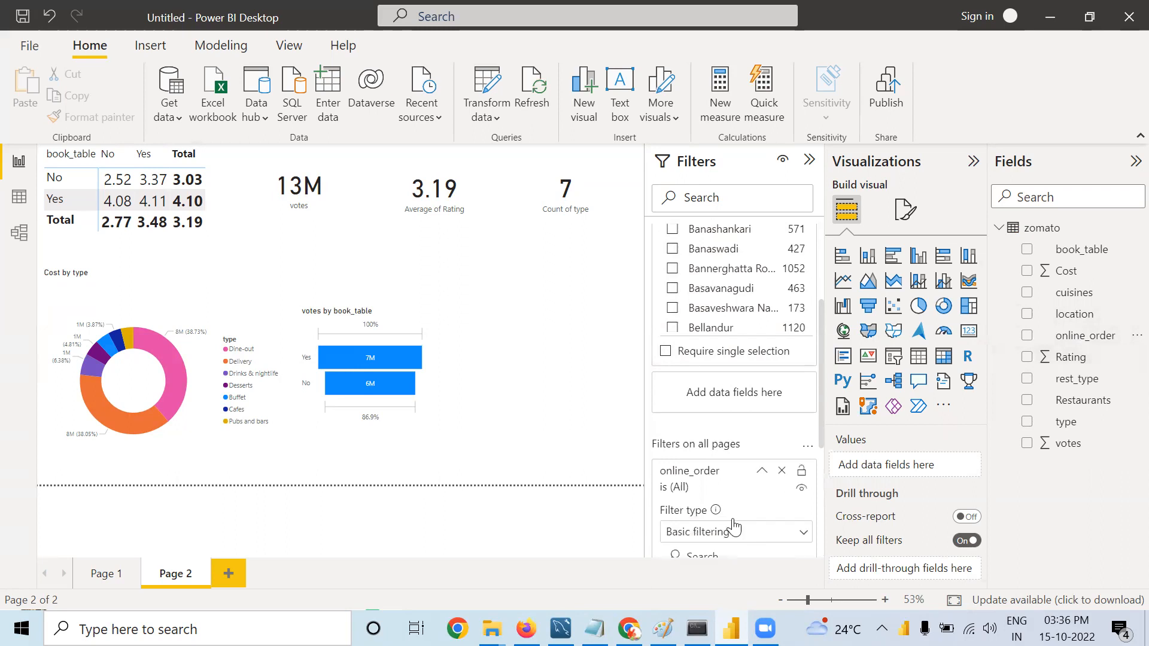
pyautogui.click(94, 574)
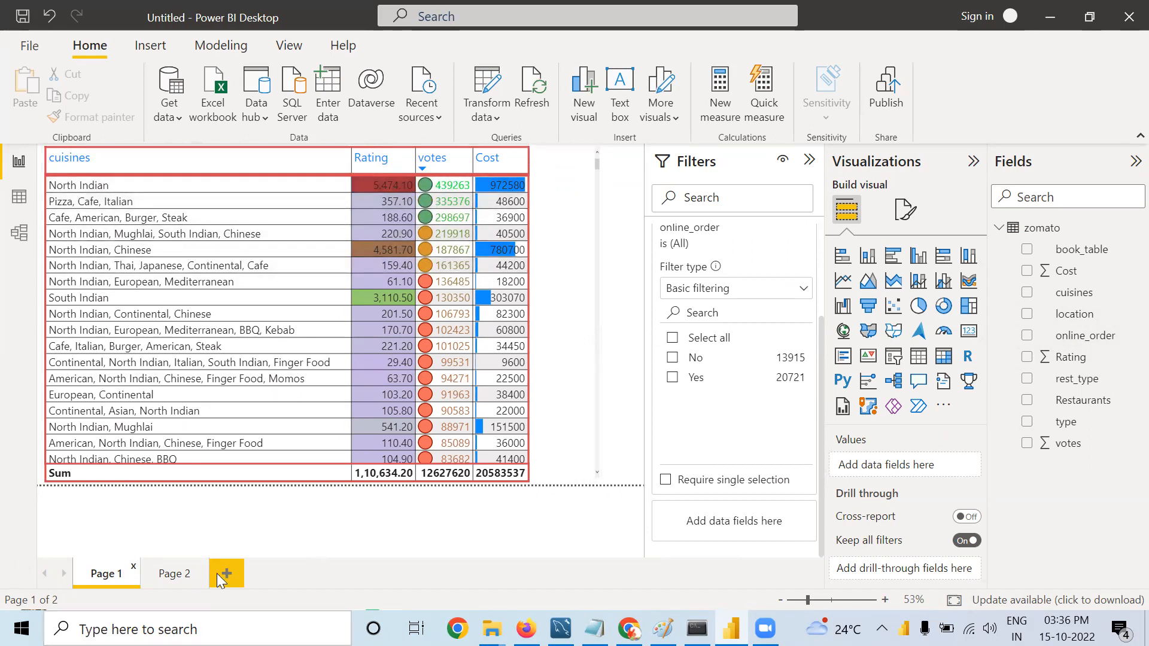
pyautogui.click(176, 573)
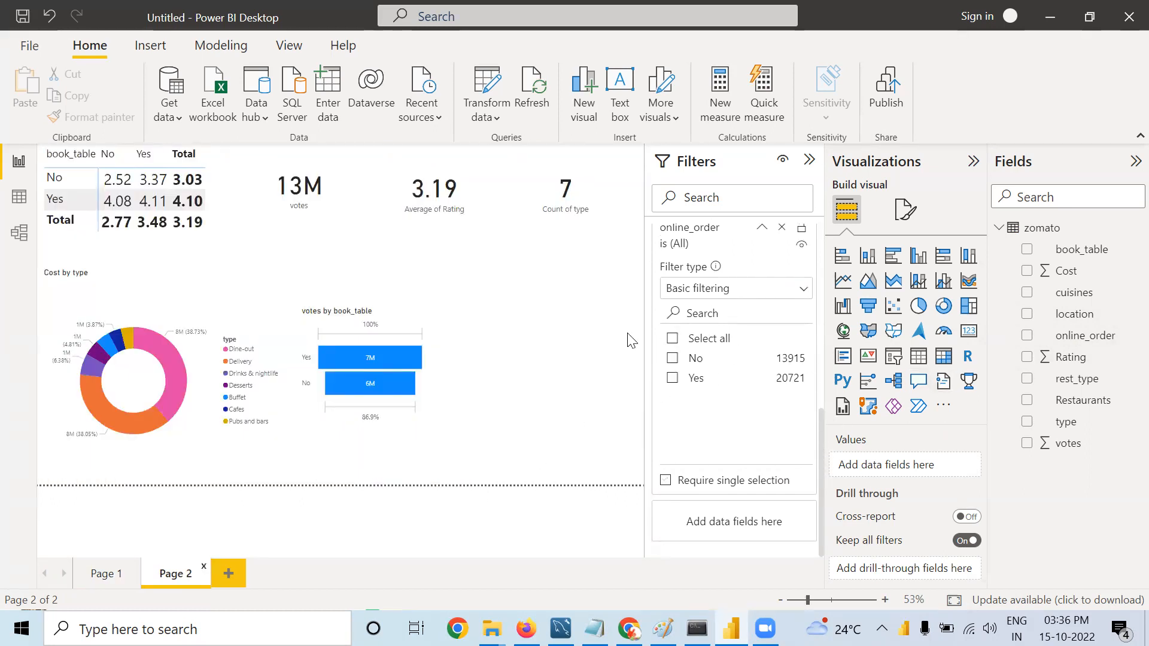
# Step: Filter all pages to online_order Yes, check the effect on Page 1, and clear the selection back on Page 2
pyautogui.click(671, 378)
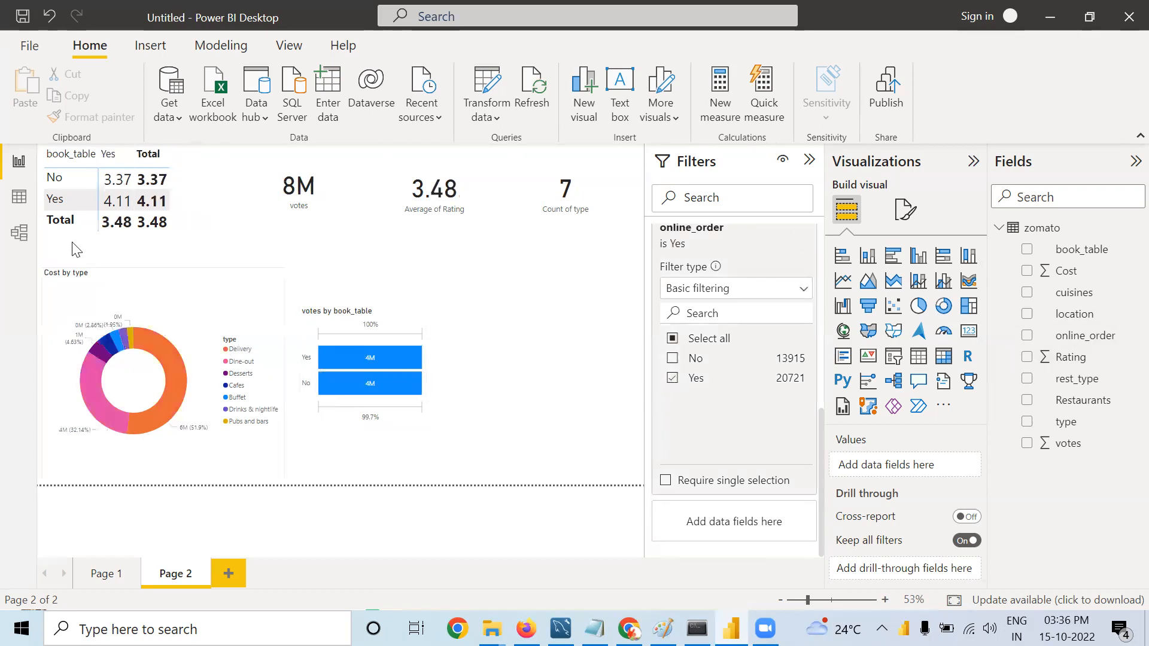
pyautogui.click(102, 573)
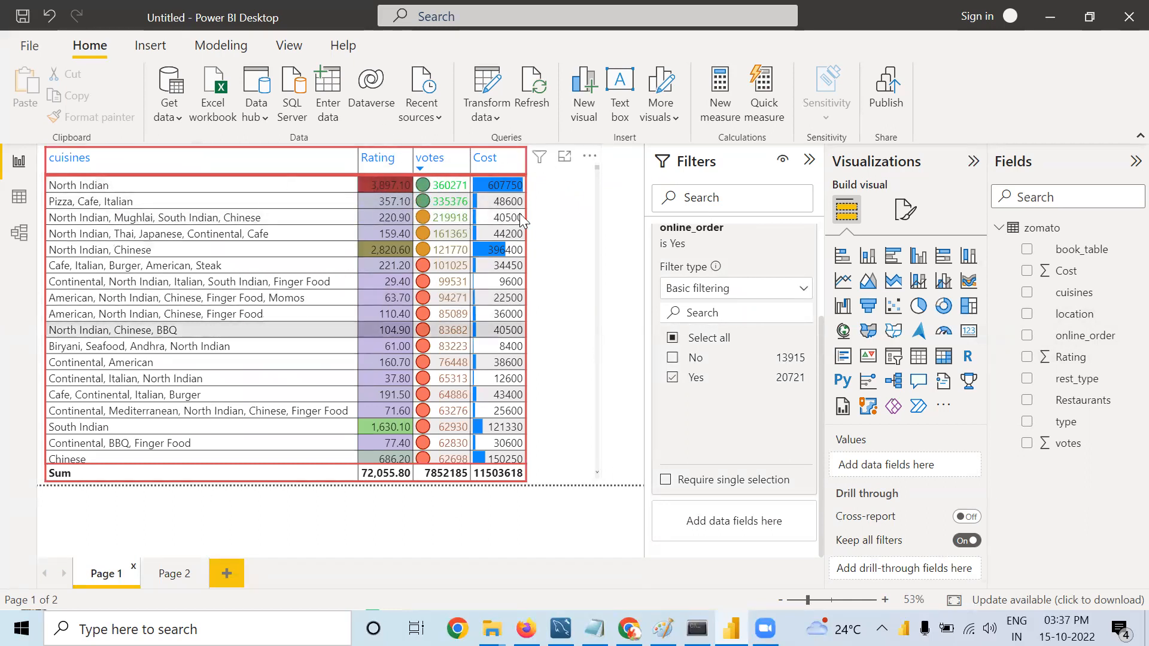
pyautogui.click(167, 574)
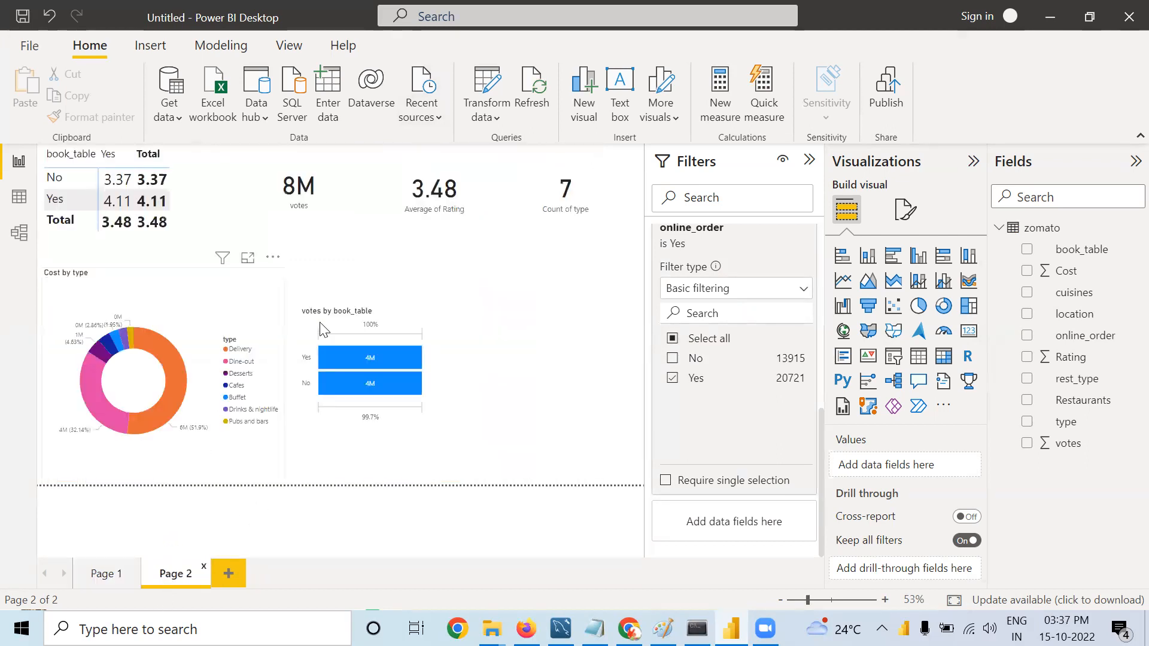
pyautogui.click(673, 378)
pyautogui.scroll(3, 705, 434)
pyautogui.scroll(4, 705, 436)
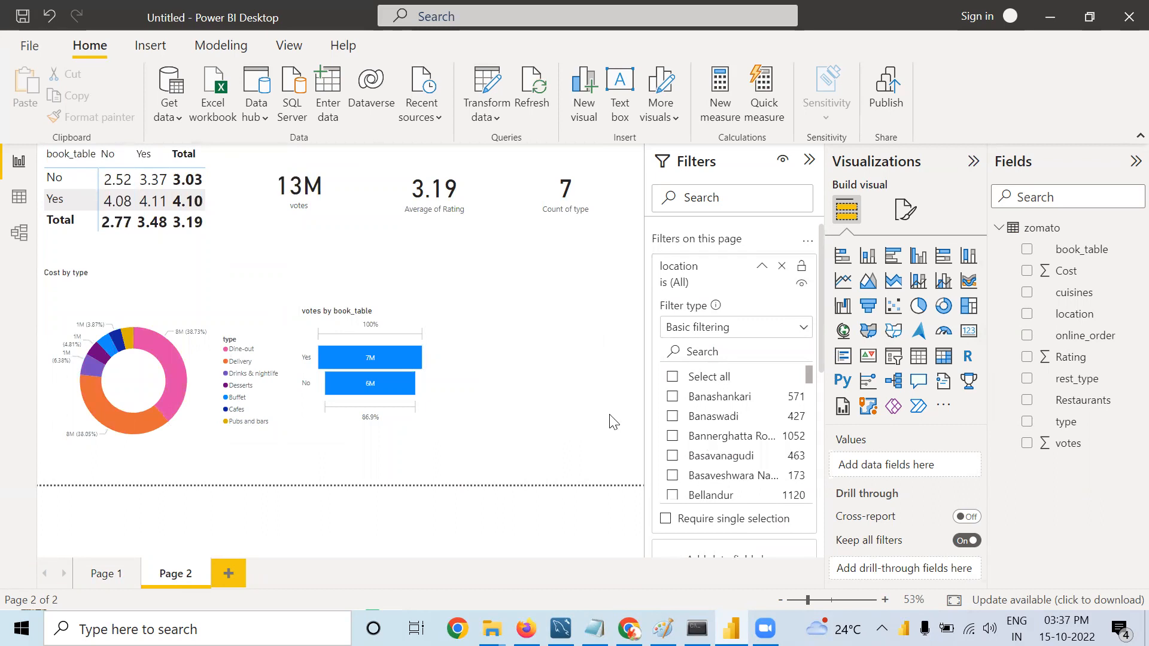
# Step: Insert a slicer on Page 2, try location as its field, and replace it with online_order
pyautogui.click(892, 359)
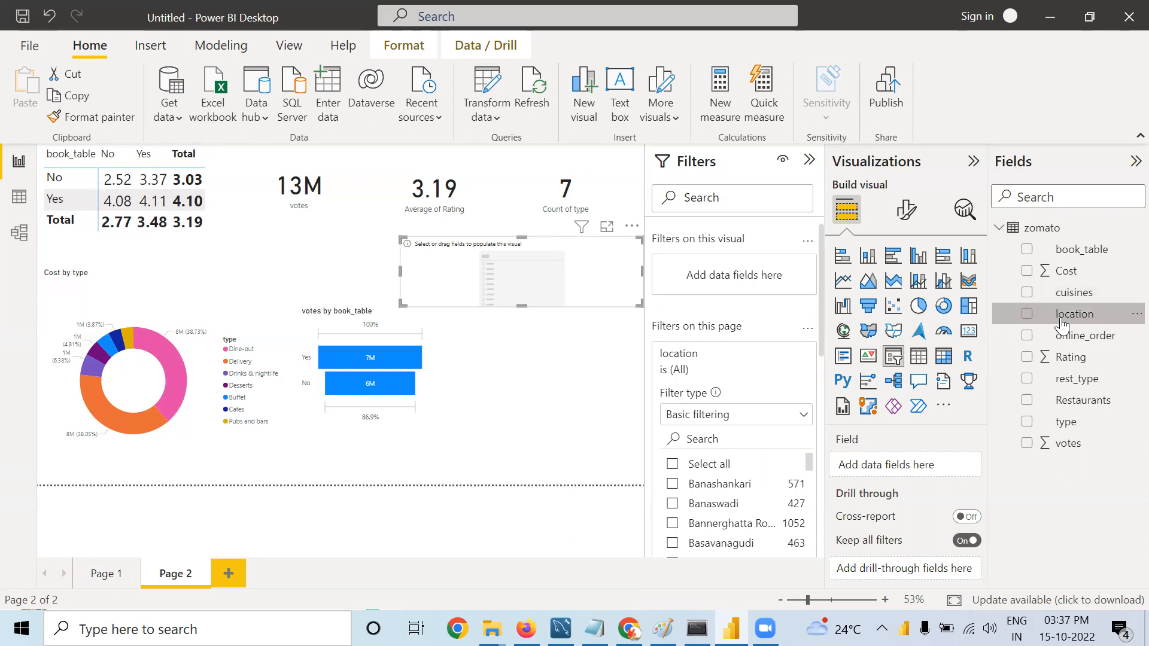
pyautogui.moveTo(1062, 323); pyautogui.dragTo(888, 478)
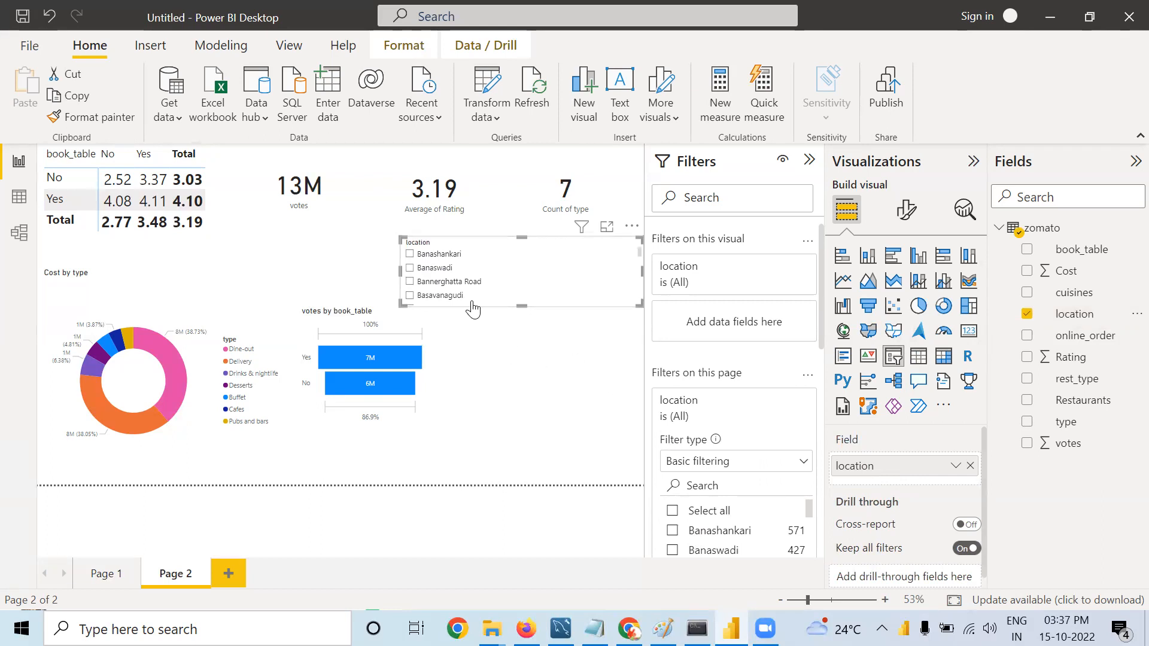
pyautogui.click(970, 466)
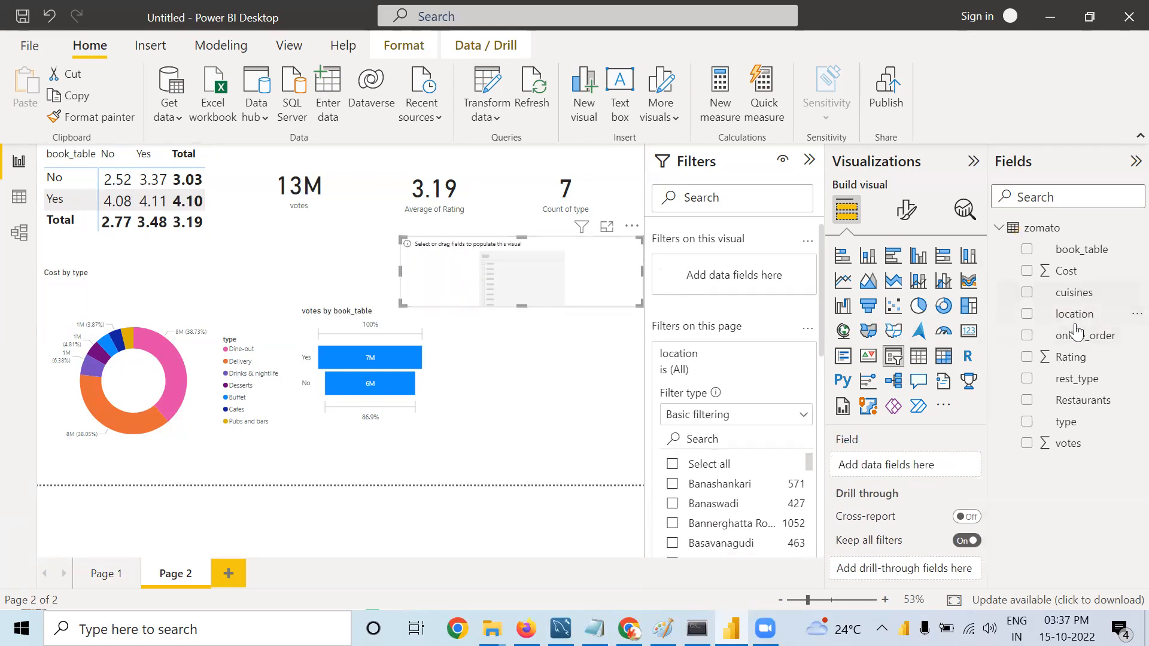
pyautogui.moveTo(1079, 344); pyautogui.dragTo(913, 472)
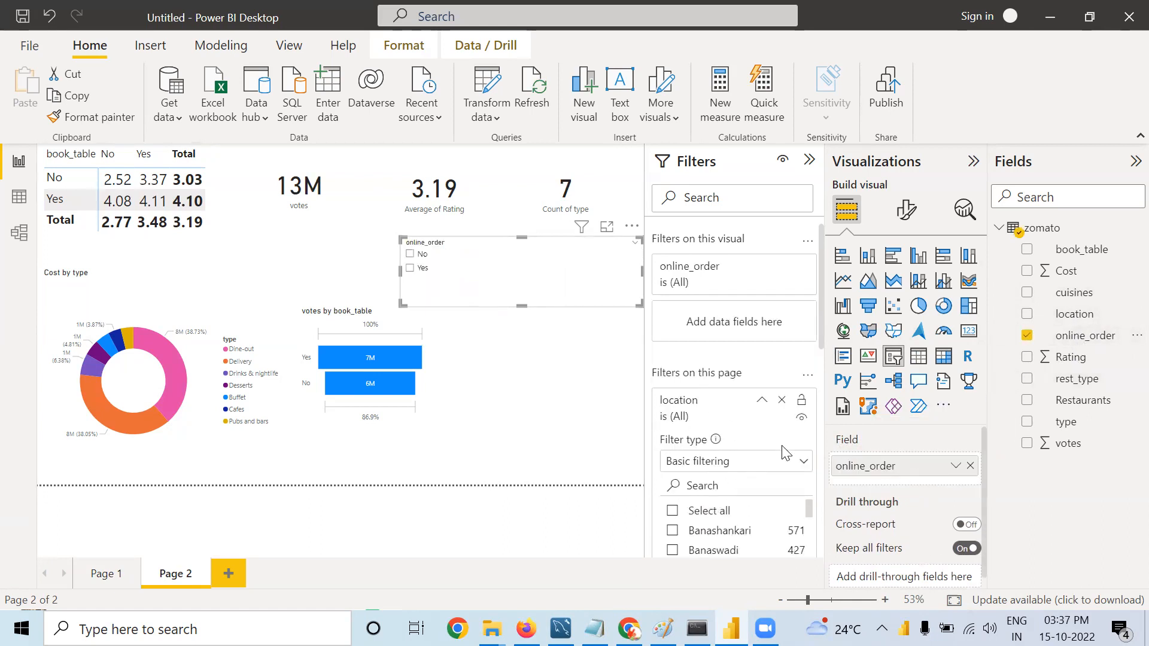
# Step: Replace the location page-level filter with online_order, and deselect the slicer
pyautogui.click(779, 400)
pyautogui.moveTo(1092, 336); pyautogui.dragTo(745, 425)
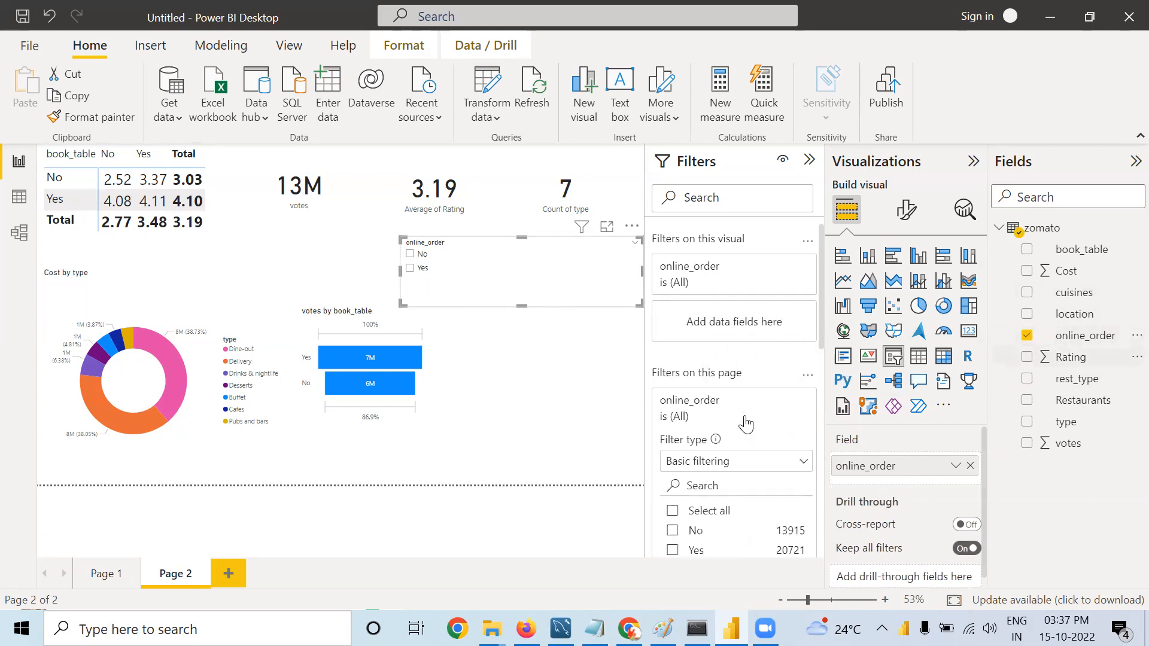
pyautogui.scroll(-3, 732, 457)
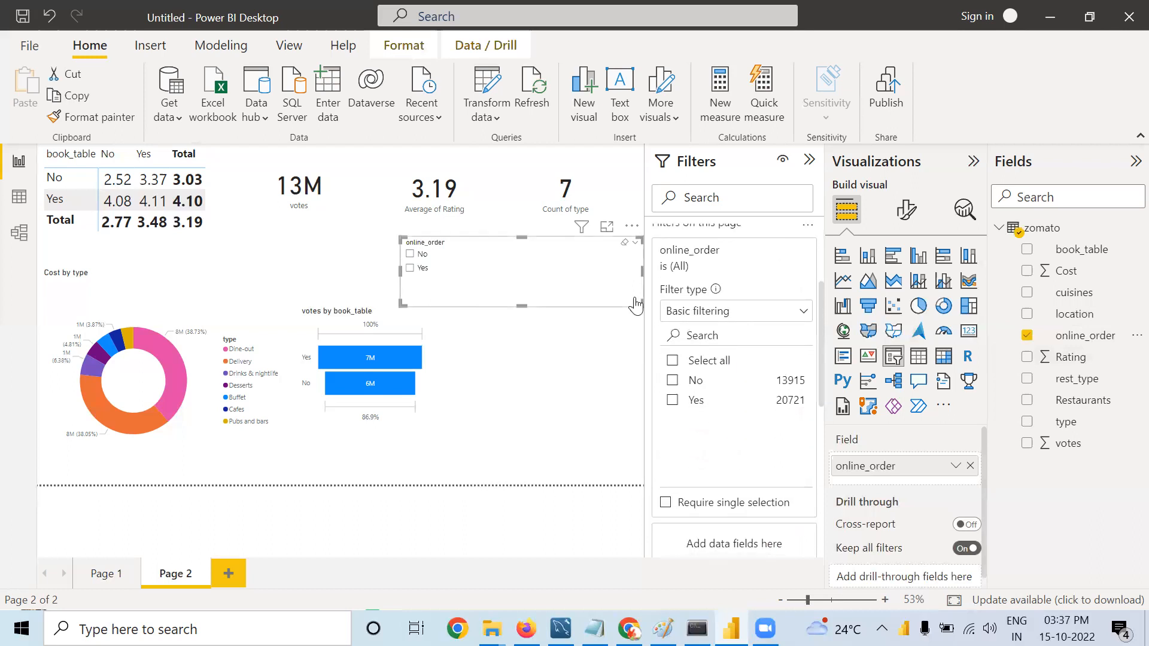
pyautogui.click(571, 388)
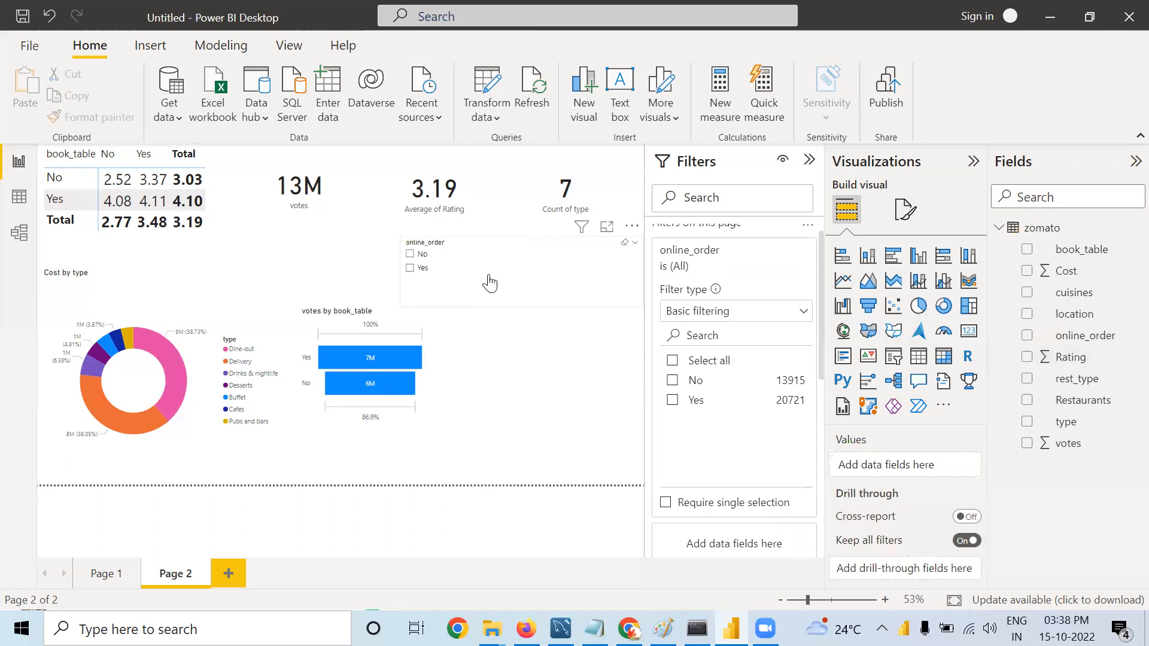
# Step: Compare filtering online_order to No with the slicer and with the page-level filter, clearing the selection each time
pyautogui.click(410, 254)
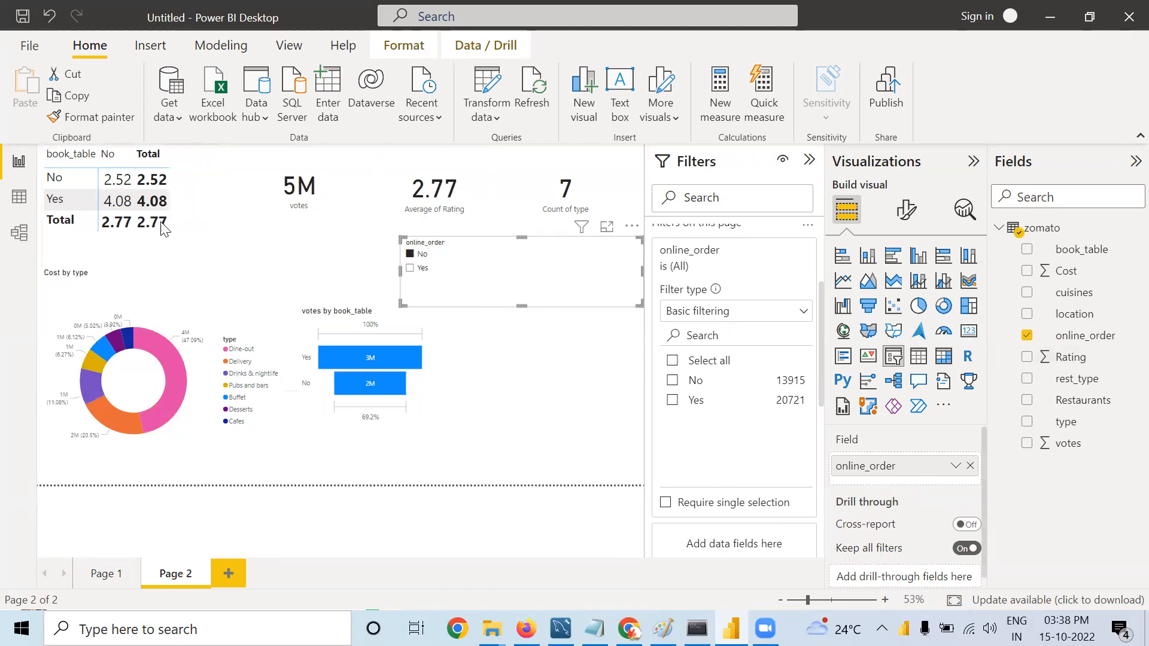
pyautogui.click(410, 255)
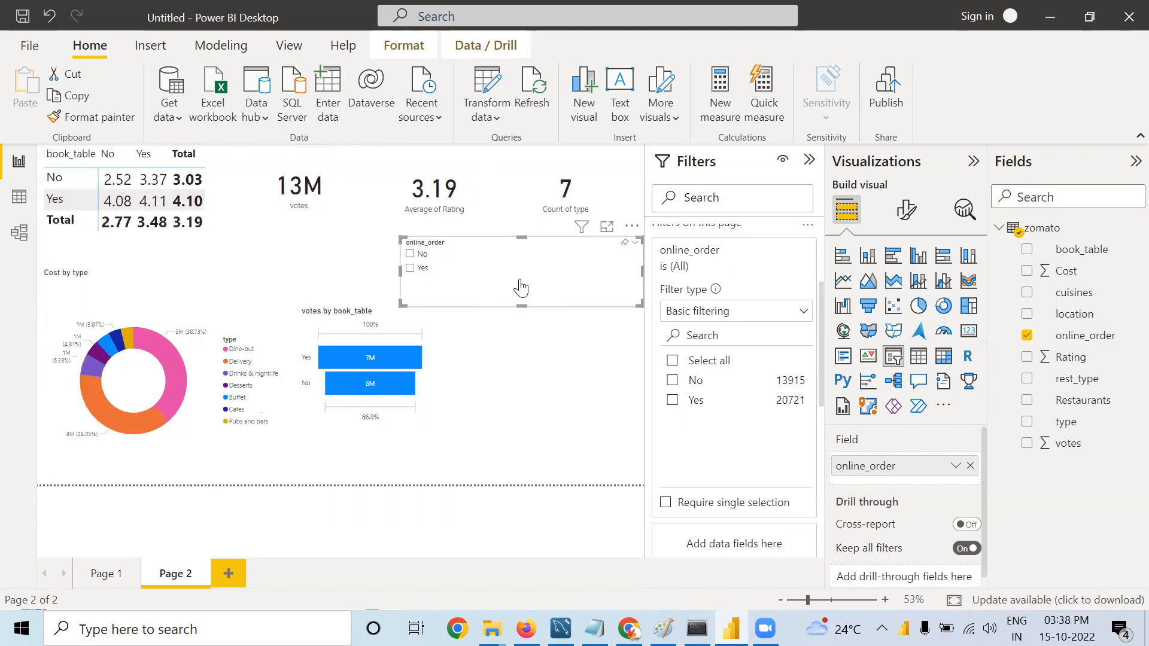
pyautogui.click(672, 381)
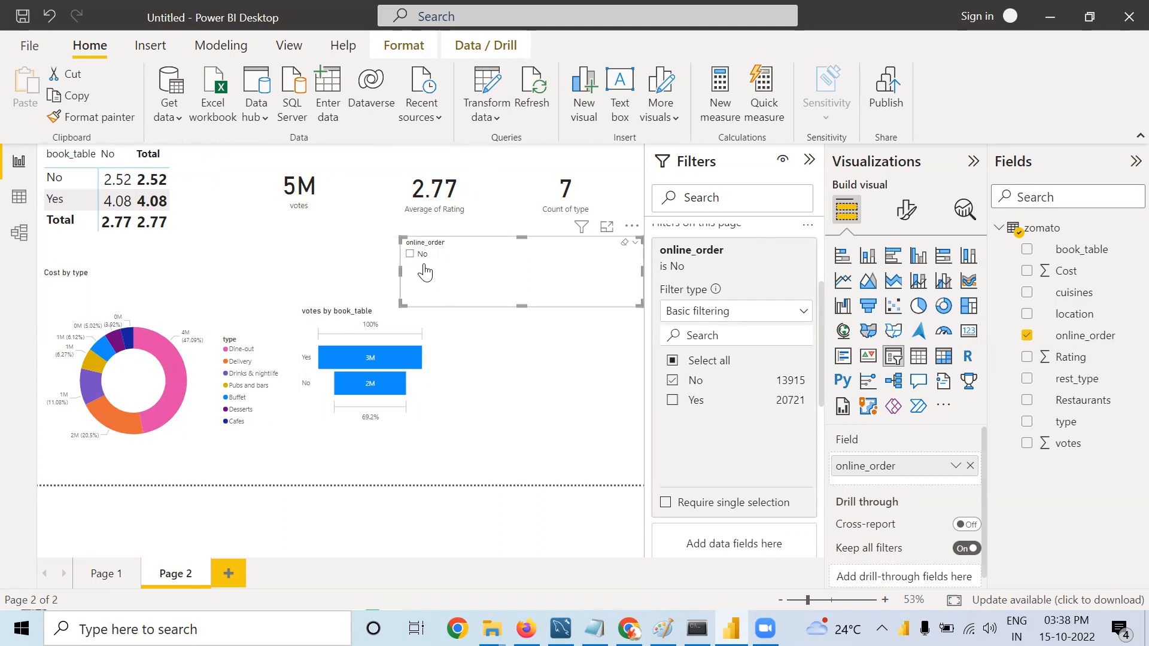
pyautogui.click(674, 385)
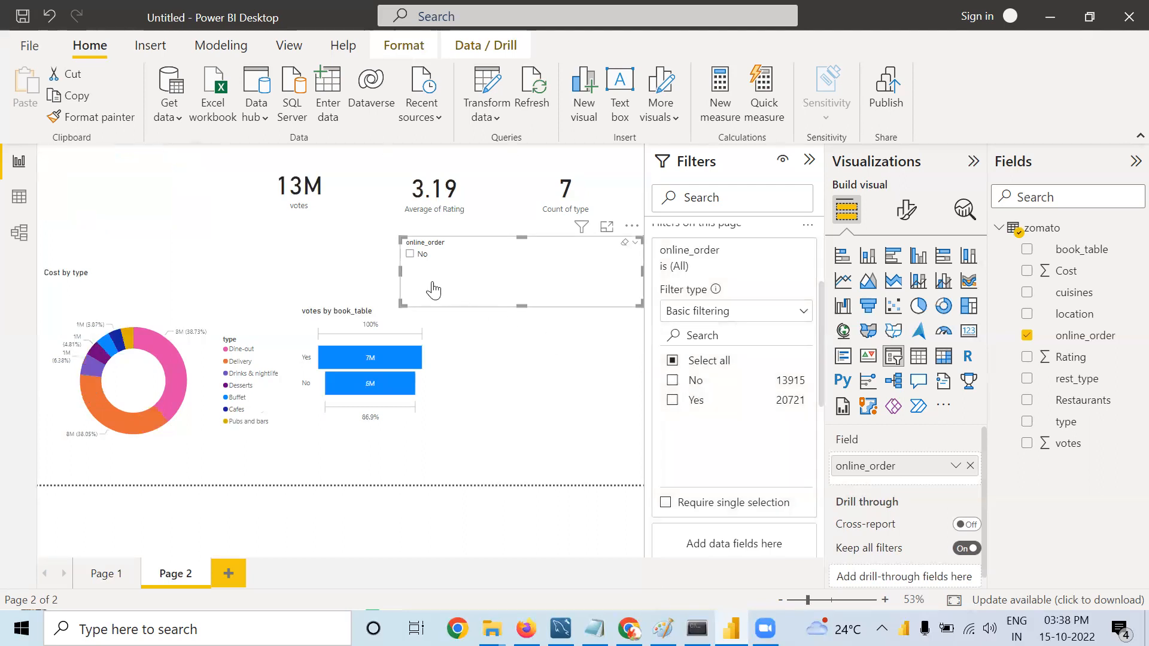
# Step: Select No in the online_order slicer, clear it, and filter the page to online_order Yes with the page-level filter
pyautogui.click(411, 255)
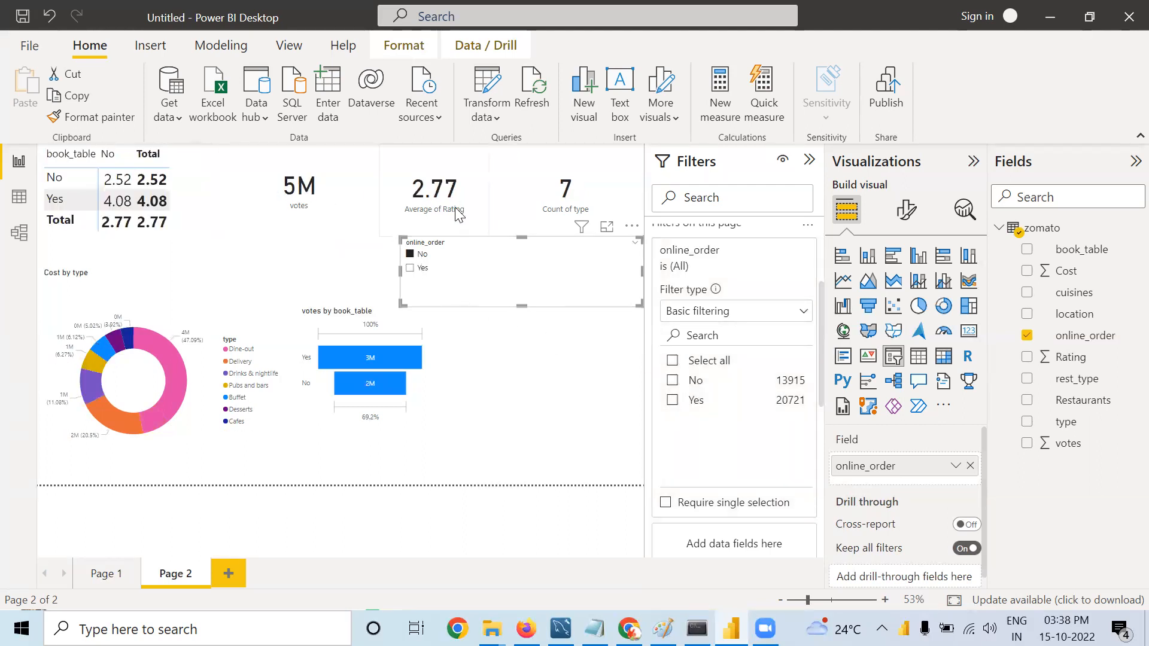
pyautogui.click(411, 254)
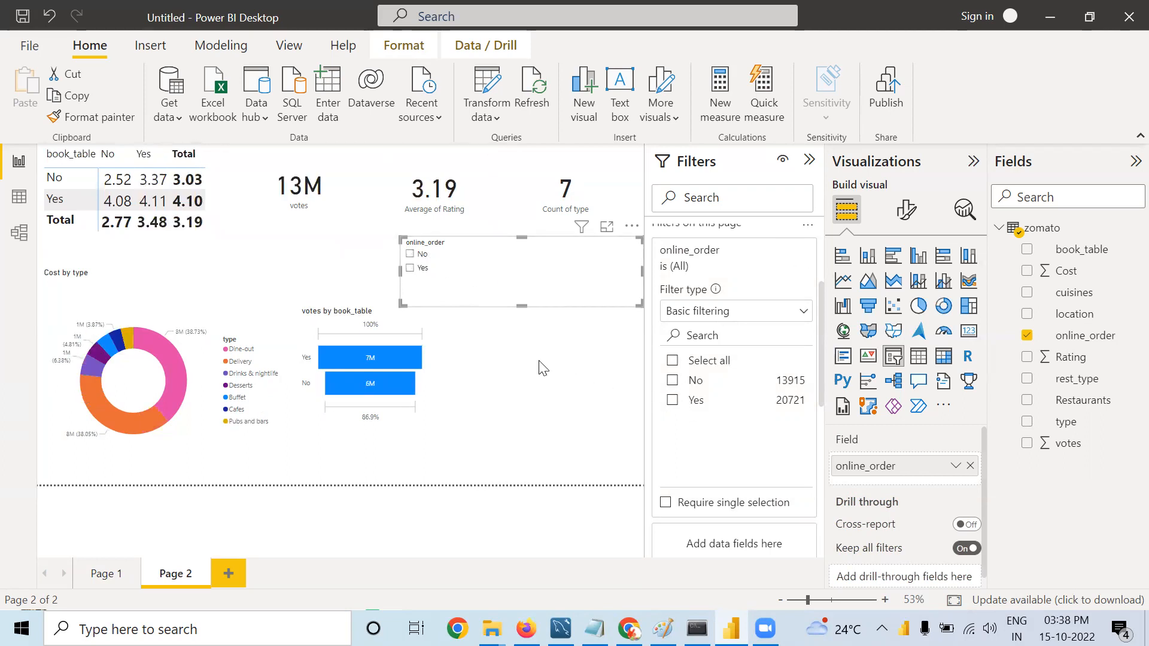
pyautogui.click(673, 401)
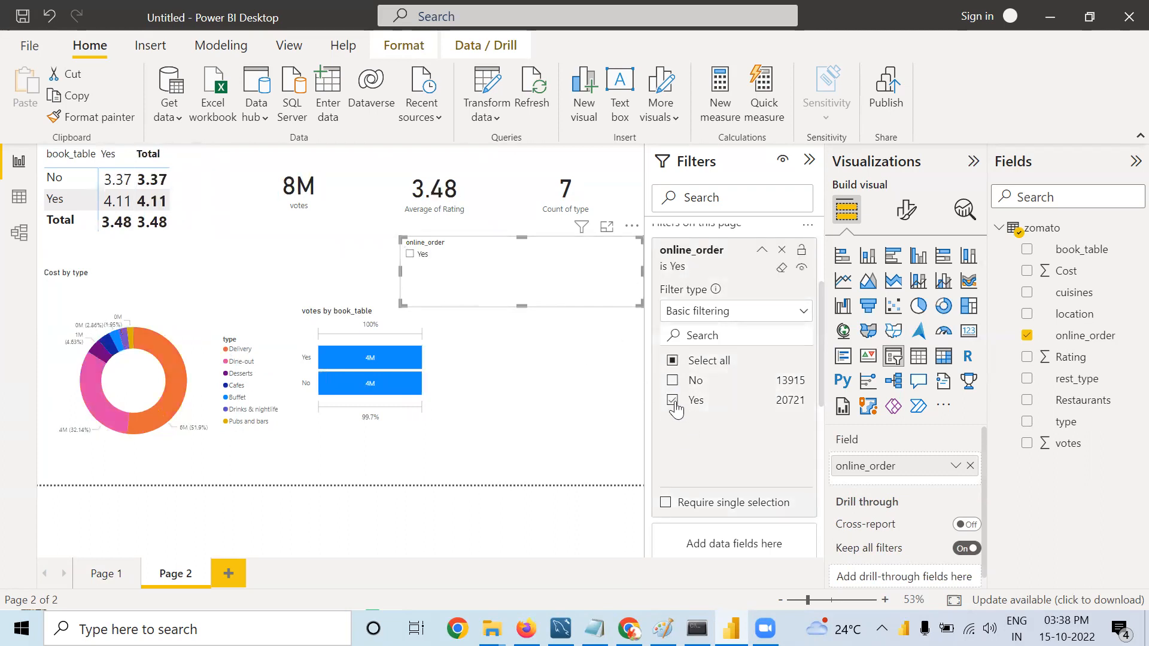
# Step: Clear the page-level online_order filter, select Yes in the online_order slicer, and filter the page to online_order No
pyautogui.click(673, 401)
pyautogui.click(412, 270)
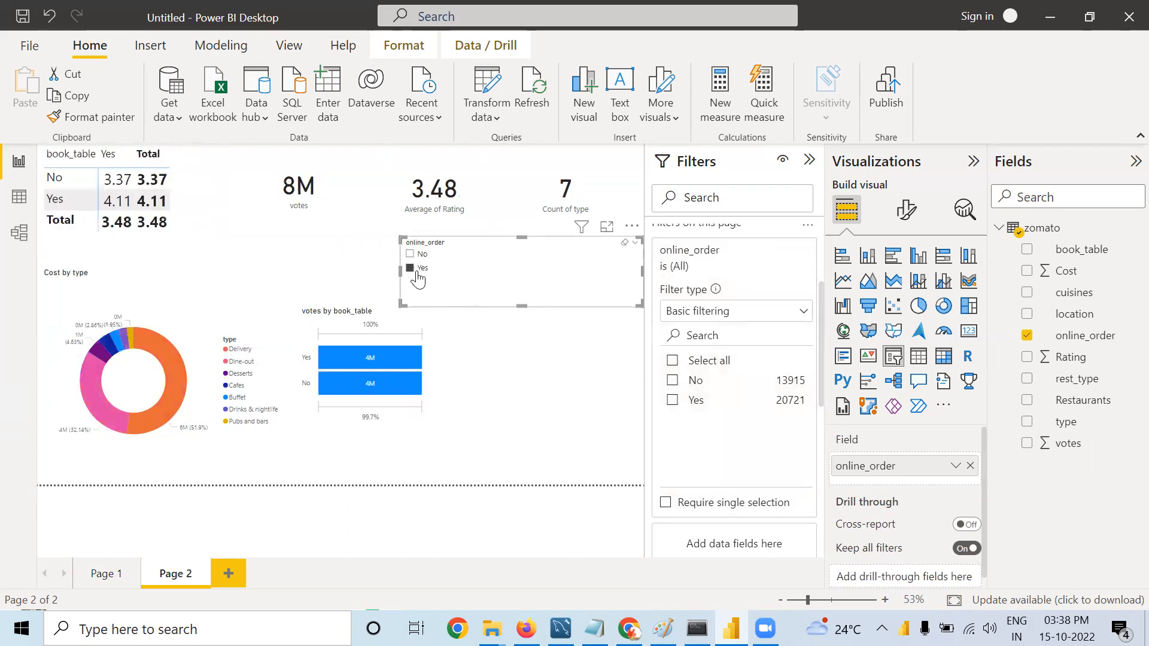
pyautogui.click(672, 382)
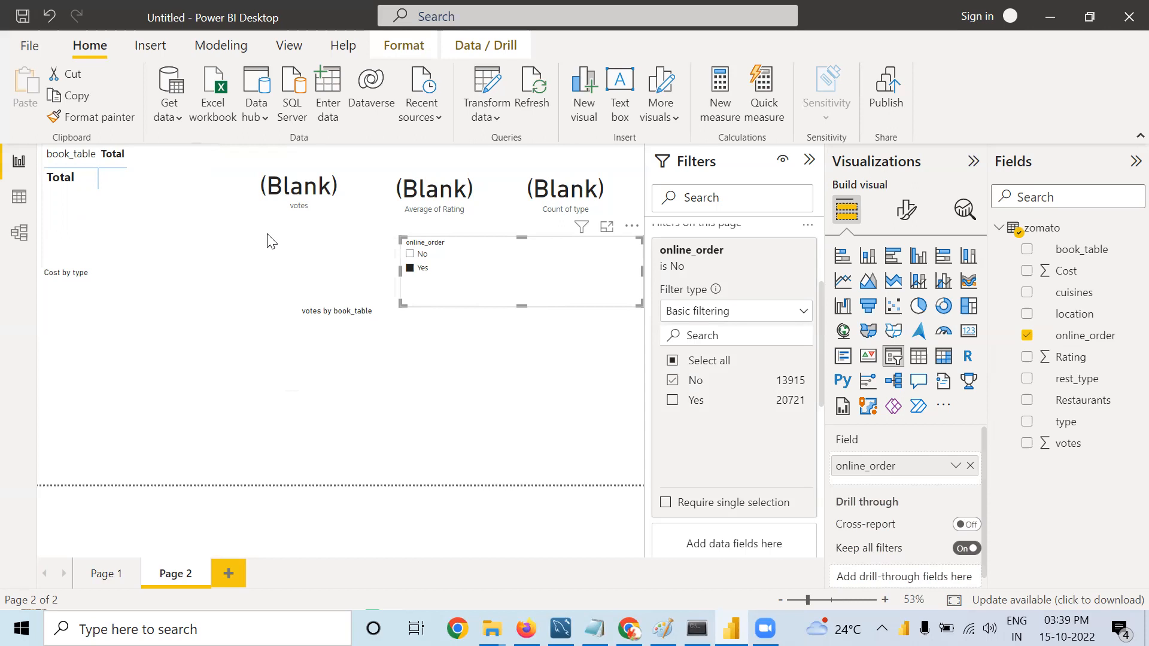
# Step: Clear the slicer's Yes selection and the page-level No filter, place the slicer back below the KPI cards, and deselect it
pyautogui.moveTo(505, 293); pyautogui.dragTo(239, 431)
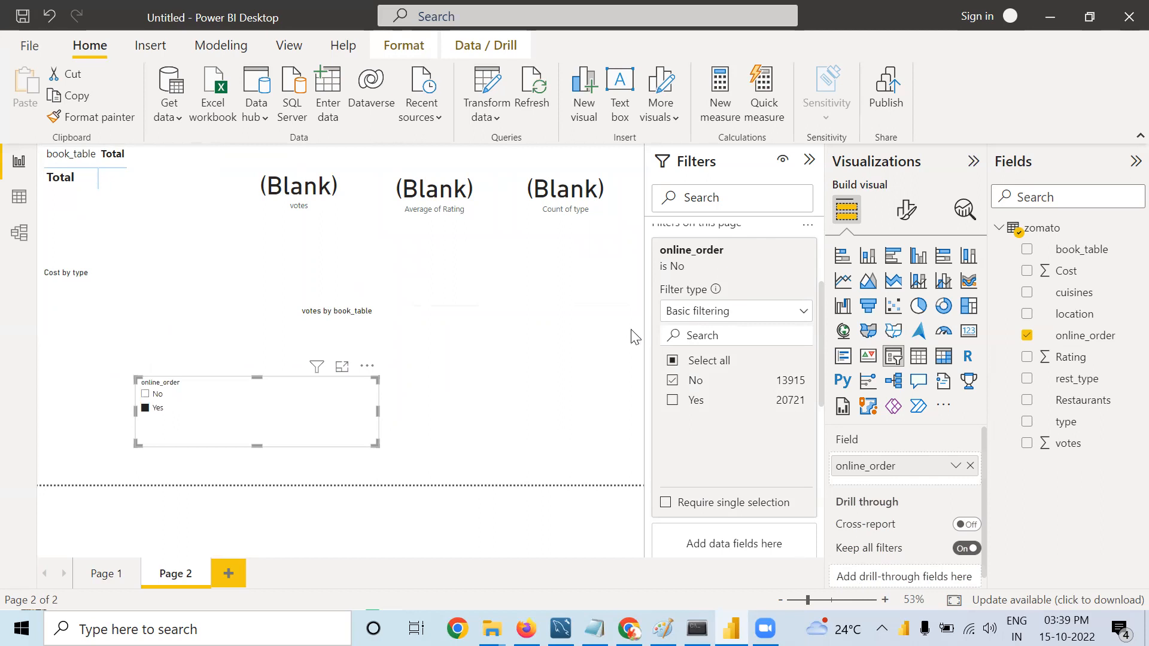
pyautogui.click(145, 408)
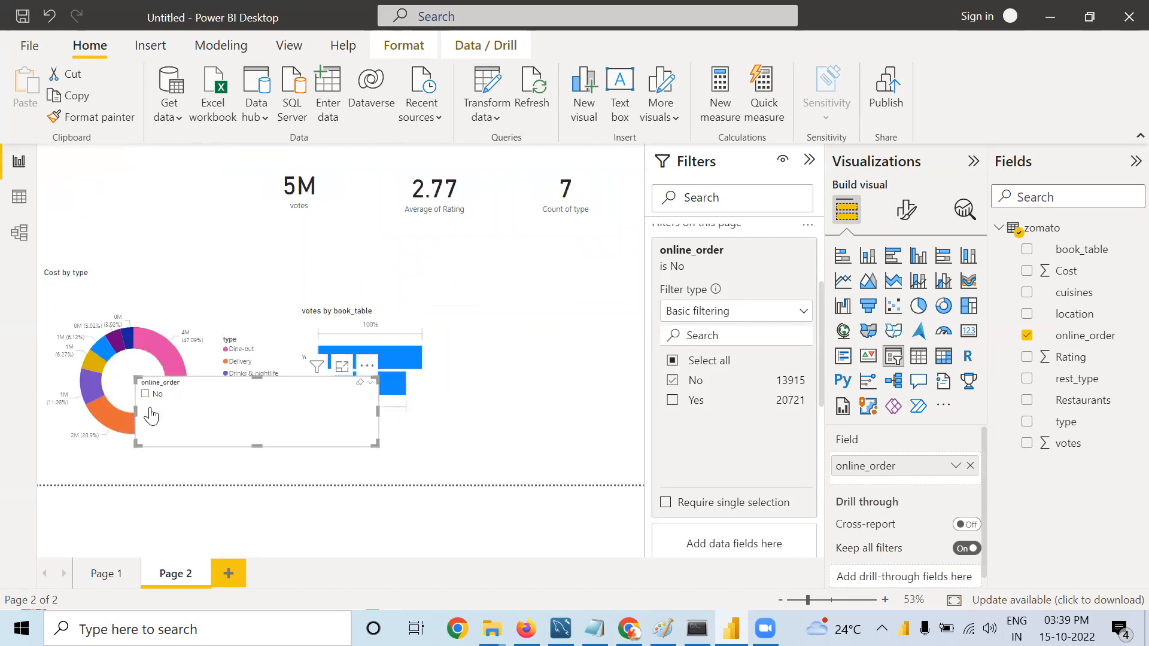
pyautogui.click(672, 381)
pyautogui.moveTo(238, 423); pyautogui.dragTo(526, 271)
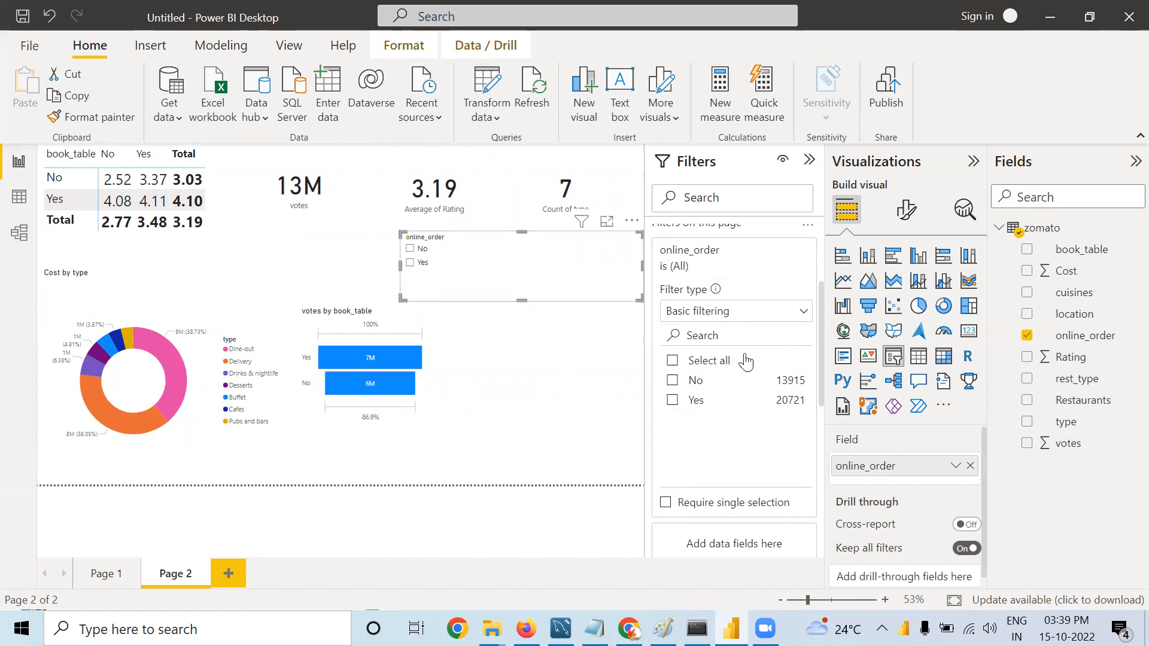
pyautogui.click(502, 427)
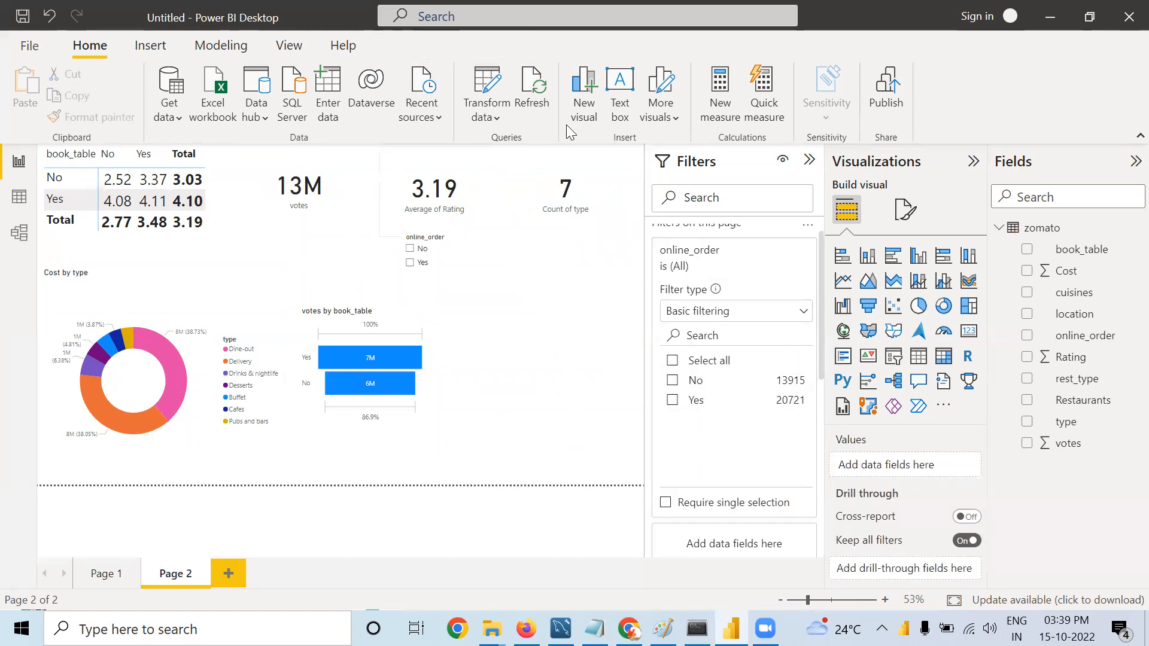
# Step: Add a third report page and delete the zomato table from the data model
pyautogui.click(108, 577)
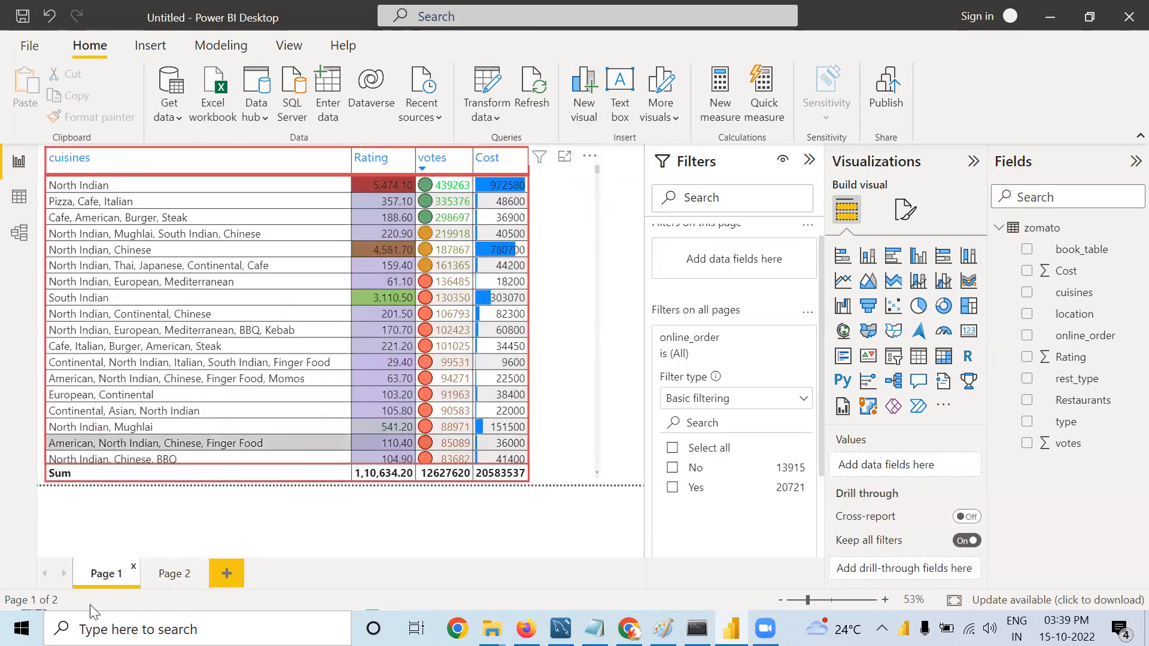
pyautogui.click(178, 573)
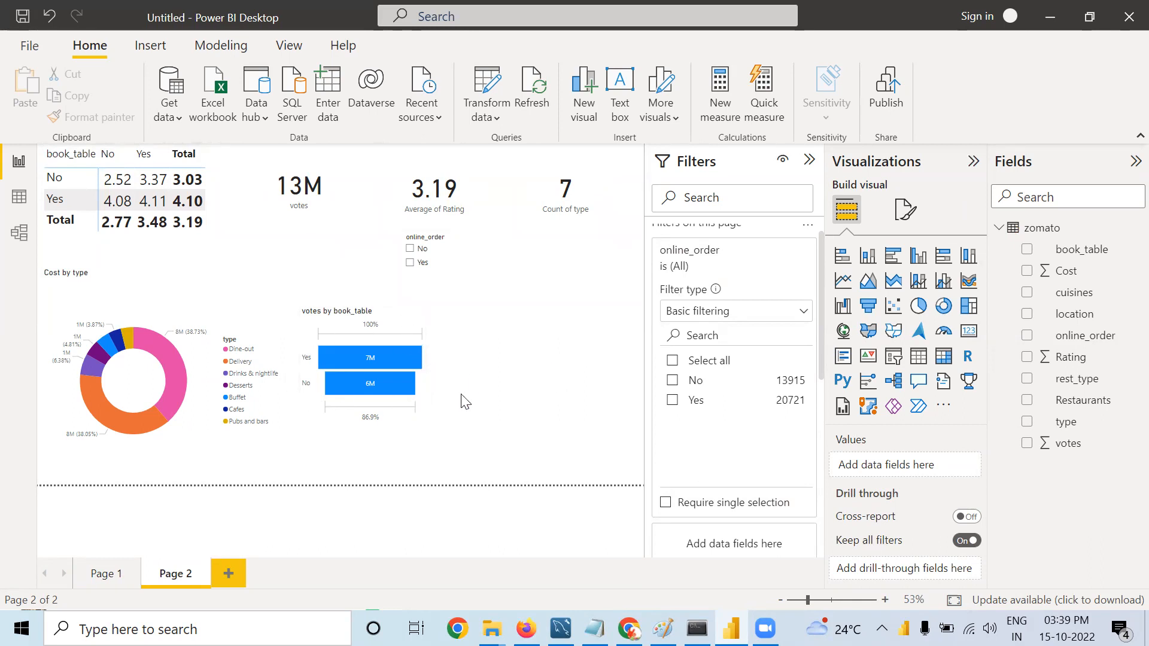
pyautogui.click(229, 575)
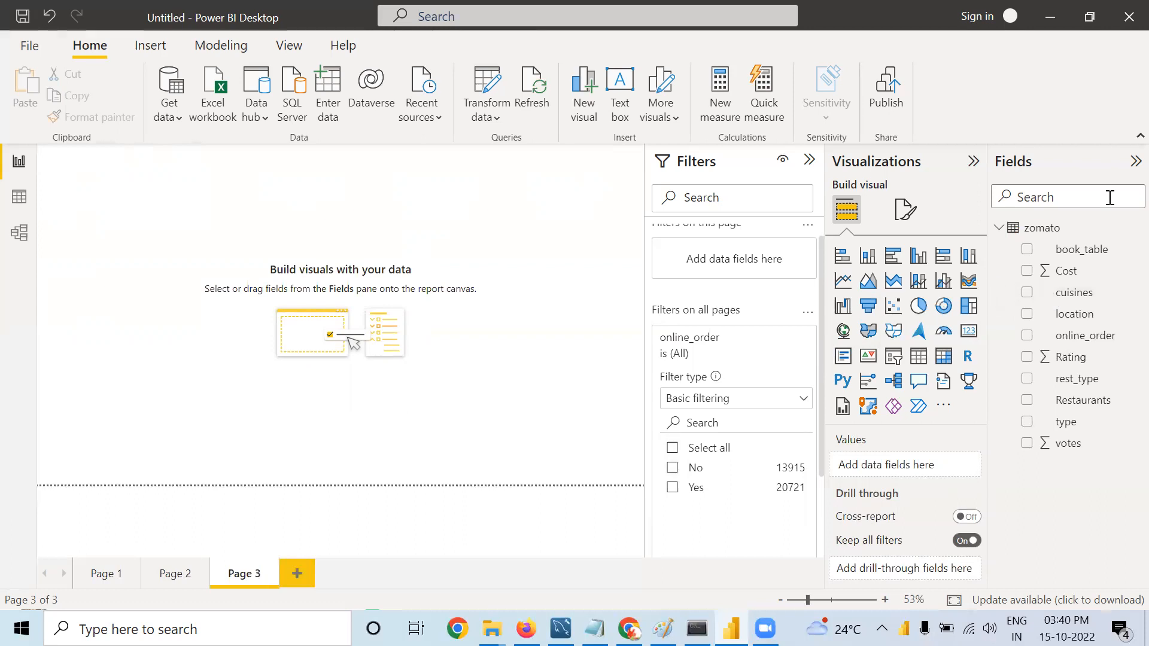
pyautogui.rightClick(1042, 230)
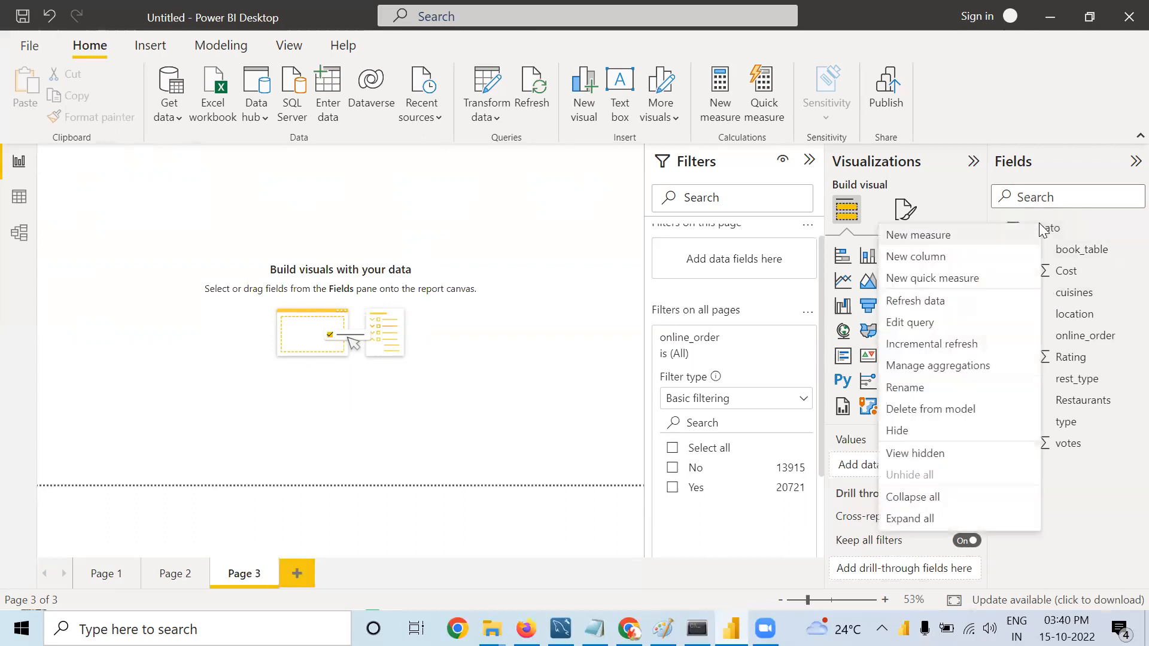
pyautogui.click(966, 410)
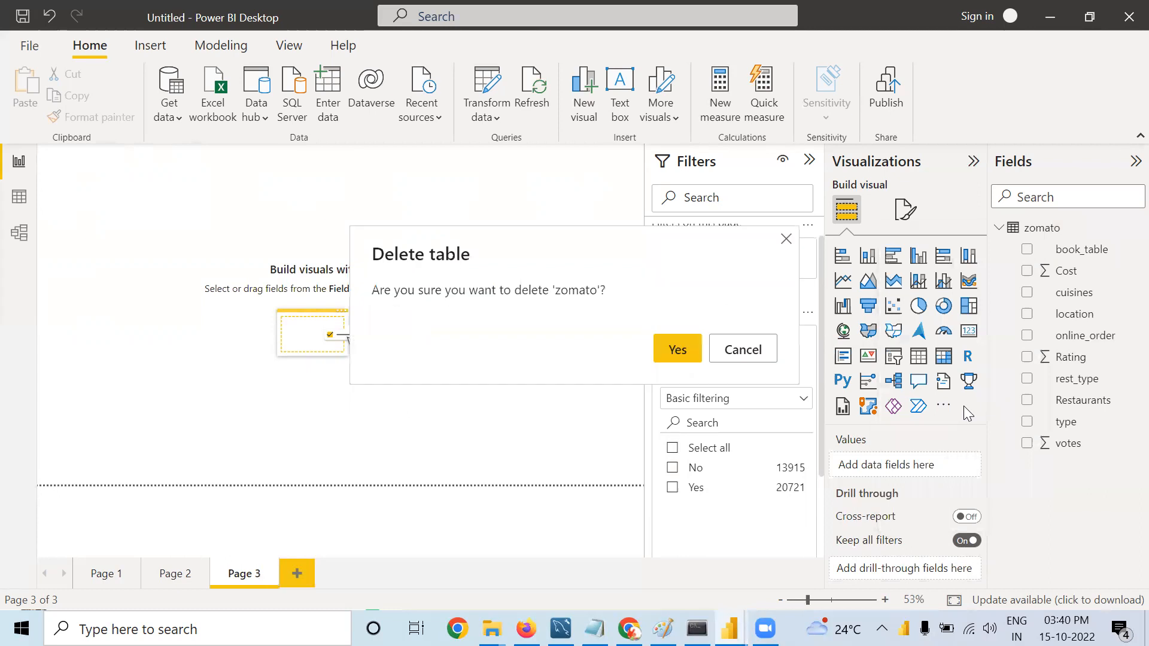
pyautogui.click(672, 357)
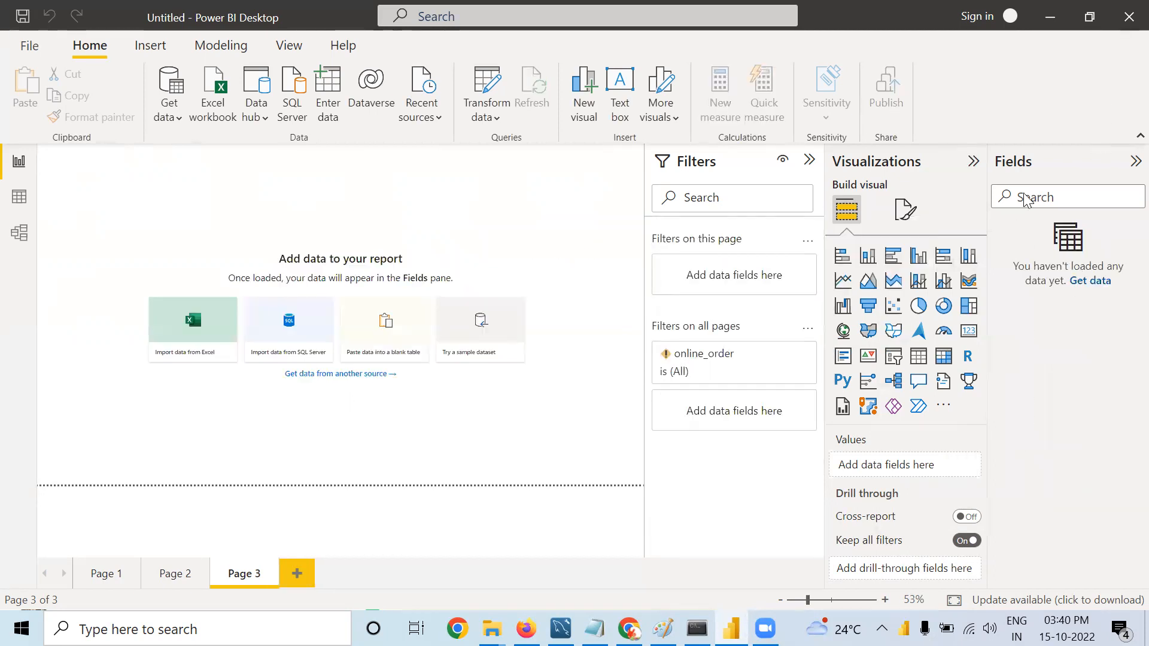
pyautogui.click(167, 93)
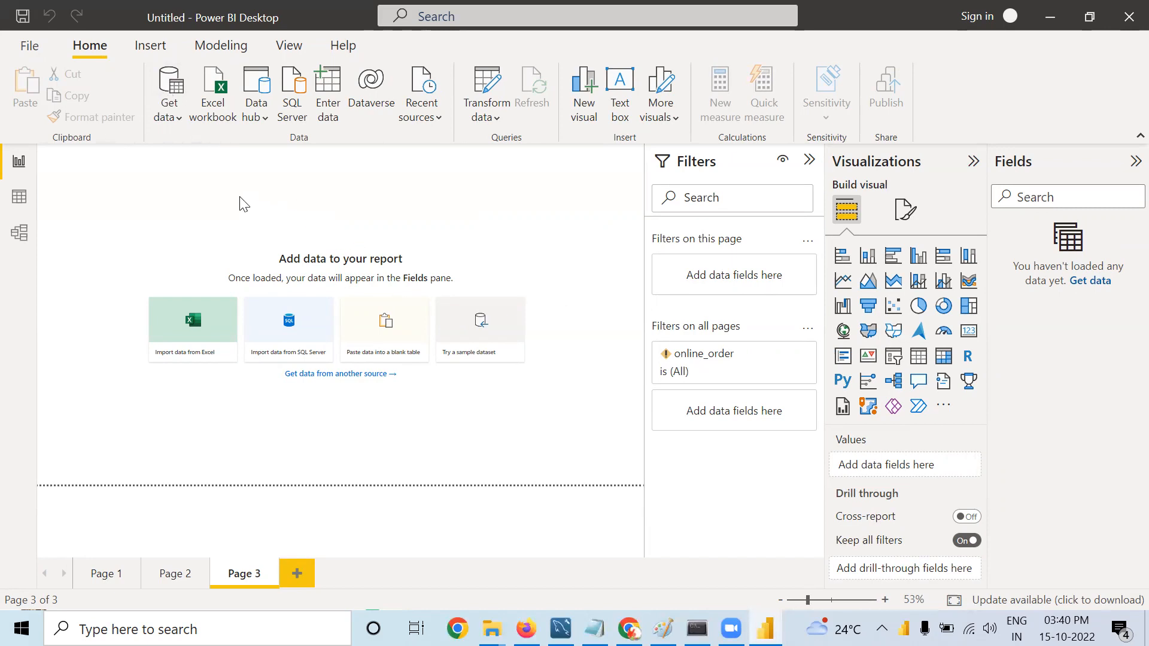
pyautogui.click(177, 88)
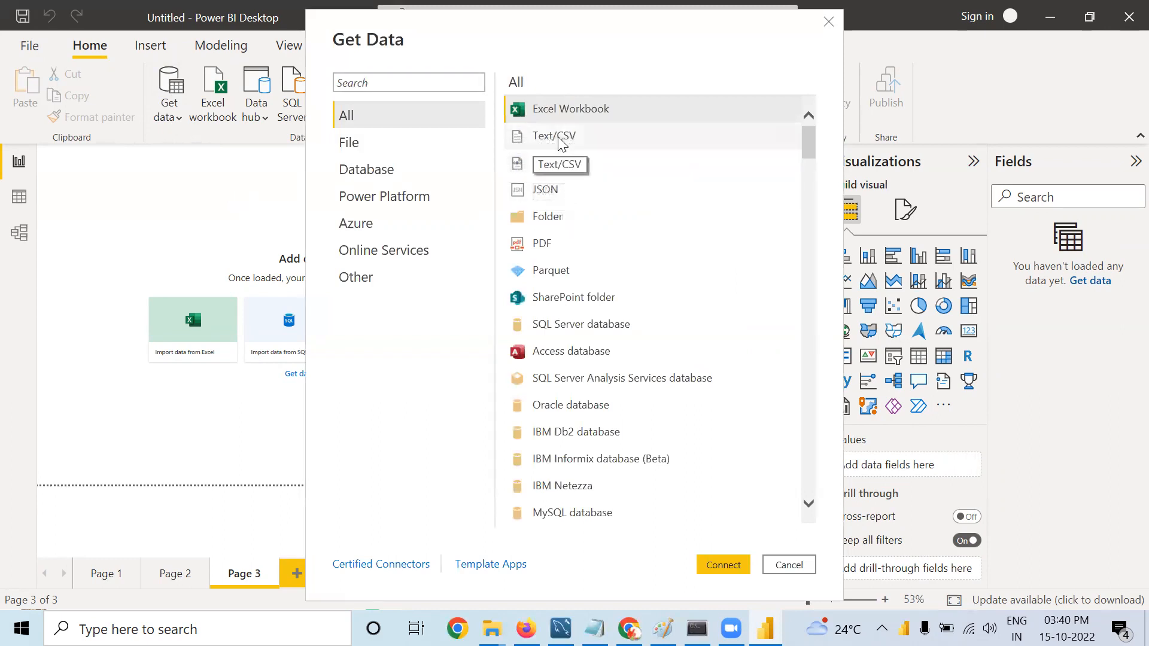
pyautogui.click(558, 140)
pyautogui.click(732, 574)
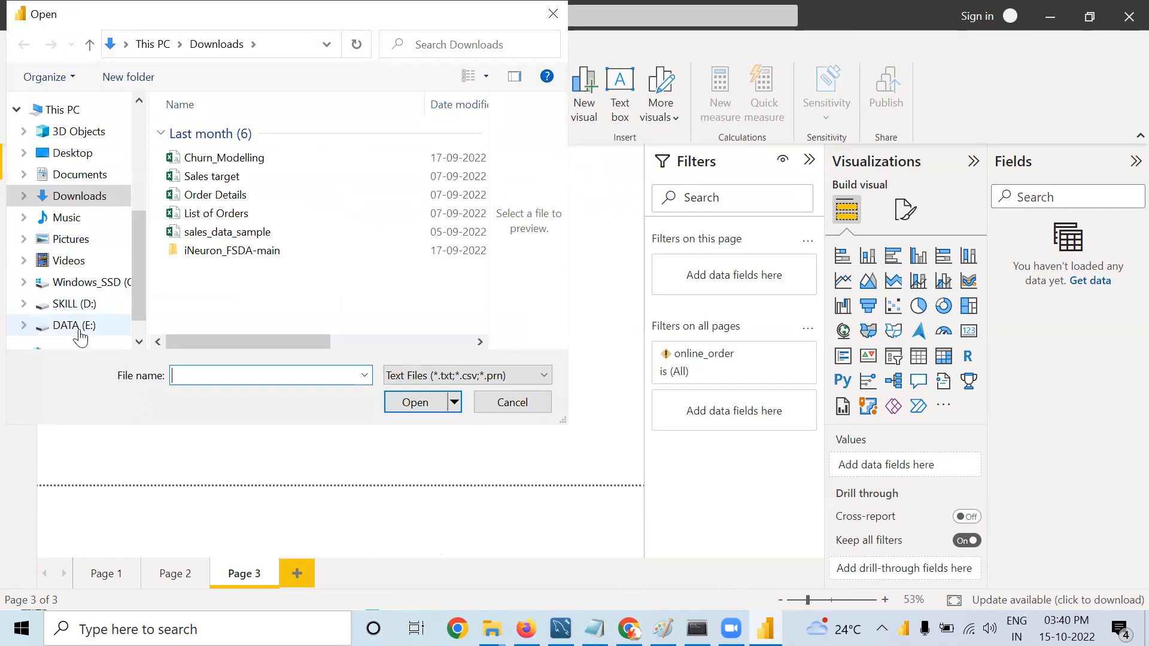
pyautogui.click(81, 326)
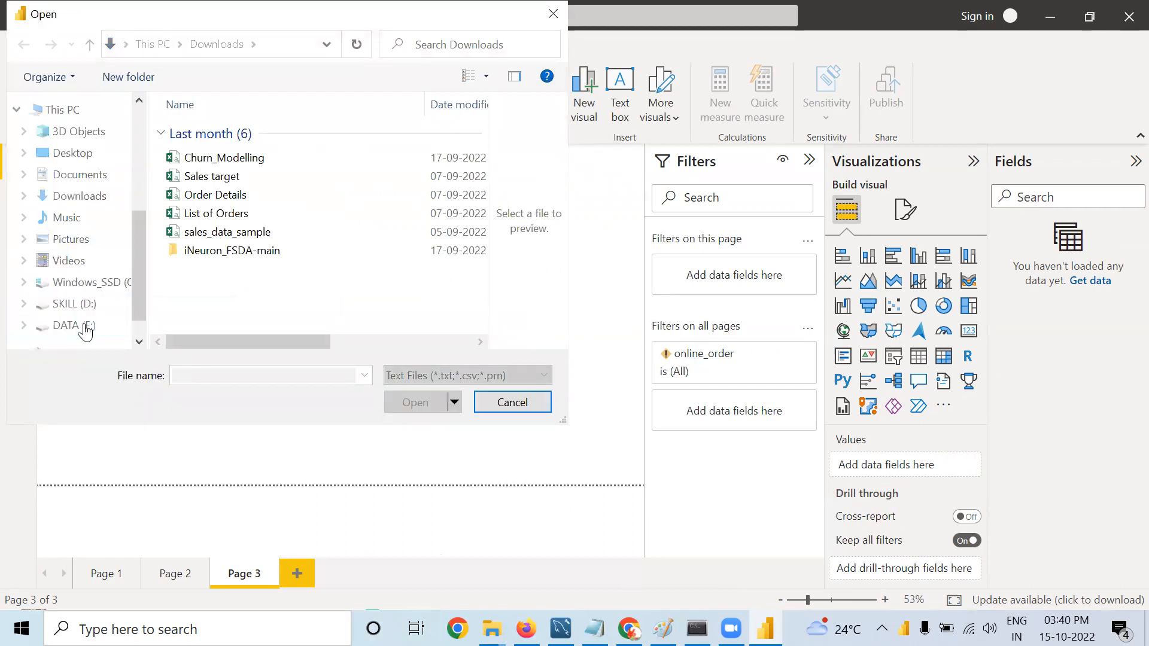
pyautogui.scroll(-4, 248, 293)
pyautogui.scroll(-3, 250, 290)
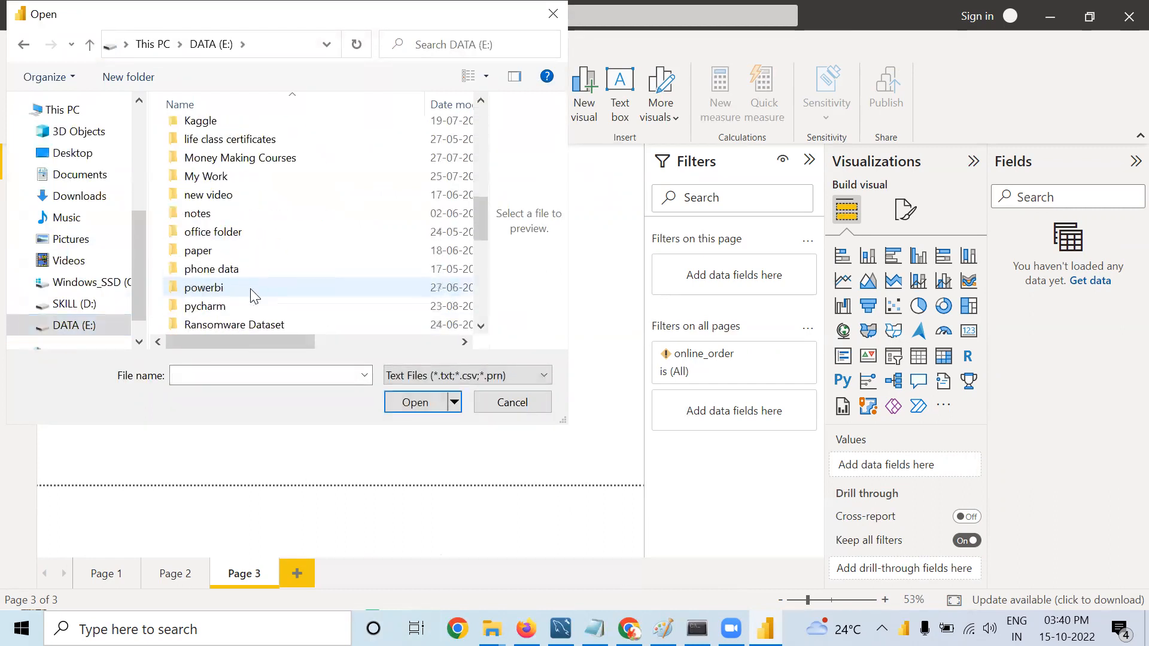
pyautogui.doubleClick(243, 290)
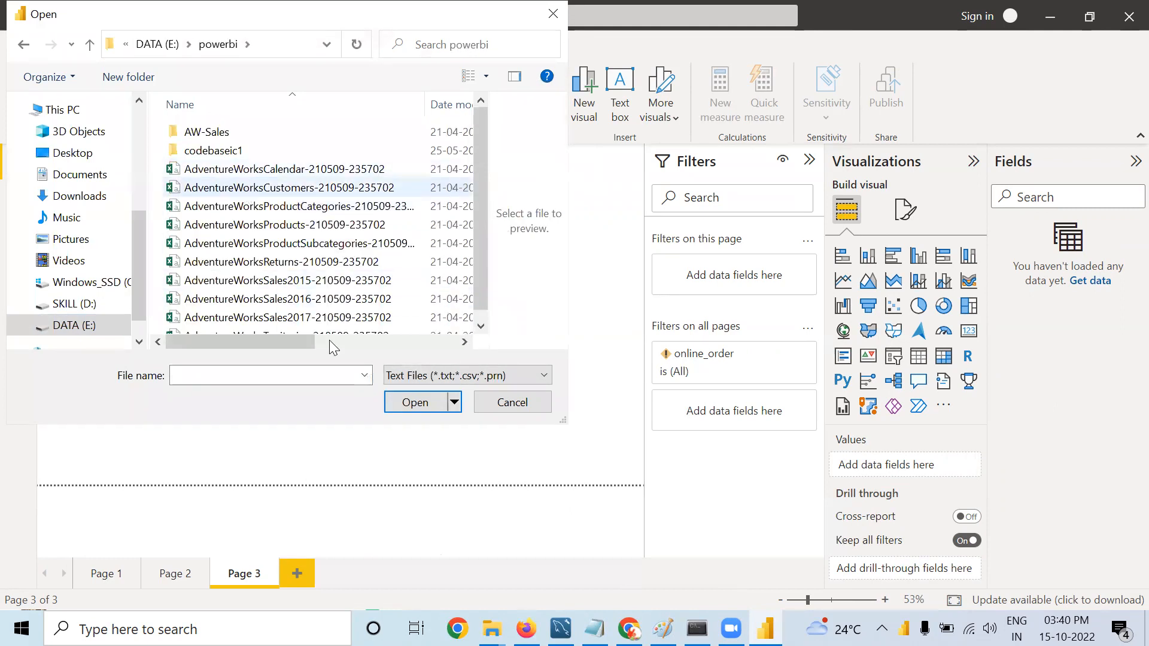
pyautogui.click(289, 187)
pyautogui.click(405, 402)
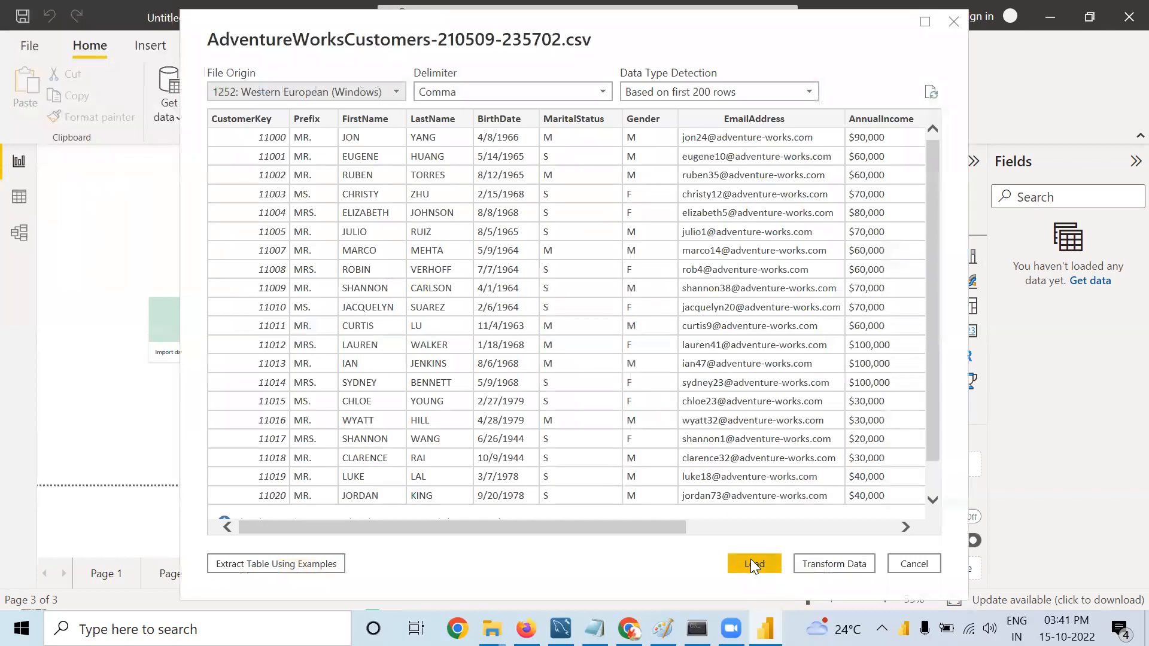
pyautogui.click(754, 565)
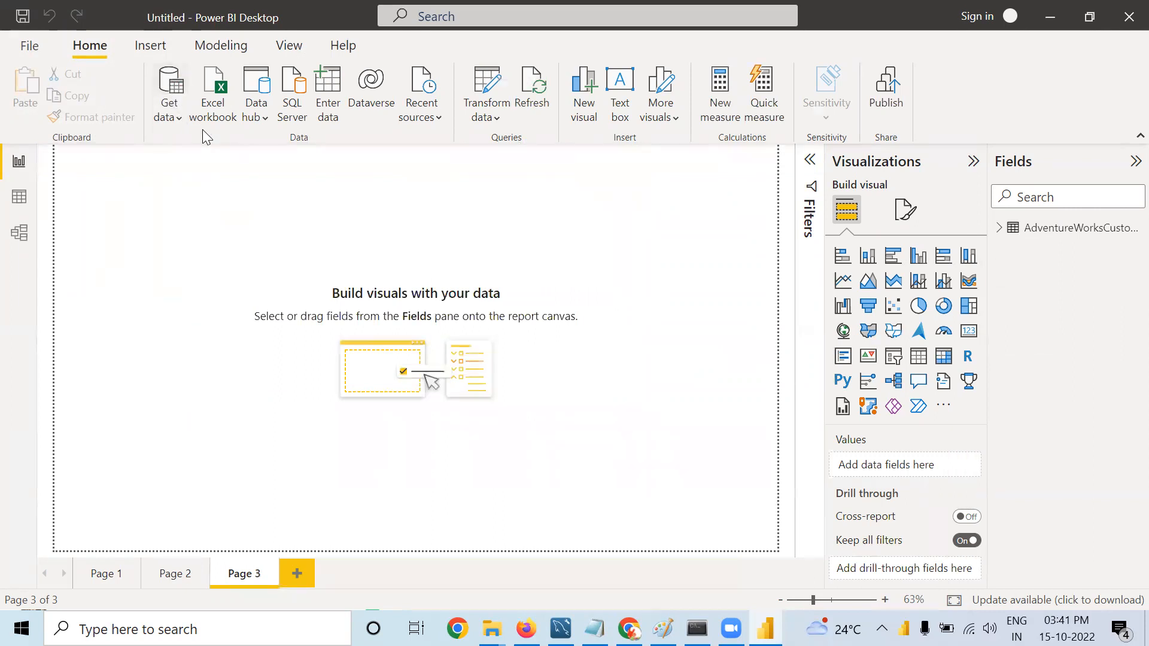
pyautogui.click(171, 87)
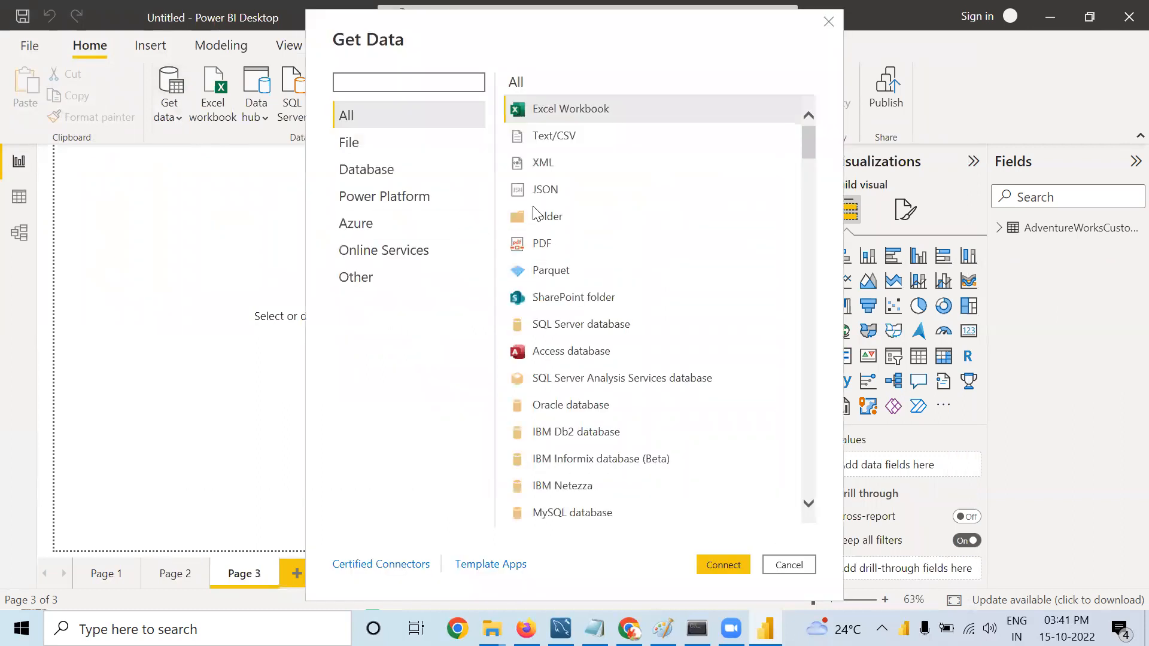
pyautogui.click(551, 136)
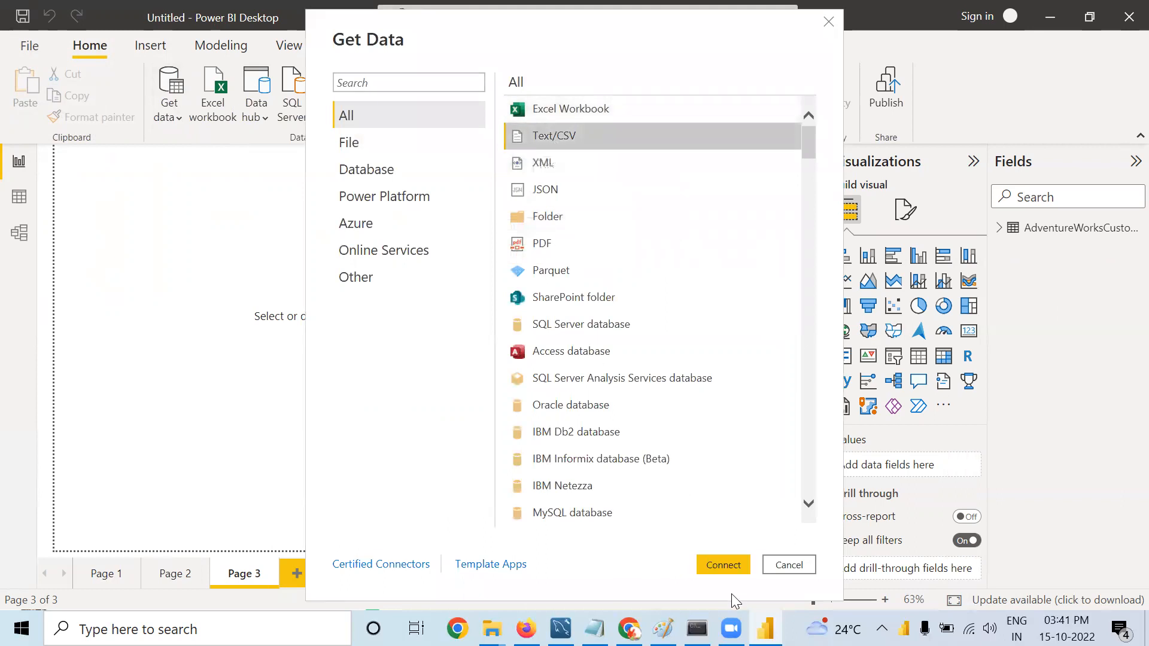
pyautogui.click(724, 558)
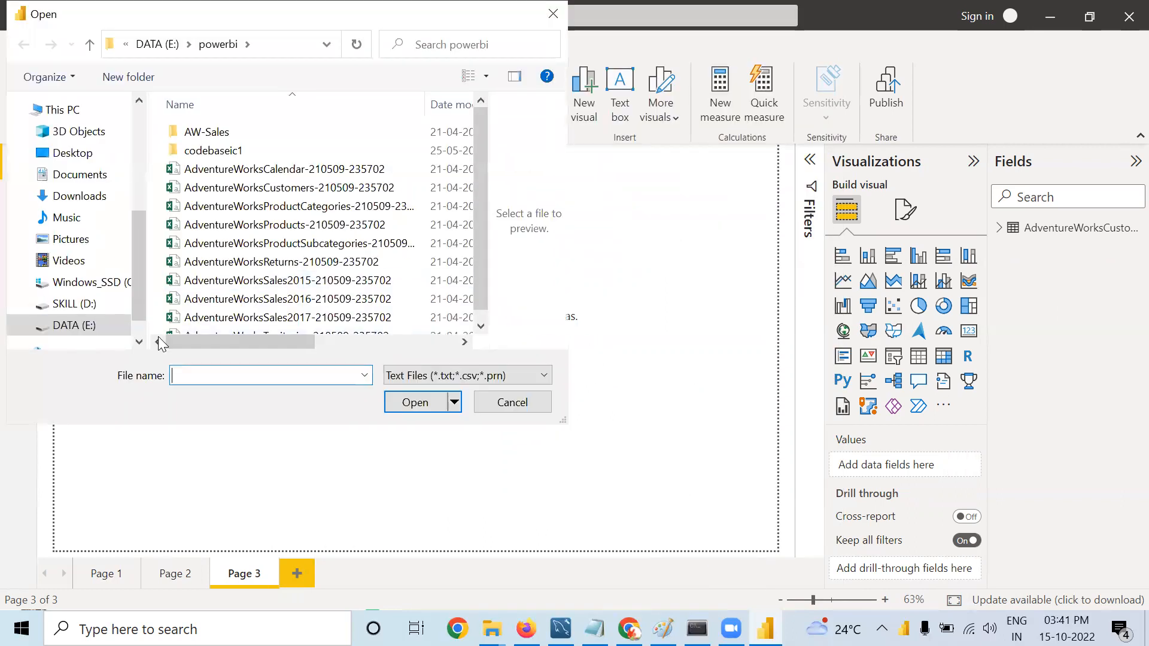
pyautogui.click(278, 208)
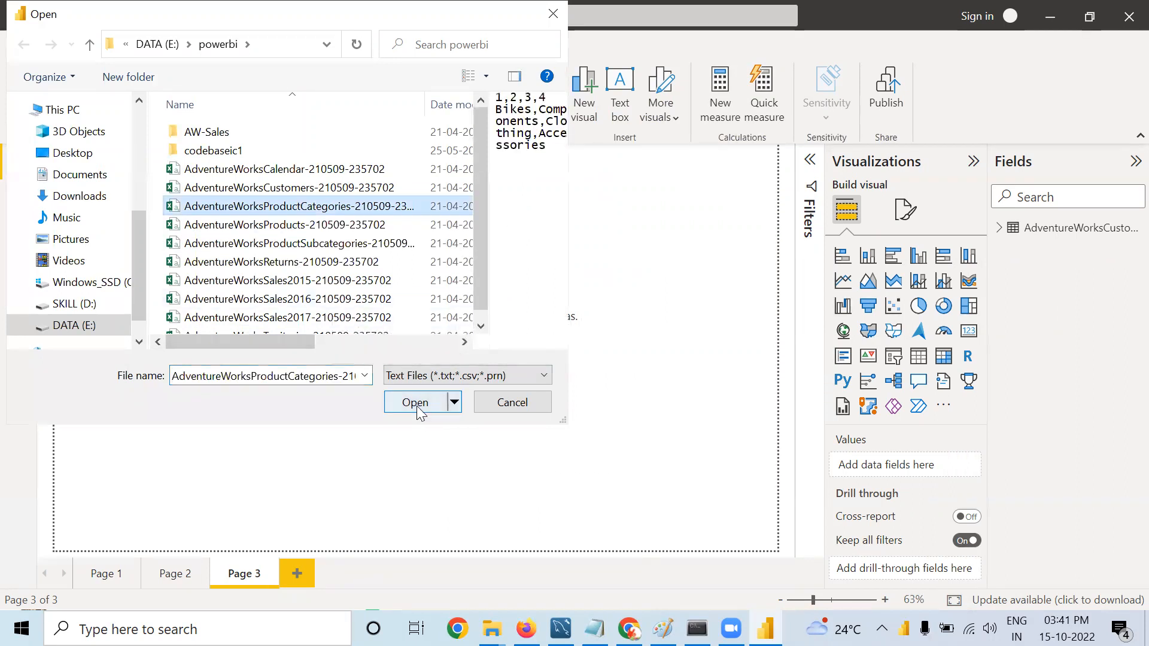
pyautogui.click(416, 402)
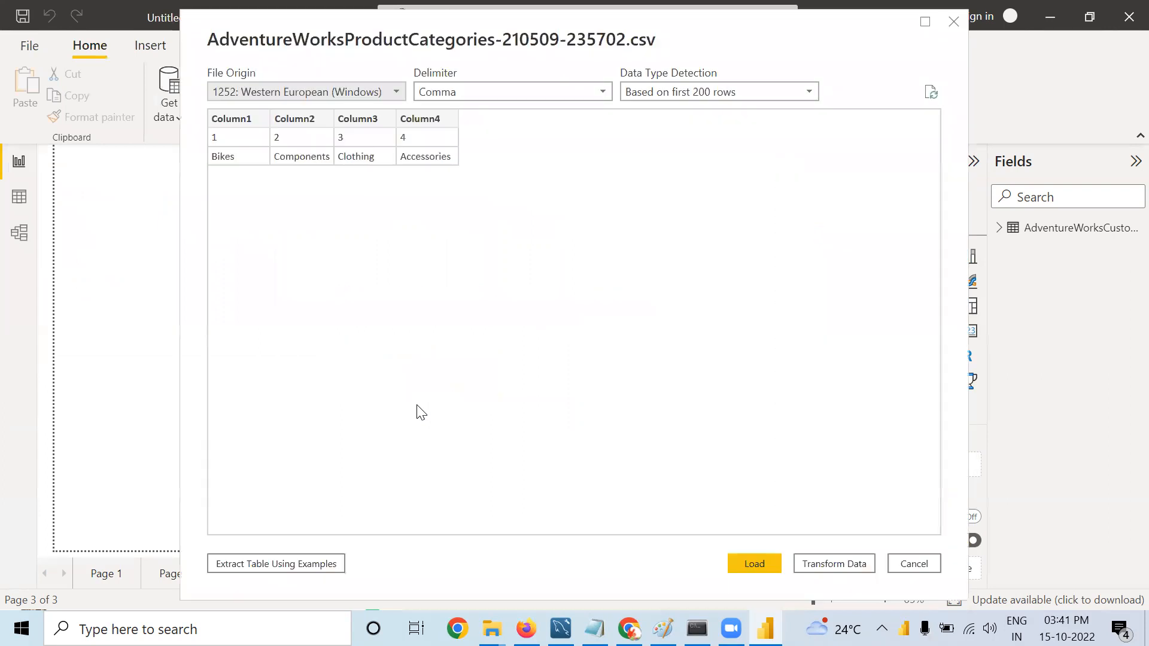
pyautogui.click(755, 563)
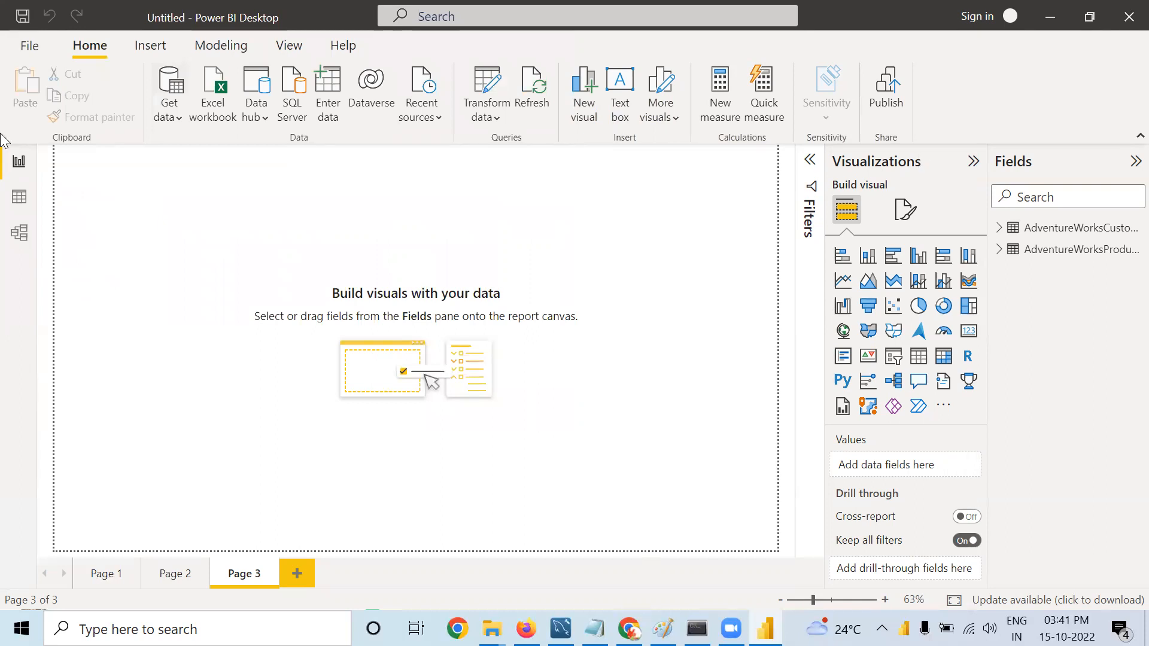
pyautogui.click(163, 93)
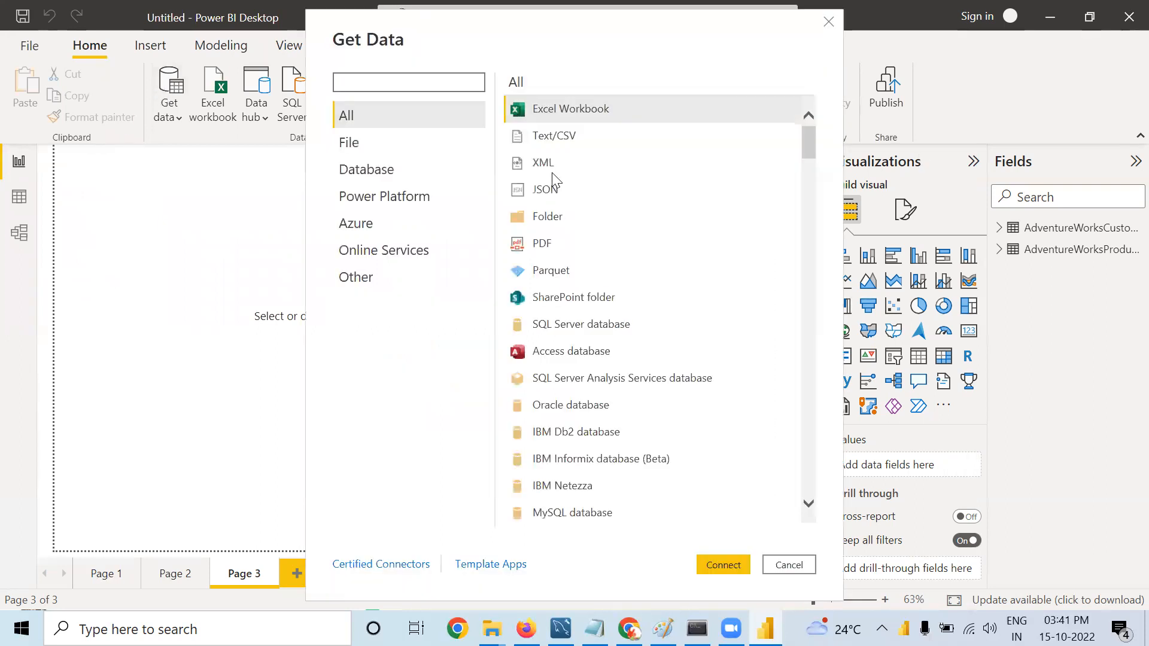
pyautogui.click(556, 141)
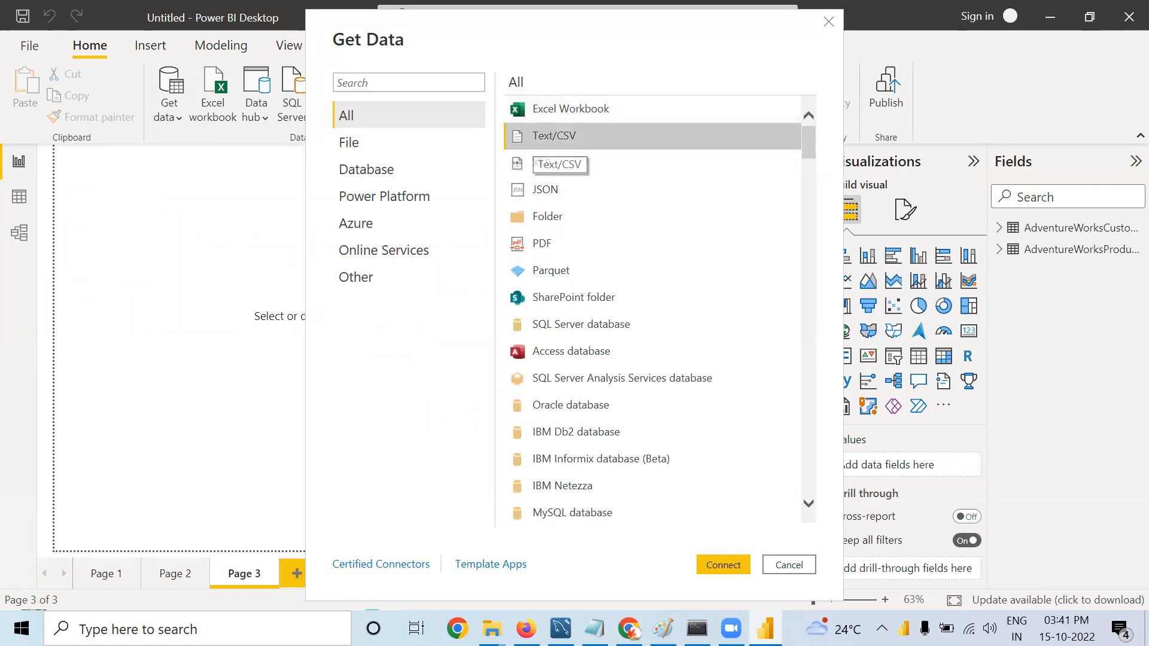
pyautogui.click(710, 565)
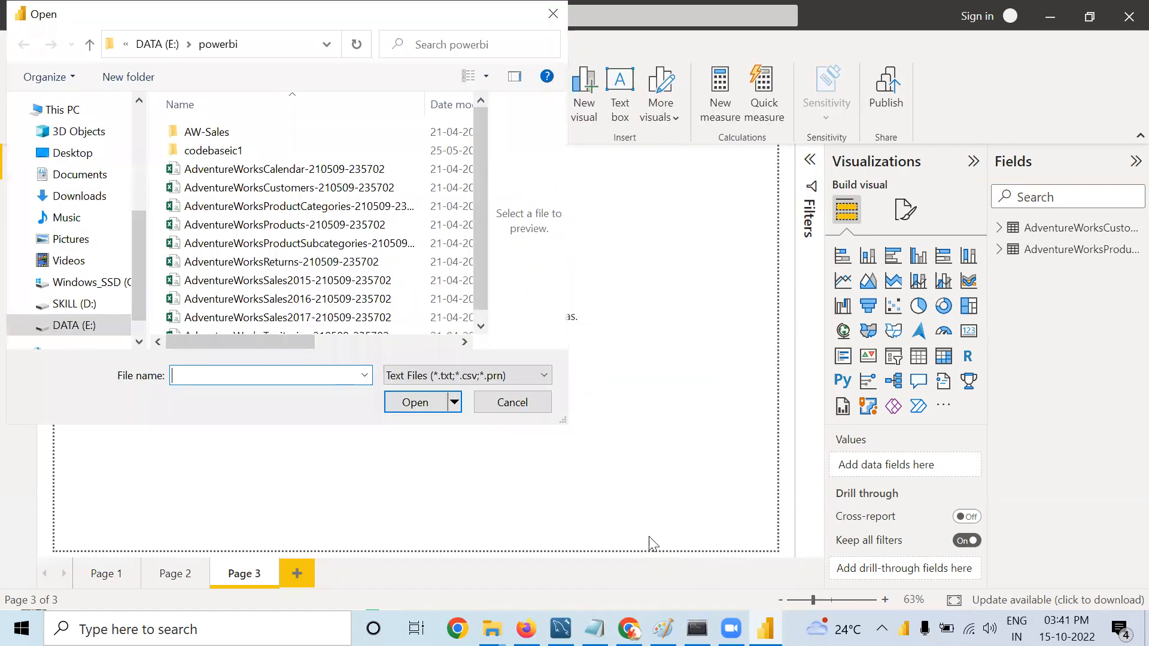
pyautogui.click(344, 225)
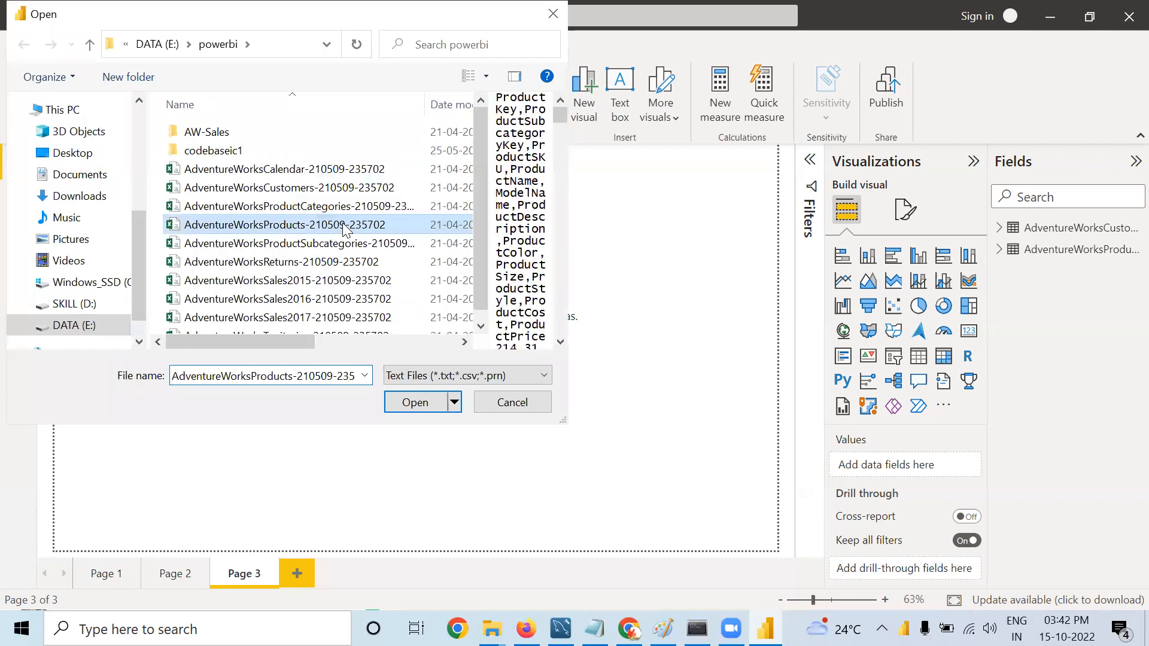
pyautogui.click(413, 402)
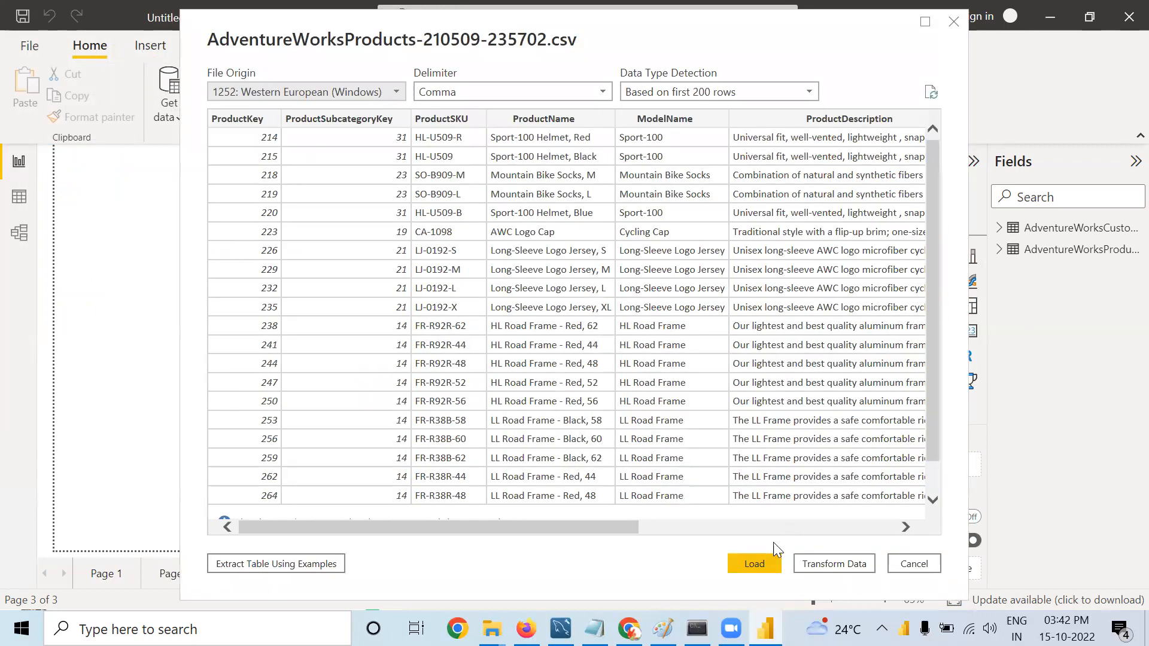
pyautogui.click(771, 568)
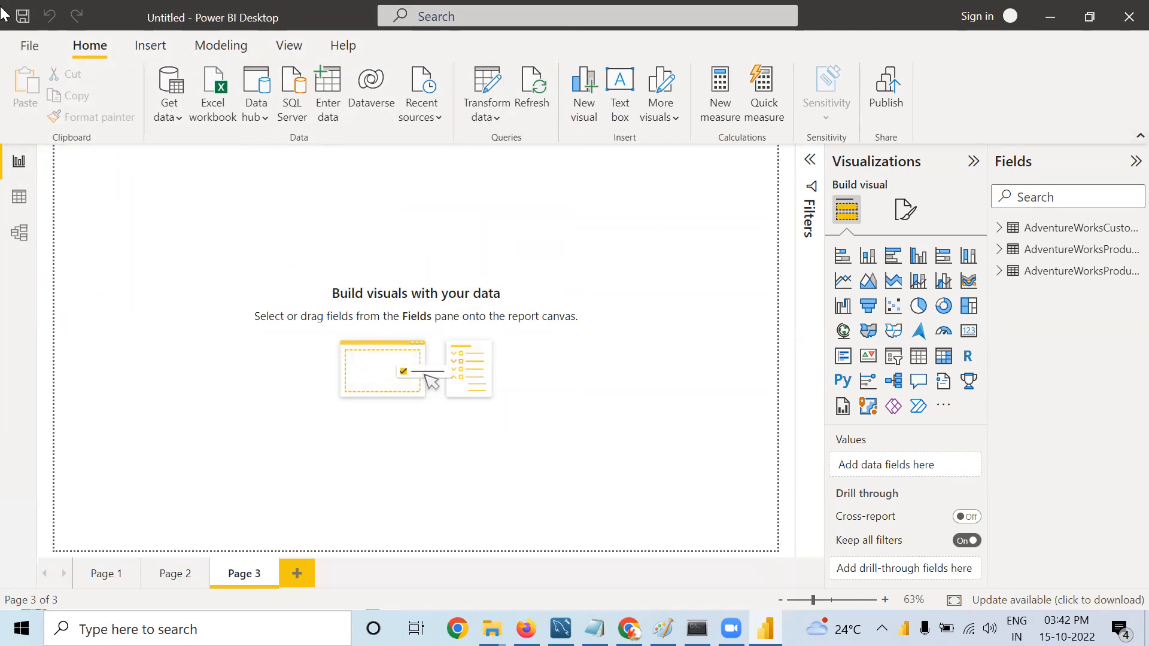
pyautogui.click(167, 90)
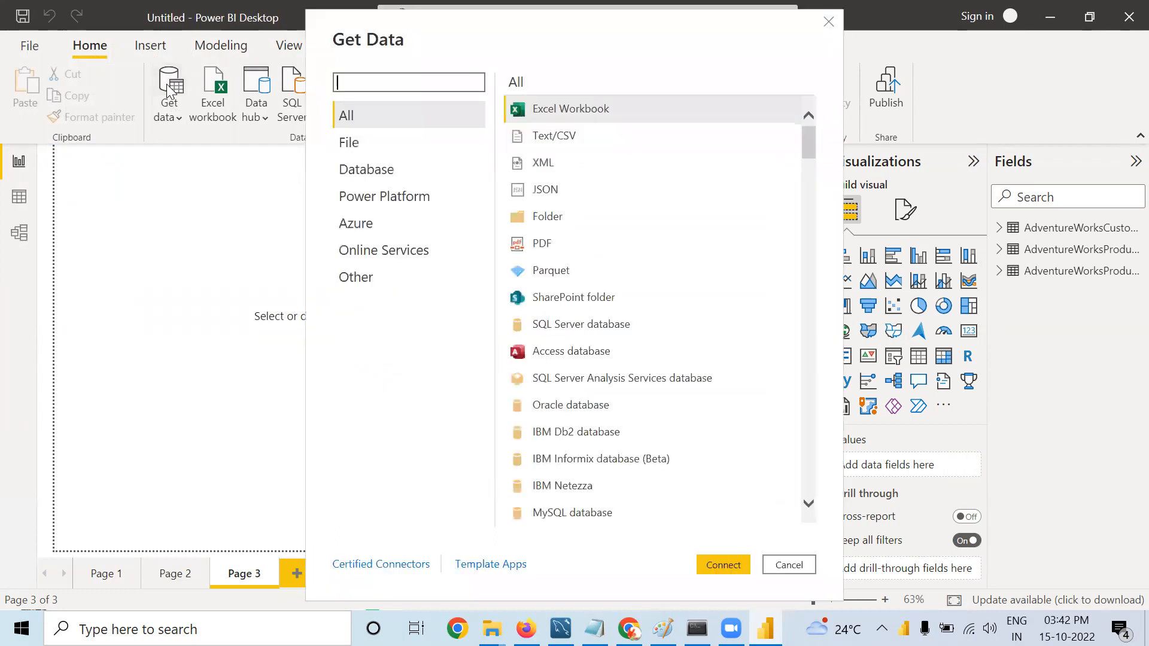
pyautogui.click(545, 137)
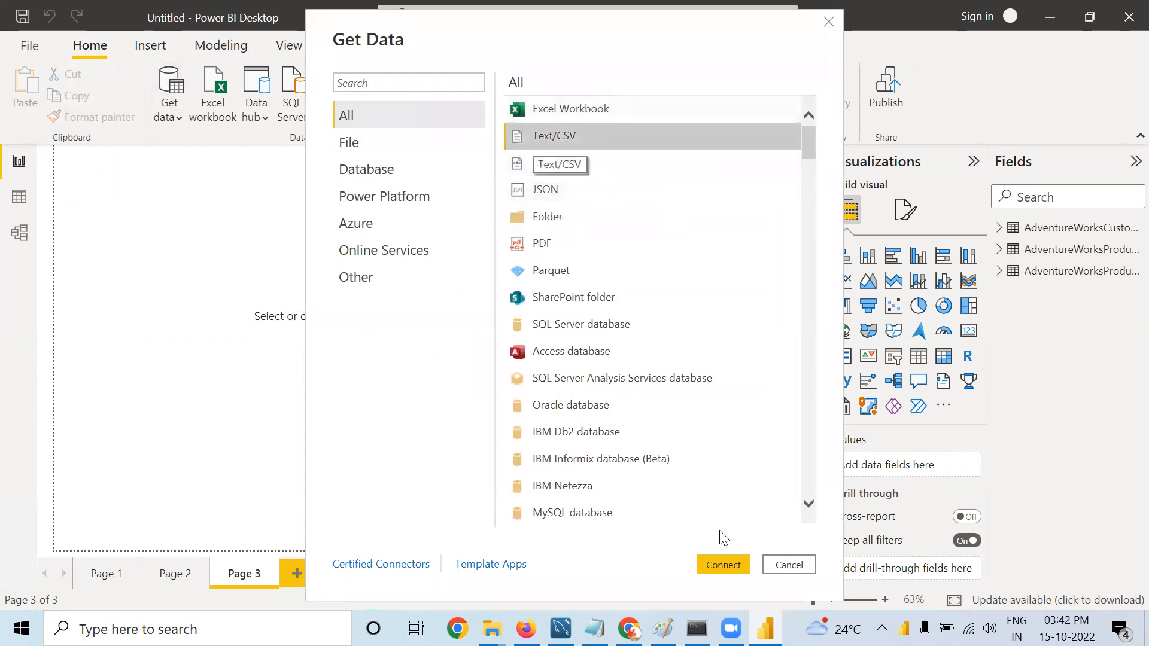
pyautogui.click(715, 564)
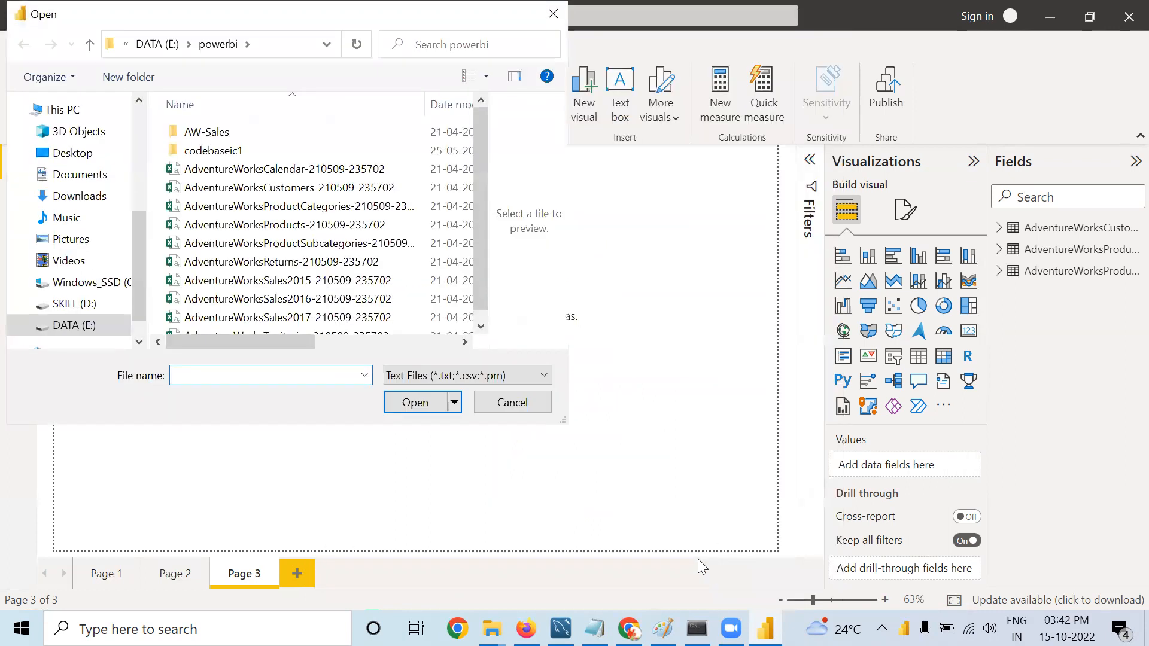
pyautogui.click(251, 261)
pyautogui.click(410, 401)
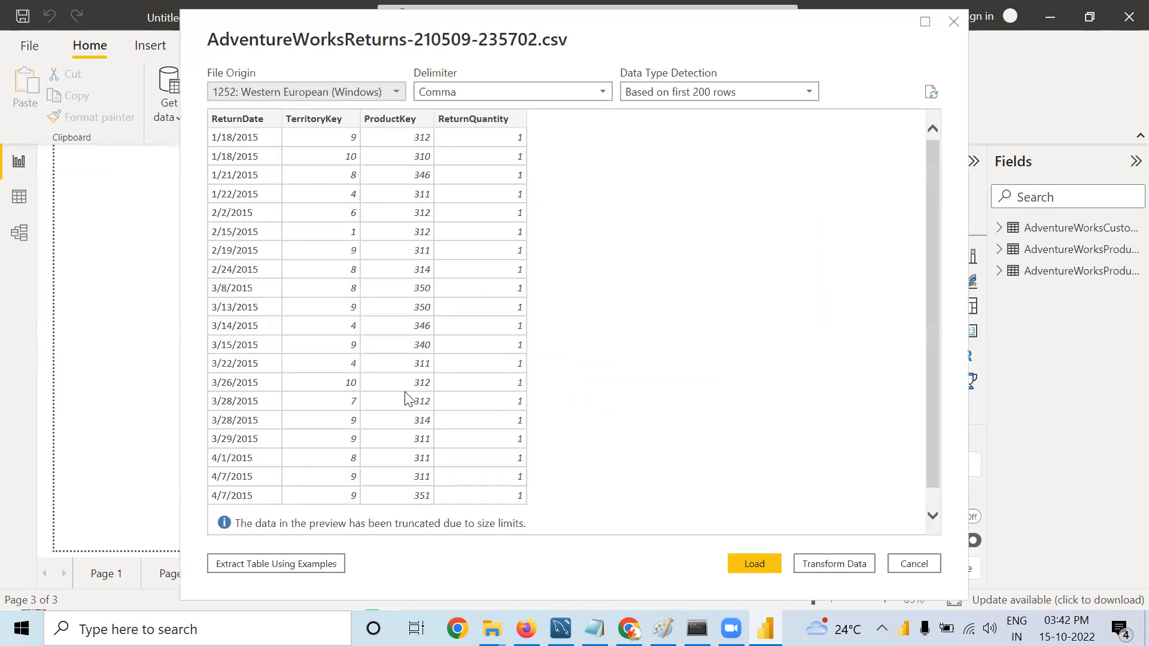
pyautogui.click(749, 562)
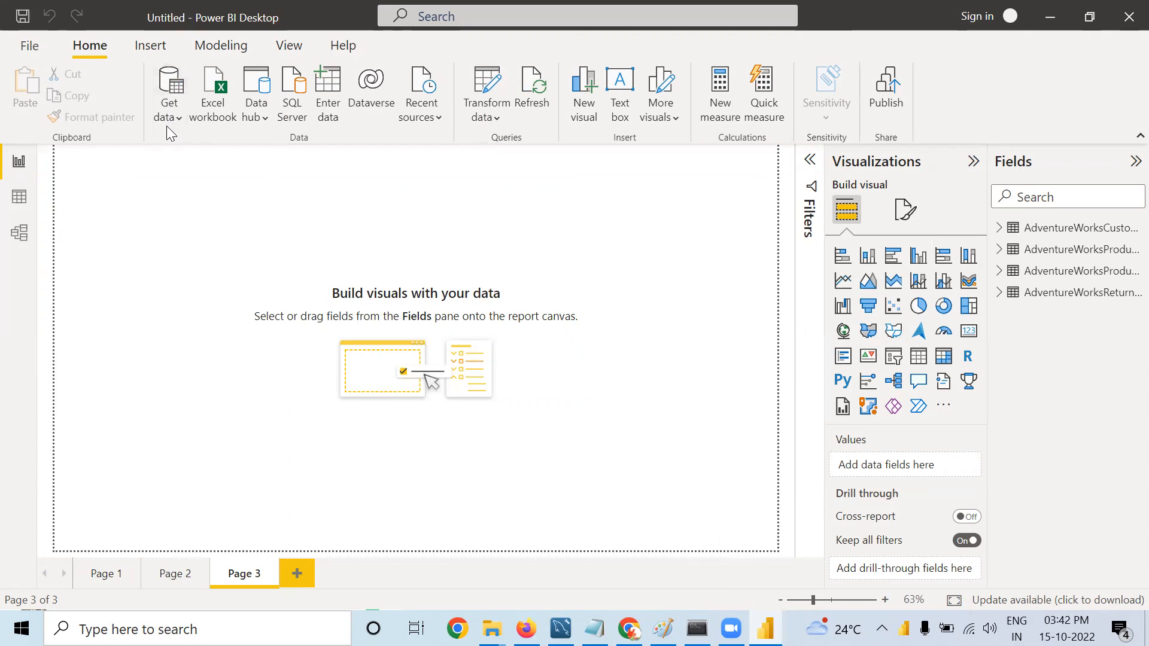
pyautogui.click(173, 84)
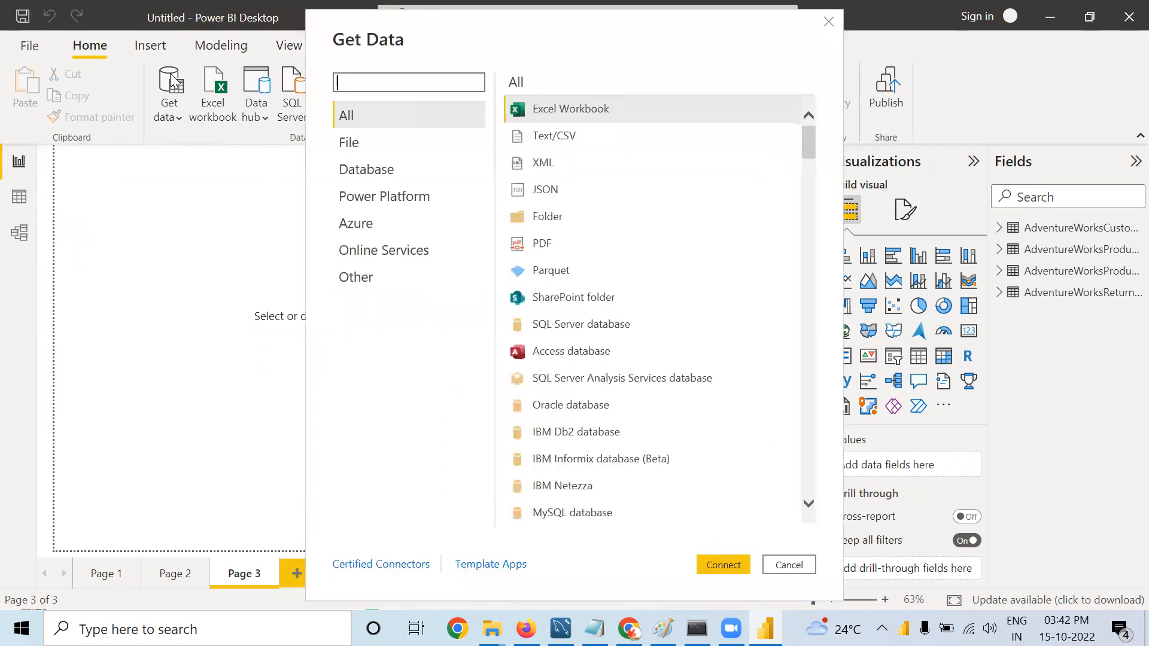
pyautogui.click(560, 137)
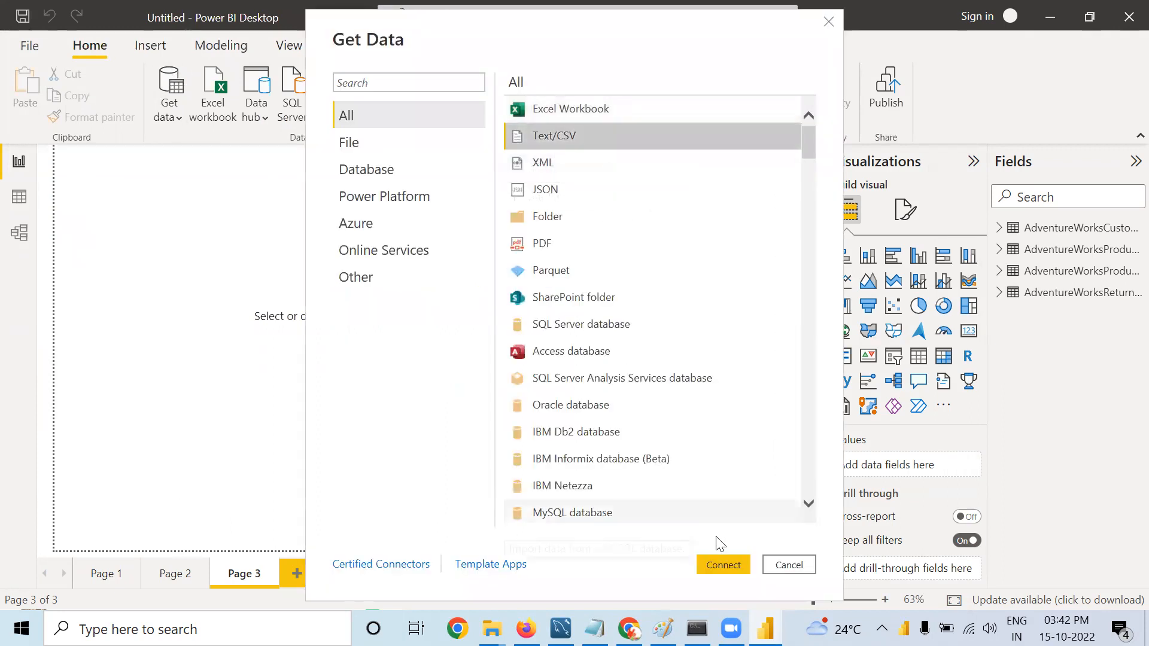
pyautogui.click(721, 566)
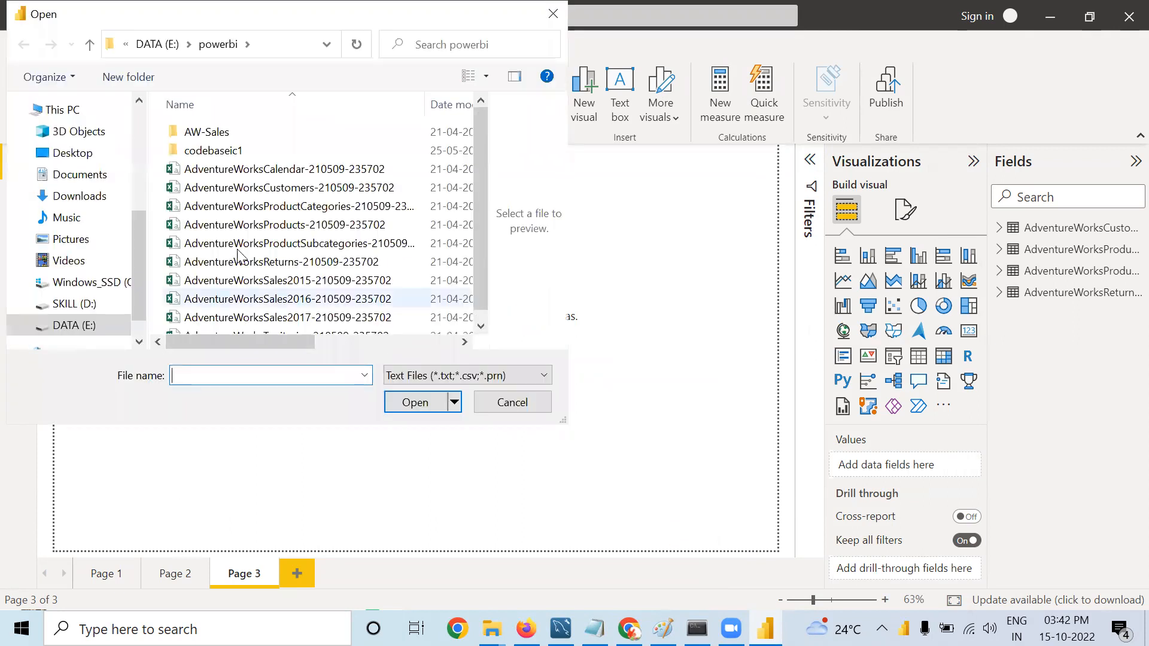
pyautogui.click(258, 282)
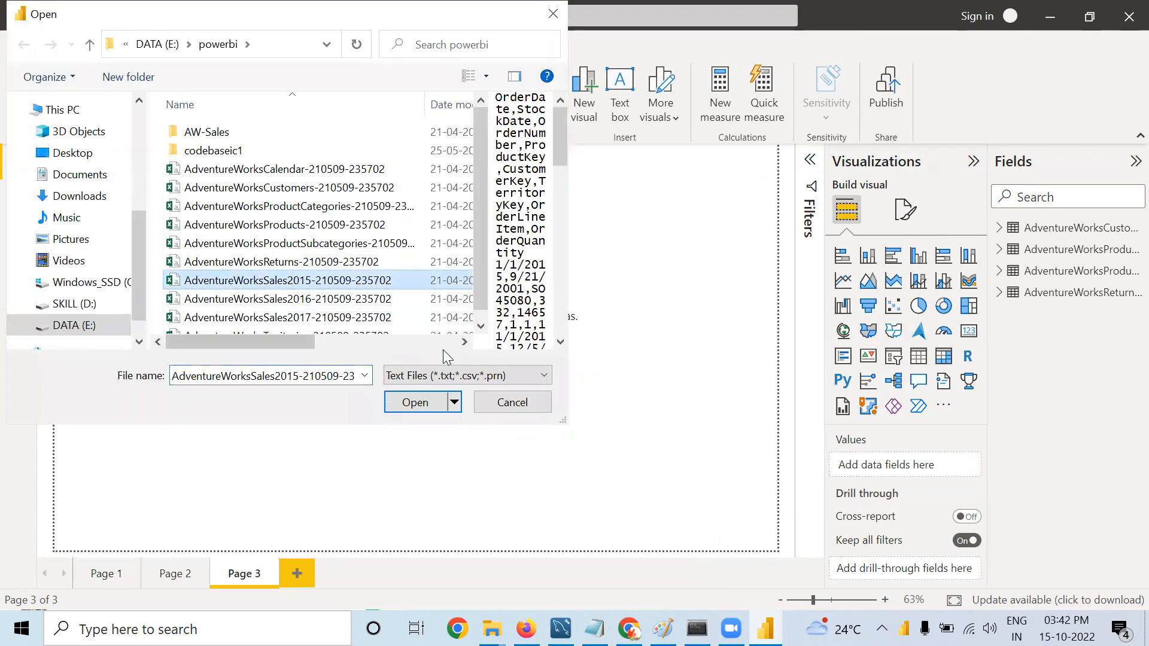
pyautogui.click(414, 402)
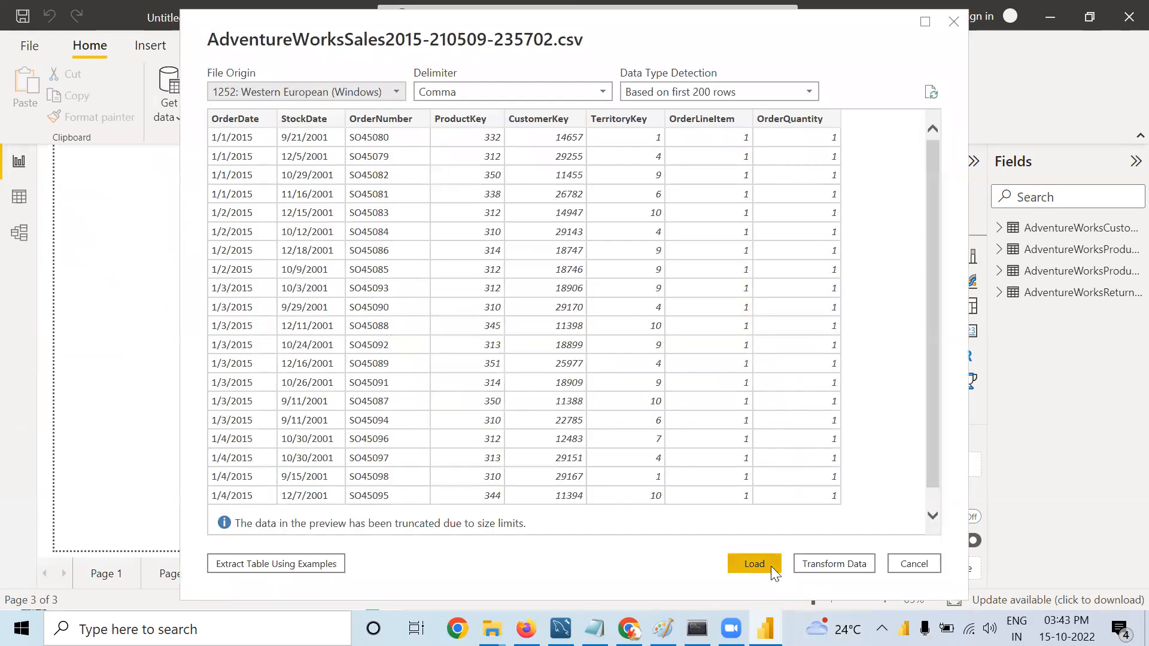
pyautogui.click(754, 563)
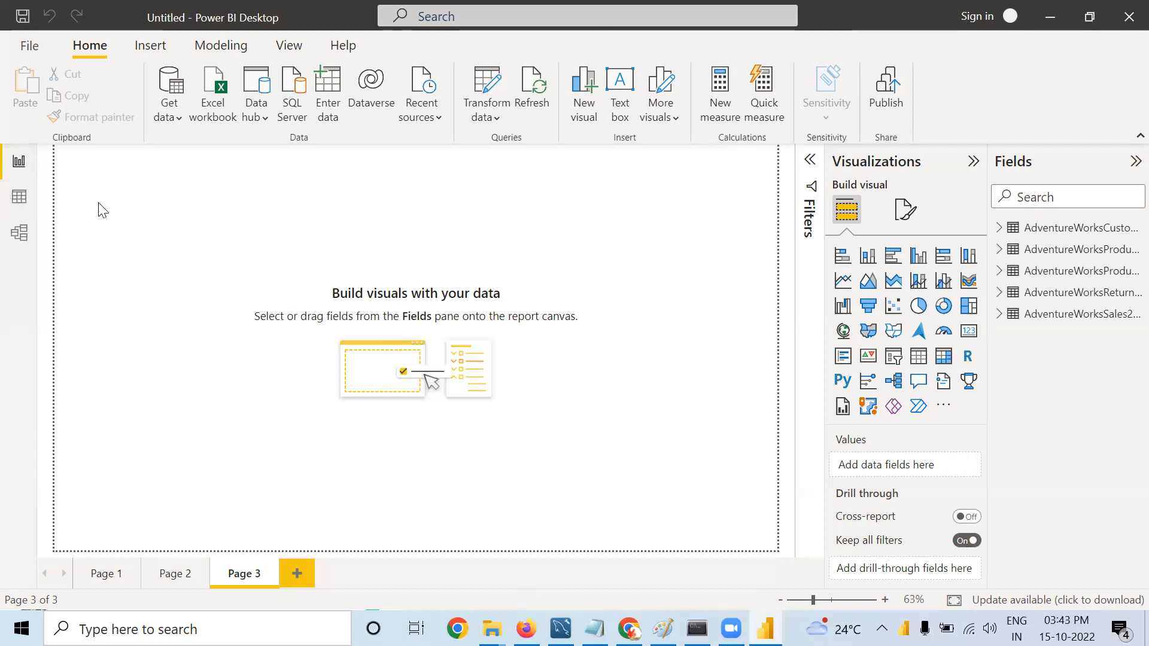
# Step: Examine the columns of the AdventureWorksCustomers table in the data view
pyautogui.click(19, 197)
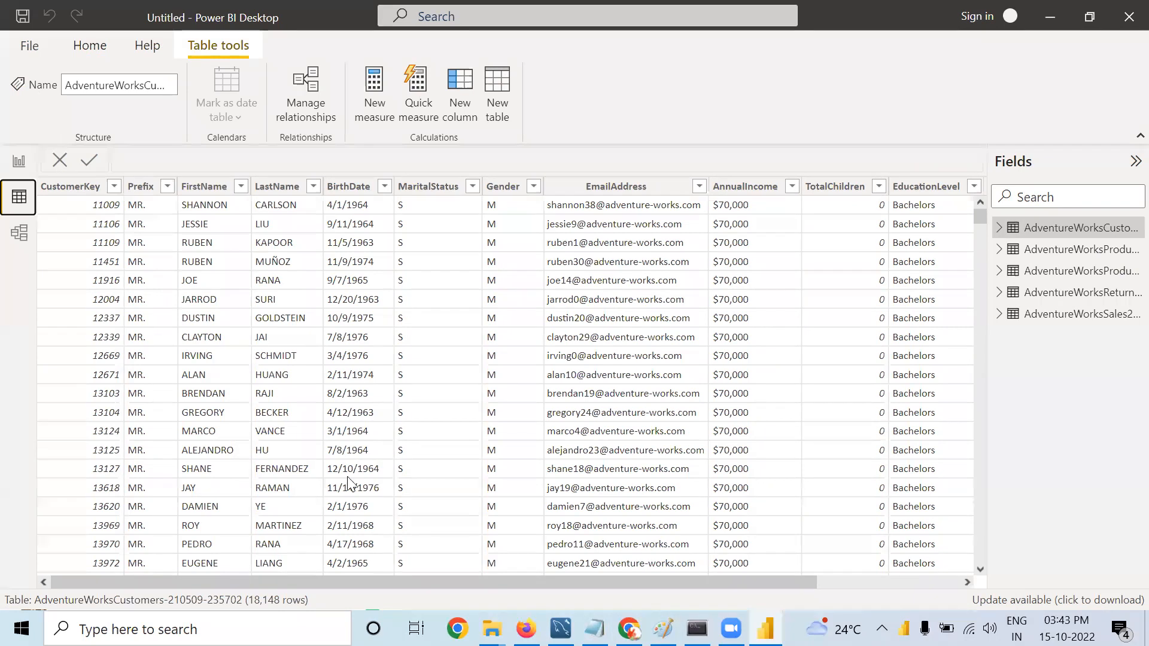
pyautogui.moveTo(431, 575); pyautogui.dragTo(590, 592)
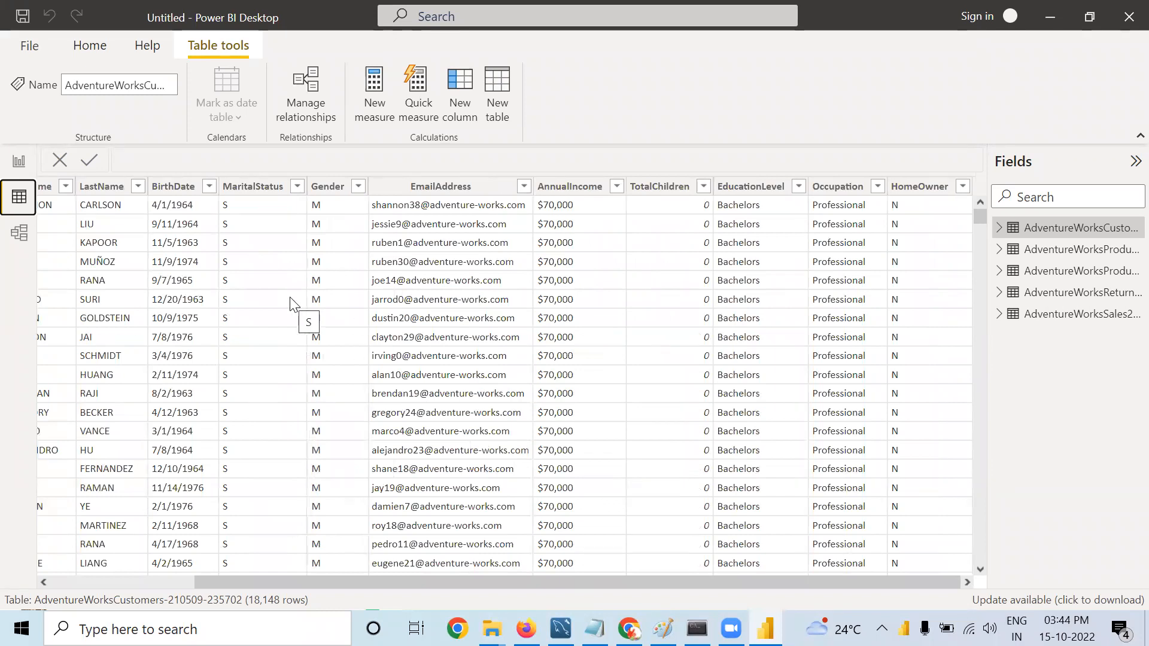
pyautogui.moveTo(369, 584); pyautogui.dragTo(238, 616)
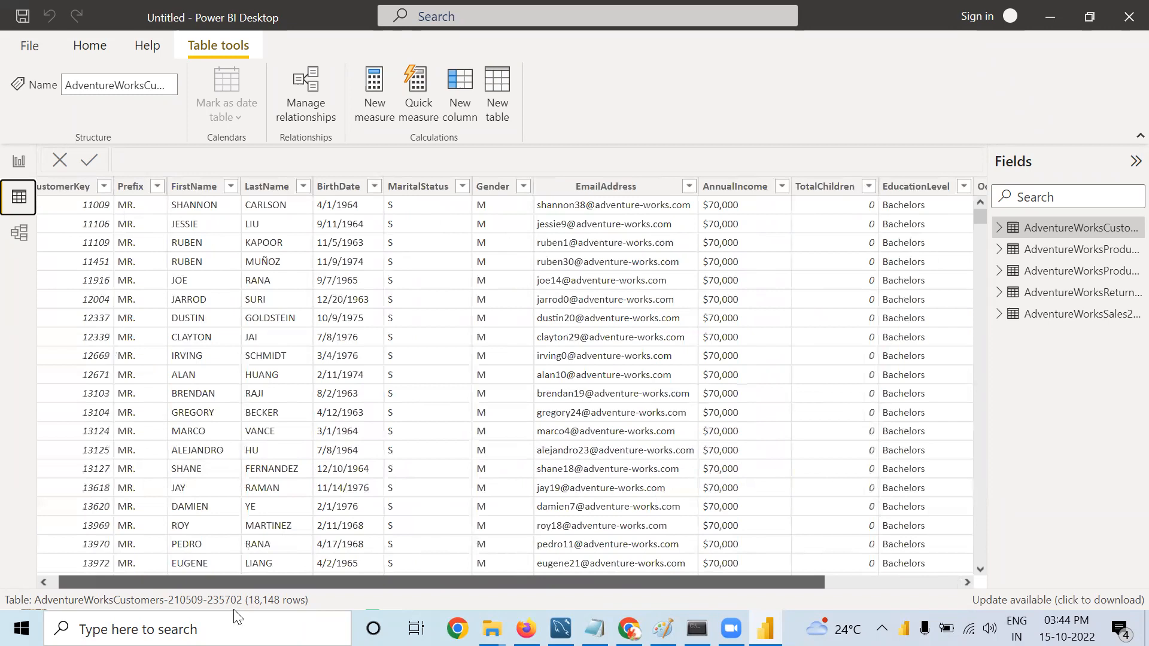